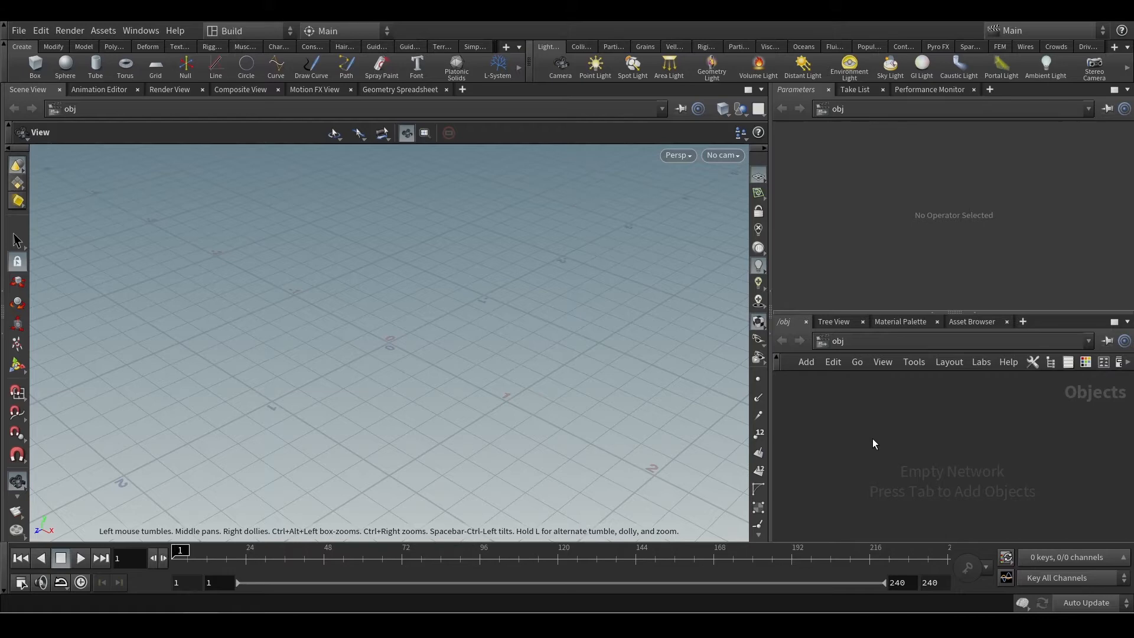
left_click(19, 31)
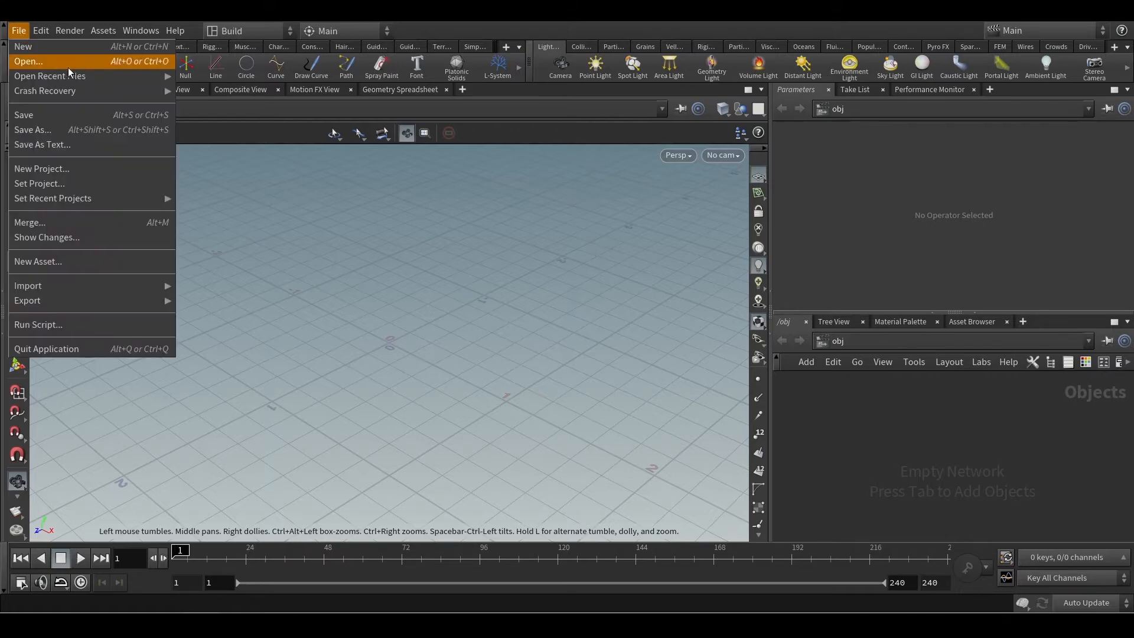
left_click(50, 185)
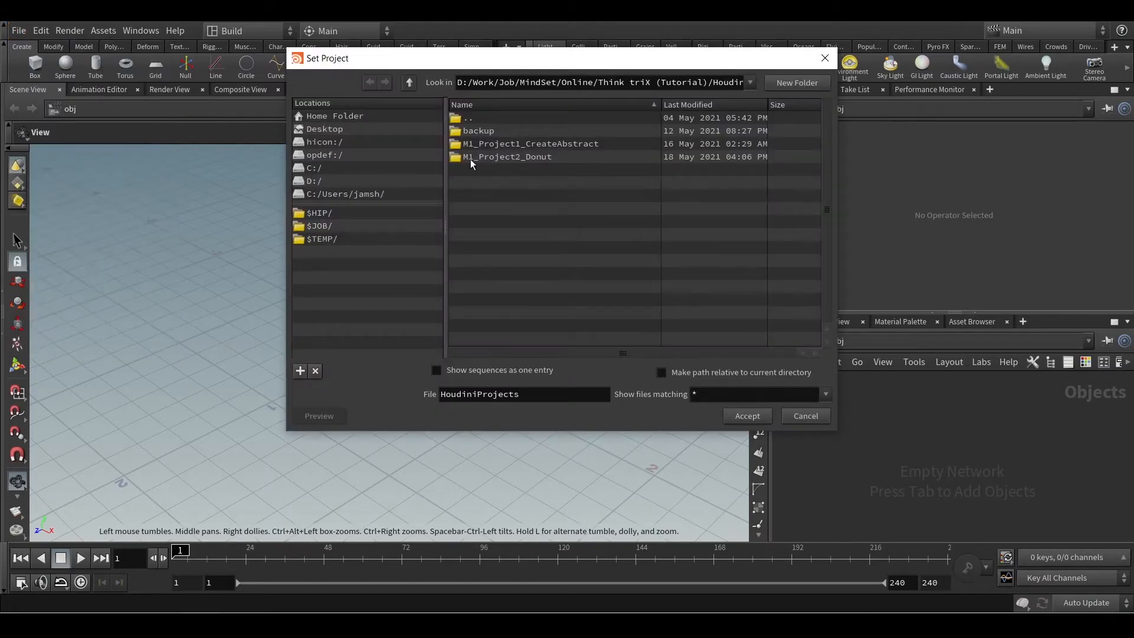
left_click(805, 416)
Save the scene in the $JOB project folder under the file name MI_project_Donut.
left_click(17, 33)
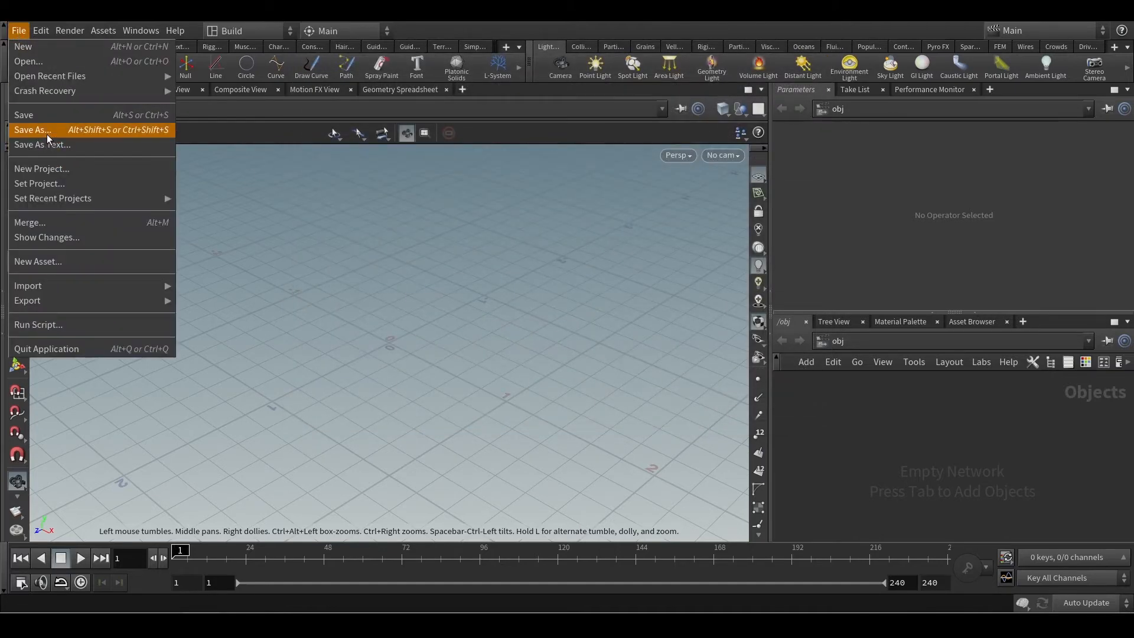
left_click(46, 130)
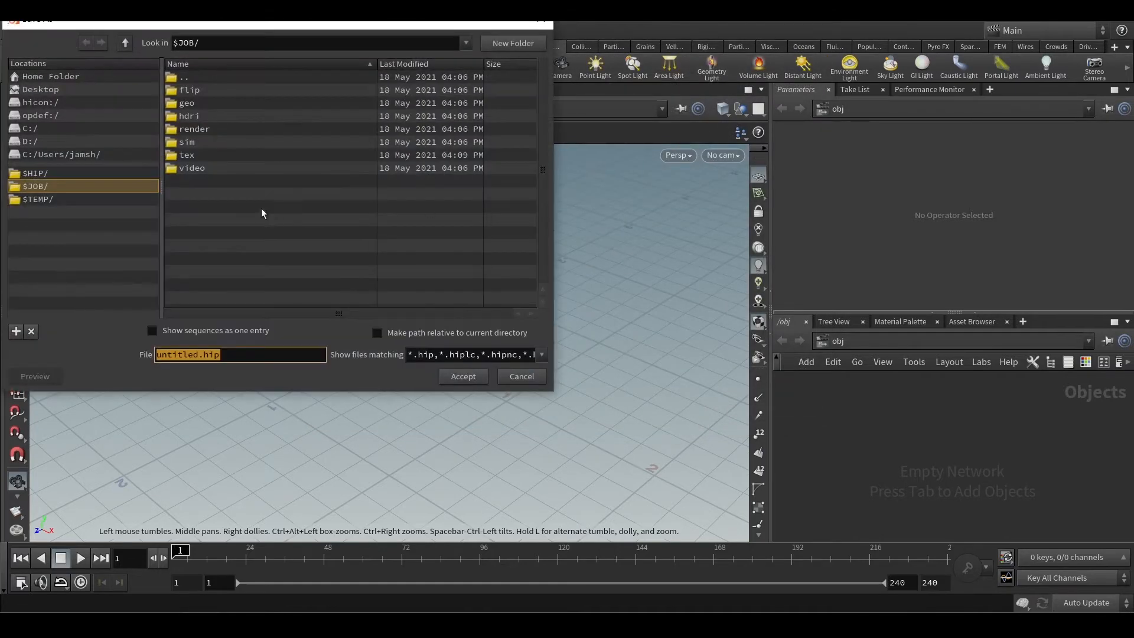
left_click(89, 186)
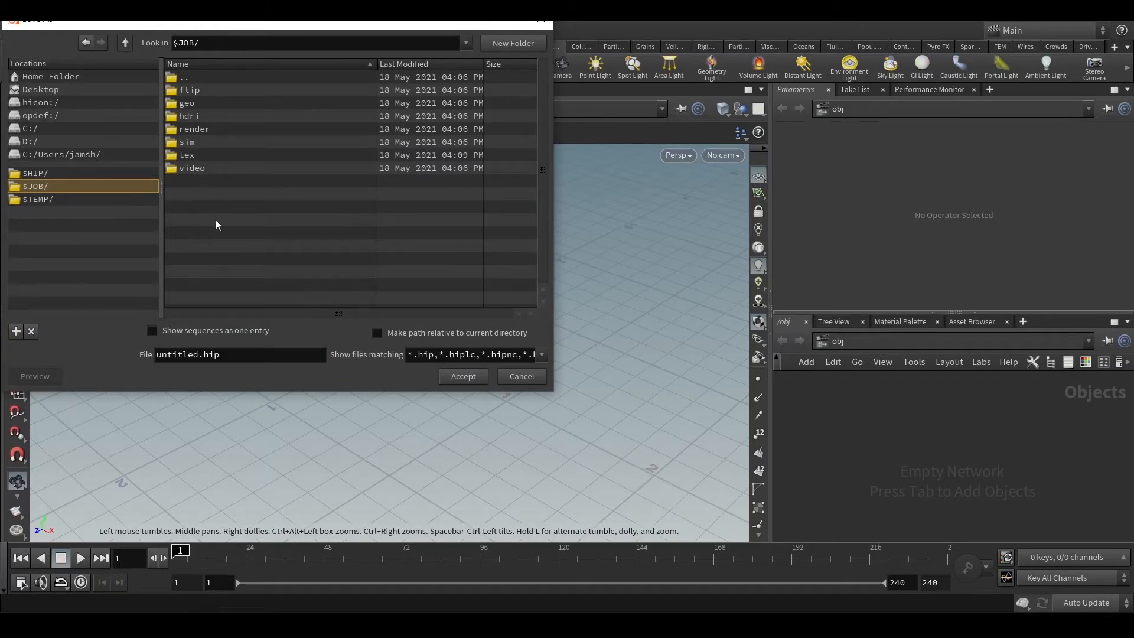
double_click(189, 355)
type("MI_project_Donut")
left_click(479, 377)
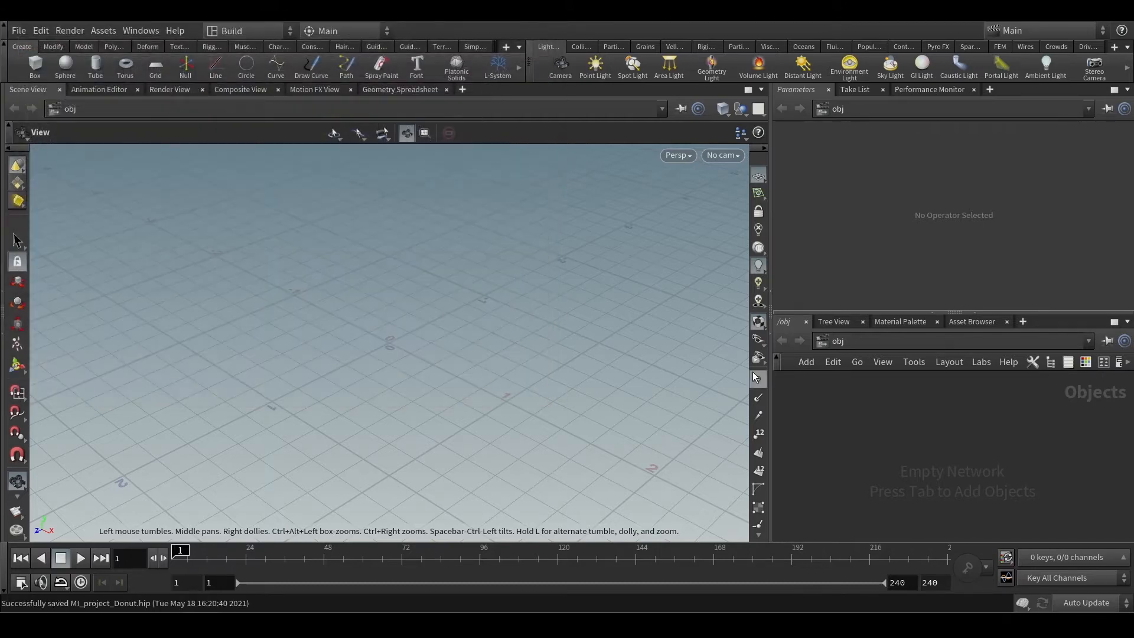
Add a Principled Shader from the material palette to the mat network and enable its base color texture.
left_click(18, 31)
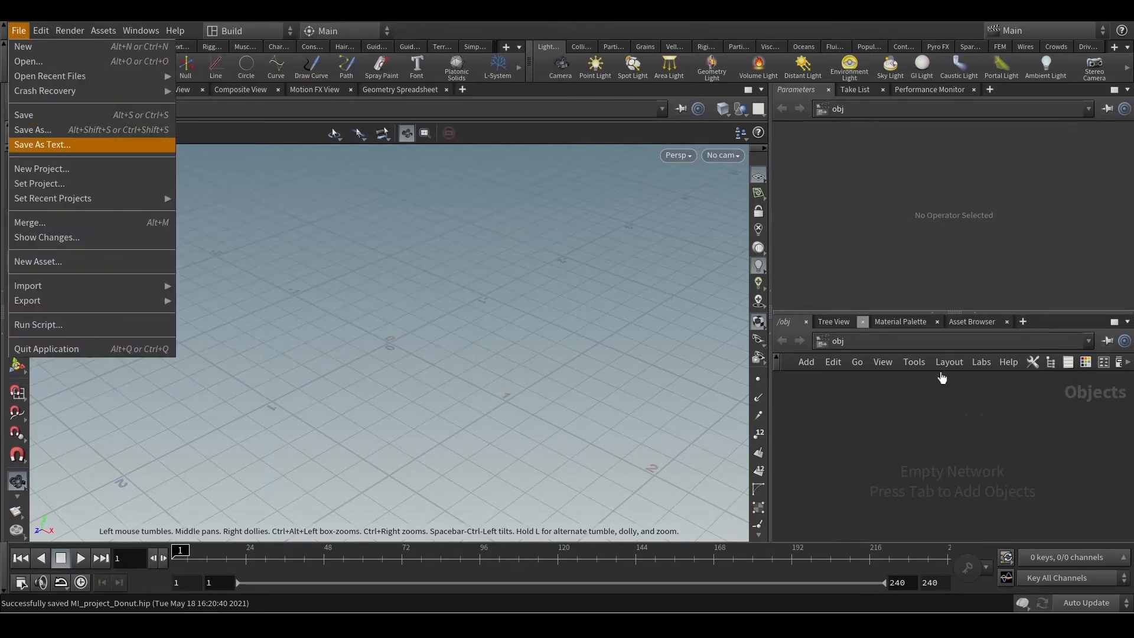
left_click(900, 323)
left_click(900, 324)
left_click_drag(852, 380, 917, 391)
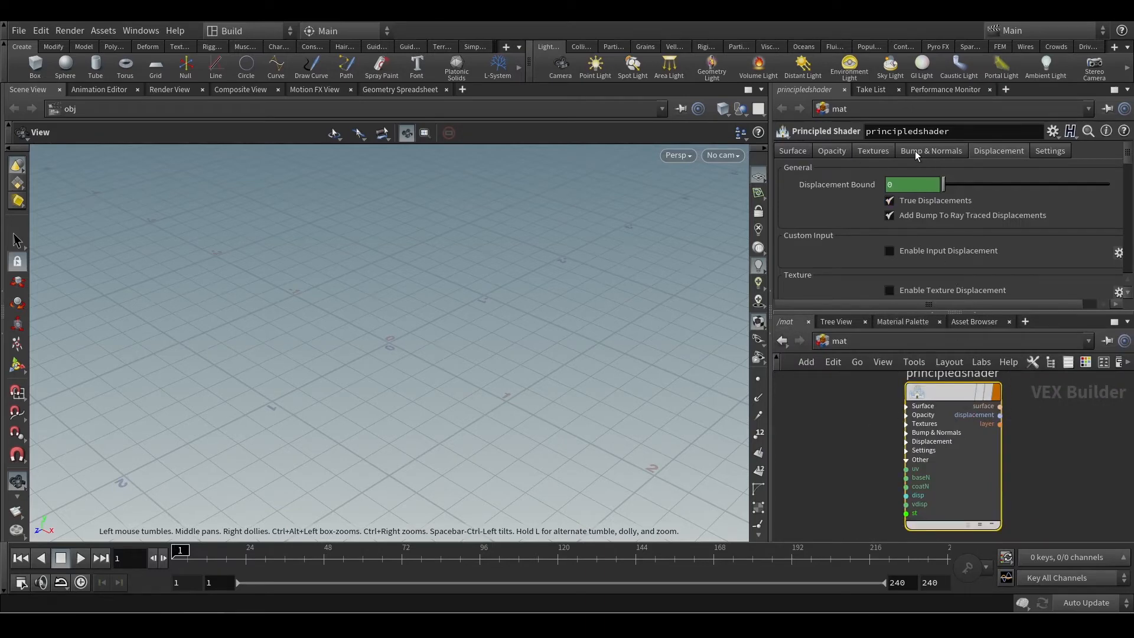
left_click(877, 151)
left_click(923, 181)
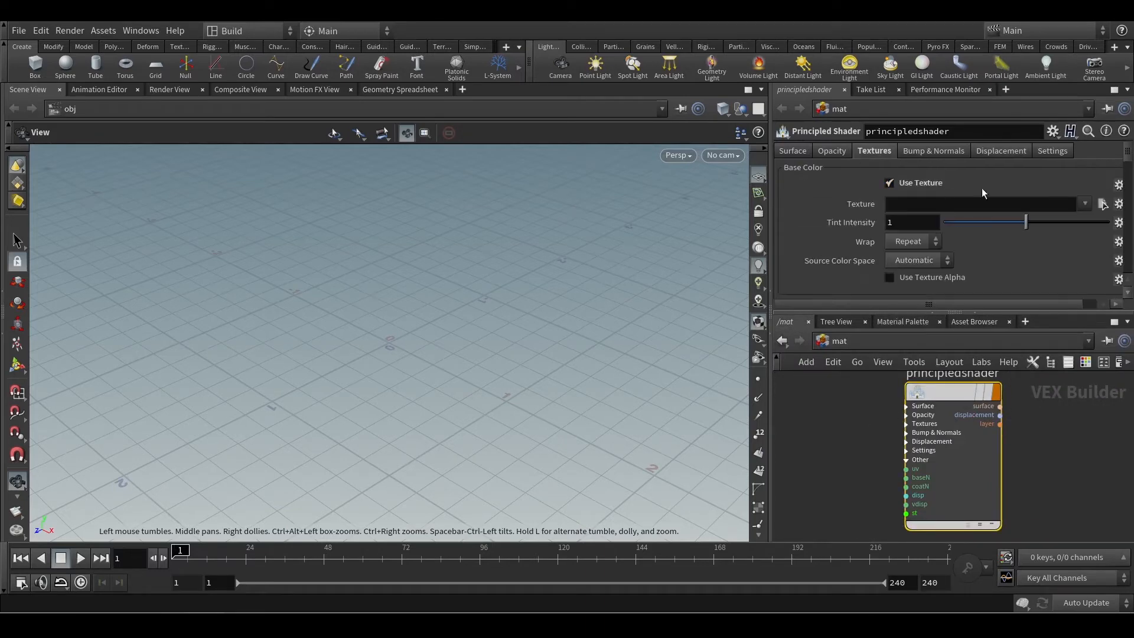
Browse the M1_Project2_Donut folder and the $HIP and $JOB locations for a base color texture, and close without choosing.
left_click(1102, 204)
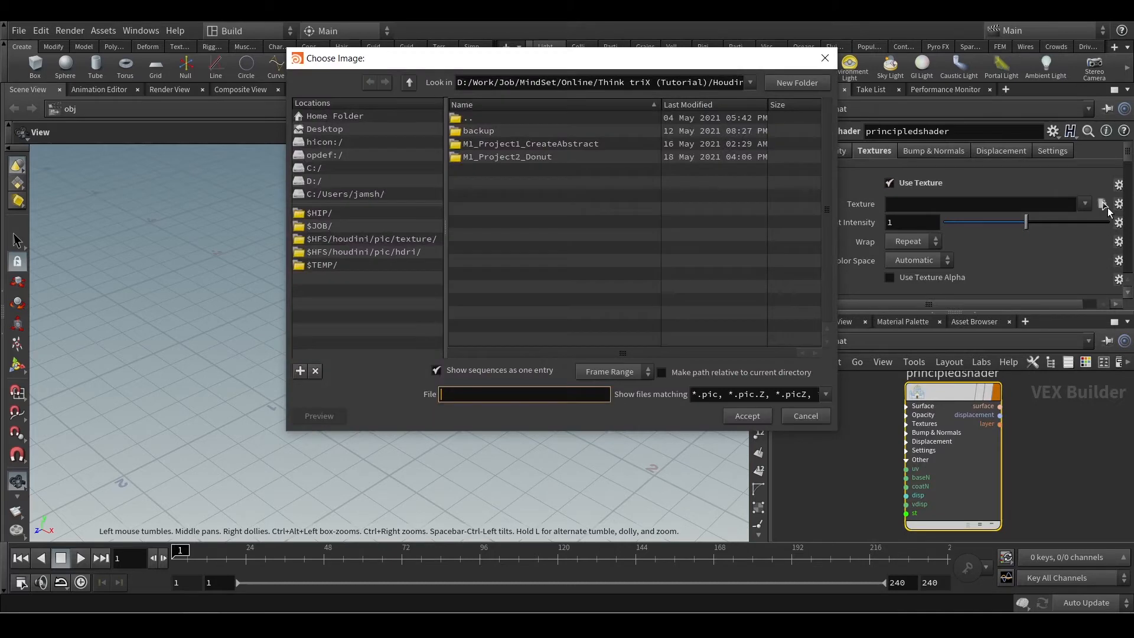
double_click(535, 157)
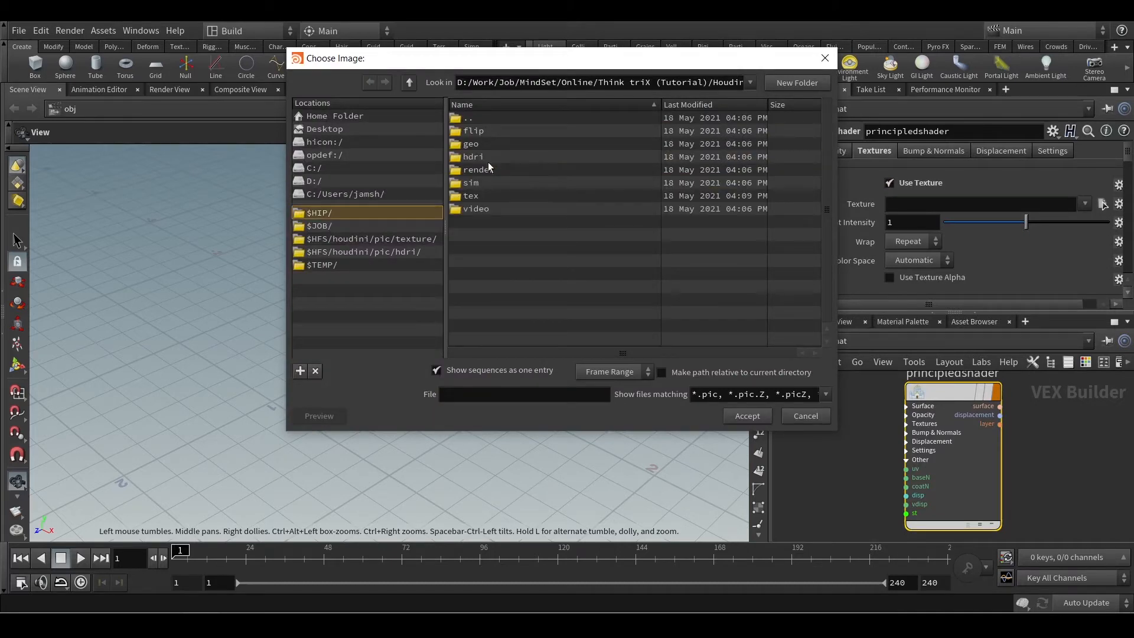
left_click(366, 214)
left_click(364, 227)
left_click(350, 213)
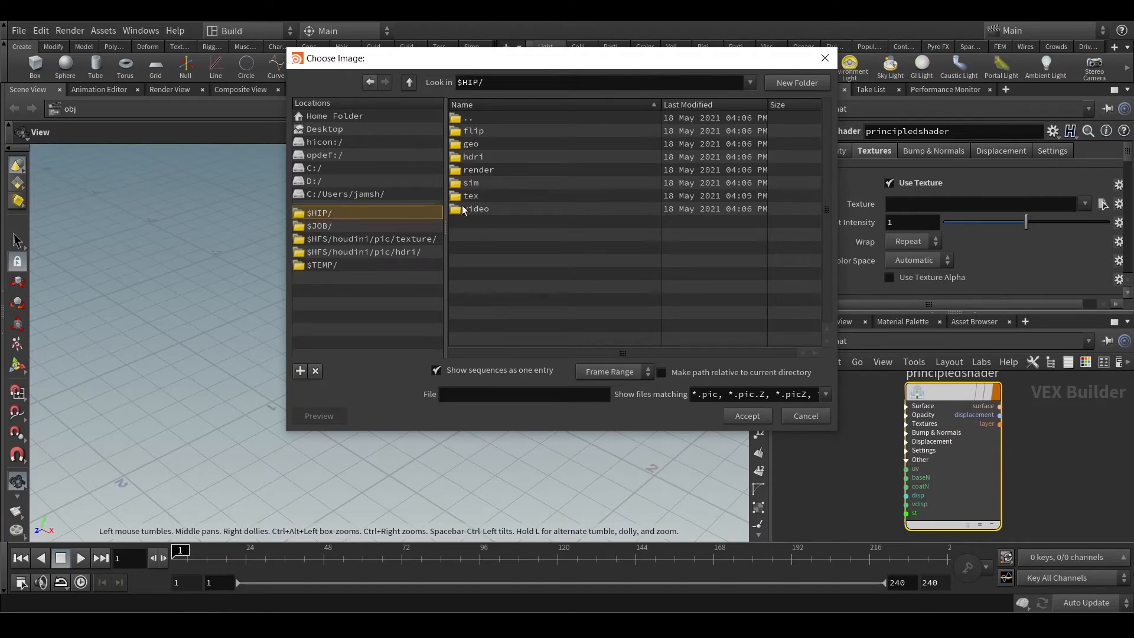
left_click(812, 414)
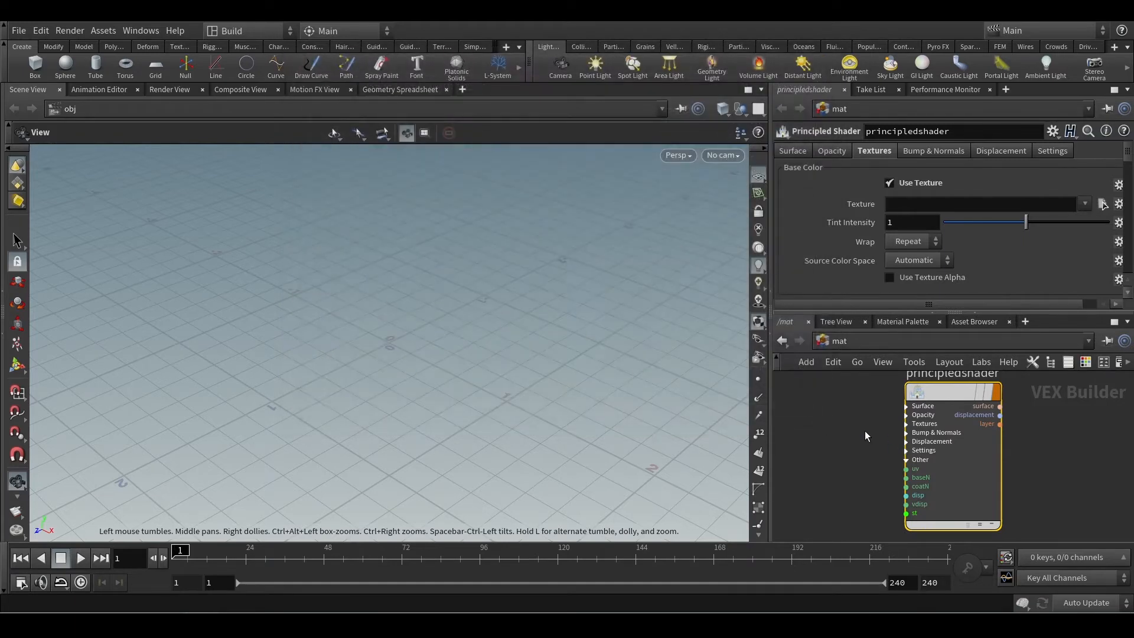
Delete the principled shader from the mat network and return to the obj network.
key("Delete")
left_click(822, 340)
left_click(861, 406)
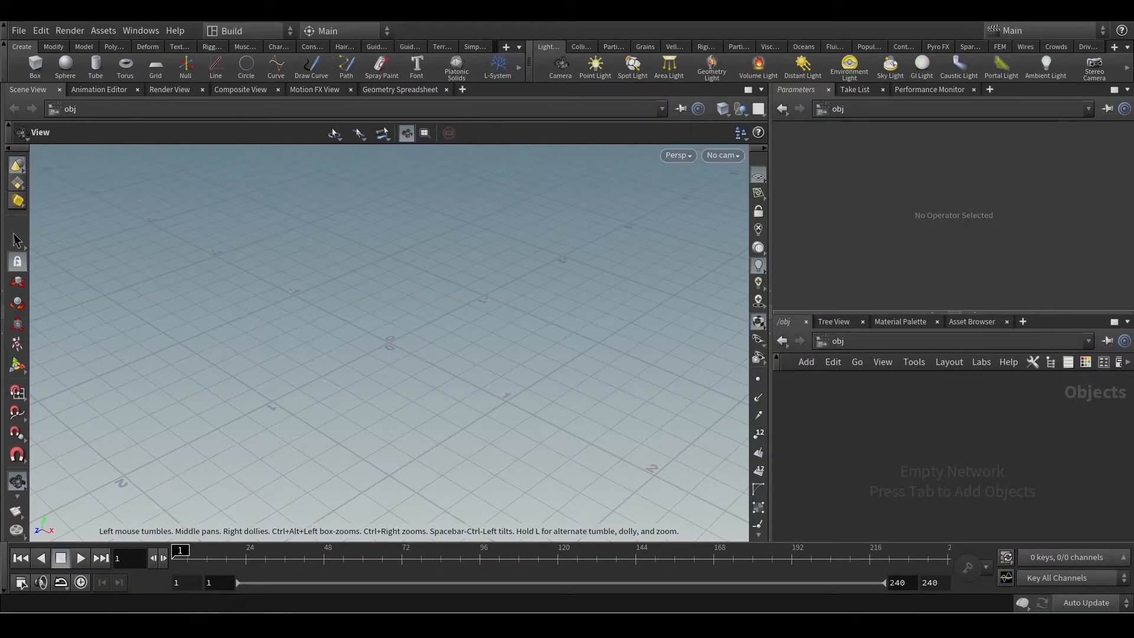
Show the donut reference photo full screen in the Photos app and annotate a ring sketch beside it labelled Torus.
left_click(346, 565)
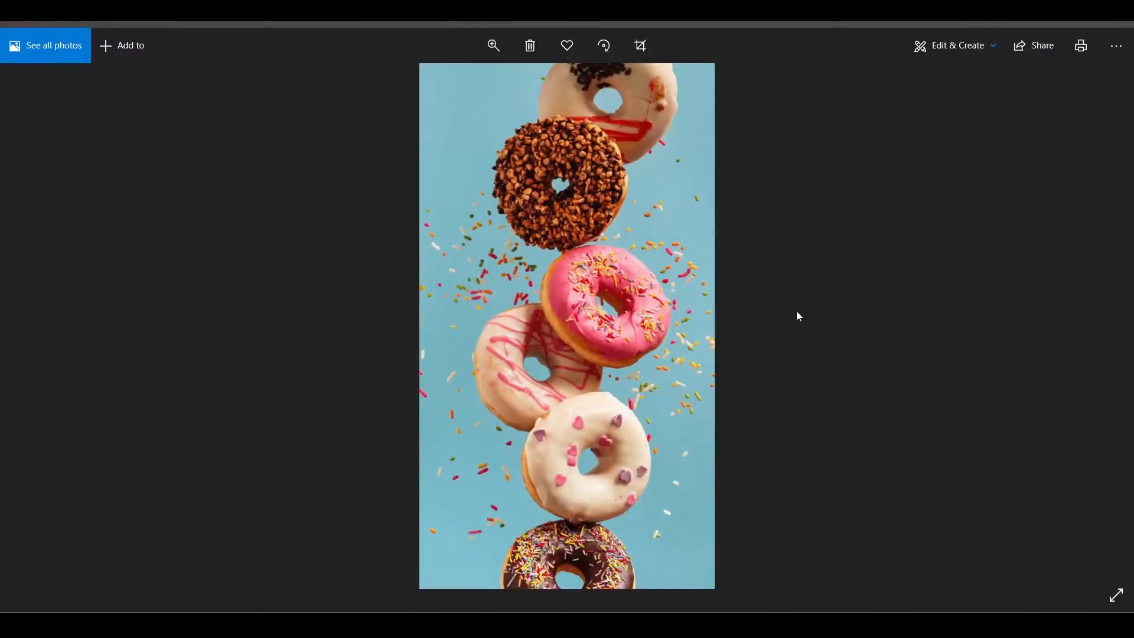
left_click(1116, 595)
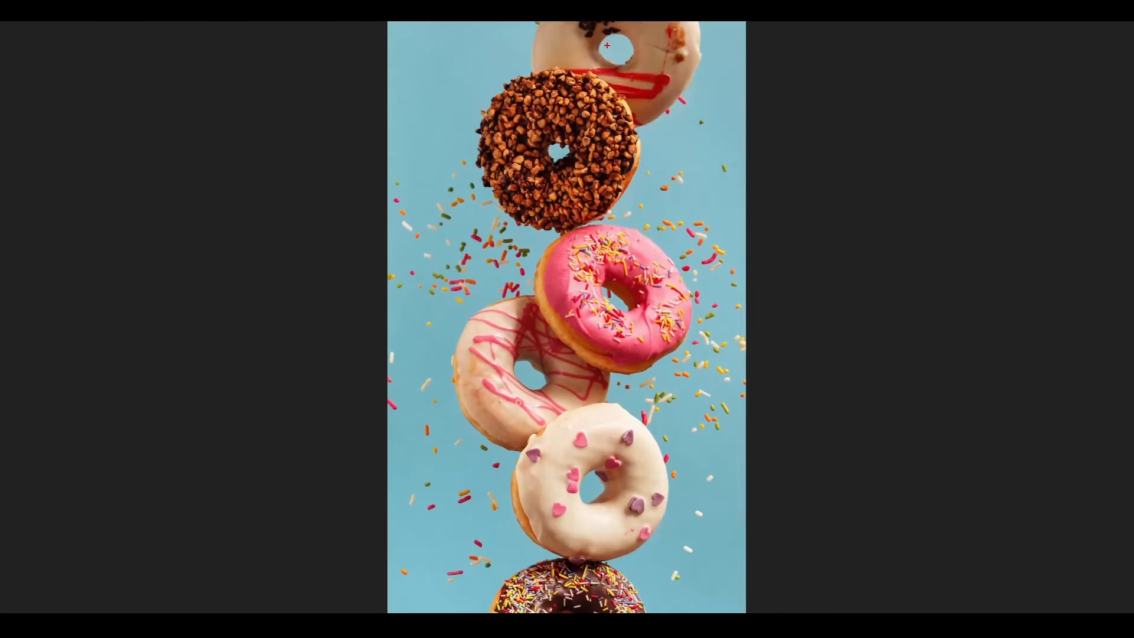
mouse_move(912, 41)
left_mouse_down()
mouse_move(894, 91)
mouse_move(957, 74)
mouse_move(904, 55)
left_mouse_up()
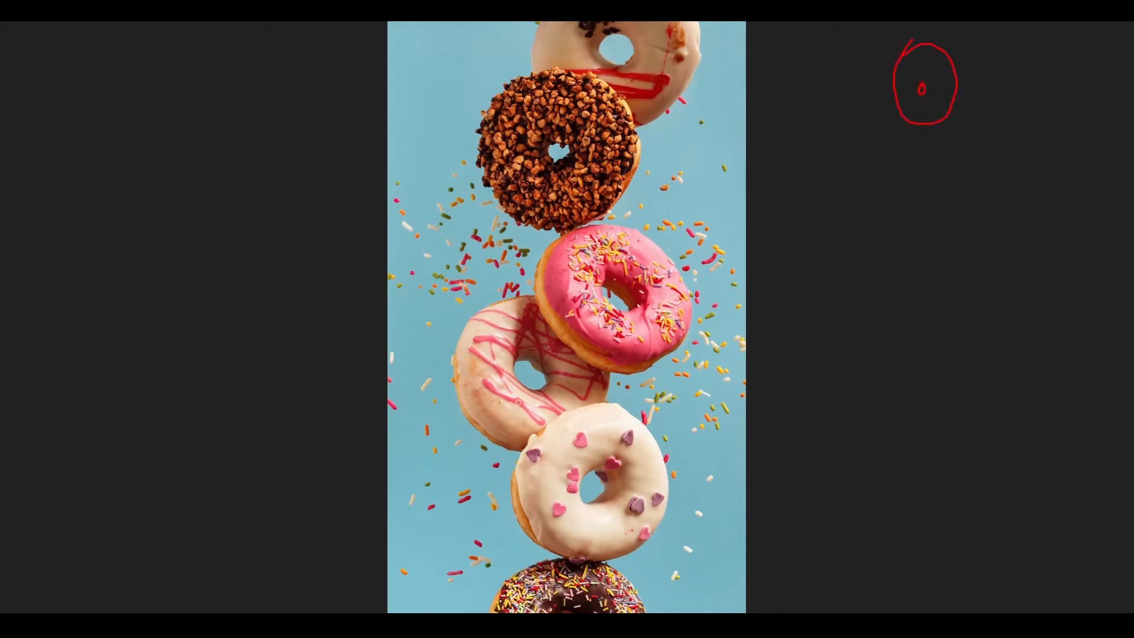
mouse_move(965, 91)
left_mouse_down()
mouse_move(1002, 93)
mouse_move(1020, 111)
mouse_move(1041, 74)
mouse_move(1056, 109)
left_mouse_up()
mouse_move(1054, 99)
left_mouse_down()
mouse_move(1034, 101)
mouse_move(1075, 99)
mouse_move(1090, 114)
left_mouse_up()
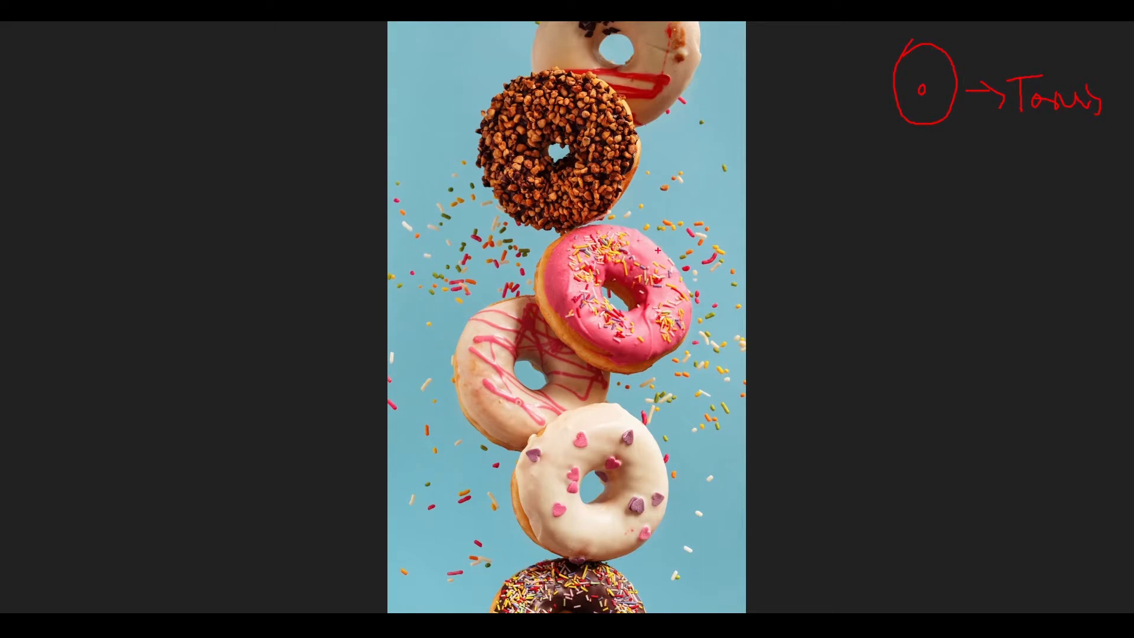
Sketch an uneven round outline beside the photo labelled Mountain, and mark the dough edge of the pink donut.
mouse_move(876, 221)
left_mouse_down()
mouse_move(869, 170)
mouse_move(920, 156)
mouse_move(932, 219)
mouse_move(893, 229)
left_mouse_up()
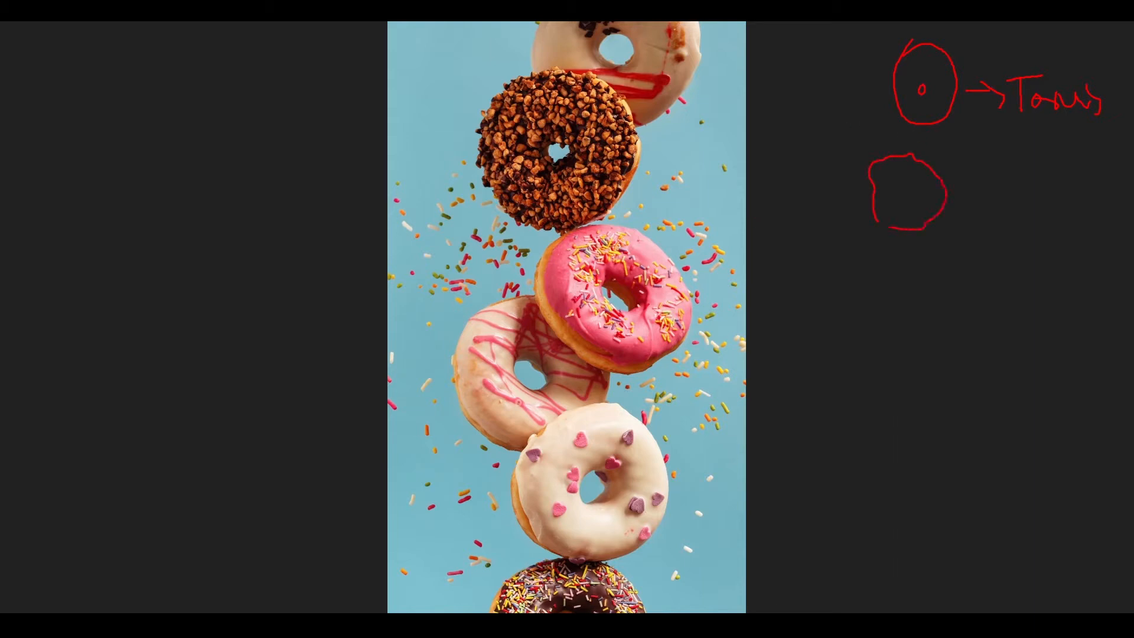
mouse_move(961, 185)
left_mouse_down()
mouse_move(994, 185)
mouse_move(991, 201)
mouse_move(1047, 178)
mouse_move(1096, 189)
left_mouse_up()
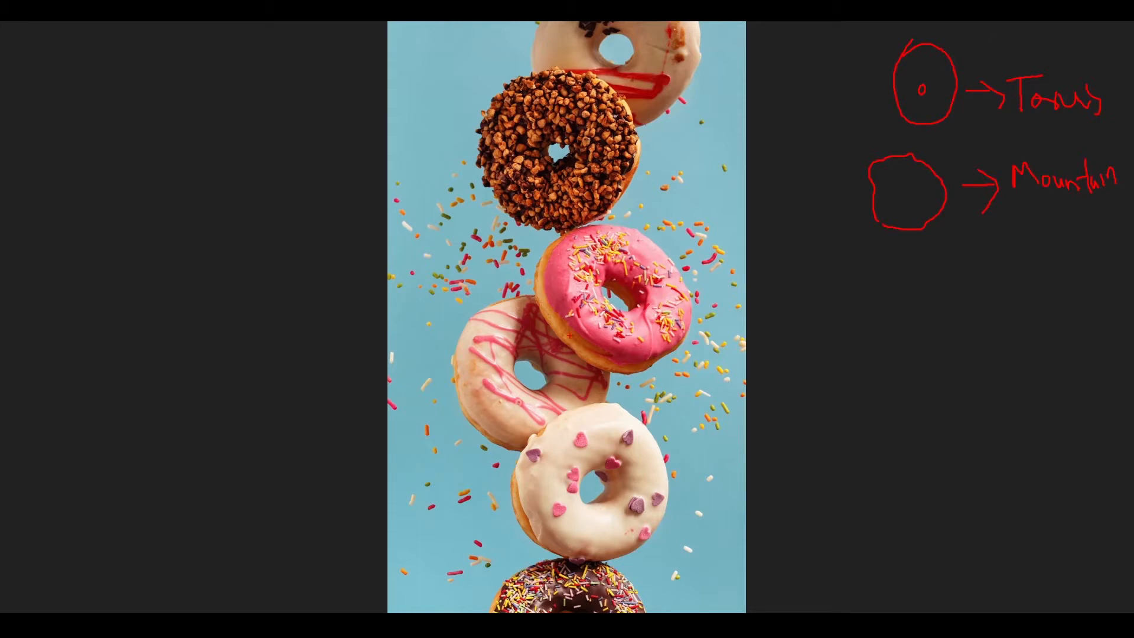
left_click_drag(544, 276, 559, 300)
mouse_move(542, 270)
left_mouse_down()
mouse_move(532, 292)
mouse_move(558, 336)
mouse_move(593, 358)
left_mouse_up()
Circle sprinkles around the donuts and link a group of them with an arrow to the label Scatter.
mouse_move(408, 218)
left_mouse_down()
mouse_move(408, 231)
mouse_move(415, 225)
mouse_move(442, 252)
mouse_move(418, 278)
mouse_move(407, 264)
left_mouse_up()
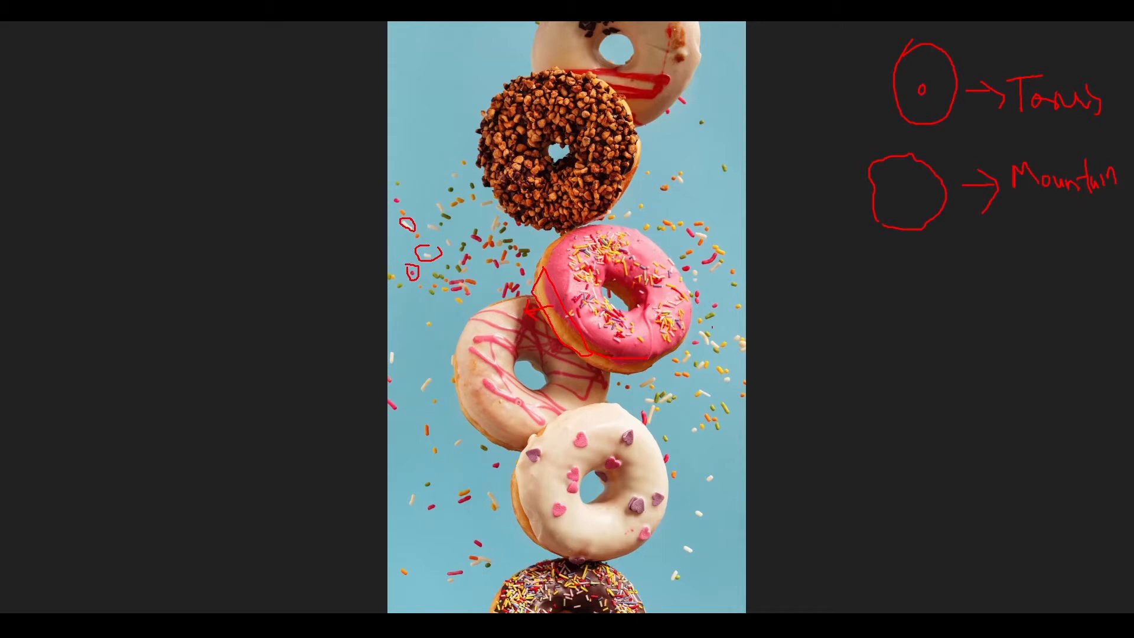
left_click_drag(466, 485, 472, 495)
mouse_move(688, 204)
left_mouse_down()
mouse_move(725, 321)
mouse_move(751, 246)
mouse_move(711, 212)
left_mouse_up()
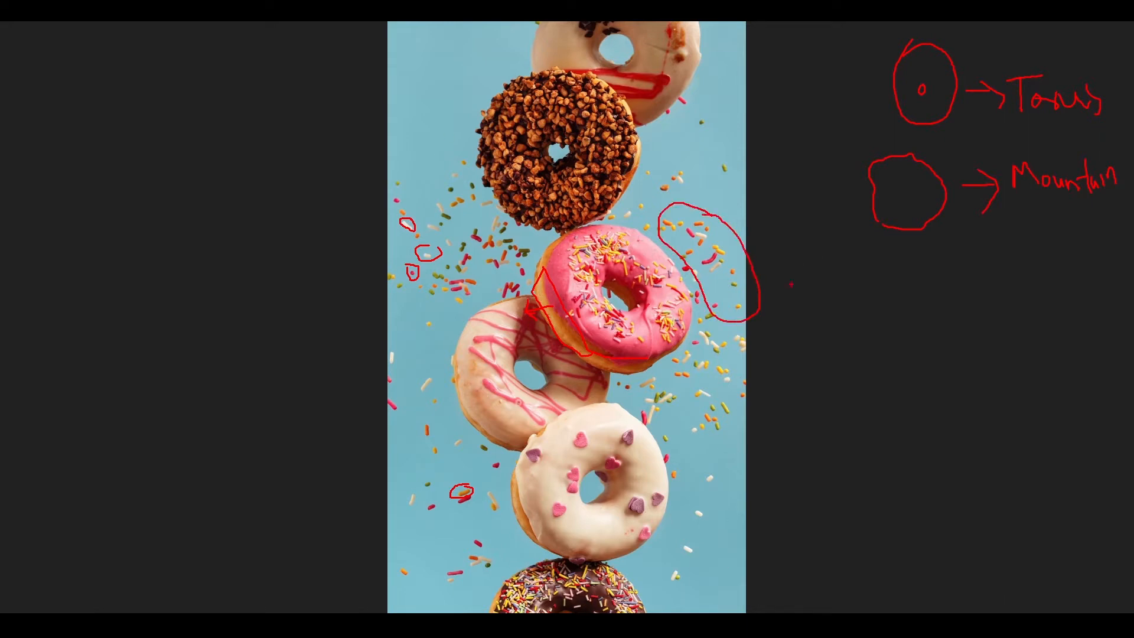
mouse_move(756, 276)
left_mouse_down()
mouse_move(922, 273)
mouse_move(908, 316)
left_mouse_up()
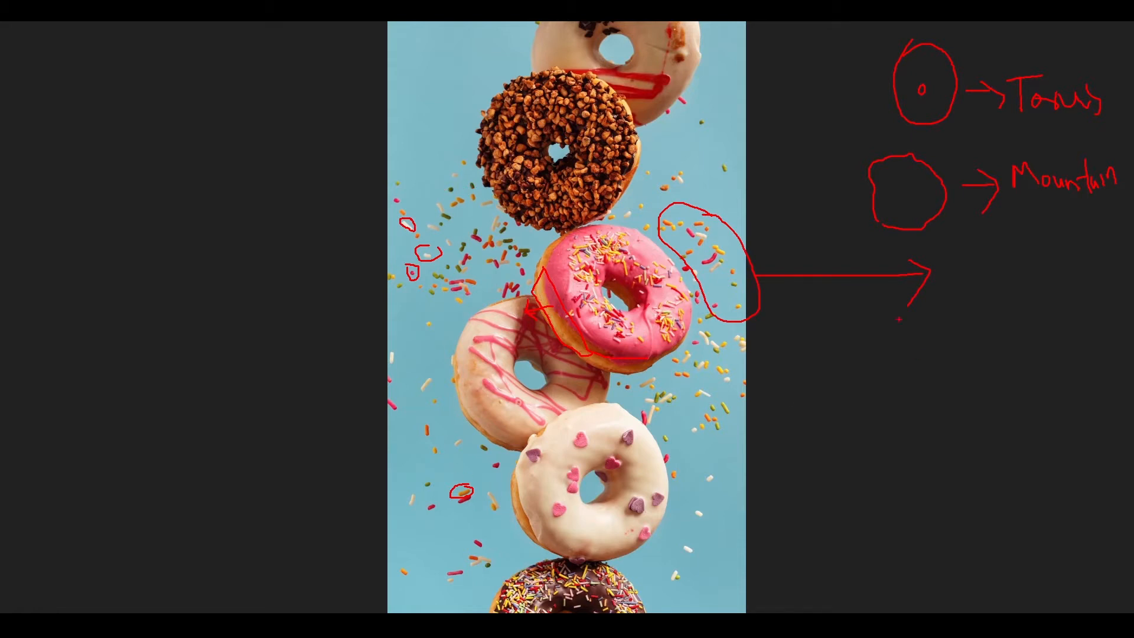
mouse_move(968, 249)
left_mouse_down()
mouse_move(957, 282)
mouse_move(967, 289)
mouse_move(1015, 291)
mouse_move(1028, 265)
mouse_move(1073, 278)
left_mouse_up()
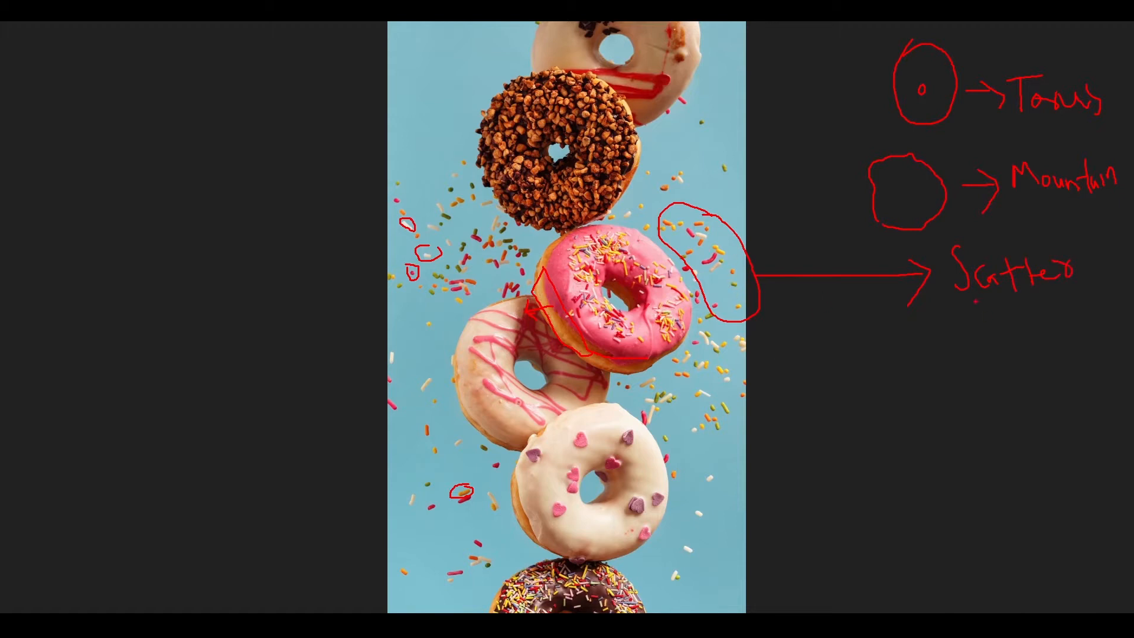
Note particle/points beneath the Scatter label, with an arrow leading to a note about Geo tube/sphere.
left_click_drag(972, 301, 969, 340)
left_click_drag(996, 316, 1082, 319)
left_click_drag(1089, 307, 1128, 322)
mouse_move(1037, 344)
left_mouse_down()
mouse_move(1036, 372)
mouse_move(964, 379)
left_mouse_up()
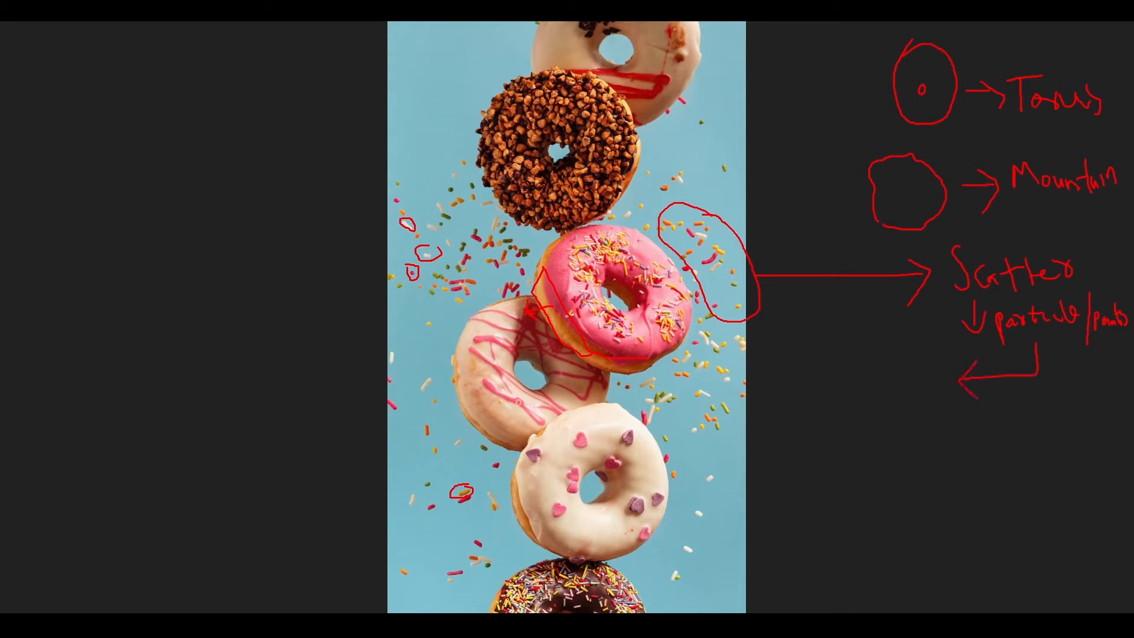
left_click_drag(861, 365, 870, 381)
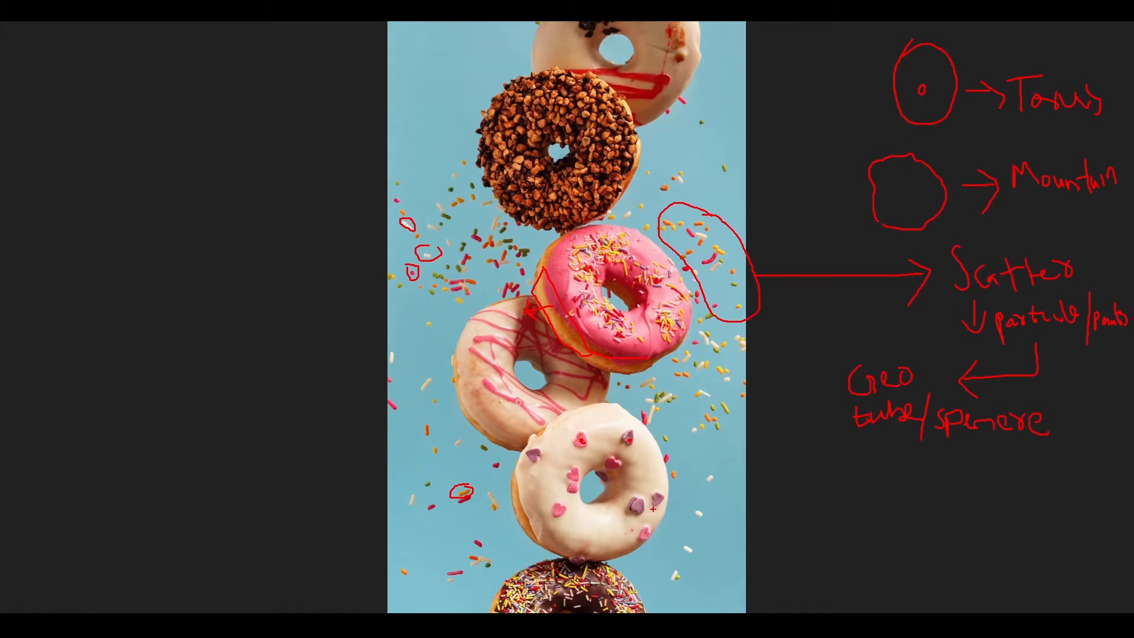
Outline the white donut's icing, mark the toppings on the nut-covered and striped donuts, and clear the annotations.
mouse_move(537, 434)
left_mouse_down()
mouse_move(520, 455)
mouse_move(542, 542)
mouse_move(574, 555)
mouse_move(642, 550)
mouse_move(669, 480)
mouse_move(640, 419)
mouse_move(601, 402)
mouse_move(547, 424)
left_mouse_up()
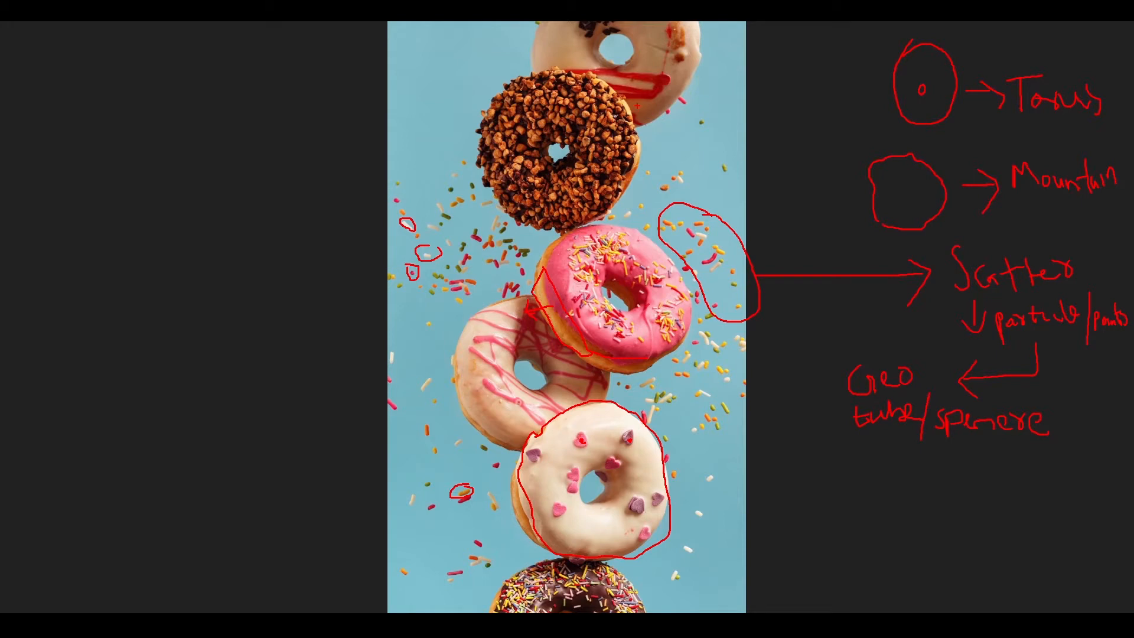
mouse_move(561, 99)
left_mouse_down()
mouse_move(573, 104)
mouse_move(522, 163)
left_mouse_up()
left_click_drag(542, 119, 539, 122)
left_click_drag(470, 349, 477, 356)
left_click_drag(485, 386, 522, 417)
key("e")
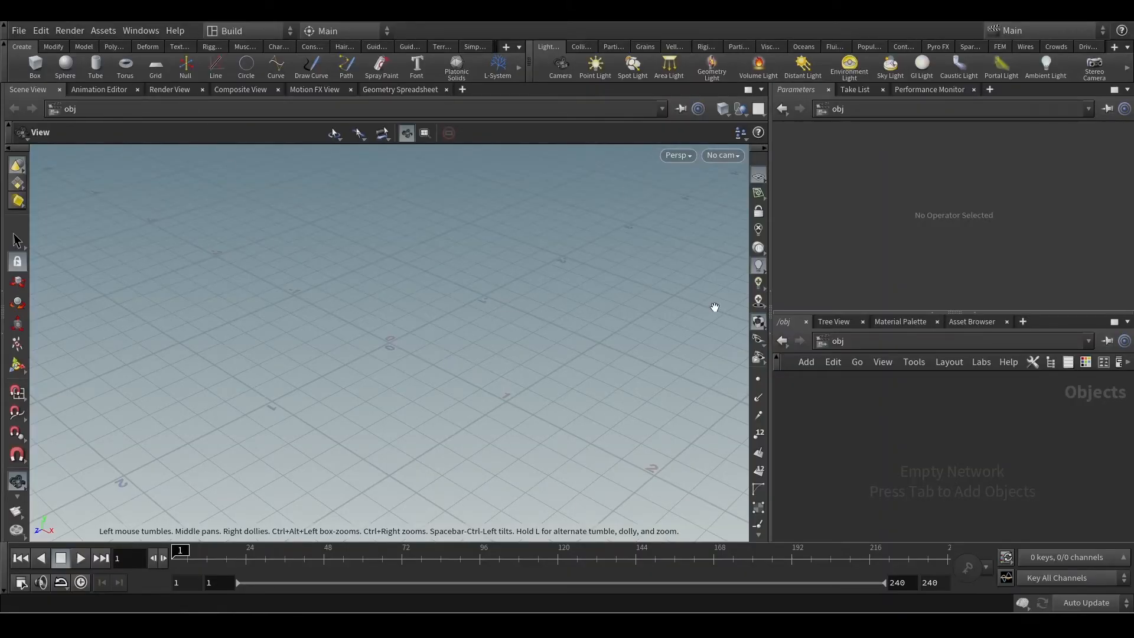
Add a Geometry object to the obj network in Houdini and name it Project_Donut.
key("Tab")
type("geo")
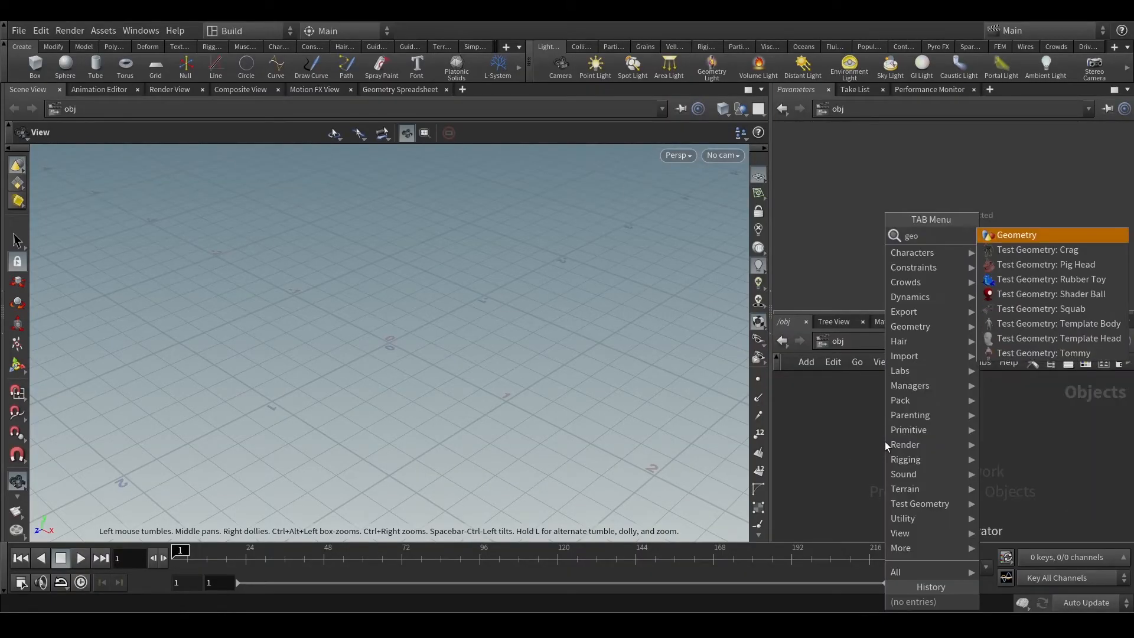
key("Return")
left_click(898, 434)
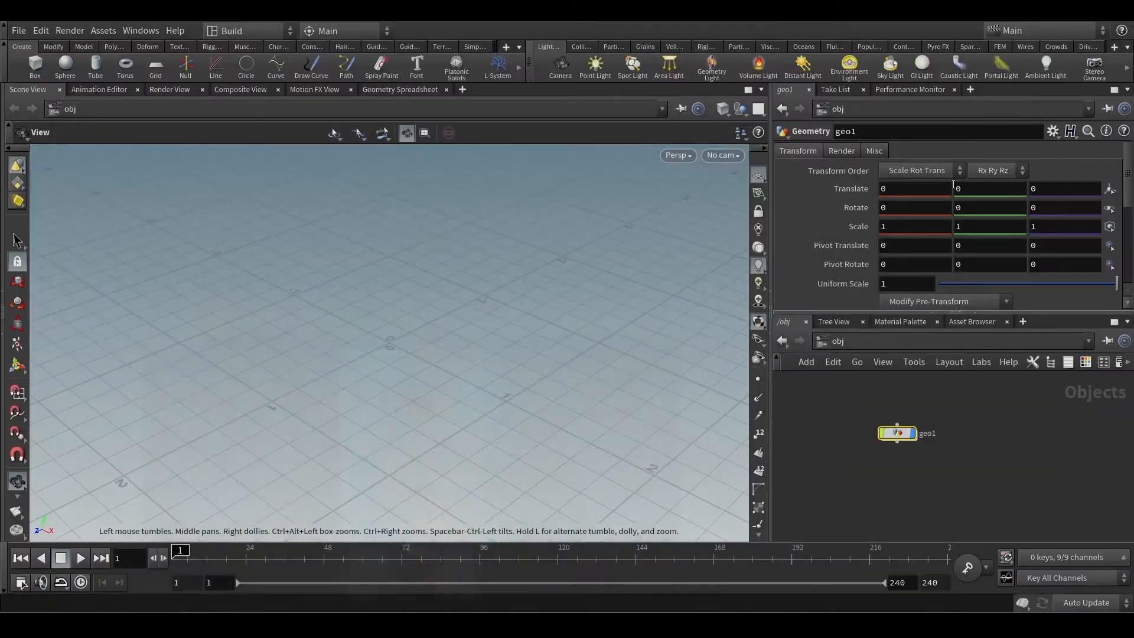
type("Project_Donu")
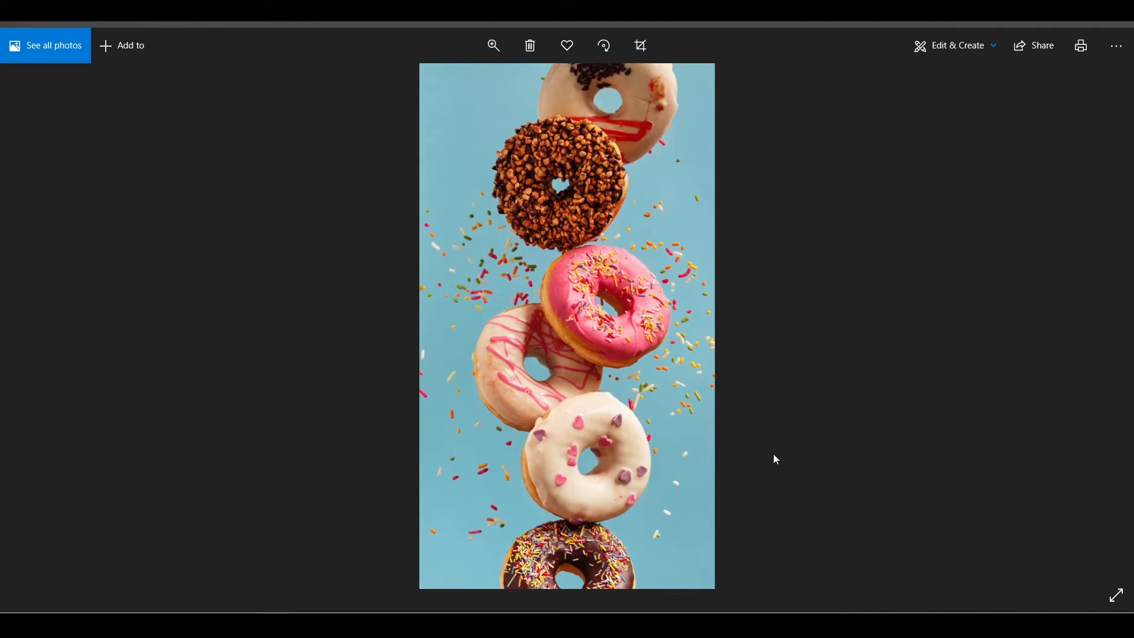
left_click(1058, 24)
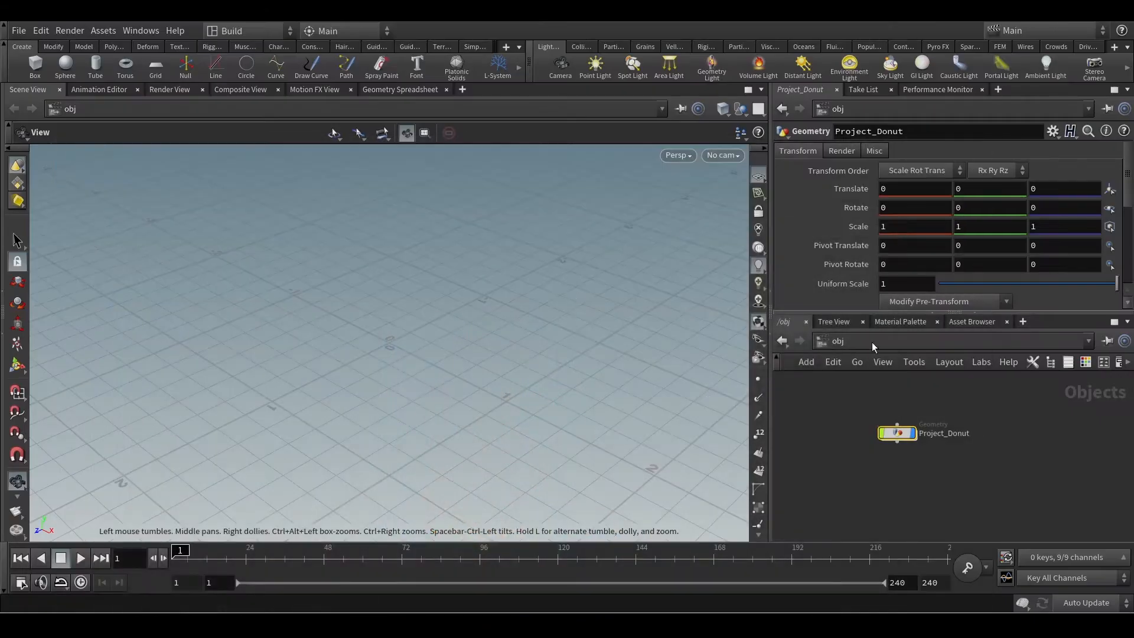
Go inside the Project_Donut object and add a torus node.
scroll(899, 460, "up", 2)
middle_click_drag(915, 461, 954, 458)
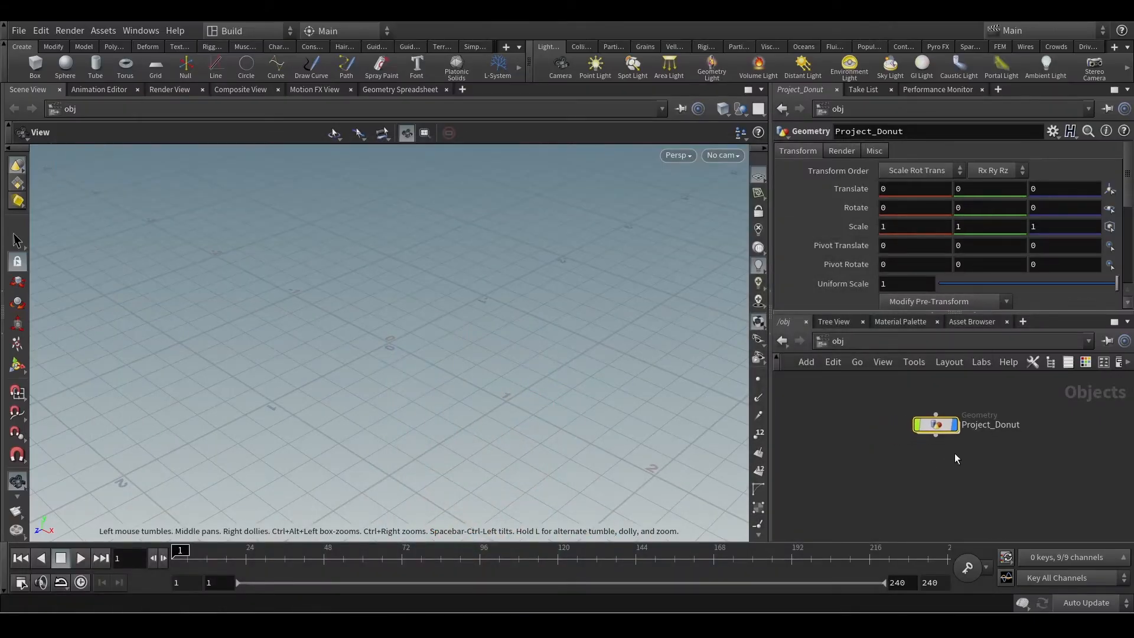
double_click(939, 427)
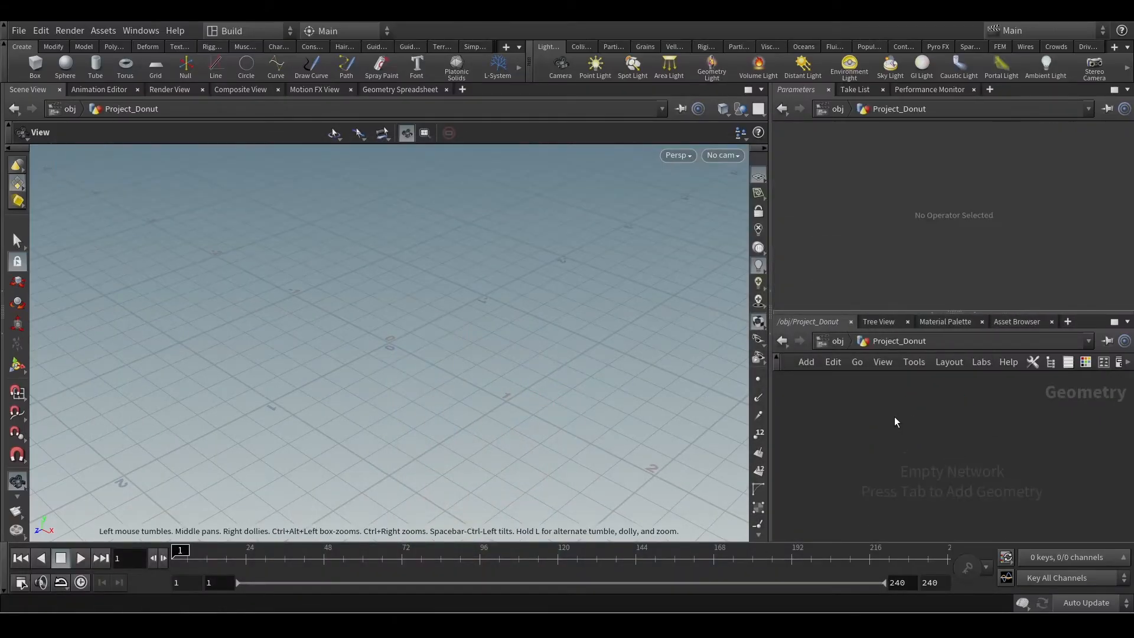
key("Tab")
type("tor")
key("Return")
key("Return")
Link the torus's Rows to its Columns parameter with an absolute channel reference.
scroll(872, 283, "down", 1)
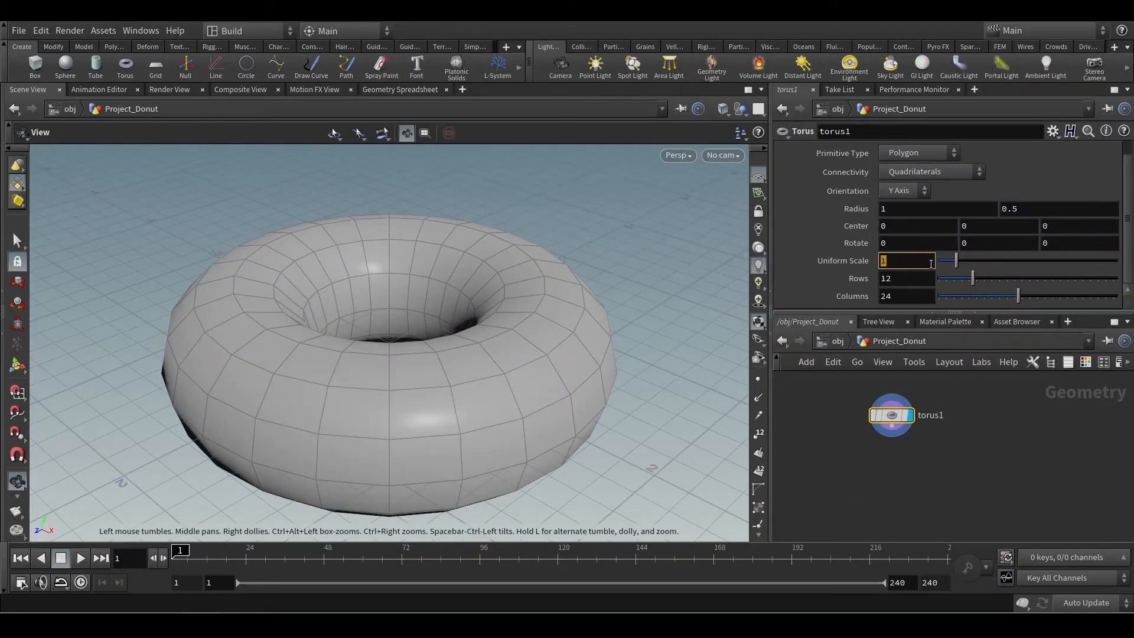
left_click_drag(647, 357, 657, 271)
left_click_drag(563, 312, 576, 357)
left_click(905, 280)
key("Tab")
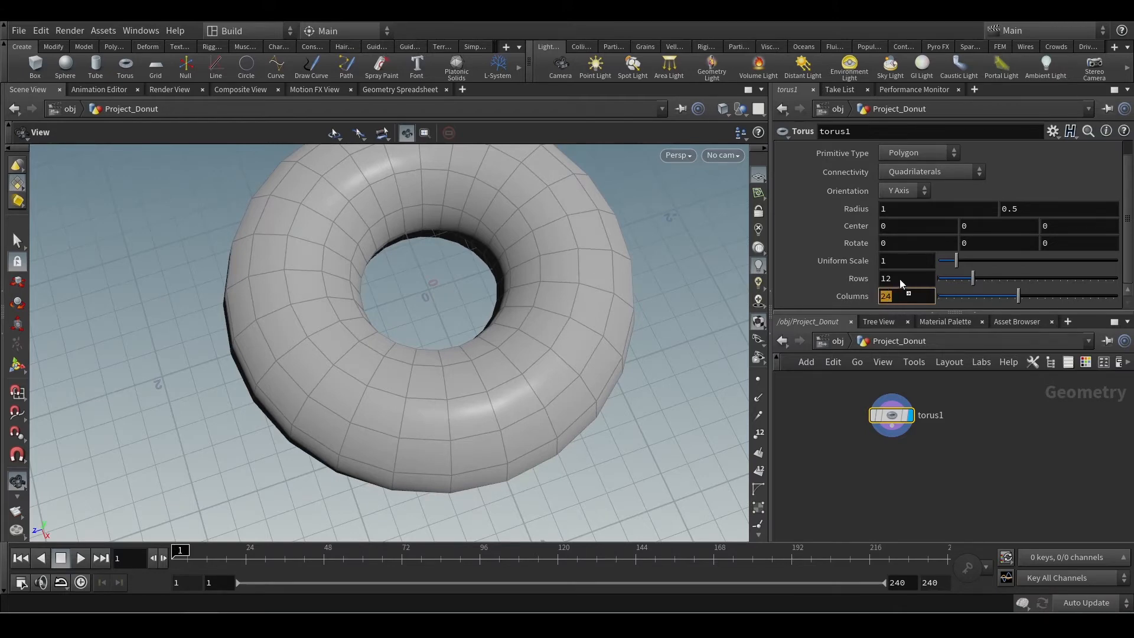
left_click_drag(902, 283, 902, 285)
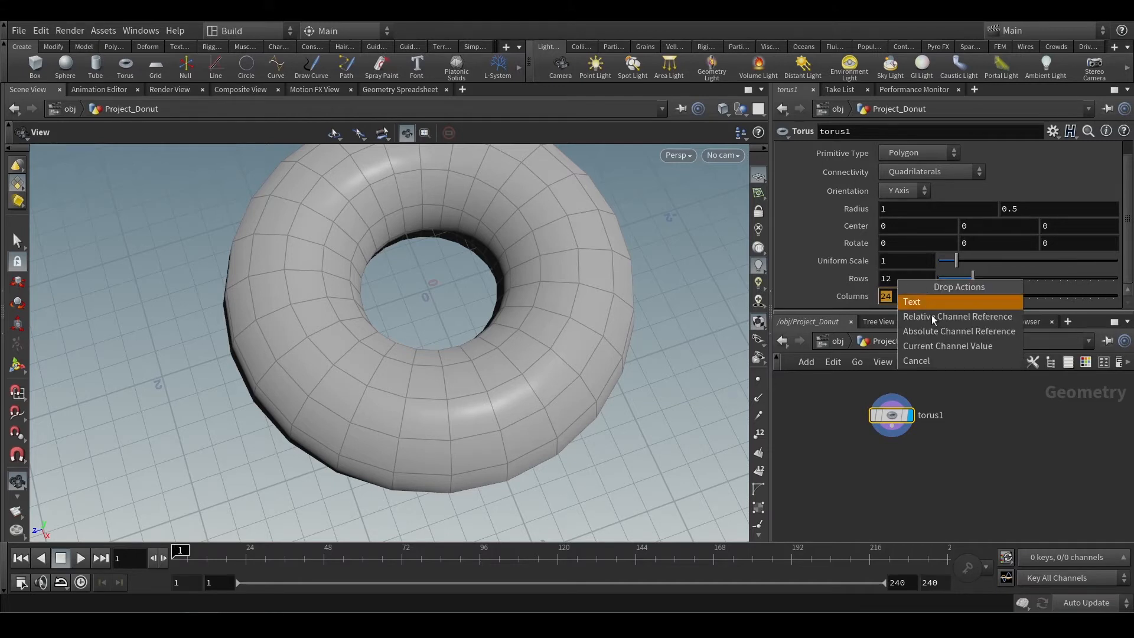
left_click(935, 331)
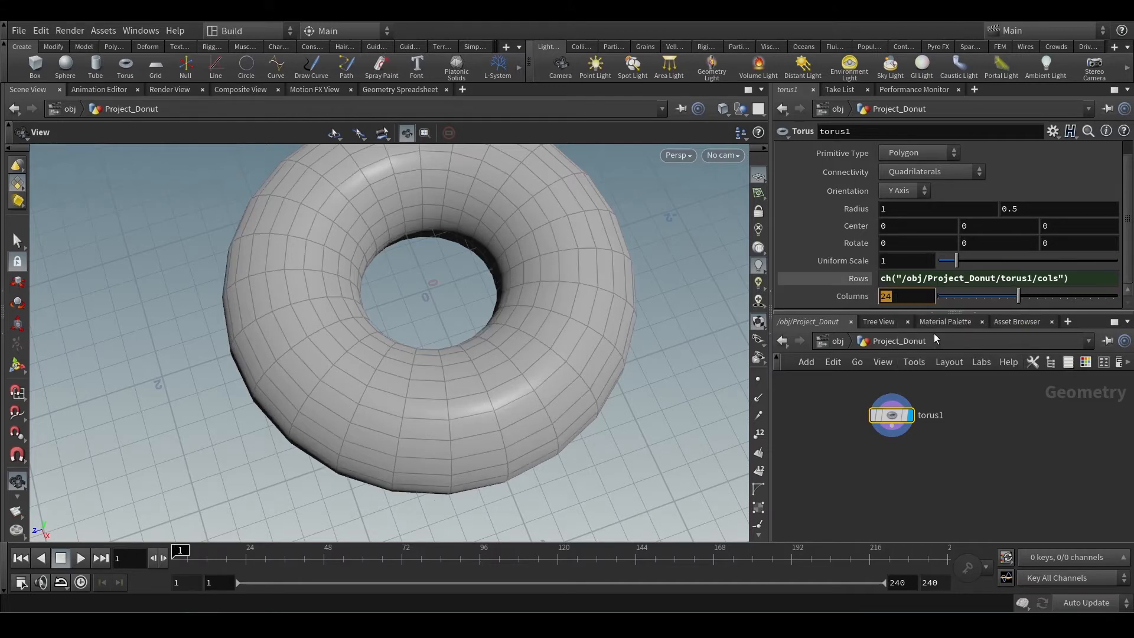
Append a division by 2 to the torus's Rows expression, making it ch("/obj/Project_Donut/torus1/cols")/2.
left_click(861, 282)
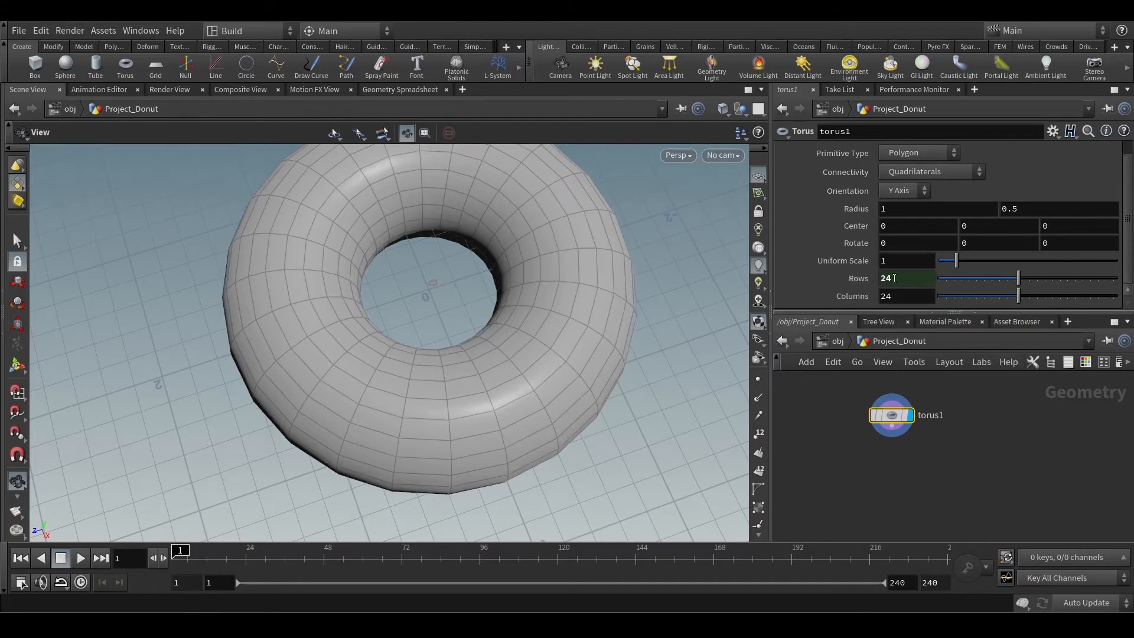
left_click(861, 281)
left_click(1077, 277)
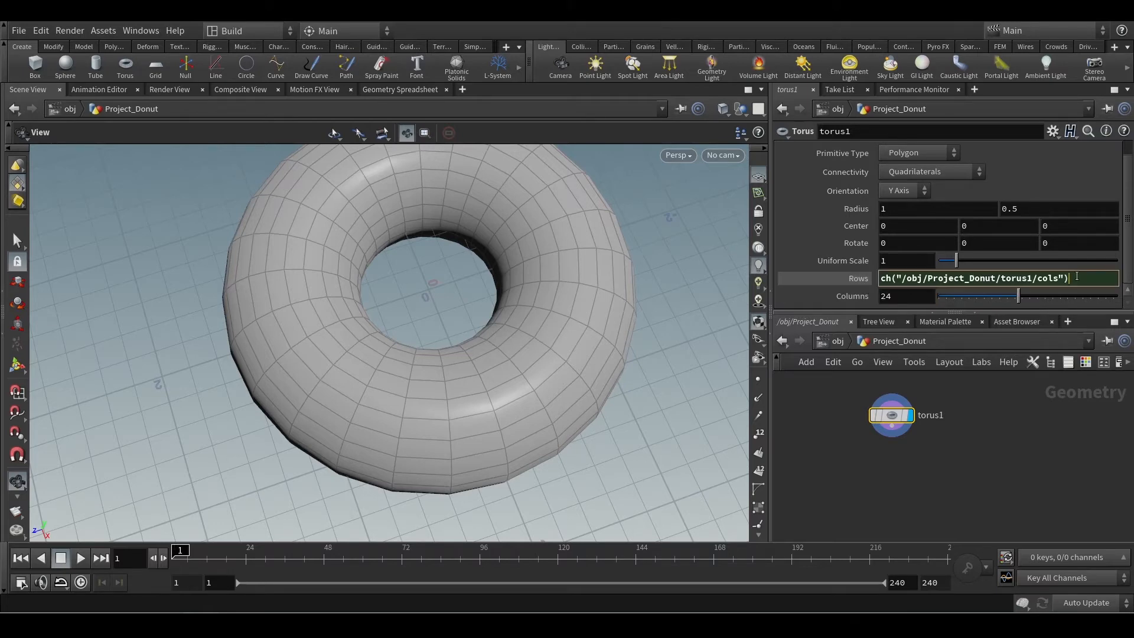
type("/2")
key("Return")
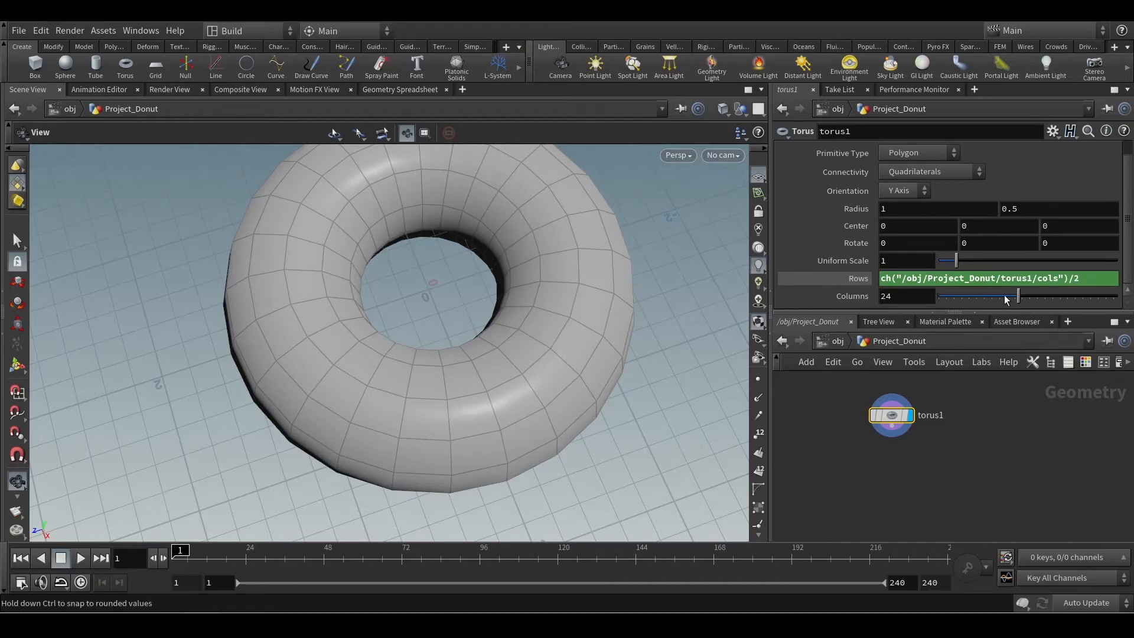
Raise the torus's Columns to 50 and check the evaluated Rows value.
left_click_drag(1019, 297, 1116, 296)
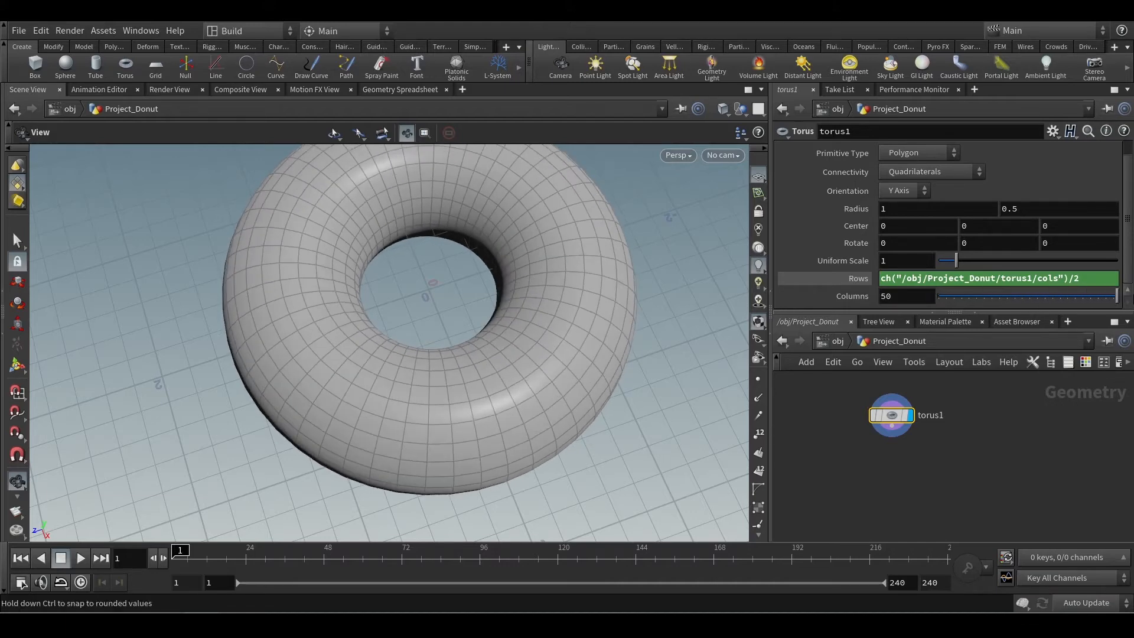
left_click(871, 284)
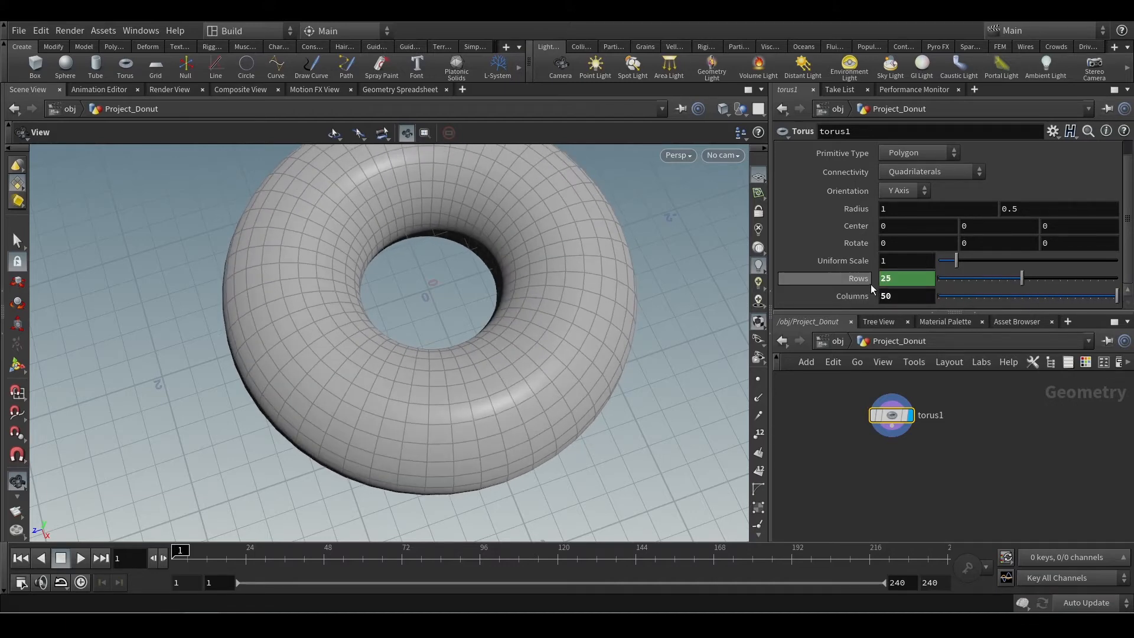
left_click(870, 284)
Examine the torus mesh from several angles and bring up the donut reference photo for comparison.
scroll(570, 304, "down", 2)
left_click_drag(548, 339, 558, 266)
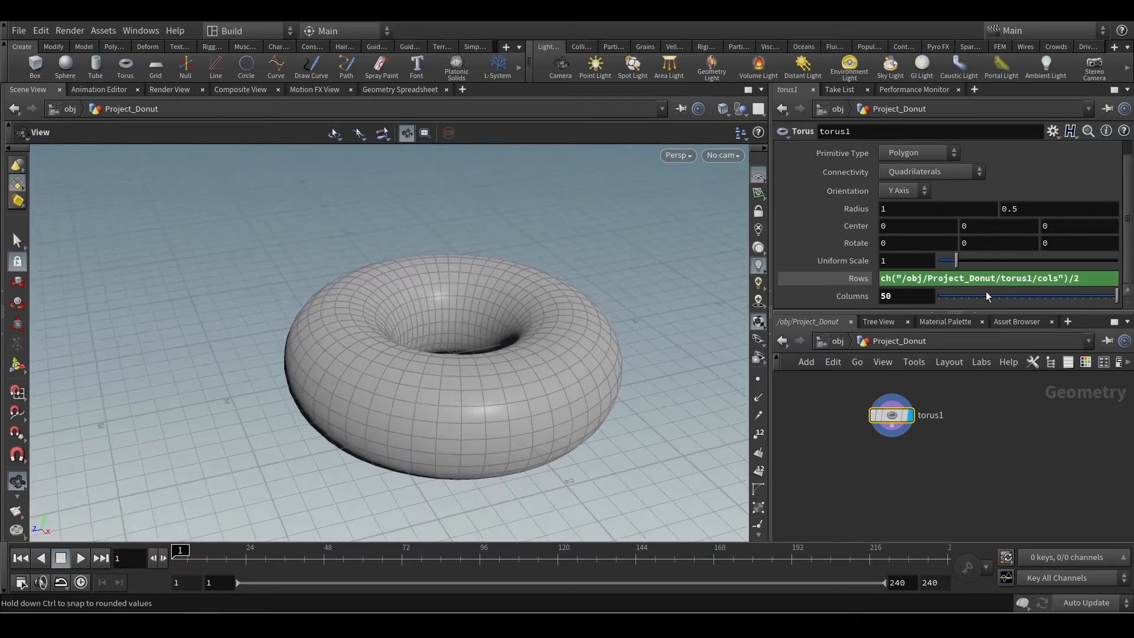
left_click_drag(443, 344, 467, 384)
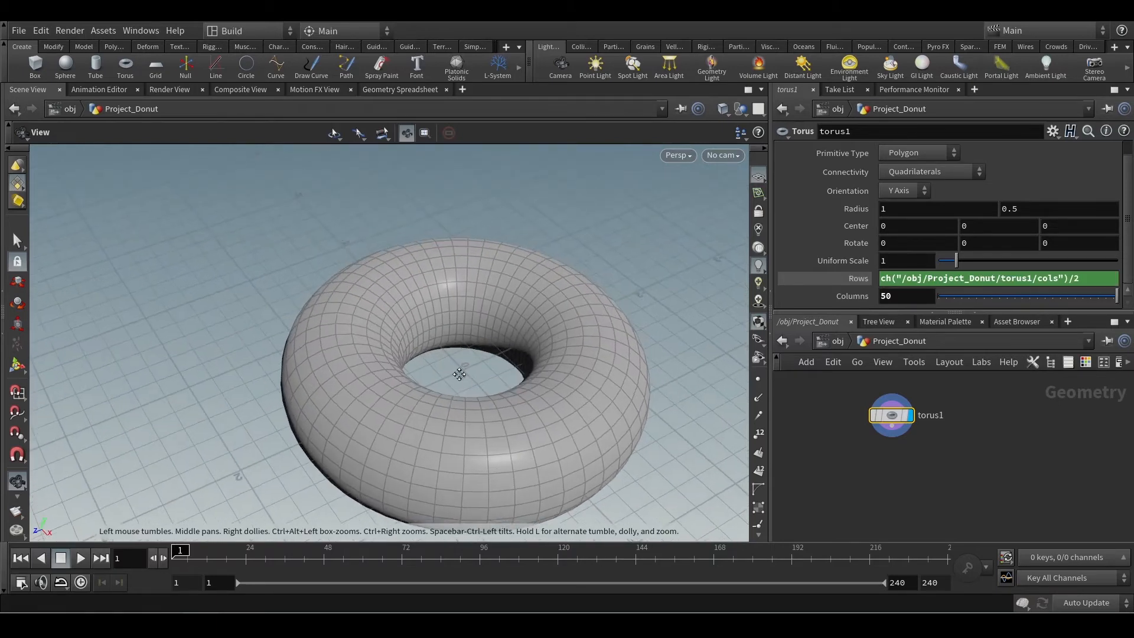
middle_click_drag(468, 385, 400, 320)
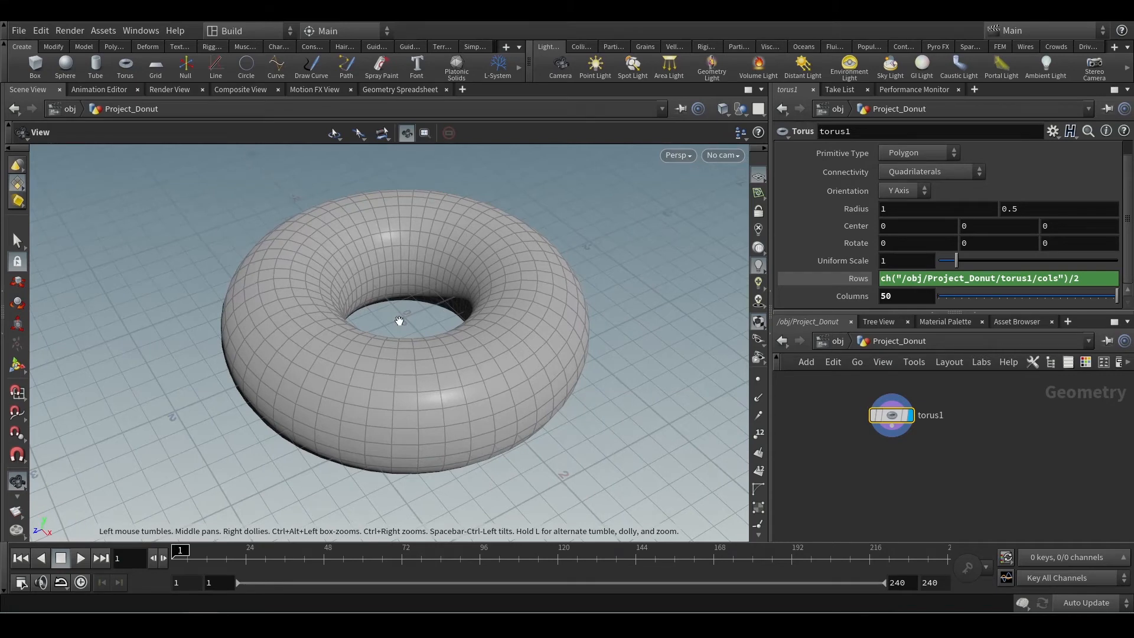
left_click_drag(481, 344, 514, 362)
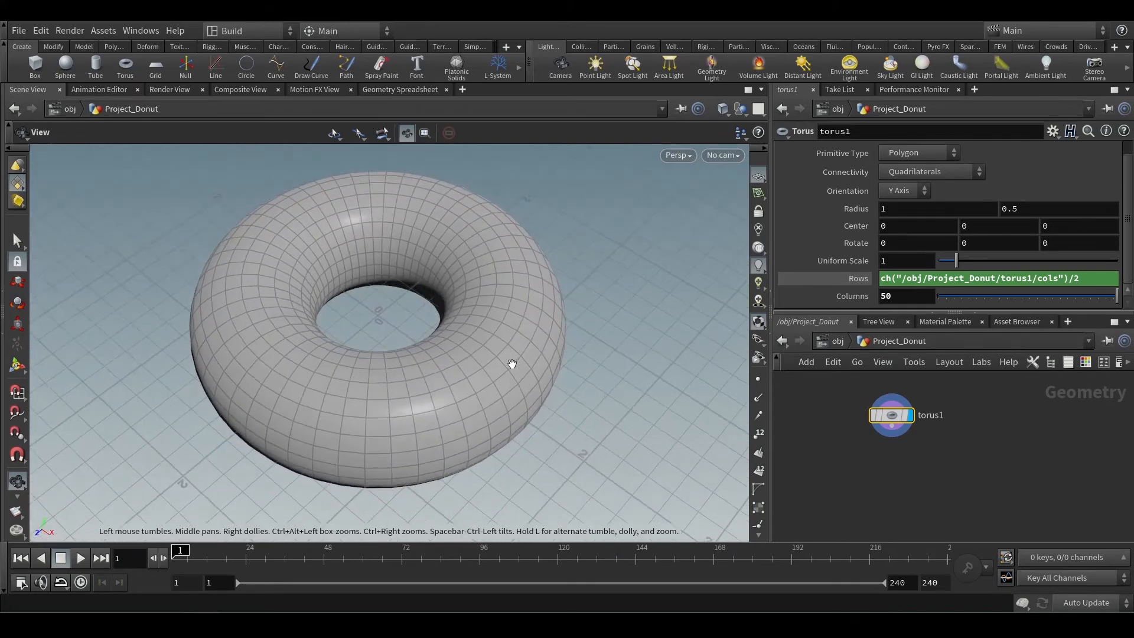
mouse_move(277, 621)
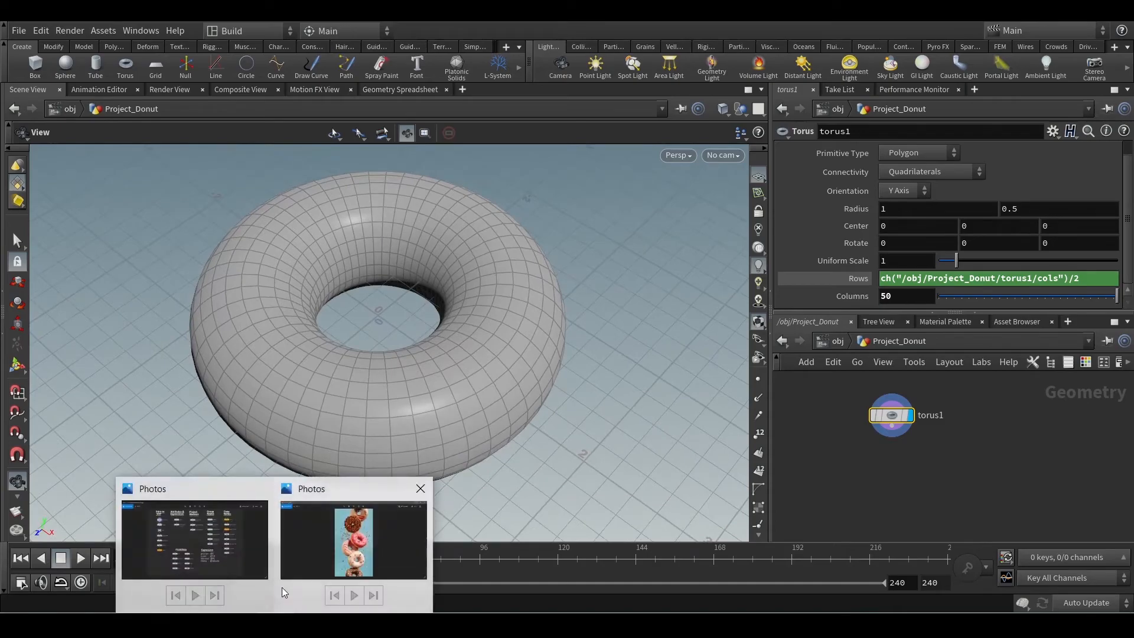
left_click(343, 549)
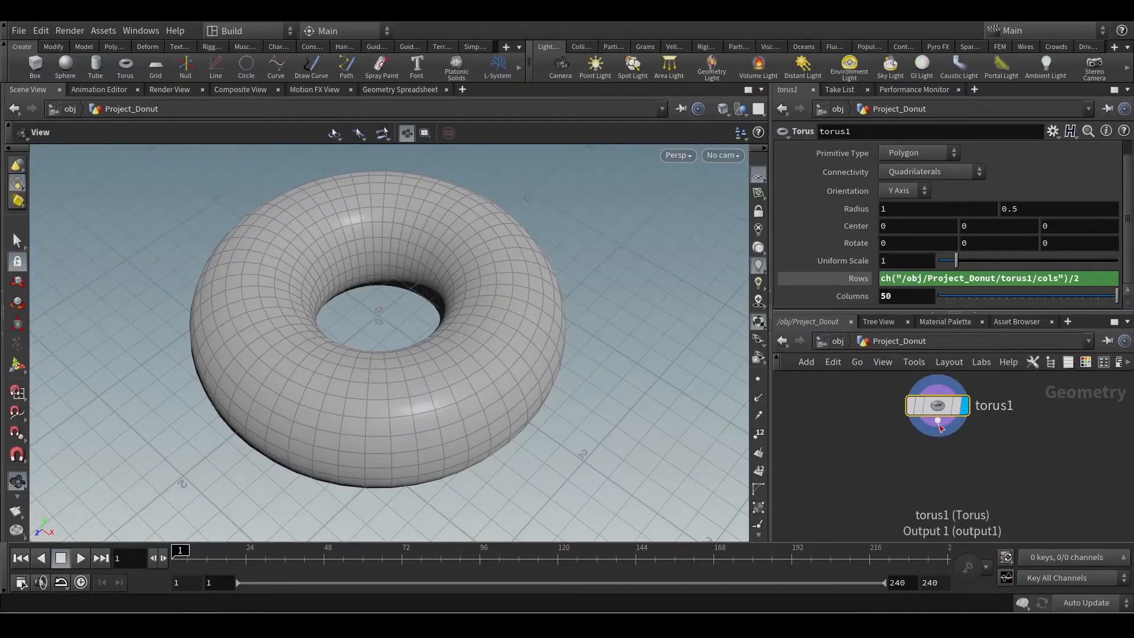
left_click(940, 426)
left_click(940, 478)
type("scu")
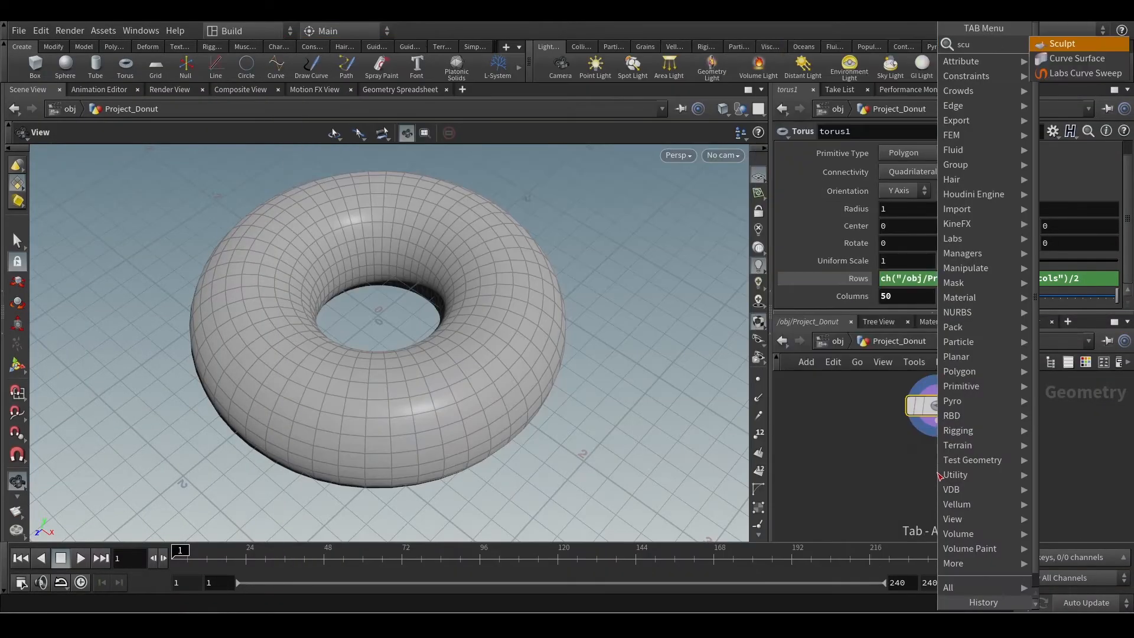
key("Return")
left_click(937, 472)
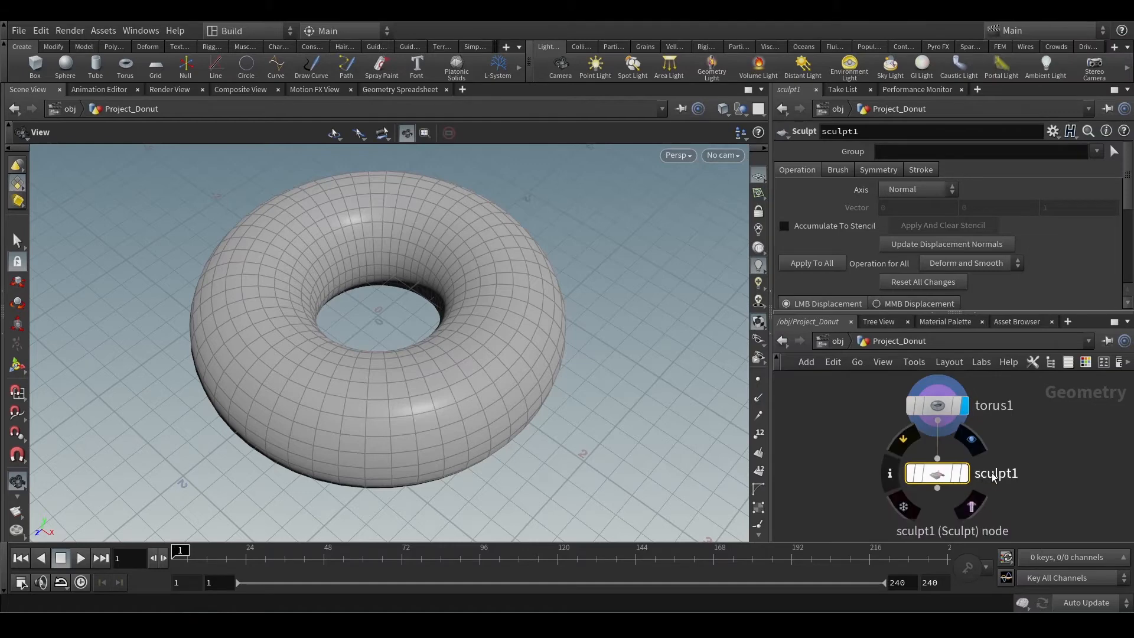
key("Delete")
Add a Sculpt node below torus1, wired to the torus's output.
left_click(937, 420)
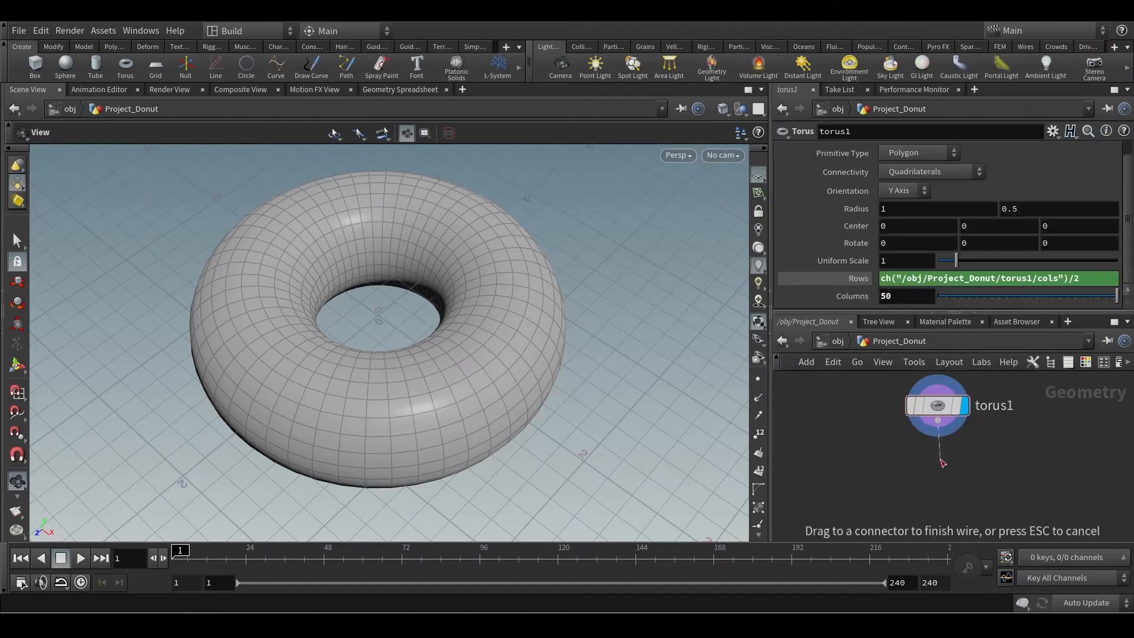
left_click(942, 463)
type("scul")
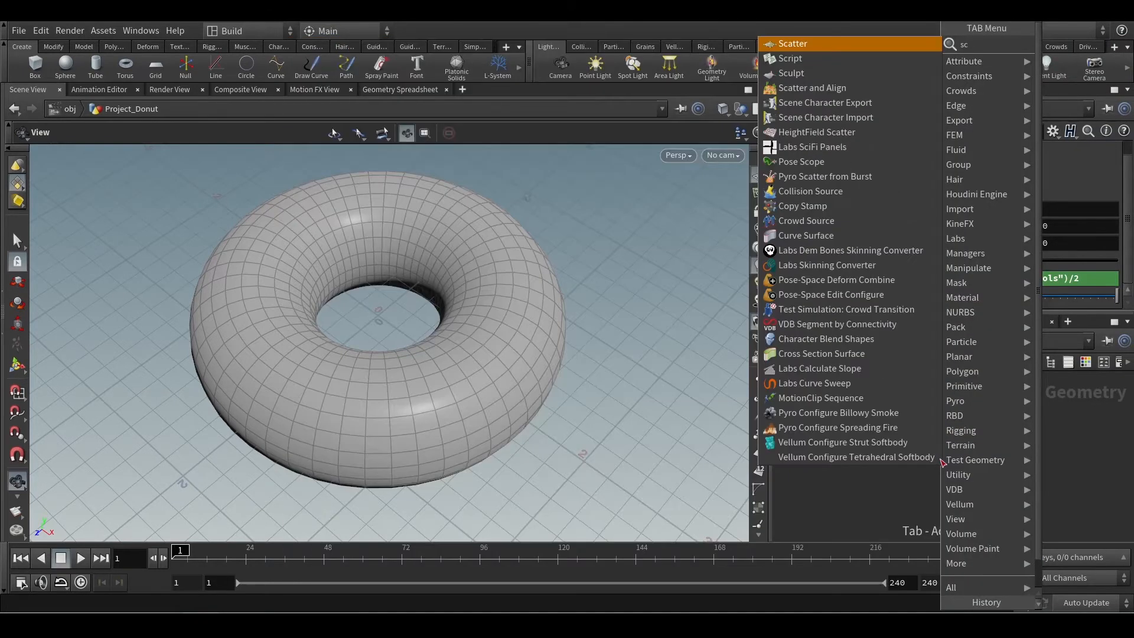
key("Return")
left_click(940, 459)
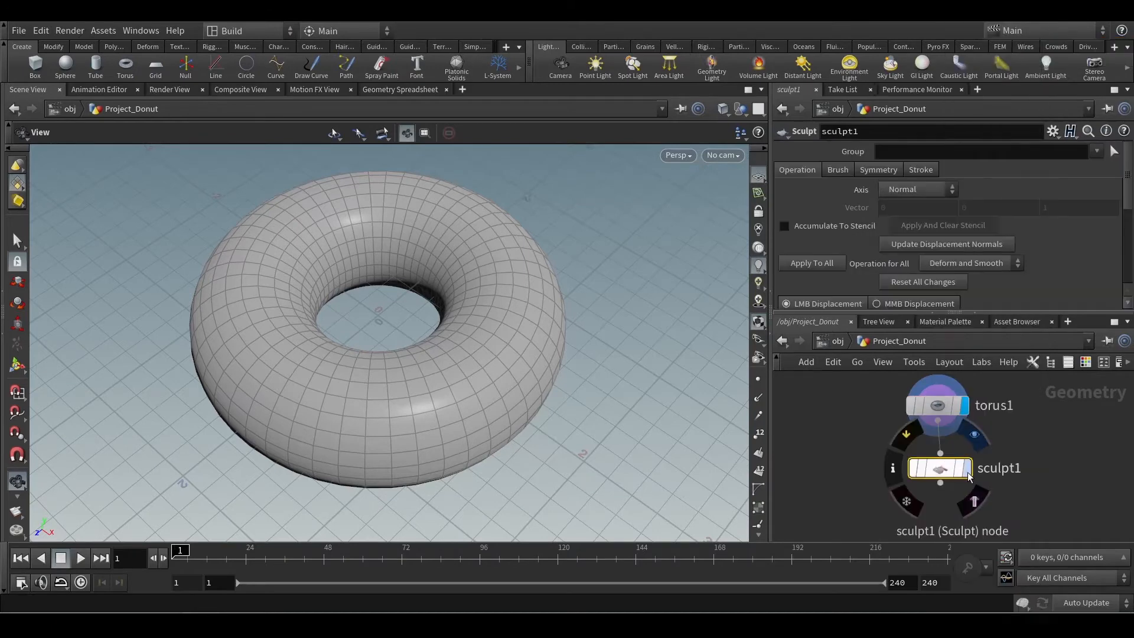
Make the Sculpt node the displayed node and activate its brush in the viewport.
middle_click_drag(1018, 489, 1003, 488)
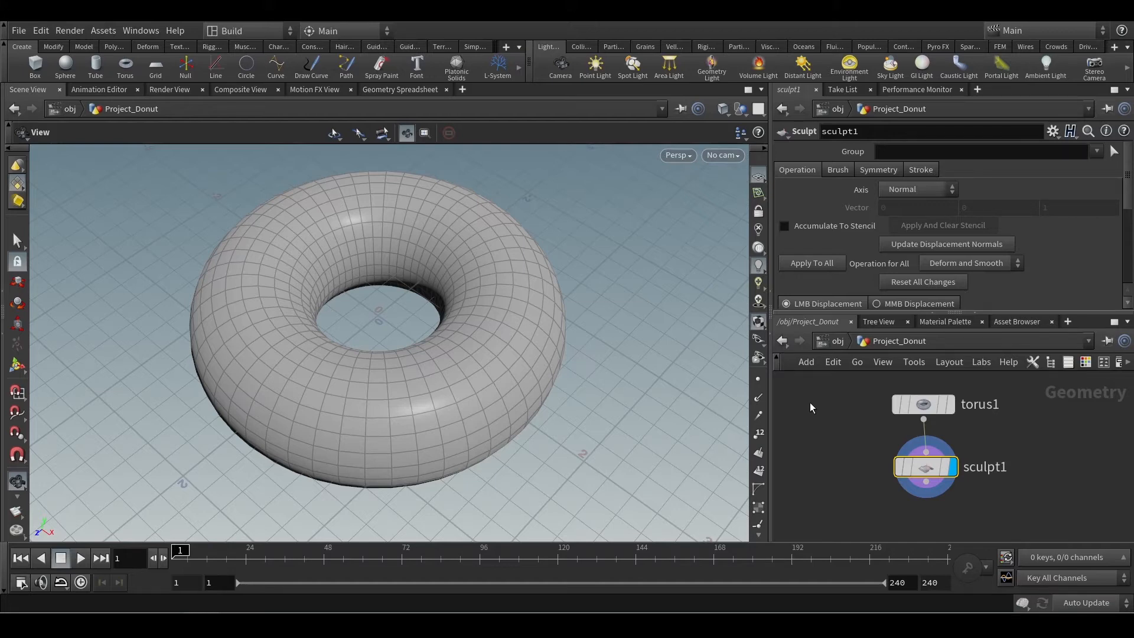
left_click(930, 466)
mouse_move(1127, 188)
left_mouse_down()
mouse_move(1126, 201)
mouse_move(1126, 184)
left_mouse_up()
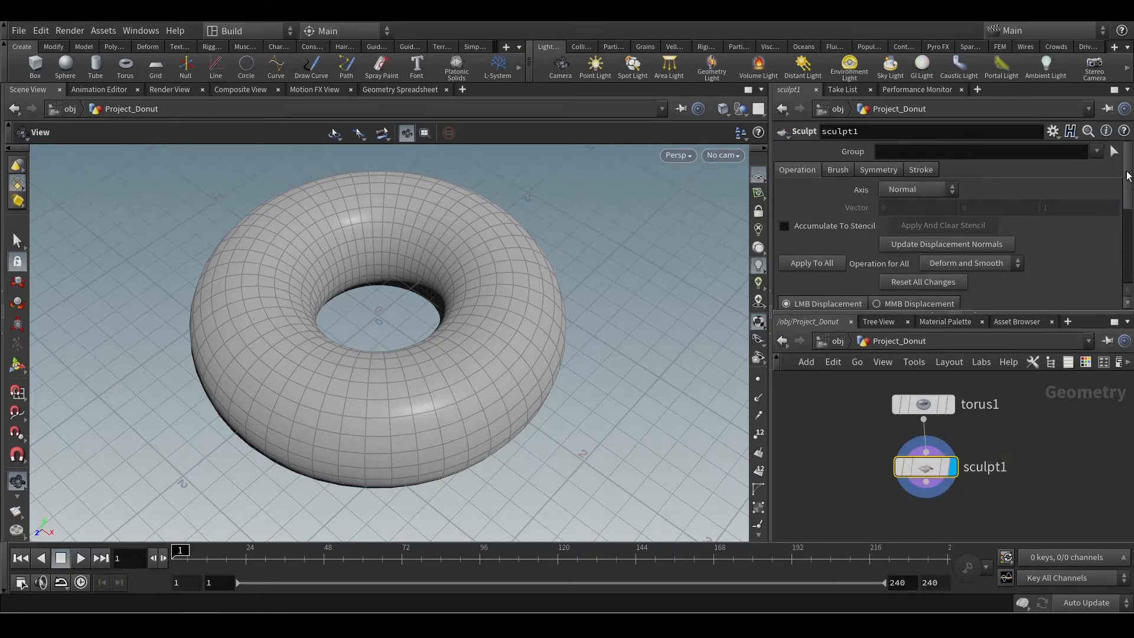
left_click(17, 367)
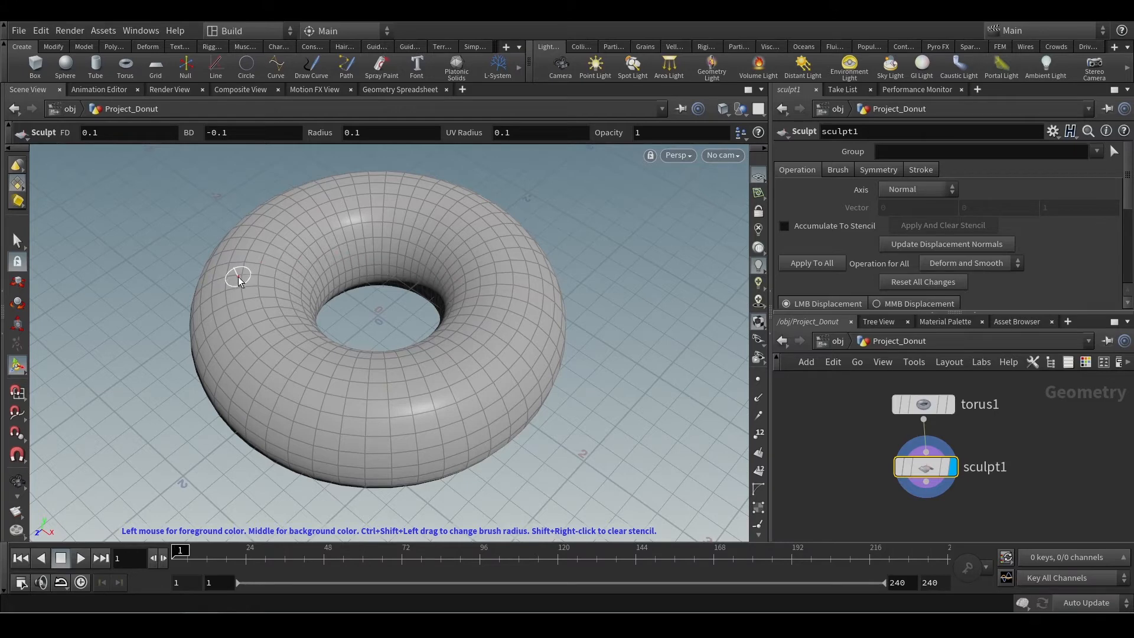
Try sculpting strokes around the torus with the 0.1 radius brush, and undo them.
mouse_move(269, 358)
left_mouse_down()
mouse_move(246, 344)
mouse_move(243, 274)
mouse_move(307, 226)
left_mouse_up()
mouse_move(483, 281)
left_mouse_down()
mouse_move(440, 377)
mouse_move(391, 405)
mouse_move(540, 336)
mouse_move(512, 199)
mouse_move(313, 185)
left_mouse_up()
mouse_move(252, 370)
left_mouse_down()
mouse_move(349, 431)
mouse_move(344, 396)
mouse_move(460, 435)
mouse_move(553, 303)
left_mouse_up()
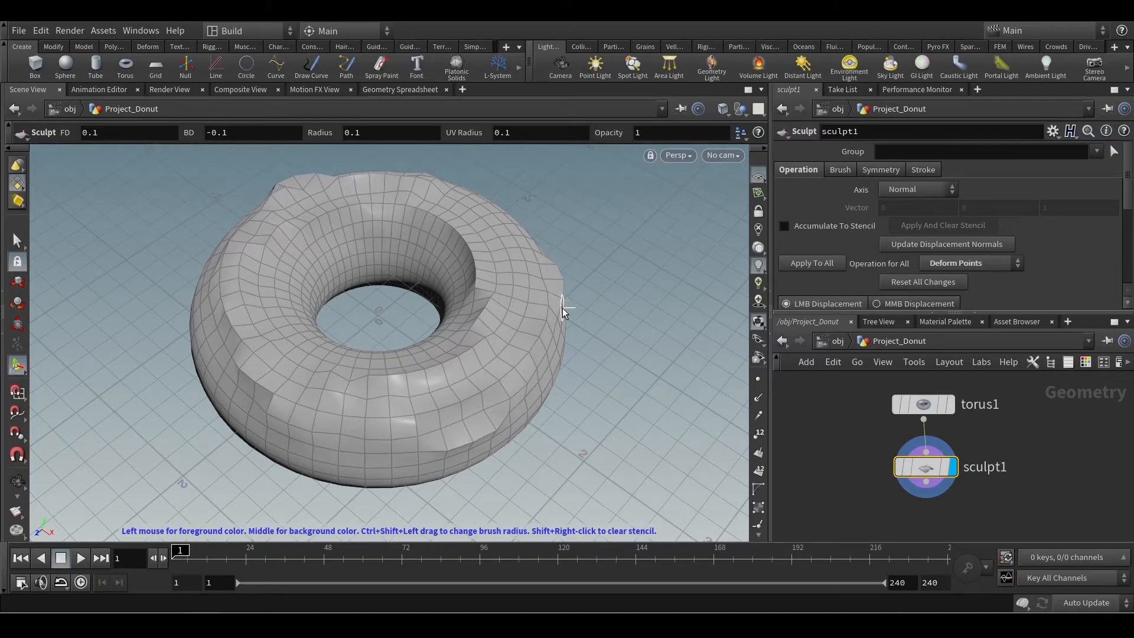
key("ctrl+z")
key("ctrl+z")
mouse_move(572, 307)
left_mouse_down("alt")
mouse_move(502, 321)
mouse_move(481, 281)
mouse_move(405, 338)
mouse_move(451, 408)
mouse_move(465, 372)
left_mouse_up("alt")
scroll(464, 372, "down", 1)
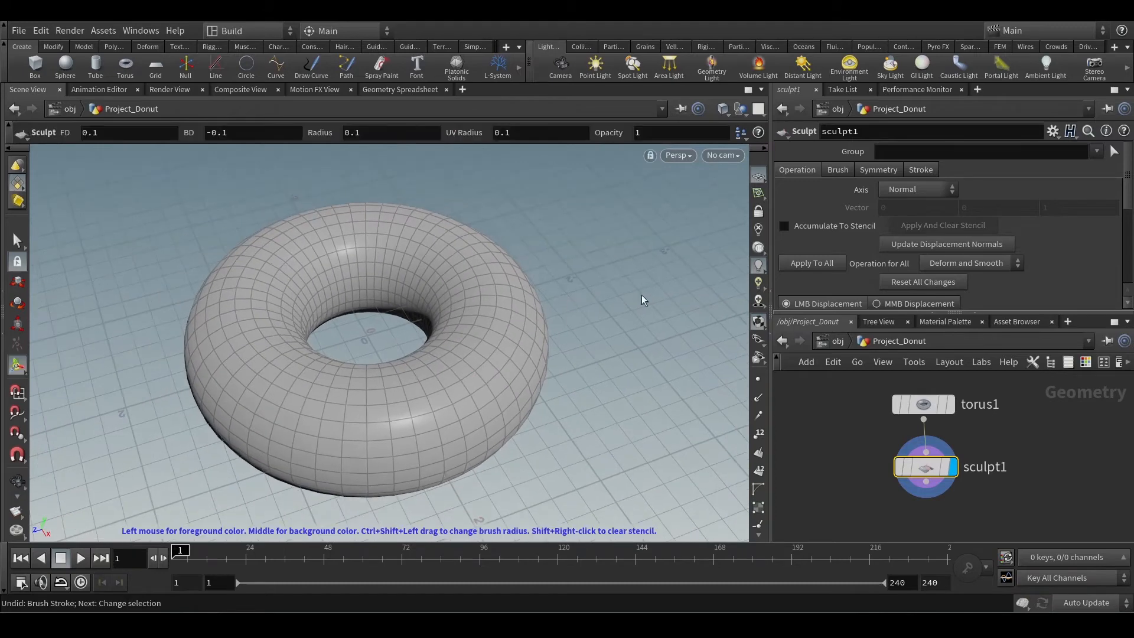
Scale the sculpt brush up and down interactively, ending at a radius of about 0.18.
scroll(483, 347, "up", 1)
scroll(483, 347, "up", 1)
scroll(483, 347, "down", 1)
scroll(483, 347, "up", 3)
scroll(483, 347, "down", 1)
scroll(483, 347, "up", 3)
scroll(483, 347, "down", 2)
scroll(483, 347, "down", 1)
scroll(483, 347, "up", 1)
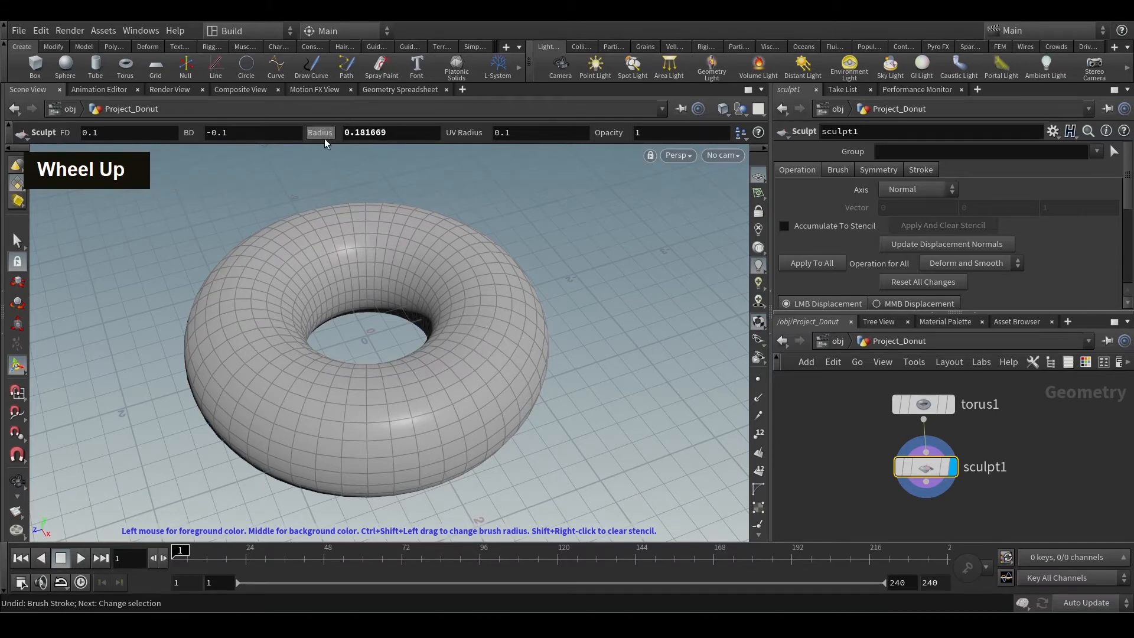
Enter a brush radius of 0.8, scale the brush back to a radius of about 0.18, and undo the test stroke.
left_click(379, 132)
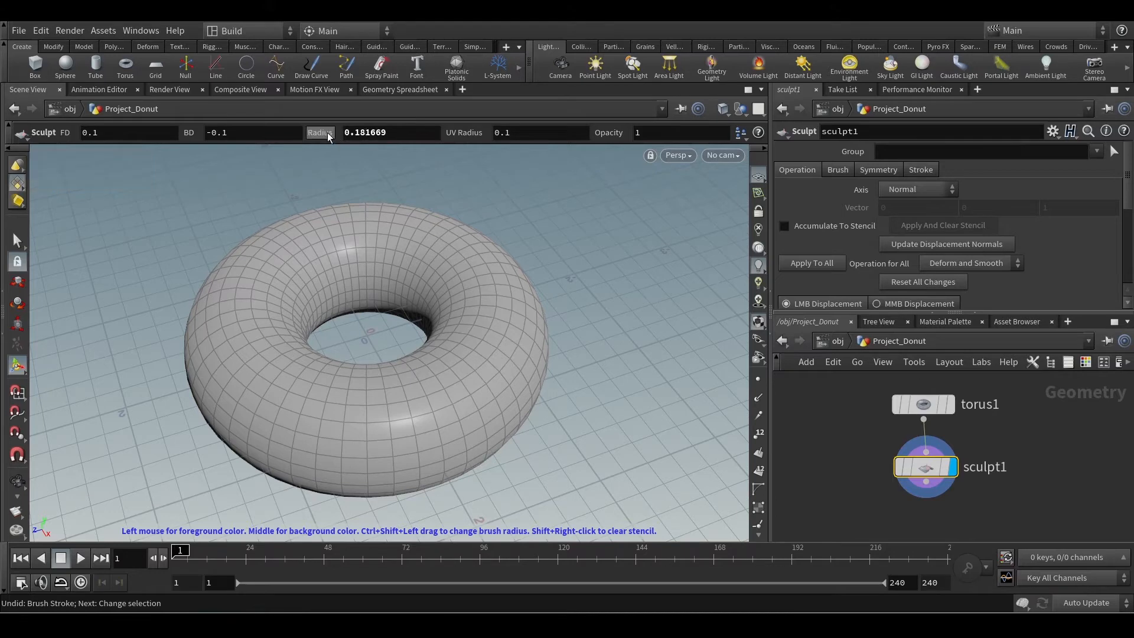
type("0.8")
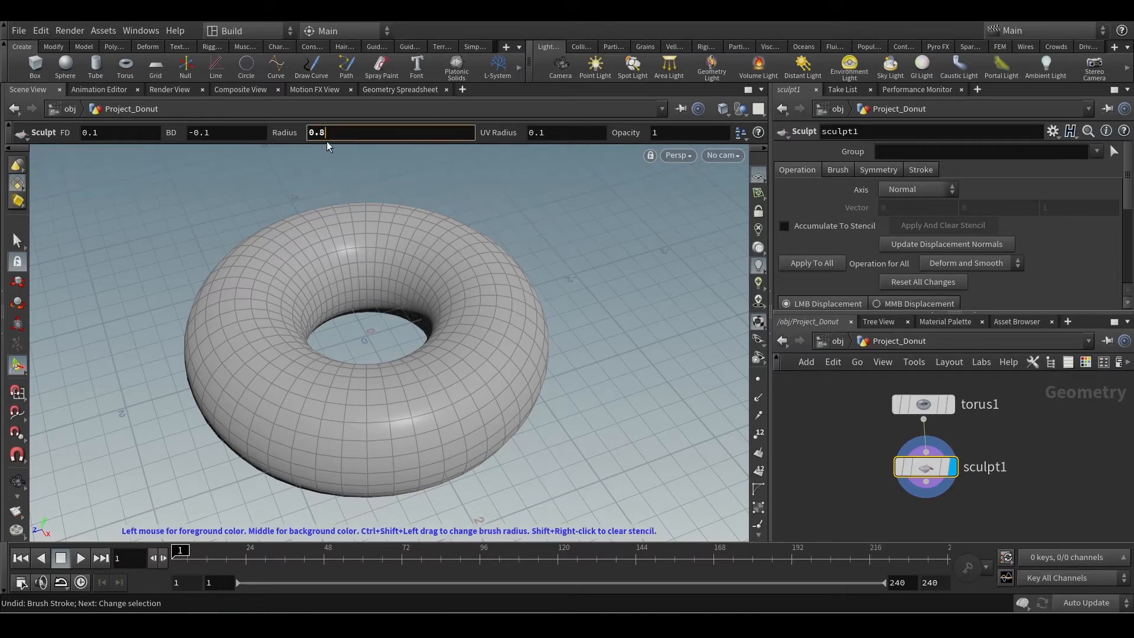
scroll(326, 137, "up", 3)
scroll(326, 137, "down", 2)
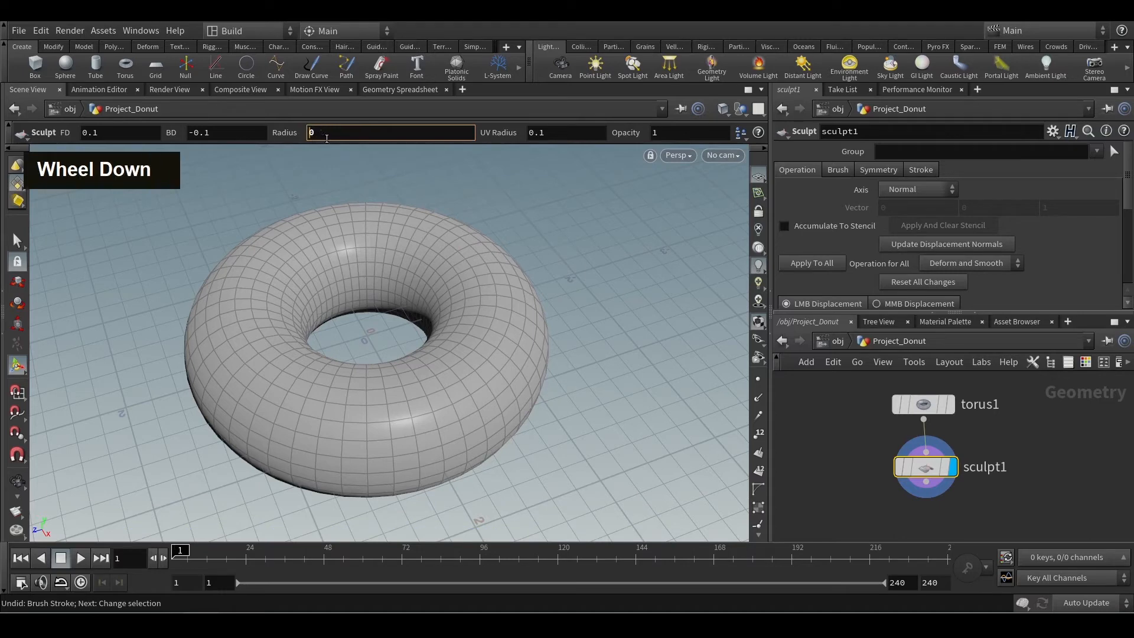
scroll(327, 137, "up", 2)
scroll(457, 271, "down", 5)
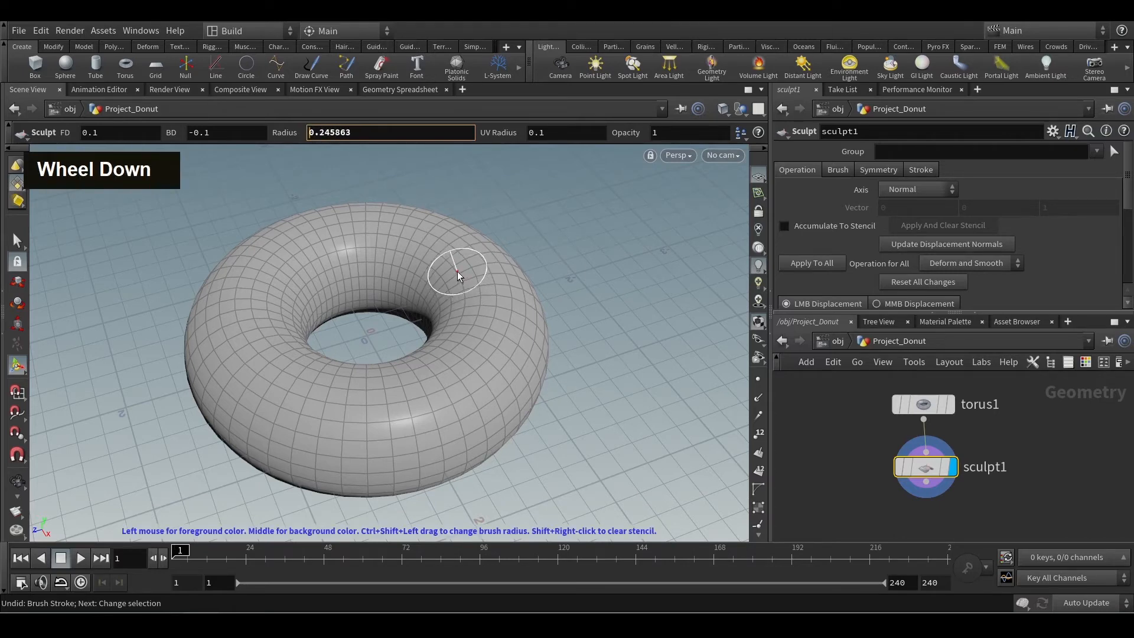
key("ctrl+z")
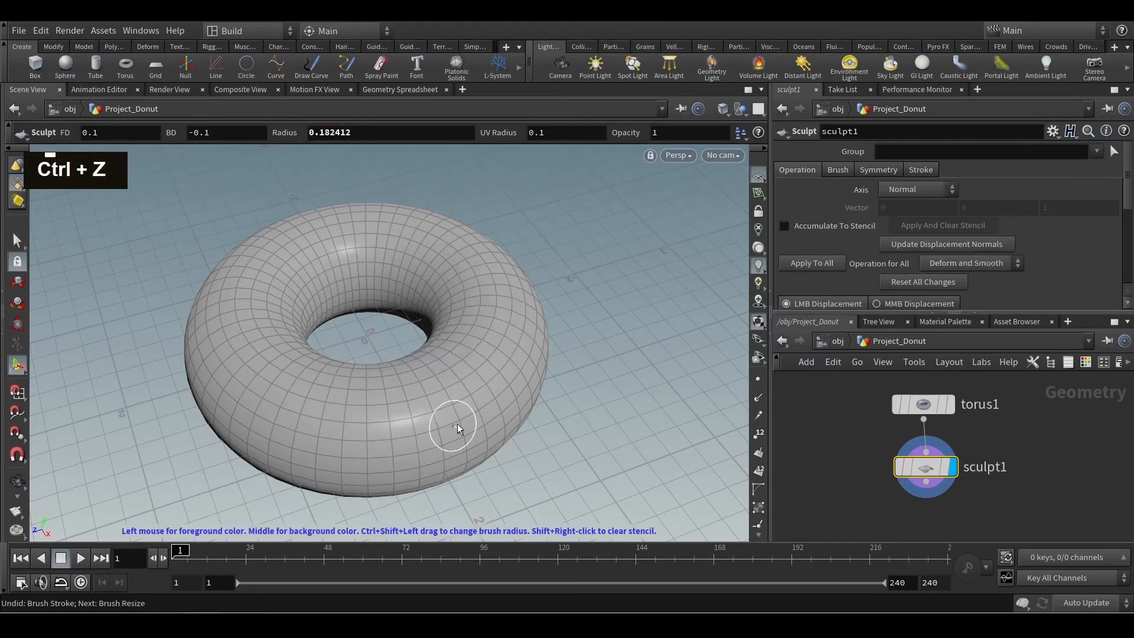
Sculpt raised strokes around the torus's outer side with the 0.18 radius brush, and undo the last two strokes.
left_click_drag(548, 323, 492, 401, "alt")
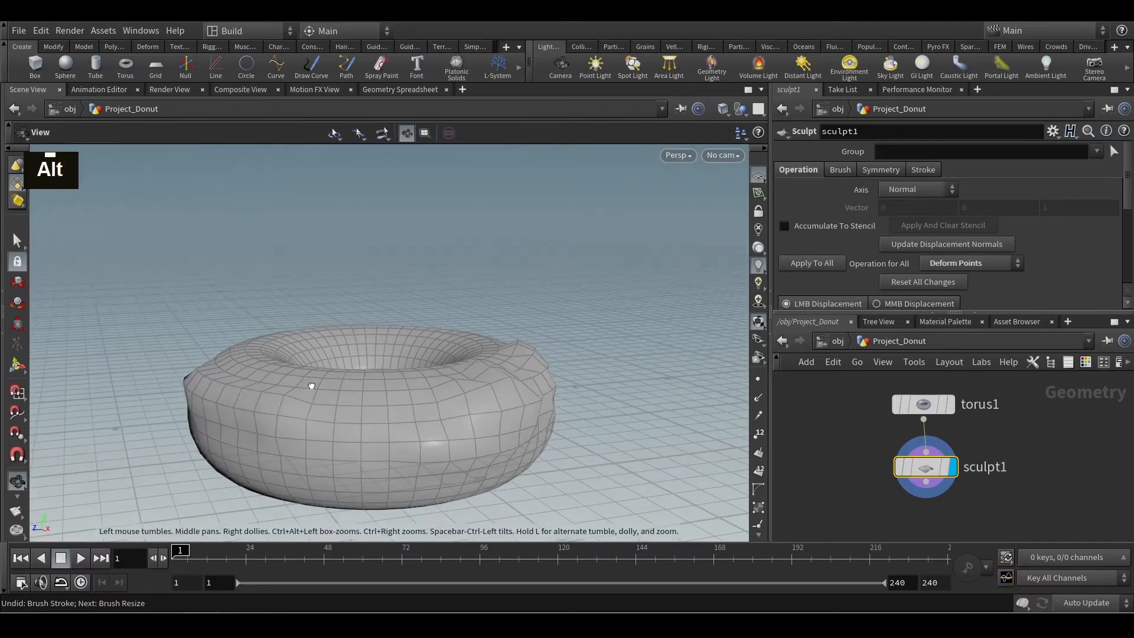
left_click_drag(303, 380, 302, 379, "alt")
middle_click_drag(301, 380, 265, 415, "alt")
mouse_move(266, 414)
left_mouse_down("alt")
mouse_move(234, 408)
mouse_move(404, 398)
mouse_move(354, 360)
left_mouse_up("alt")
middle_click_drag(354, 360, 387, 337, "alt")
mouse_move(387, 336)
left_mouse_down("alt")
mouse_move(447, 362)
mouse_move(434, 362)
left_mouse_up("alt")
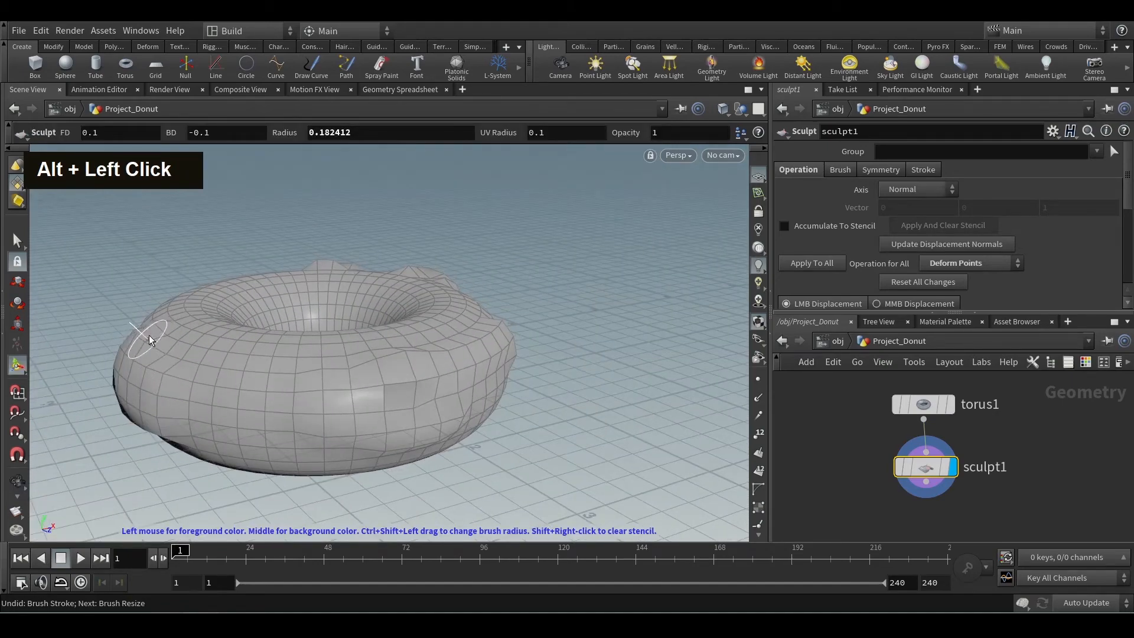
mouse_move(203, 329)
left_mouse_down("alt")
mouse_move(212, 331)
mouse_move(199, 334)
left_mouse_up("alt")
middle_click_drag(199, 334, 304, 342, "alt")
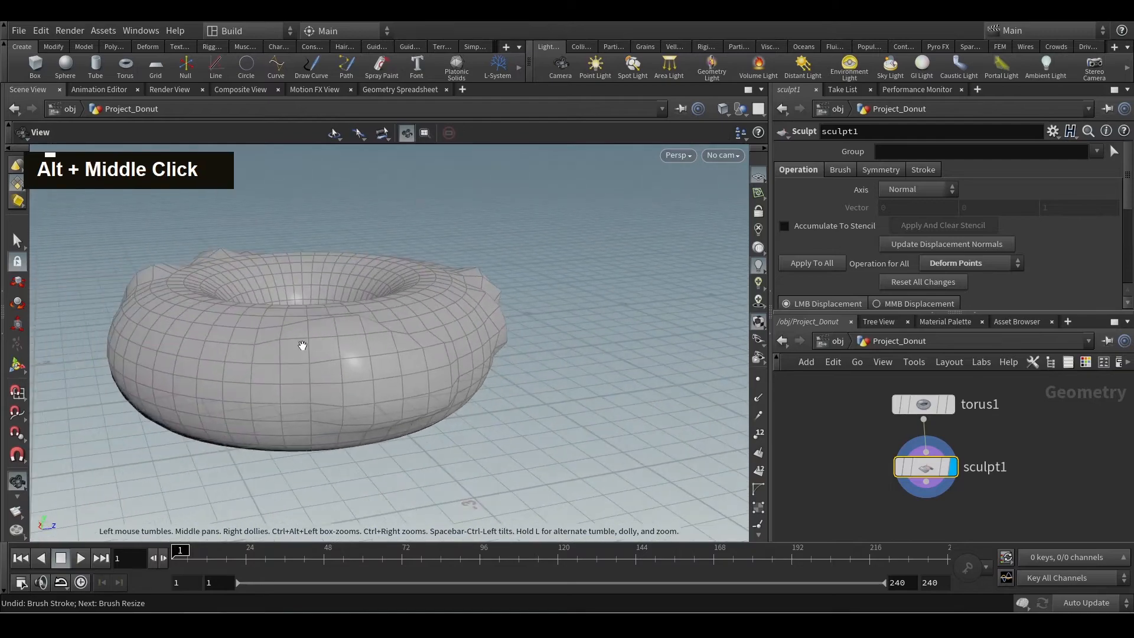
left_click_drag(304, 342, 380, 336, "alt")
scroll(262, 385, "down", 3, "alt")
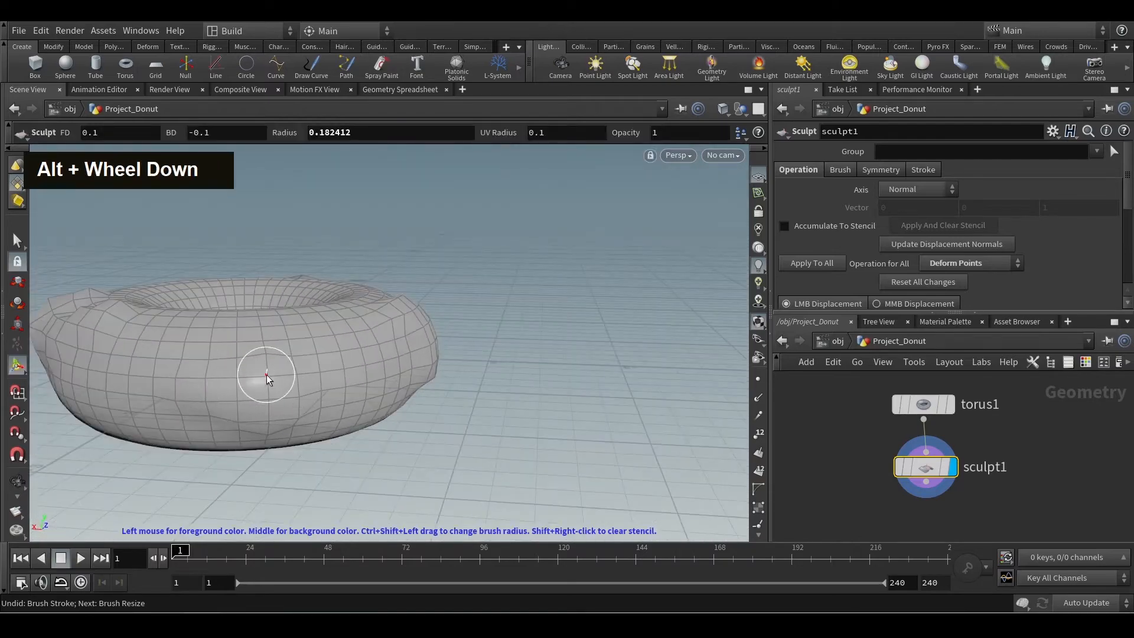
left_click_drag(320, 382, 290, 378, "alt")
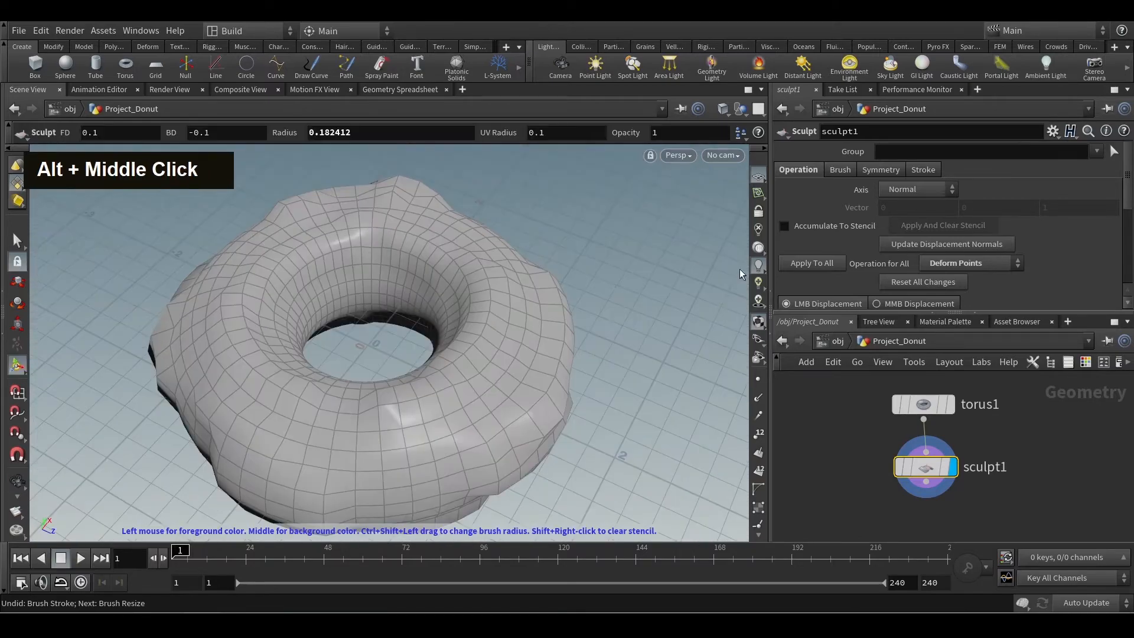
mouse_move(466, 384)
left_mouse_down("alt")
mouse_move(364, 338)
mouse_move(450, 347)
mouse_move(389, 373)
mouse_move(471, 367)
left_mouse_up("alt")
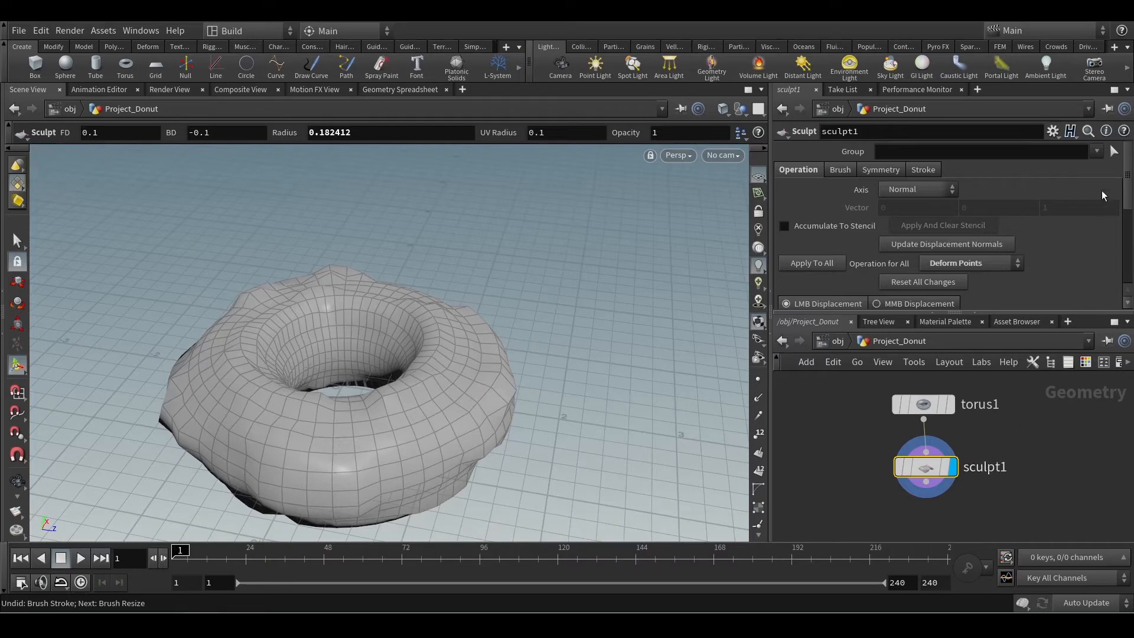
key("ctrl+z")
key("ctrl+z")
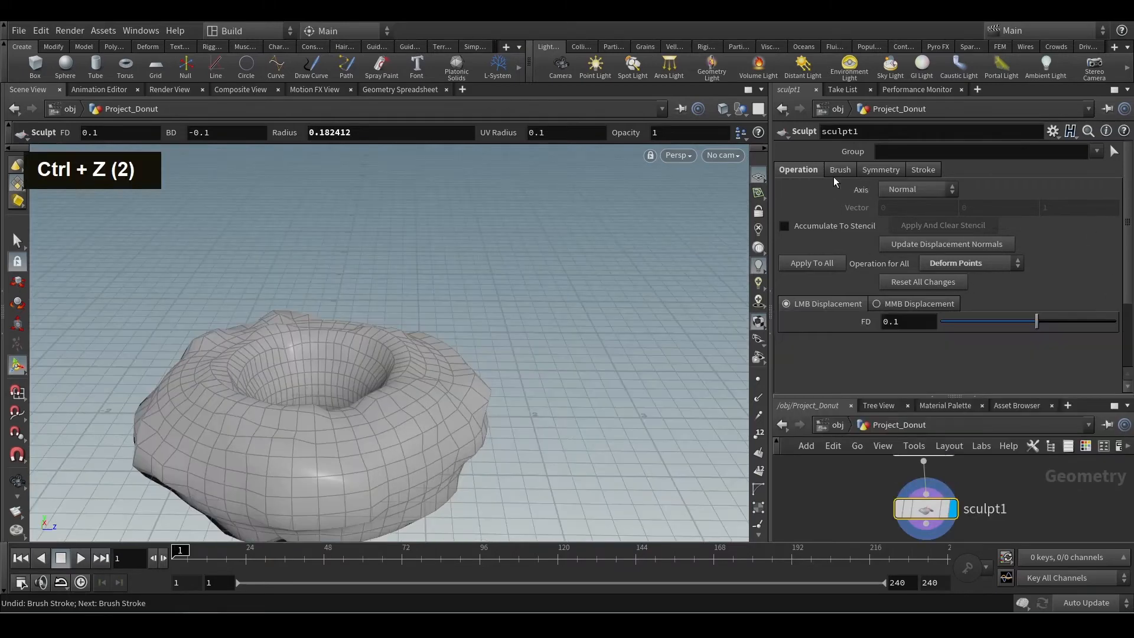
Test a middle-button stroke with background displacement -0.1 on the donut, undo it, and compare the LMB and MMB Displacement settings.
double_click(915, 186)
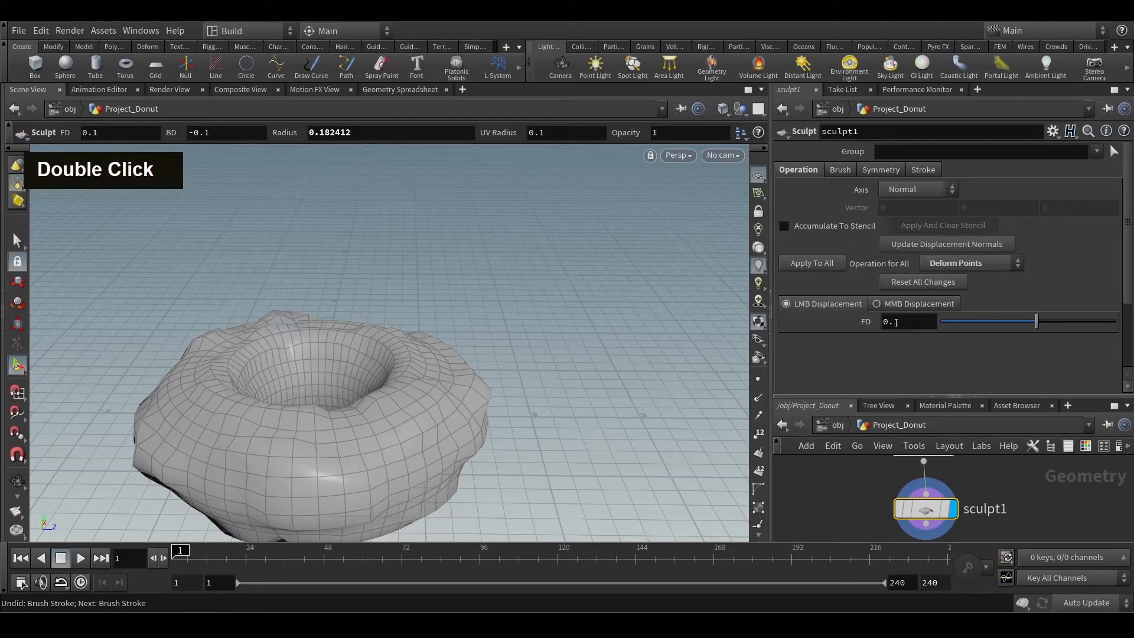
left_click(902, 303)
middle_click(381, 429)
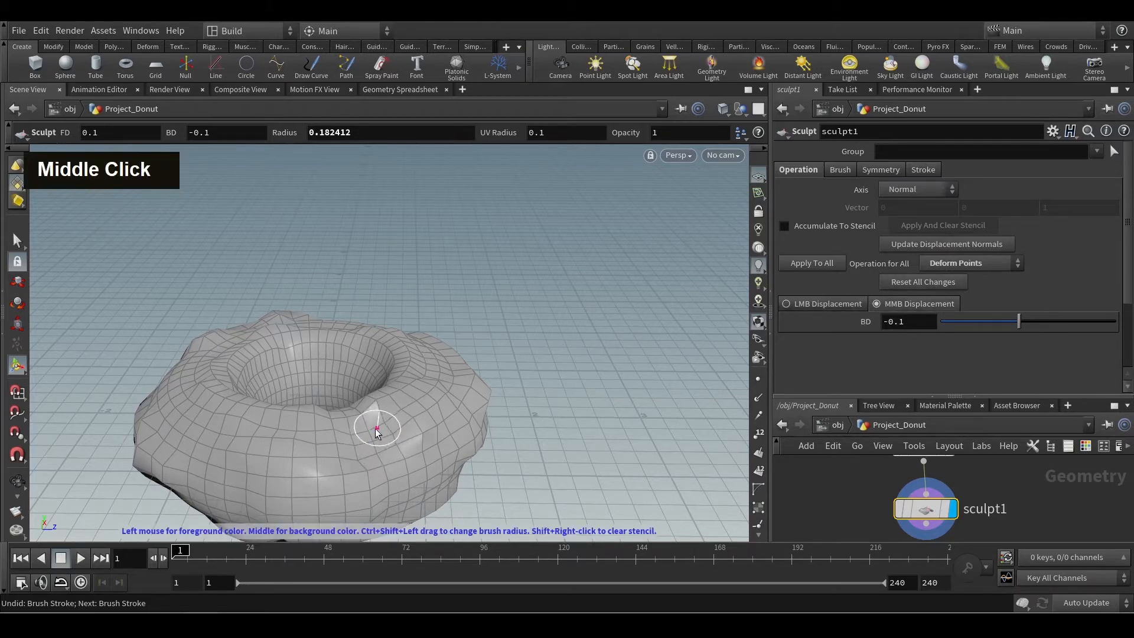
key("ctrl+z")
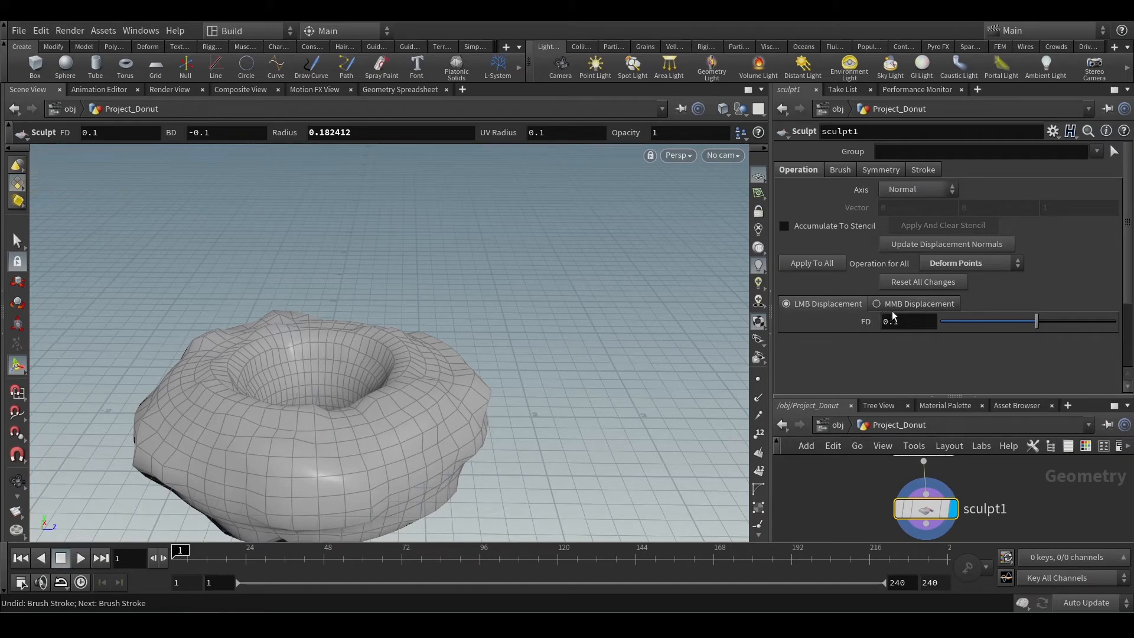
left_click(912, 305)
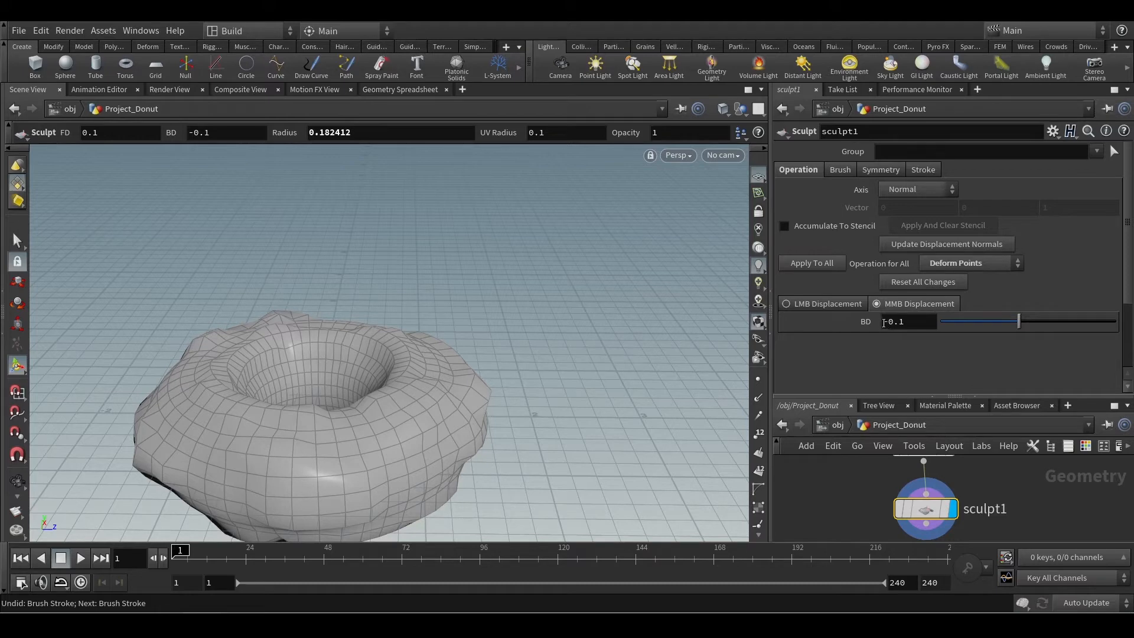
left_click(833, 305)
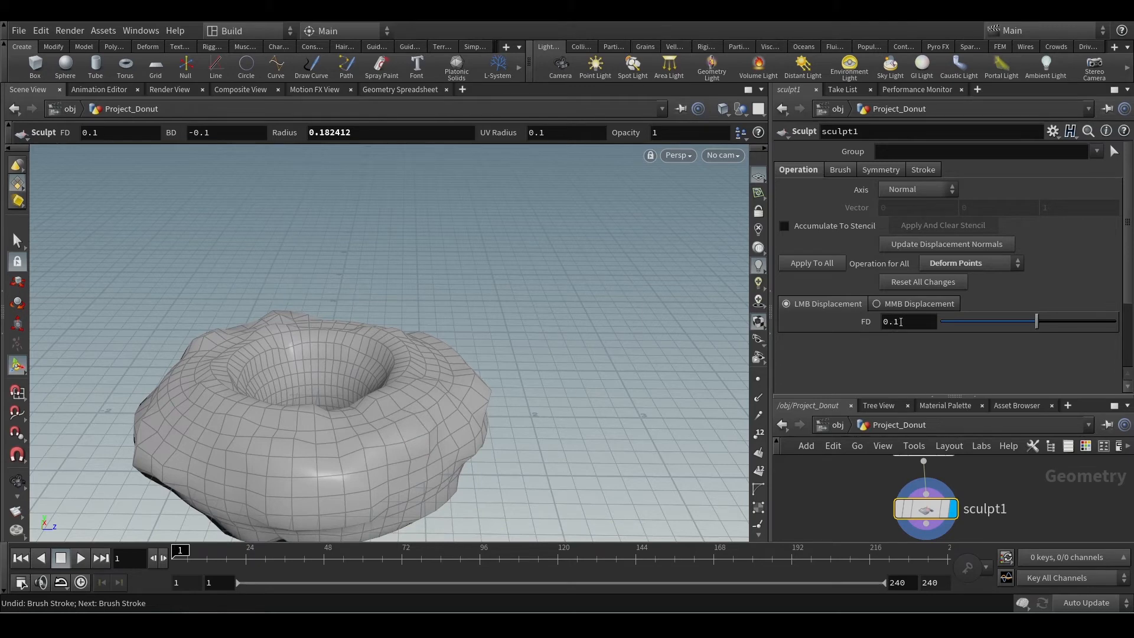
Pull a spike out of the donut's side with foreground displacement 1, and push a dent in with -0.858.
left_click_drag(483, 435, 567, 393, "alt")
left_click_drag(1039, 334, 1117, 328)
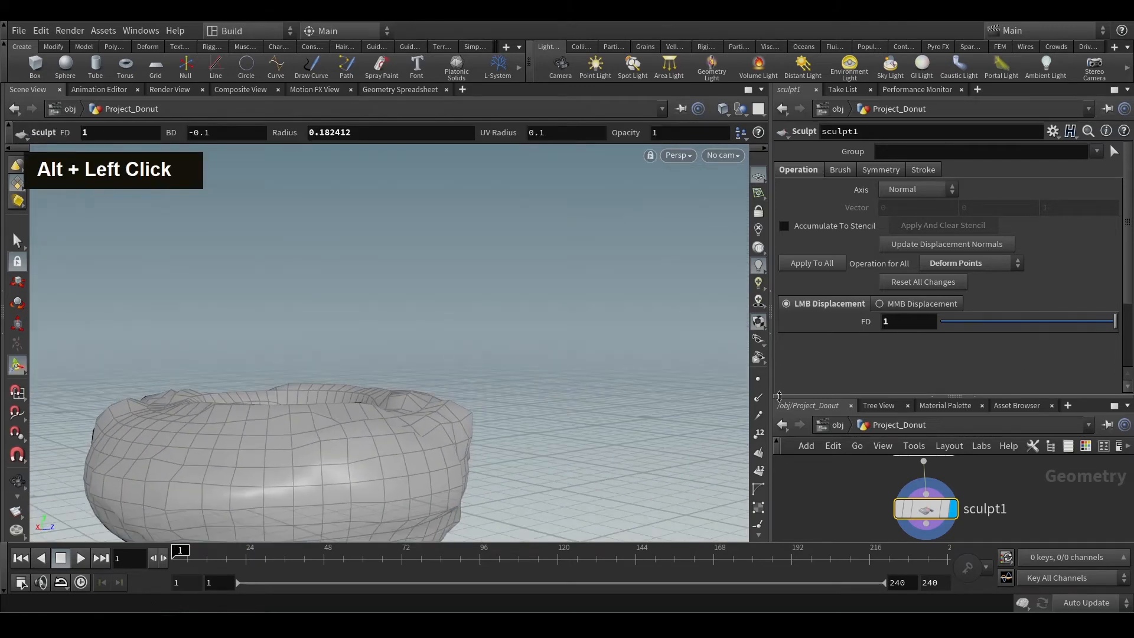
mouse_move(420, 453)
left_mouse_down()
mouse_move(440, 454)
mouse_move(434, 421)
left_mouse_up()
left_click(953, 320)
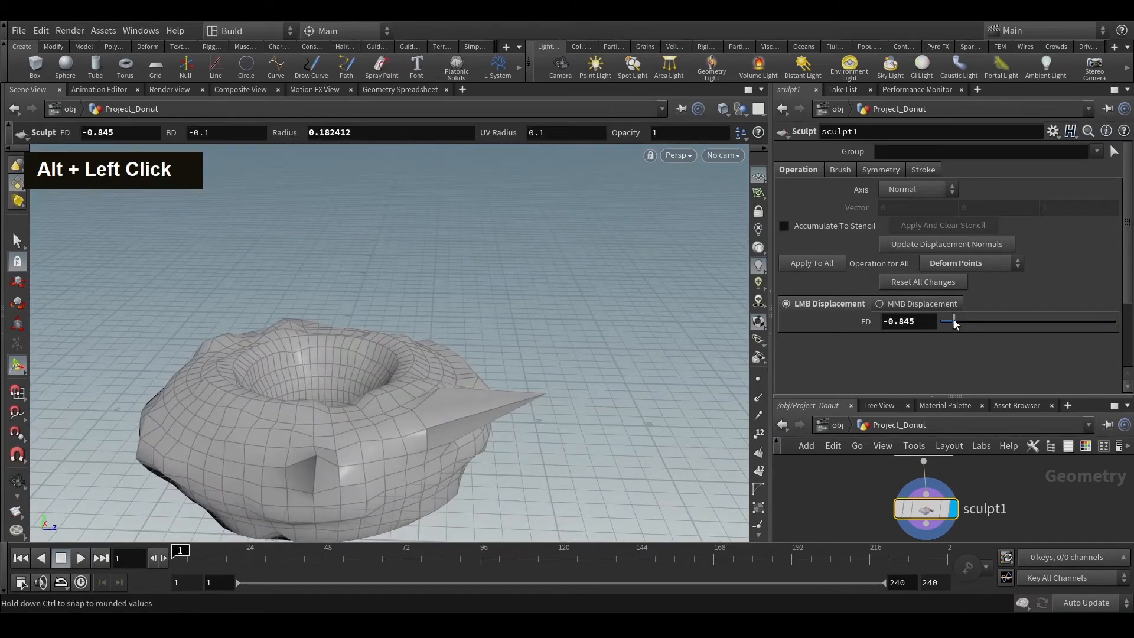
Reset the foreground displacement, set it to 0.002, and try a subtle stroke across the donut's side.
middle_click(863, 320, "ctrl")
left_click_drag(1043, 320, 1028, 322)
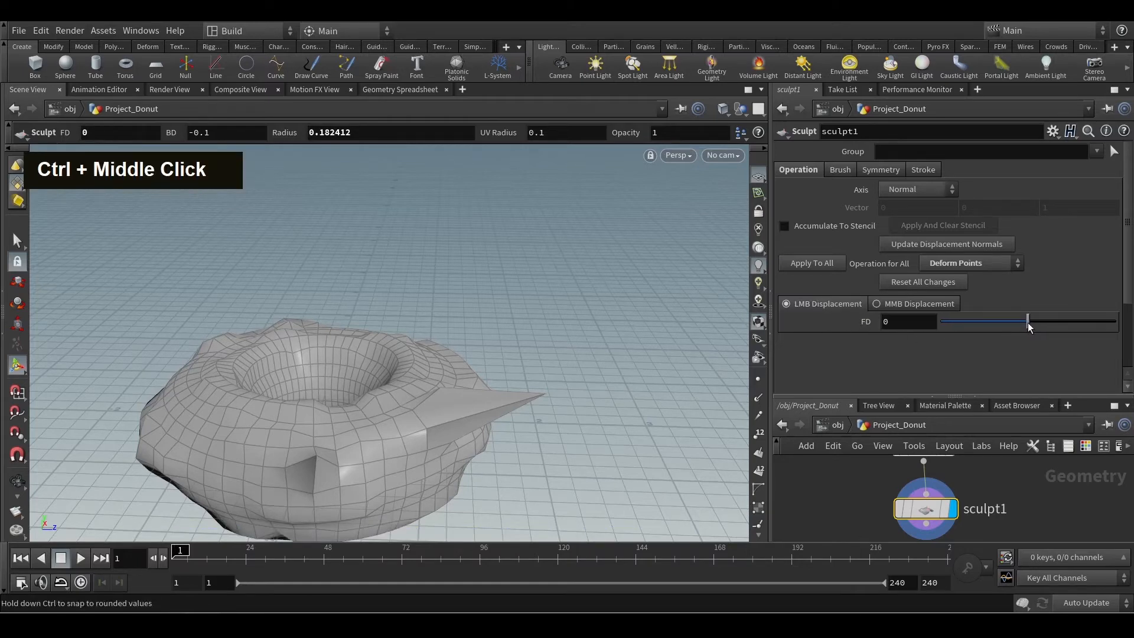
key("Return")
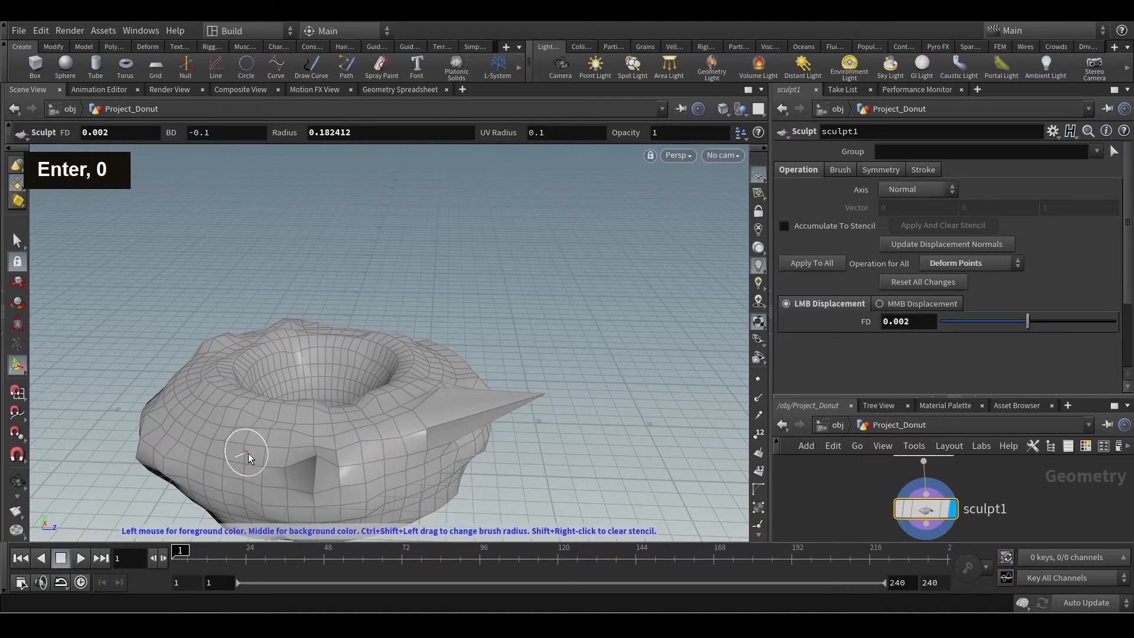
middle_click_drag(245, 440, 506, 332, "alt")
scroll(506, 333, "up", 3, "alt")
left_click_drag(506, 332, 395, 353, "alt")
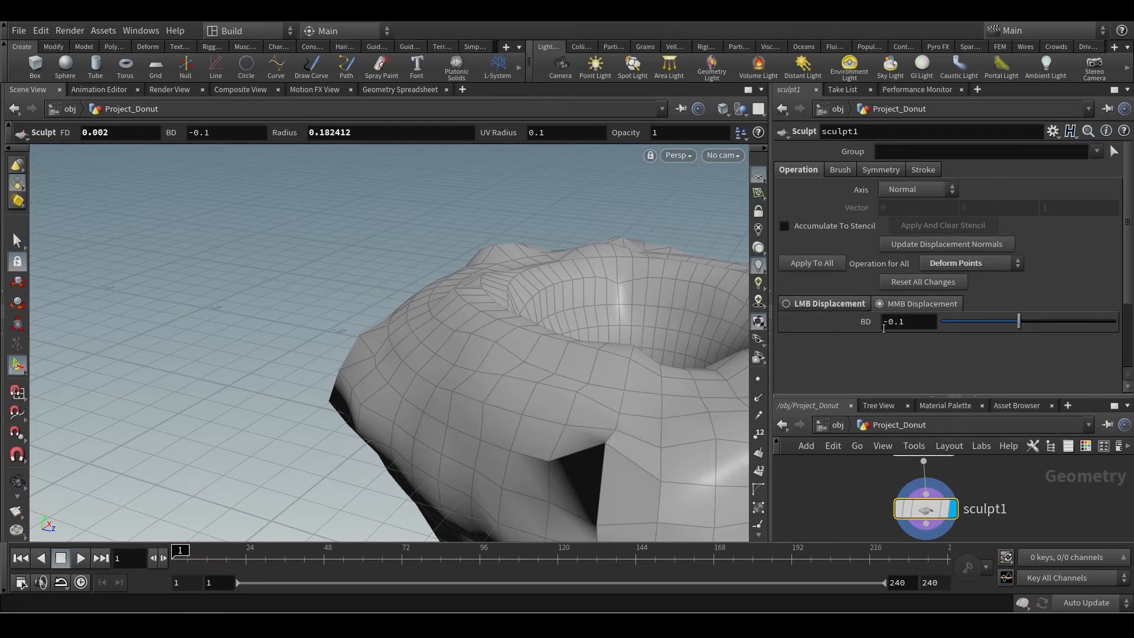
Carve inward strokes around the donut's outer surface with the background displacement of -0.1.
middle_click(424, 350)
middle_click(474, 408)
middle_click(411, 360)
scroll(600, 430, "down", 2, "alt")
middle_click_drag(600, 431, 410, 346, "alt")
scroll(411, 346, "down", 2, "alt")
middle_click(431, 384)
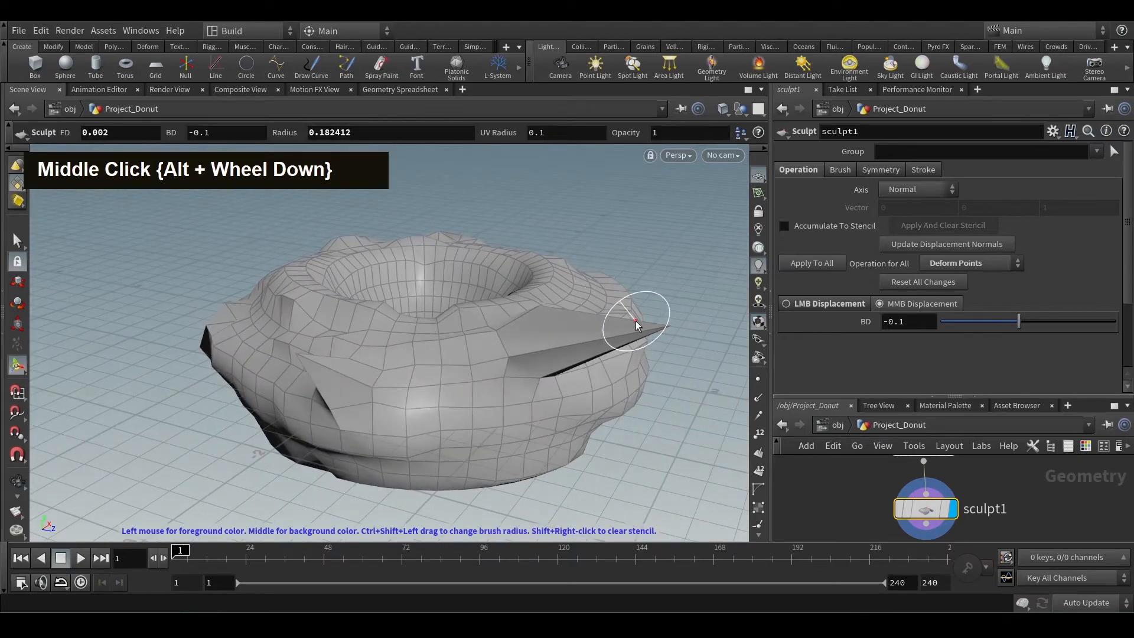
left_click_drag(635, 320, 501, 347, "alt")
middle_click(502, 347)
middle_click(496, 340)
mouse_move(583, 310)
left_mouse_down("alt")
mouse_move(445, 353)
mouse_move(389, 338)
left_mouse_up("alt")
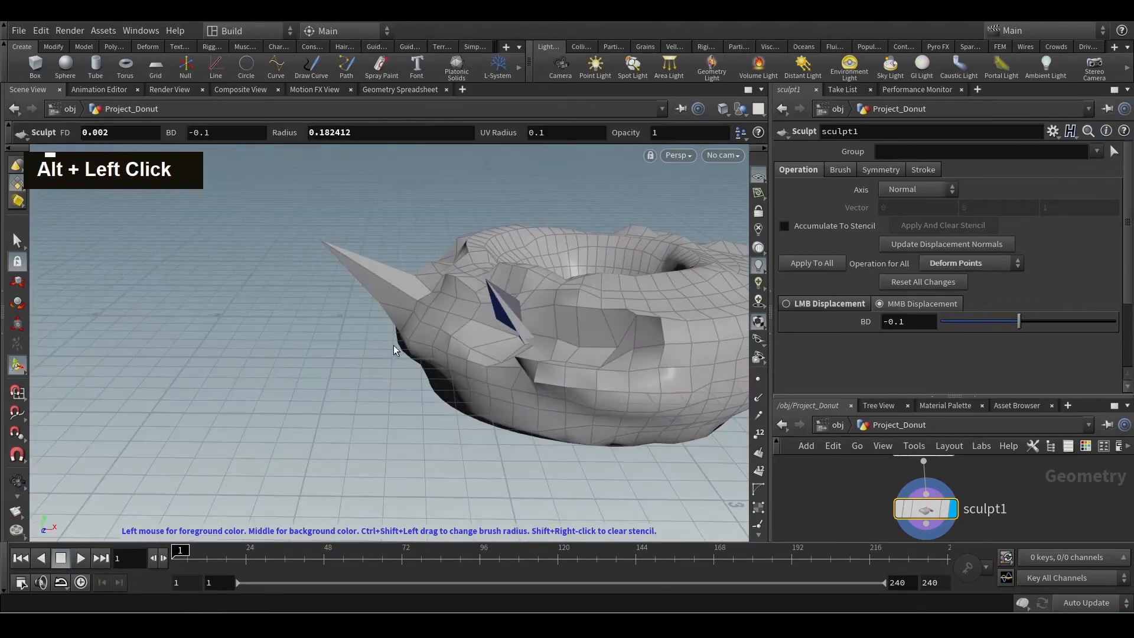
Review the available operations for all points and keep Deform Points.
middle_click_drag(642, 337, 532, 355, "alt")
left_click(966, 262)
left_click(966, 262)
left_click(1000, 269)
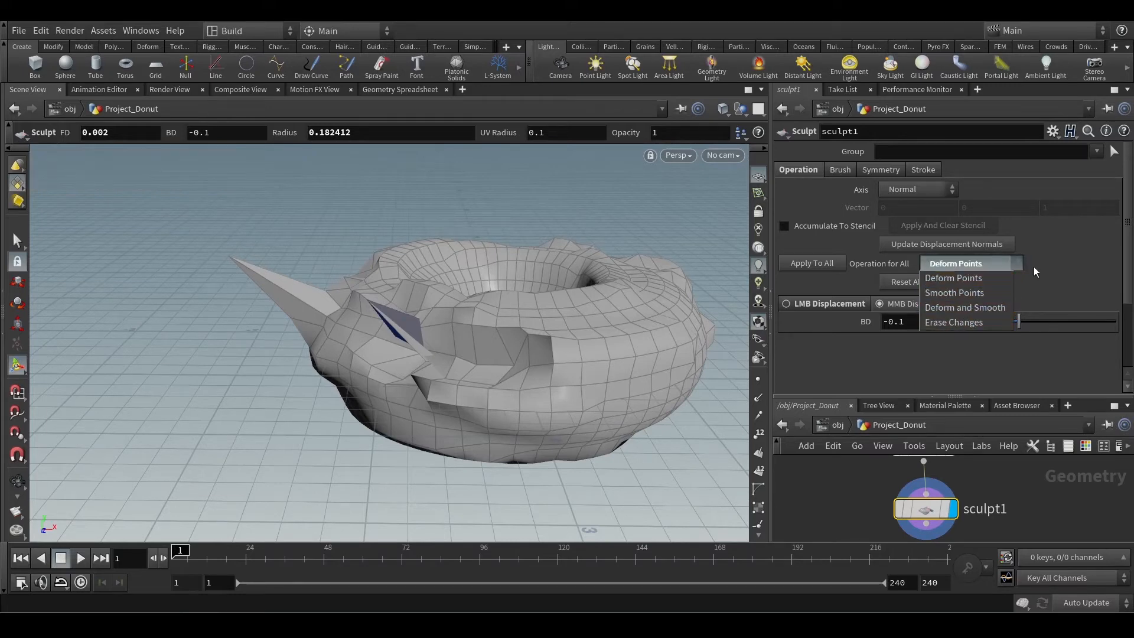
left_click(971, 277)
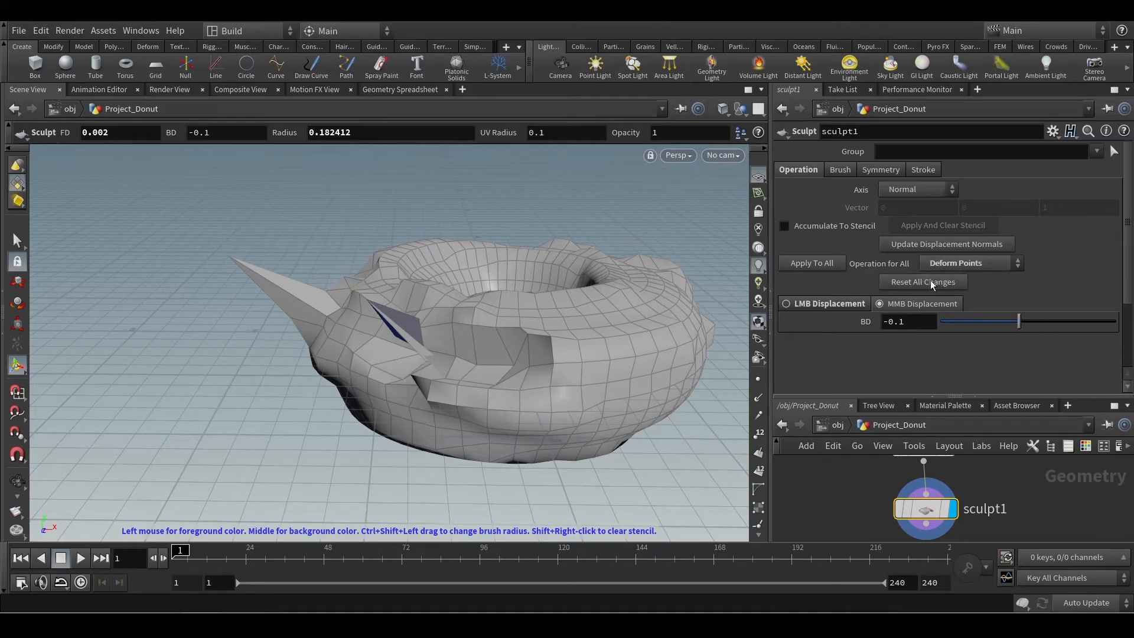
Set the operation for all points to Smooth Points and apply it repeatedly to the whole donut.
left_click(976, 264)
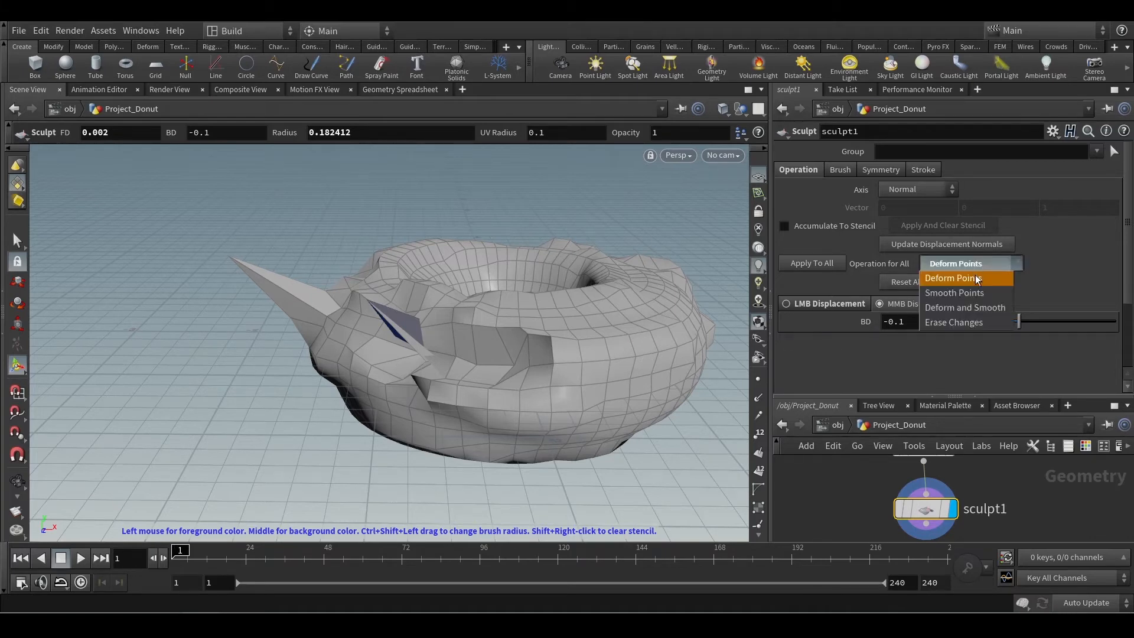
left_click(969, 296)
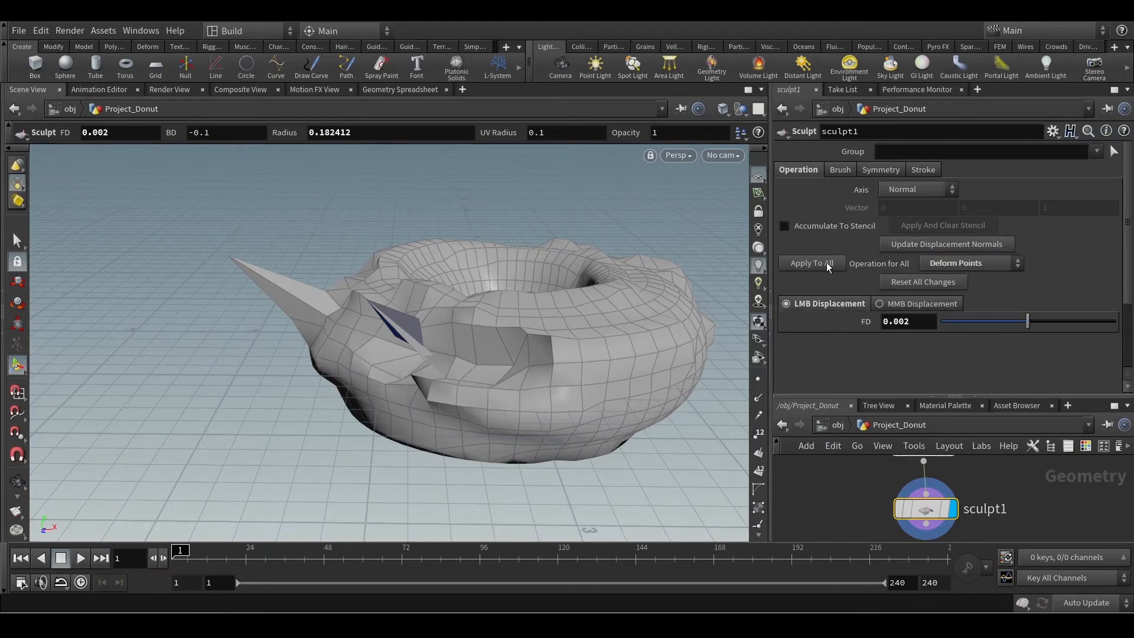
left_click(983, 260)
left_click(952, 295)
left_click(811, 263)
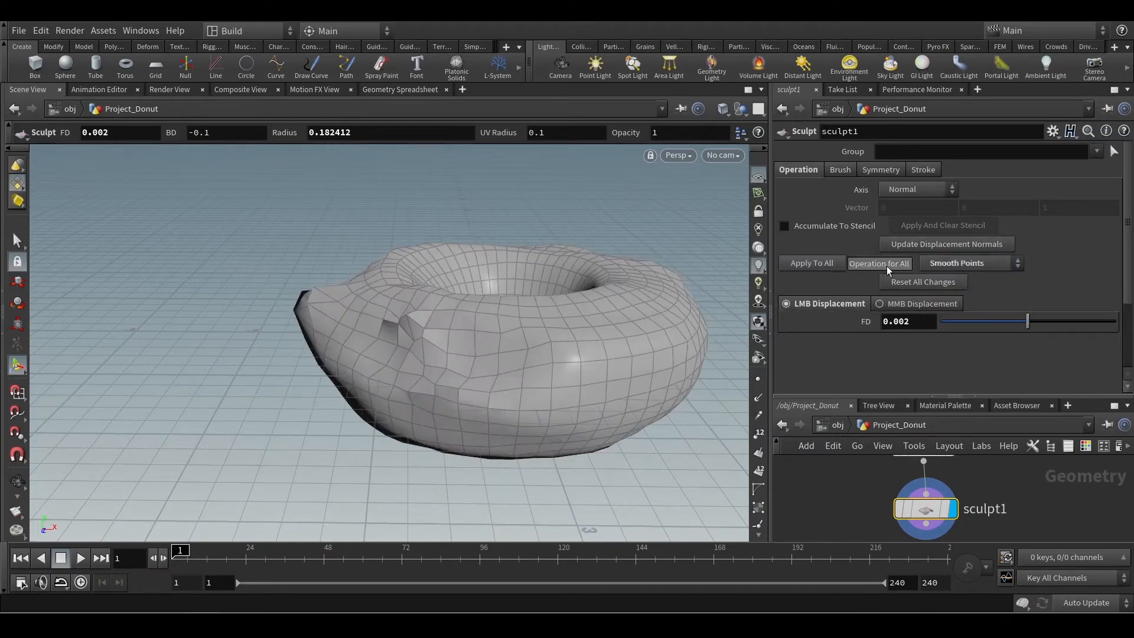
left_click(820, 269)
left_click(820, 268)
left_click(820, 268)
left_click(820, 268)
mouse_move(534, 340)
left_mouse_down("alt")
mouse_move(561, 336)
mouse_move(613, 290)
mouse_move(471, 372)
mouse_move(531, 380)
mouse_move(554, 397)
mouse_move(429, 445)
mouse_move(405, 413)
left_mouse_up("alt")
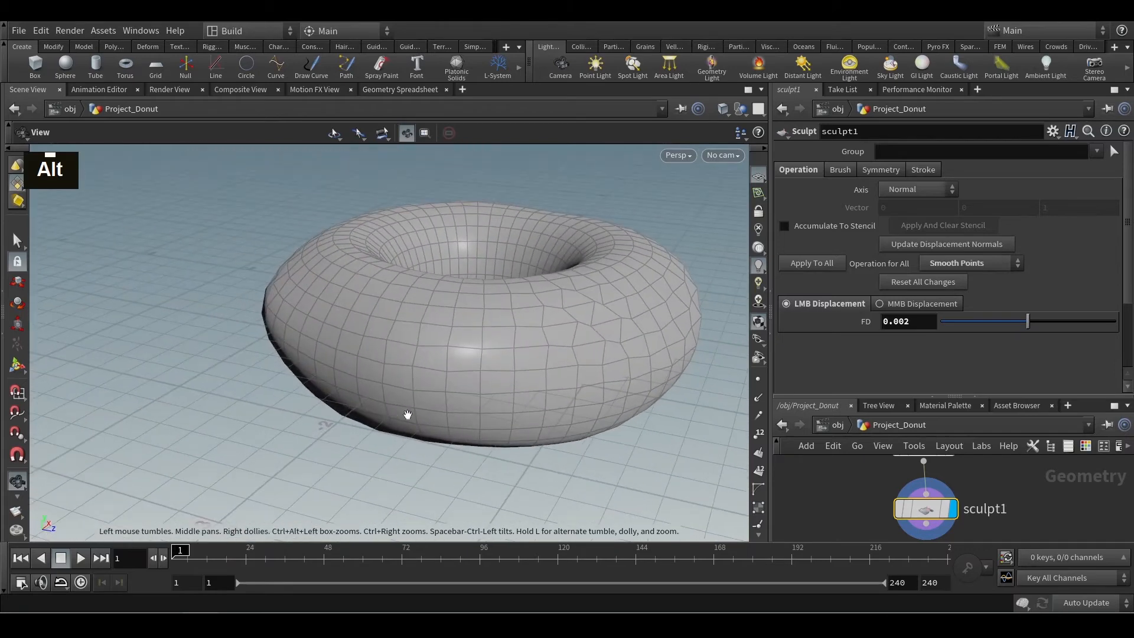
Apply the Erase Changes operation to the whole donut and reset all sculpt changes.
left_click(945, 263)
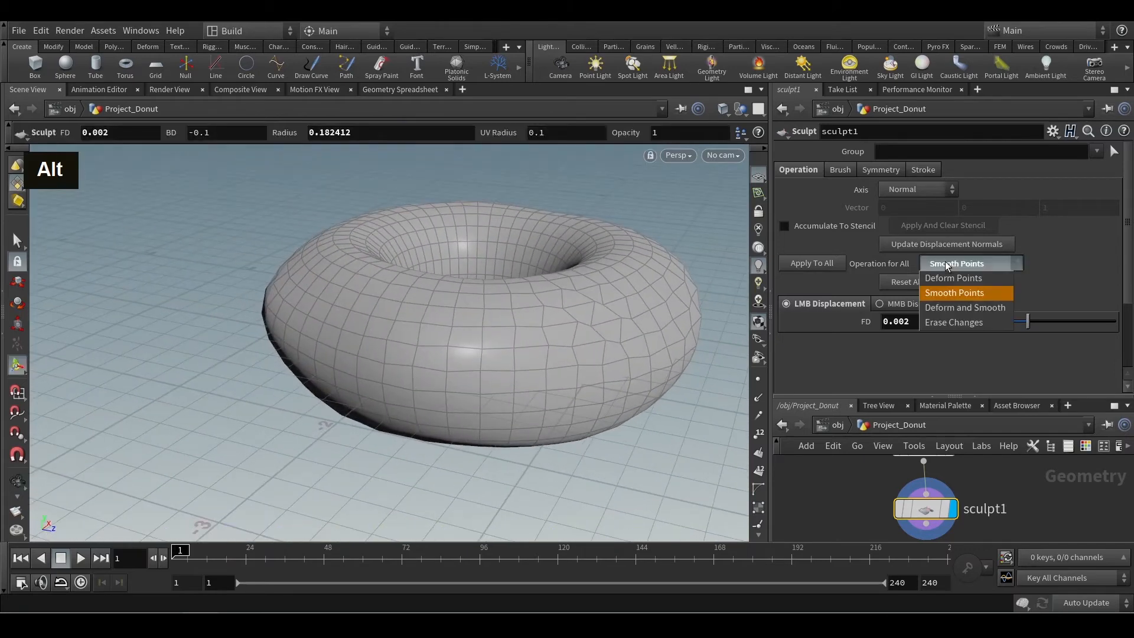
left_click(967, 323)
left_click(816, 265)
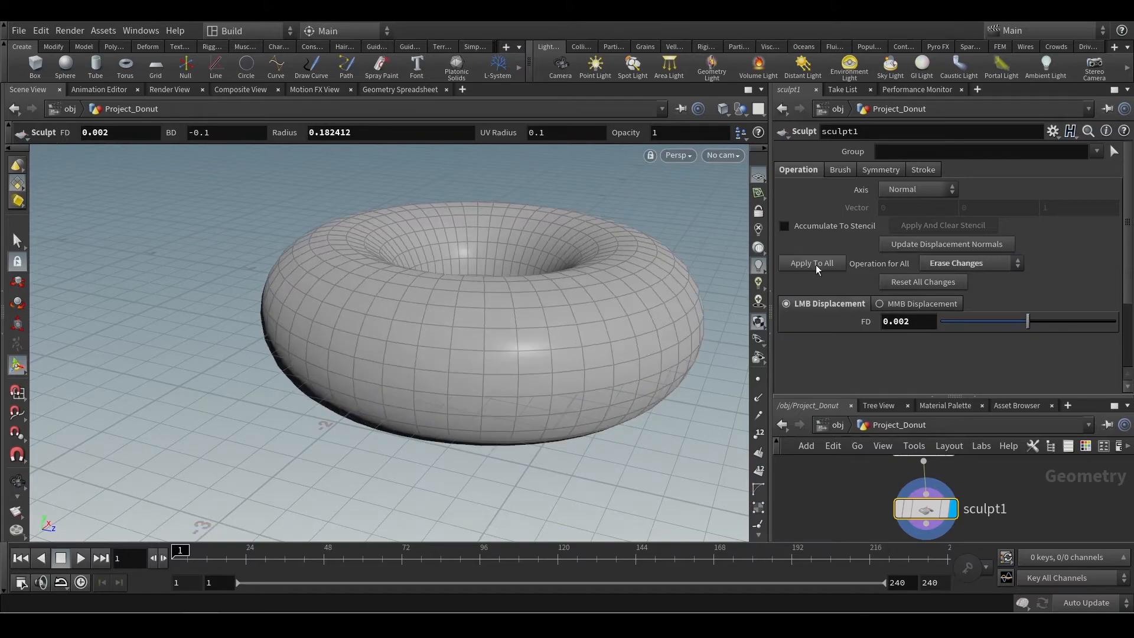
left_click_drag(552, 346, 608, 387, "alt")
middle_click_drag(608, 387, 537, 301, "alt")
mouse_move(537, 301)
left_mouse_down("alt")
mouse_move(499, 392)
mouse_move(635, 342)
left_mouse_up("alt")
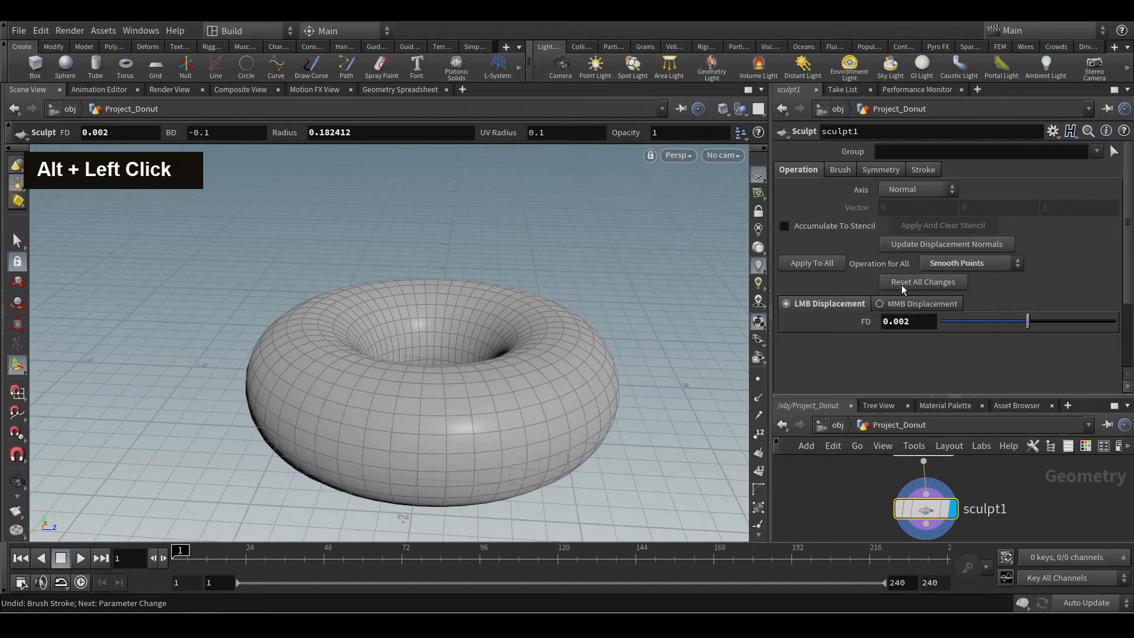
left_click(901, 285)
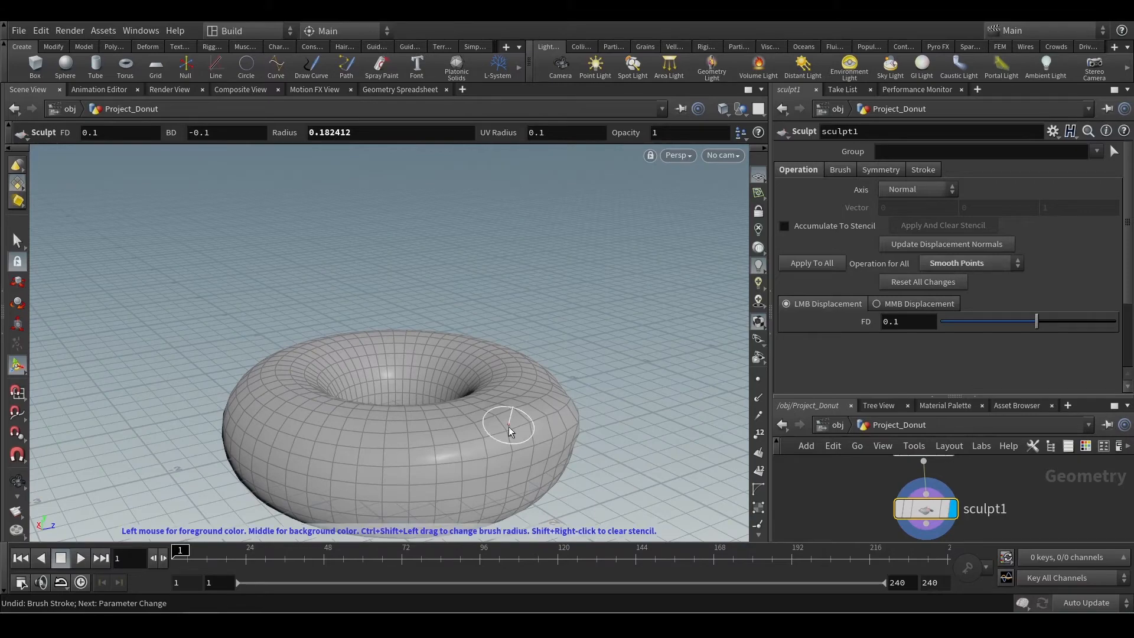
Sculpt a slight bump on the donut's outer edge and apply Smooth Points to the whole donut.
left_click(813, 263)
key("Escape")
mouse_move(517, 440)
left_mouse_down("alt")
mouse_move(473, 412)
mouse_move(577, 445)
mouse_move(725, 324)
left_mouse_up("alt")
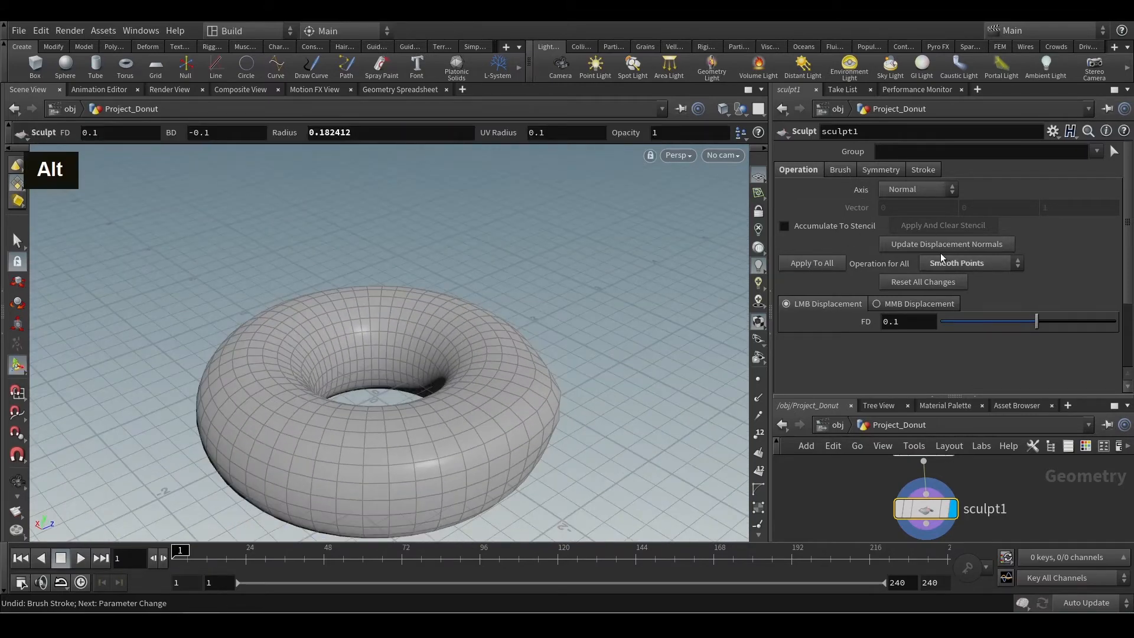
Open the Sculpt node's brush settings, examine the brush radius, and inspect the donut's shape from several angles.
left_click(840, 169)
left_click(992, 251)
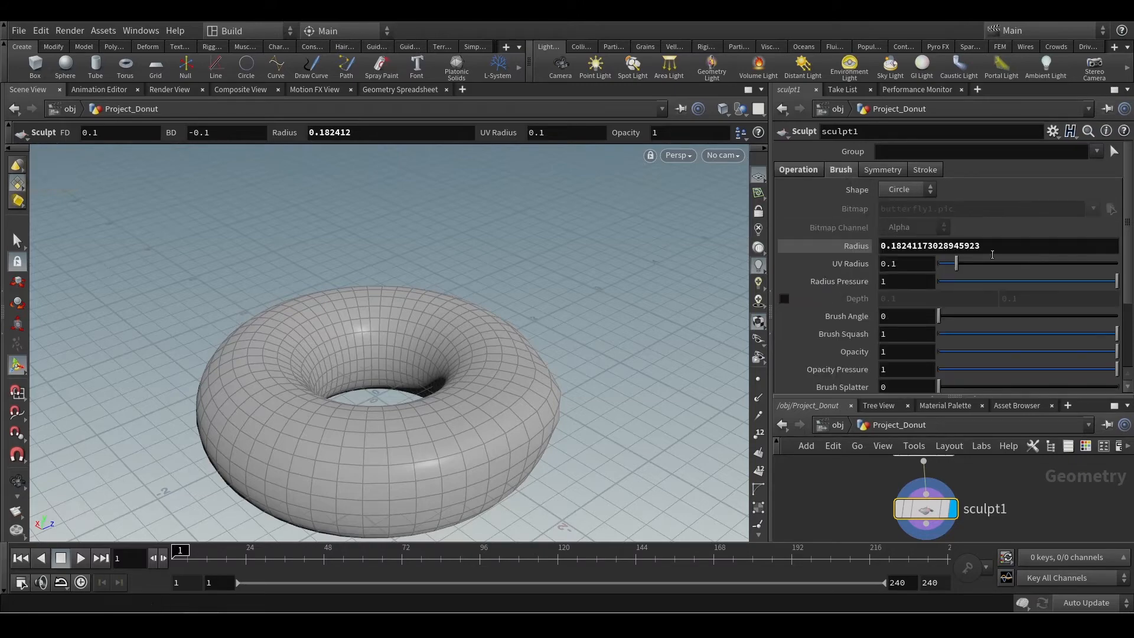
scroll(417, 417, "down", 3, "alt")
middle_click_drag(418, 418, 433, 405, "alt")
left_click_drag(433, 405, 483, 363, "alt")
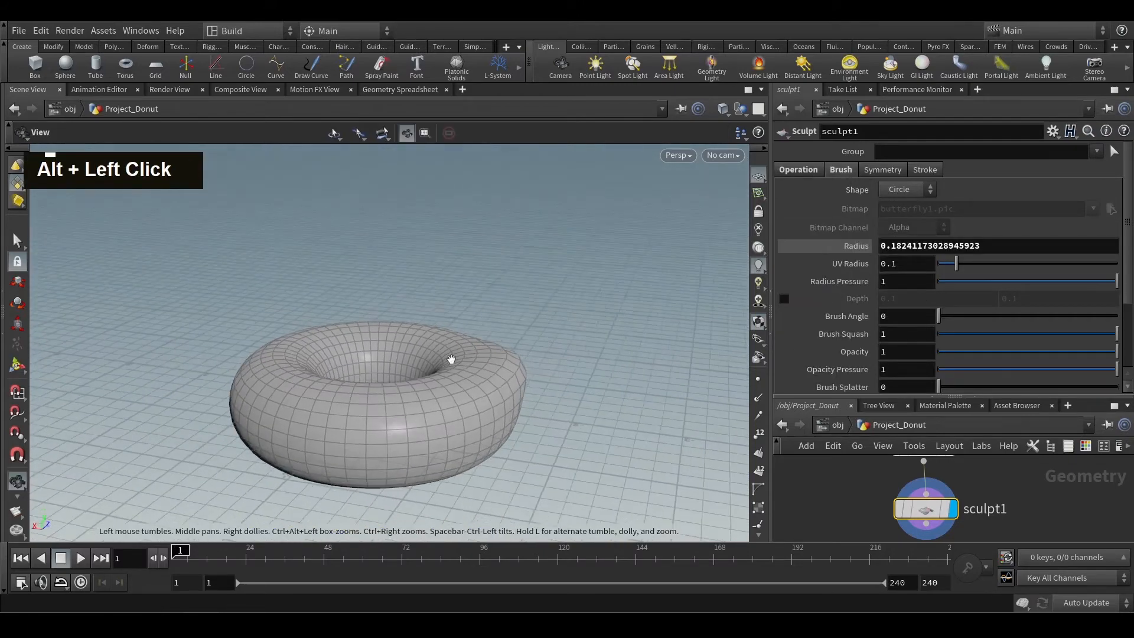
middle_click_drag(484, 364, 486, 354, "alt")
scroll(486, 354, "up", 3, "alt")
left_click_drag(524, 352, 575, 323, "alt")
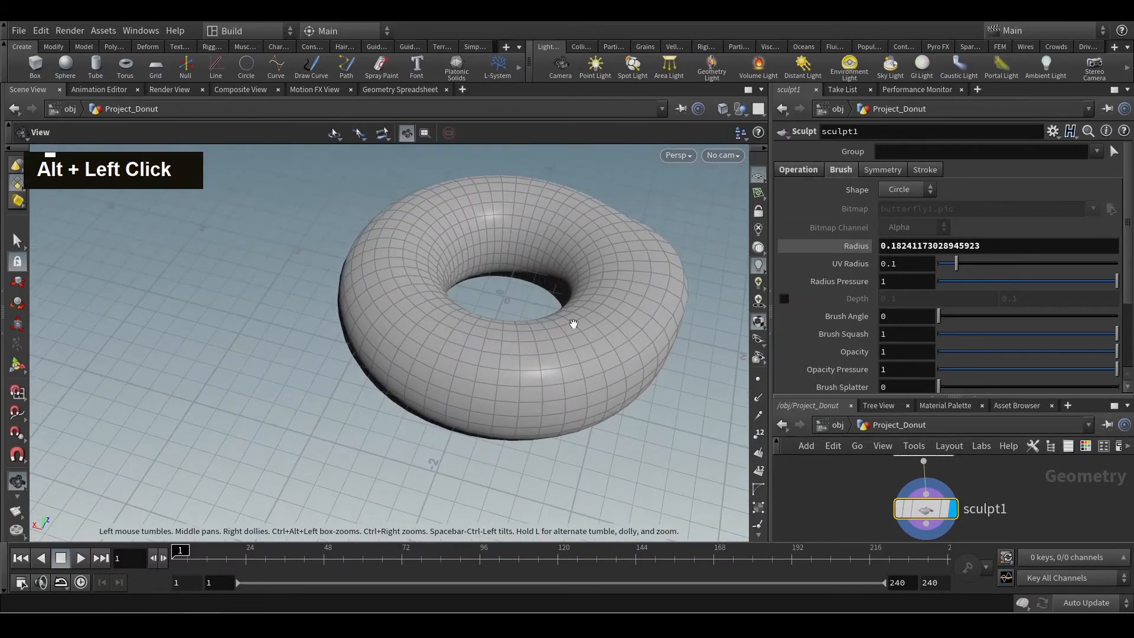
middle_click_drag(574, 324, 531, 388, "alt")
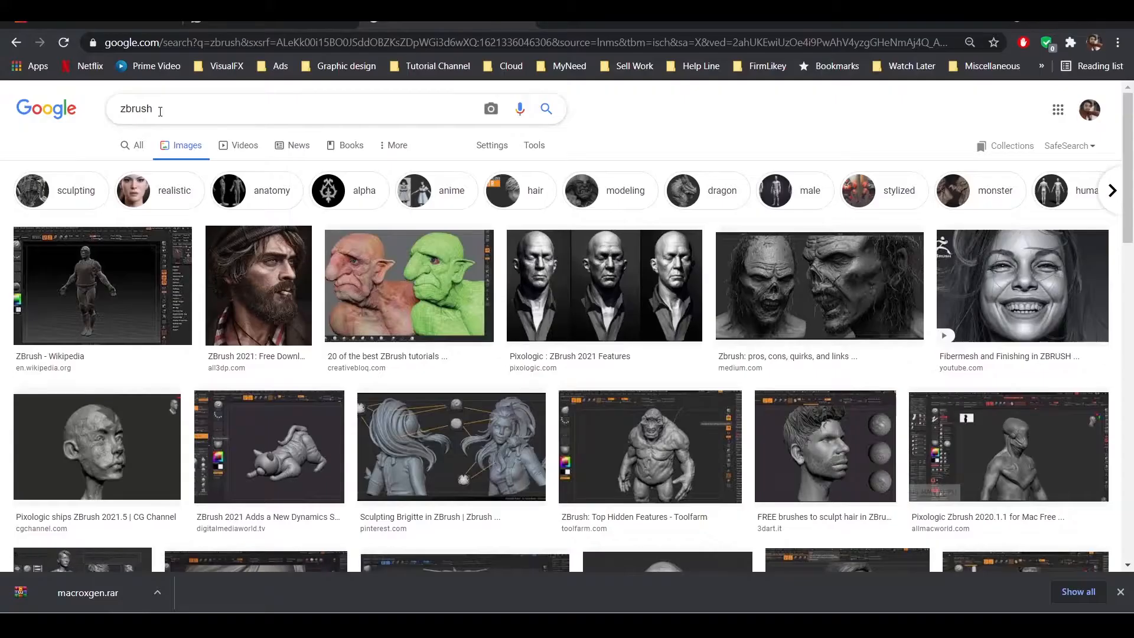
Switch to the browser's zbrush image search and open the ZBrush - Wikipedia image preview.
left_click(74, 318)
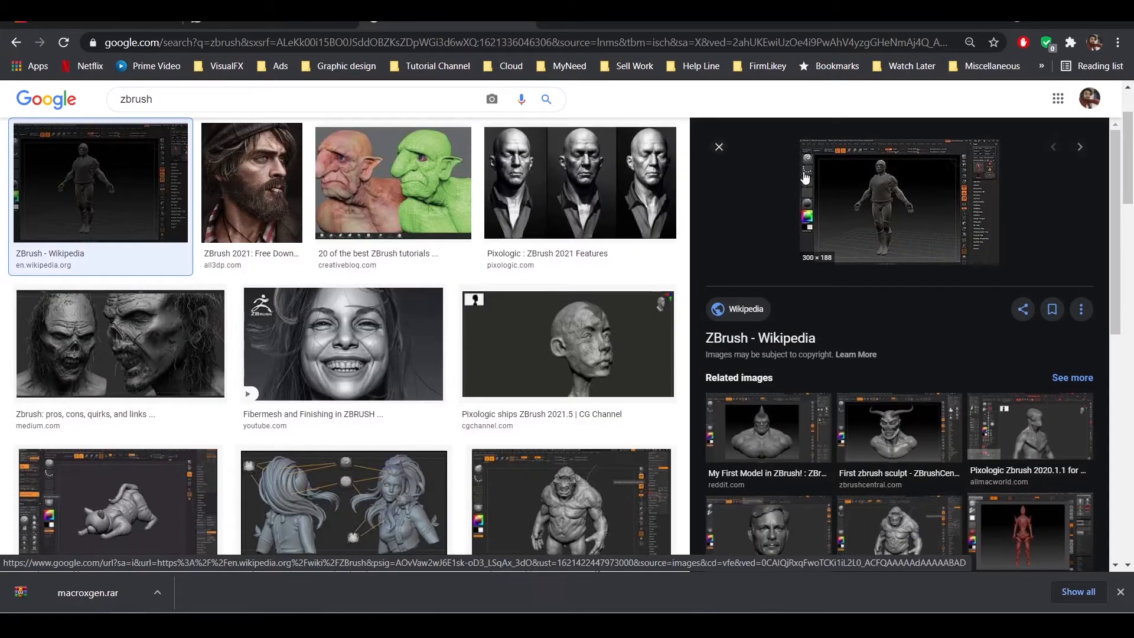
Examine the Toolfarm, FlippedNormals and Fiverr sculpt previews in the zbrush image results.
left_click(719, 146)
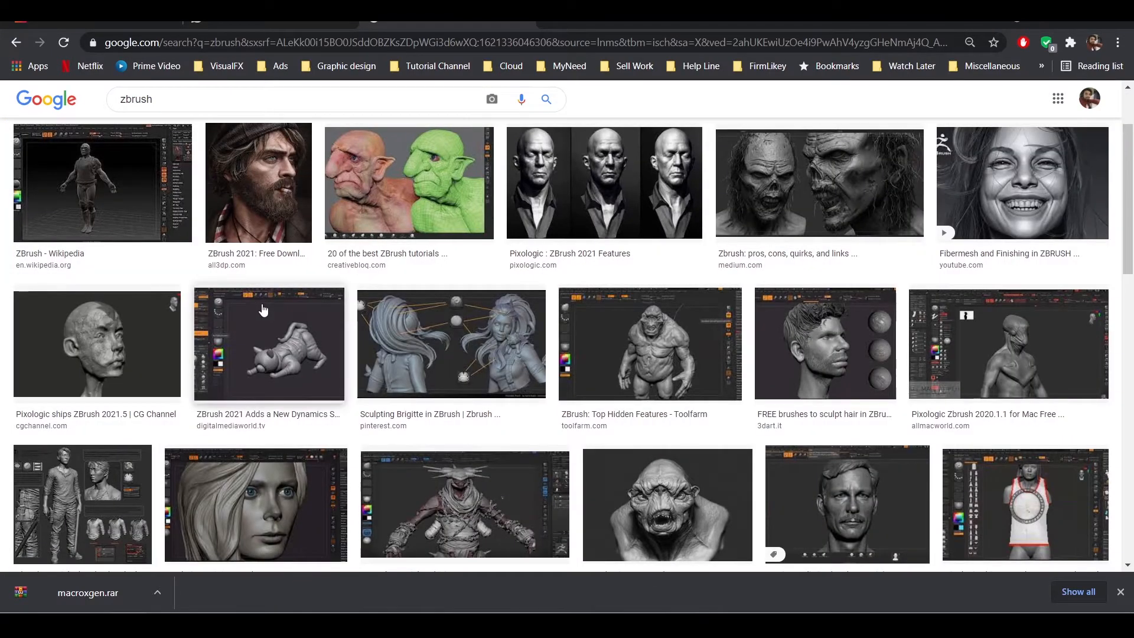
left_click(669, 356)
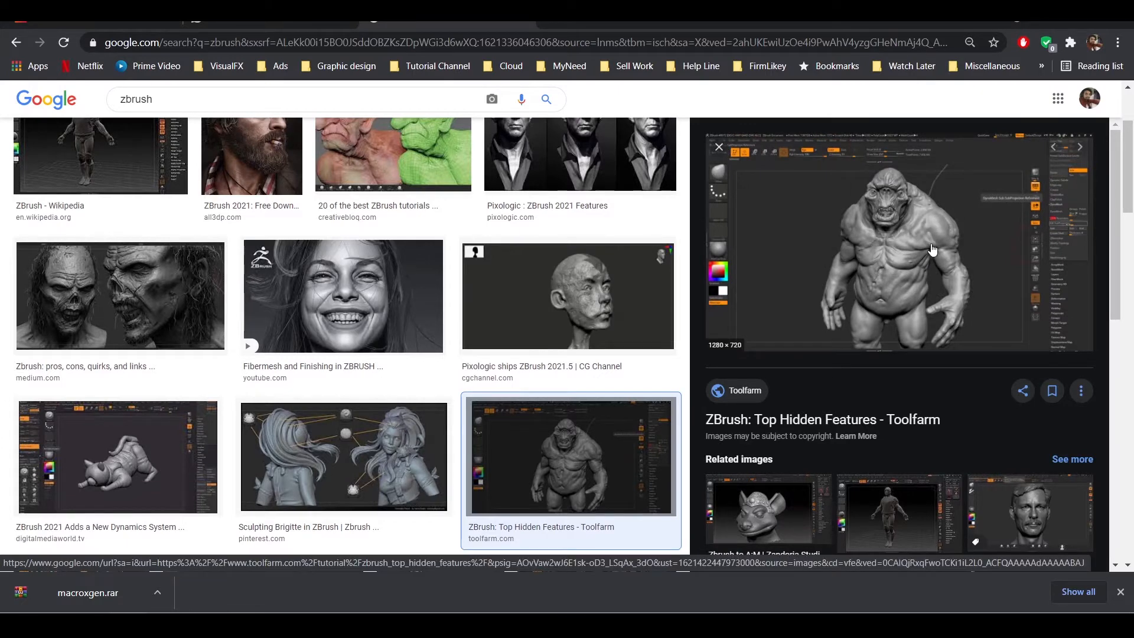
left_click(719, 147)
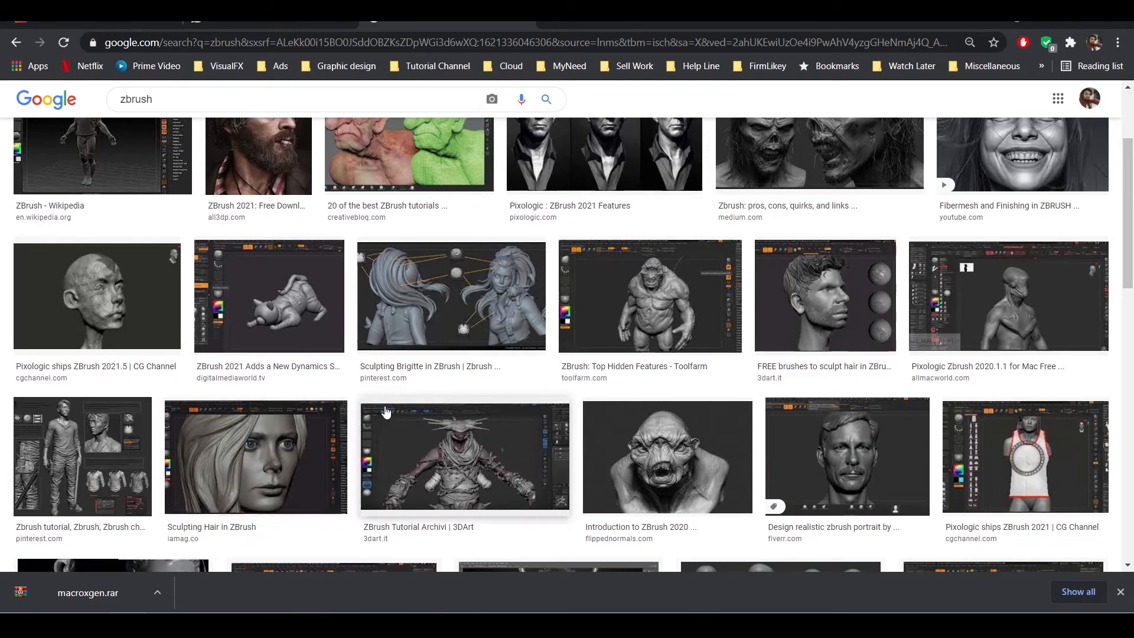
scroll(544, 385, "down", 3)
left_click(679, 378)
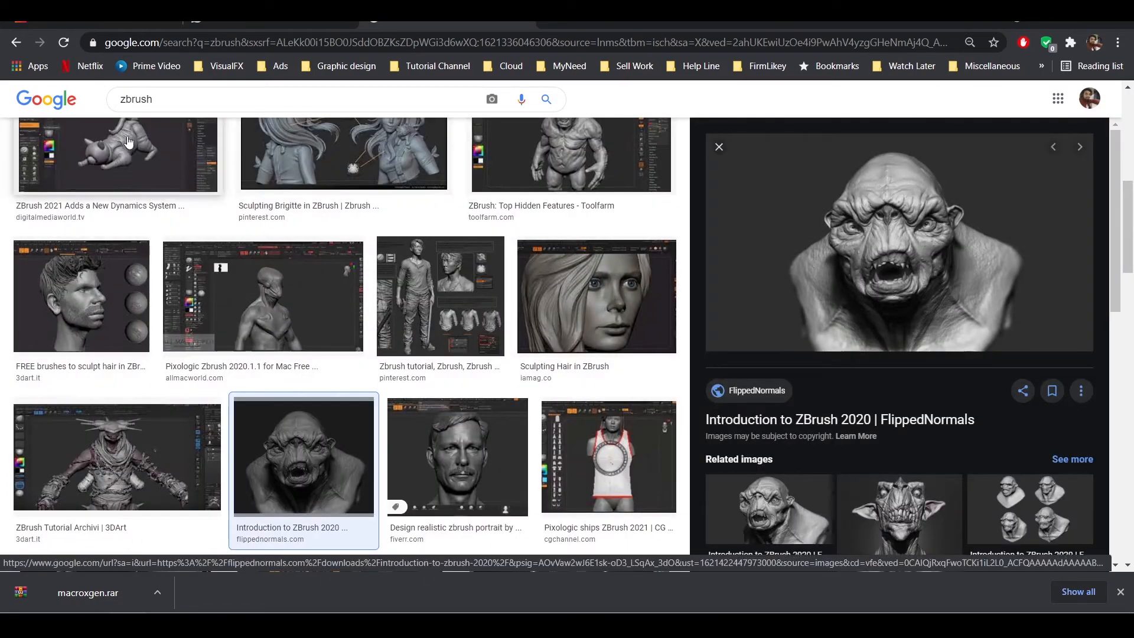
left_click(475, 461)
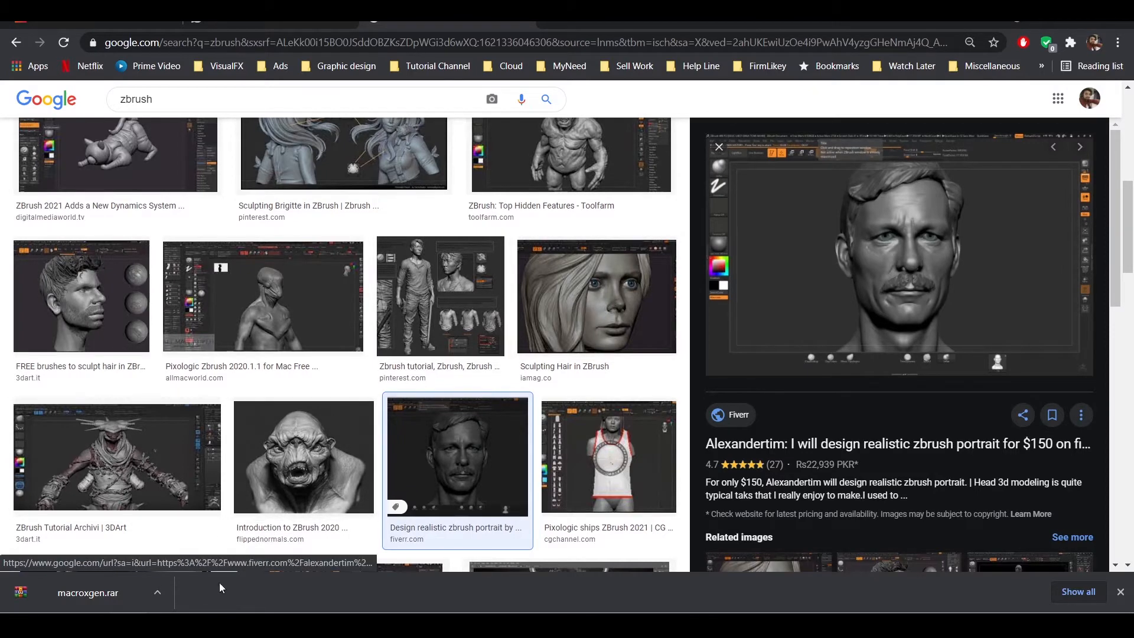
Switch back to Houdini and enlarge the network editor around the torus1 and sculpt1 nodes.
mouse_move(202, 625)
left_click(241, 567)
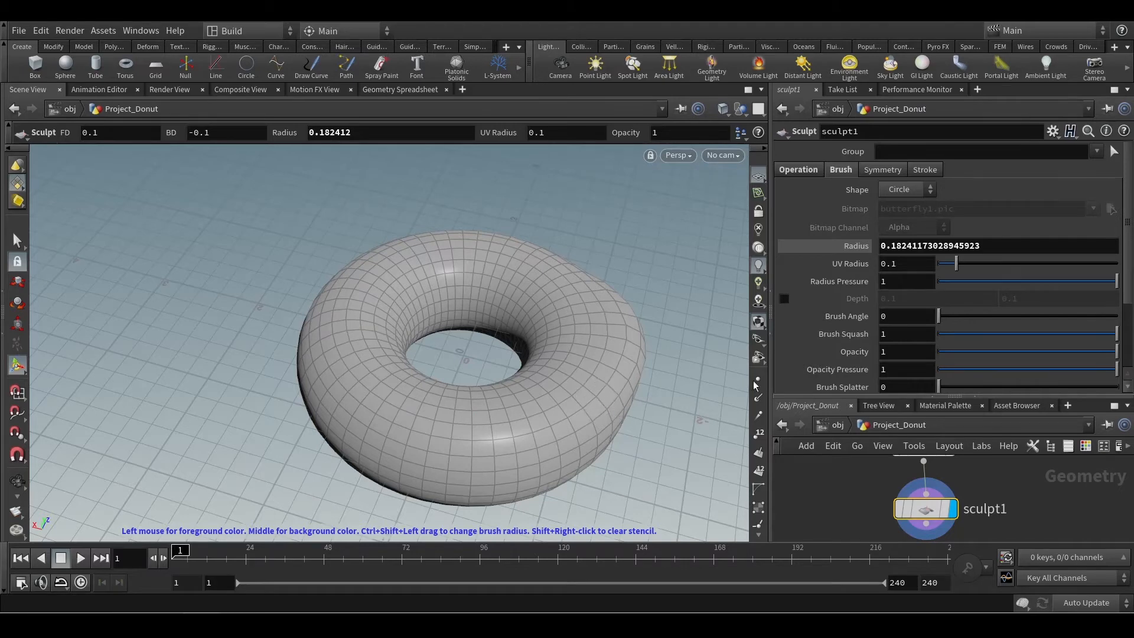
scroll(978, 487, "up", 2)
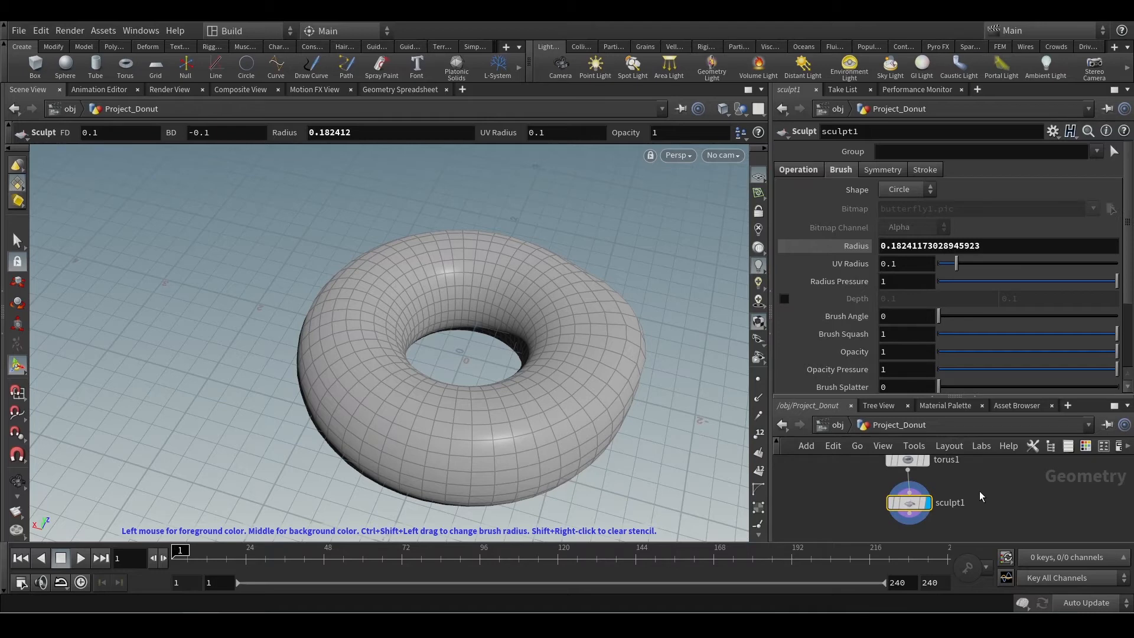
left_click_drag(981, 397, 981, 367)
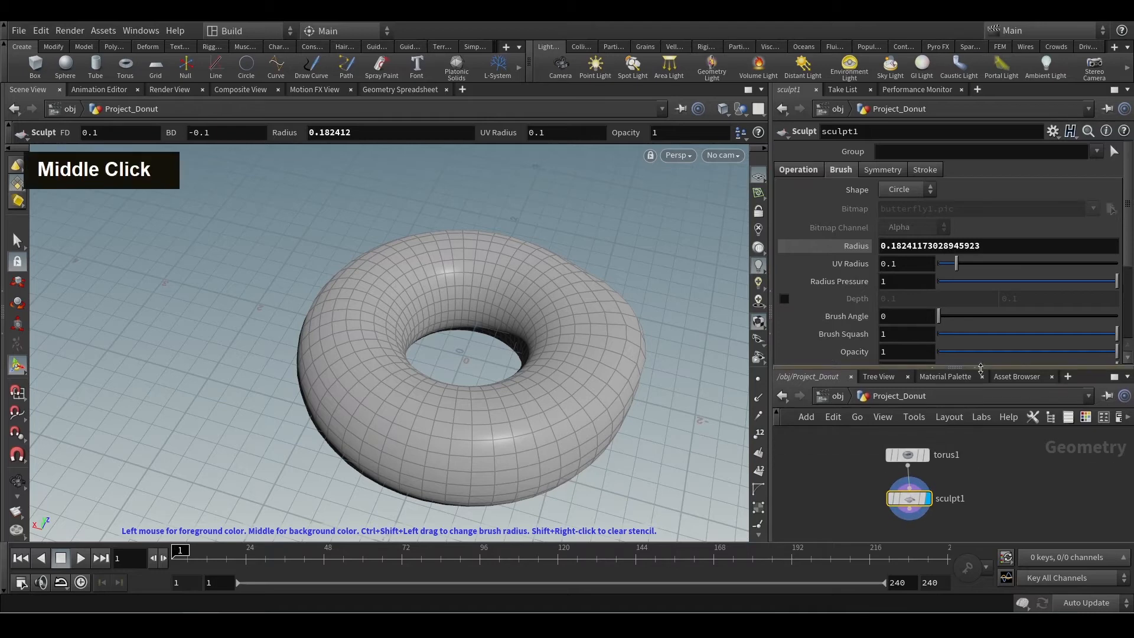
scroll(943, 500, "up", 2)
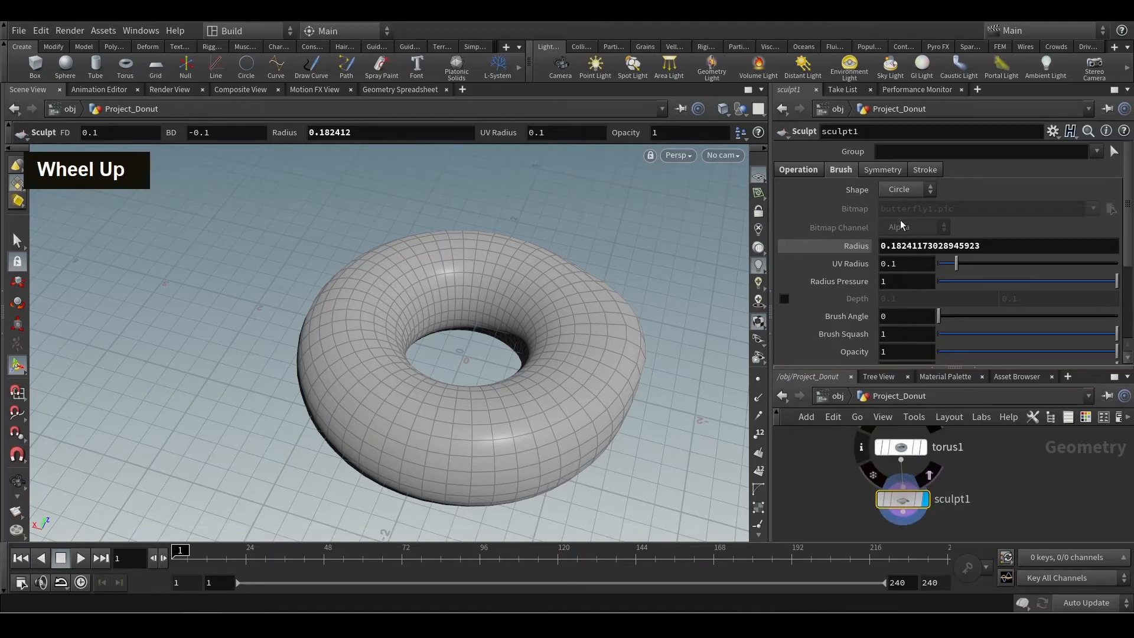
Set the sculpt brush Radius to 0.282412 and its Radius Pressure to 0.43.
scroll(871, 250, "down", 1)
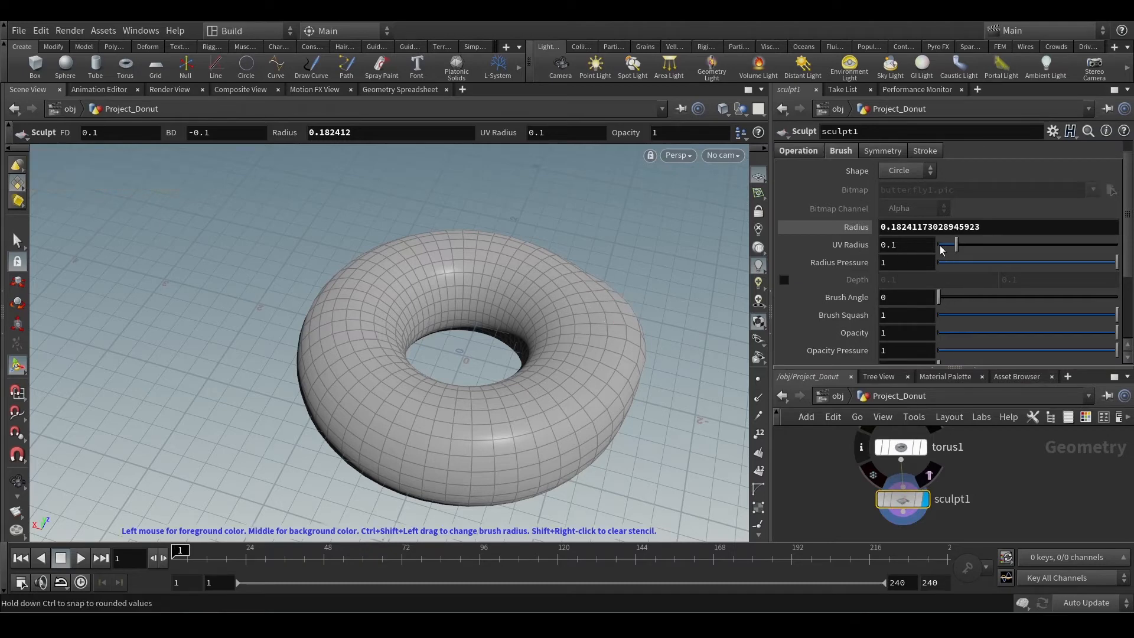
middle_click(857, 228)
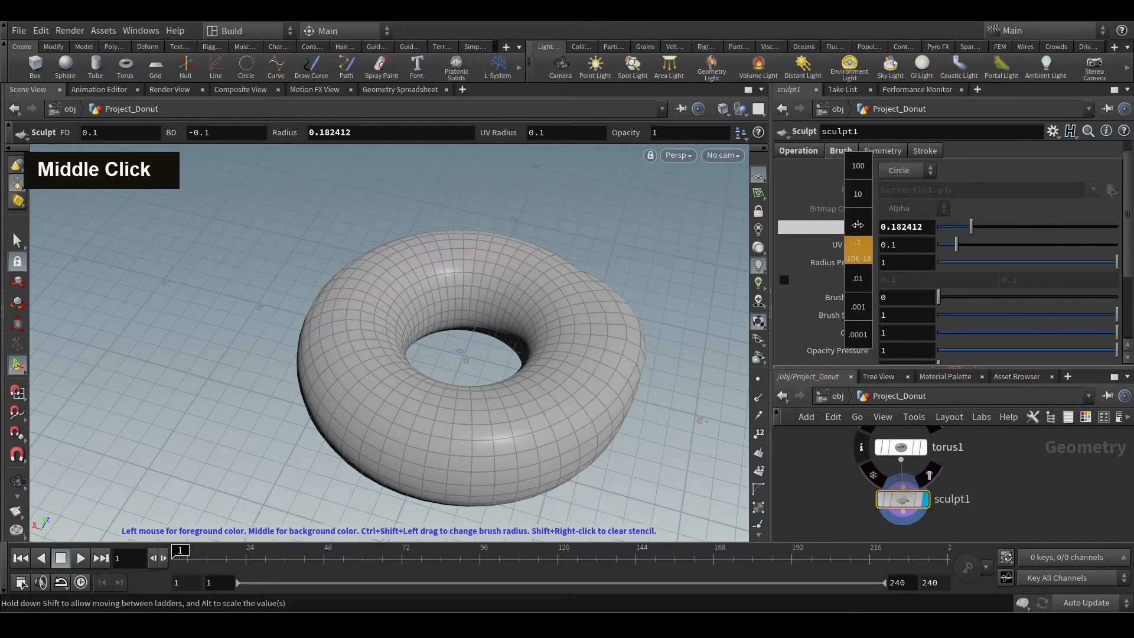
middle_click_drag(859, 228, 870, 226)
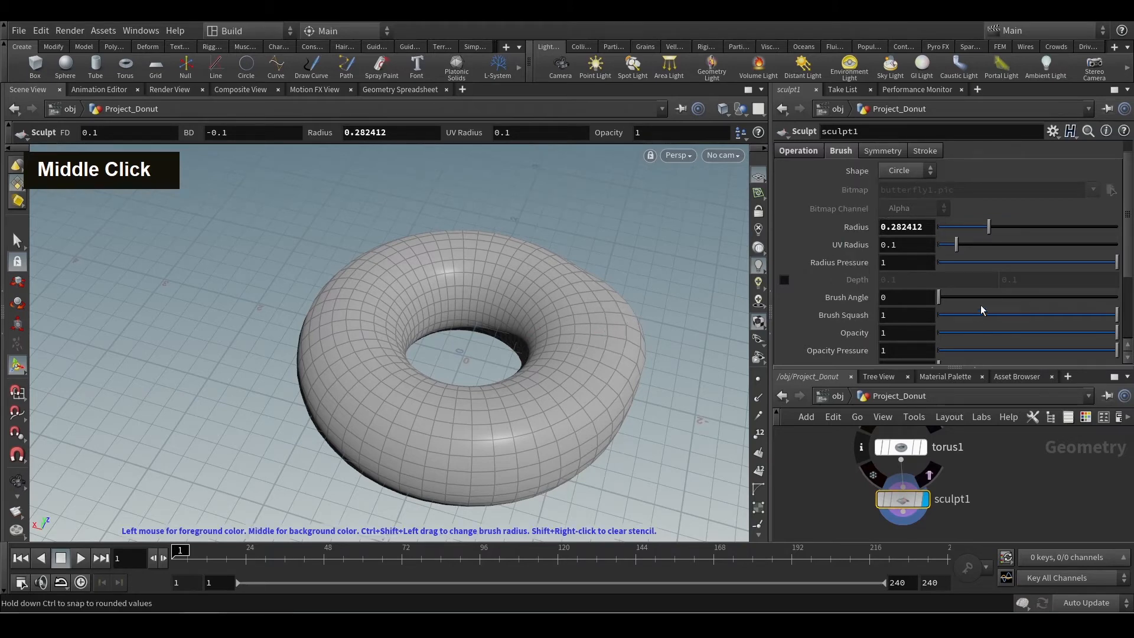
left_click_drag(1115, 262, 1015, 268)
Sculpt a few strokes across the donut's upper surface and outer side, and set the Brush Angle to 98.
mouse_move(567, 376)
left_mouse_down()
mouse_move(493, 417)
mouse_move(319, 334)
mouse_move(387, 287)
mouse_move(592, 334)
left_mouse_up()
middle_click_drag(589, 329, 637, 401)
left_click_drag(654, 443, 660, 412, "alt")
left_click_drag(939, 297, 987, 298)
Try the brush Opacity at 0.281, 0 and 0.394 with strokes along the donut's front side.
scroll(890, 295, "down", 3)
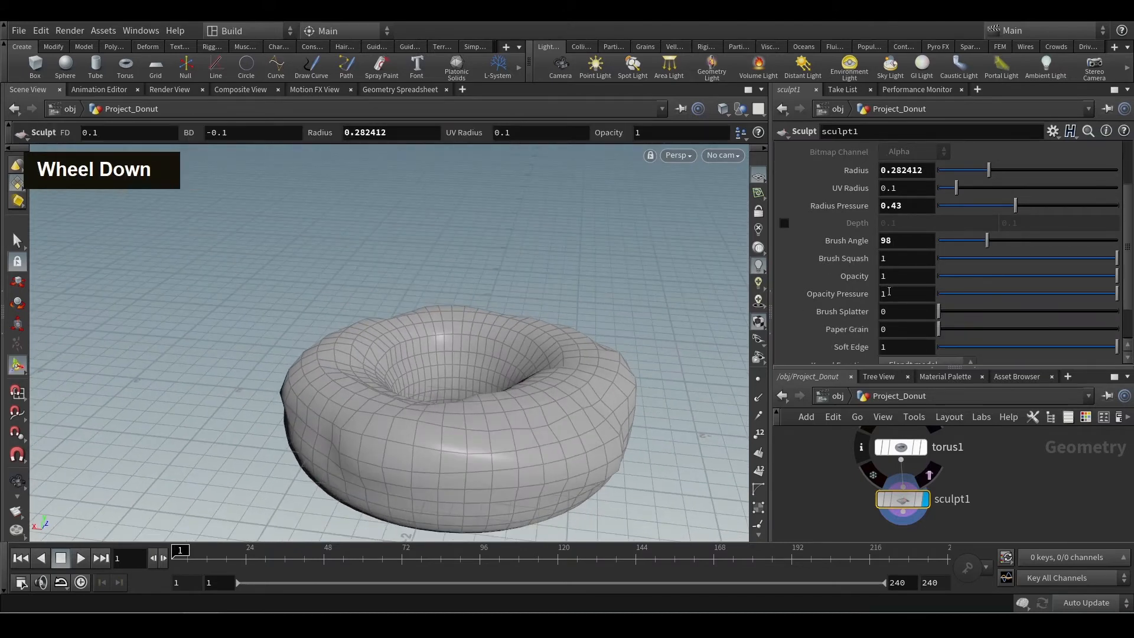
scroll(889, 290, "down", 1)
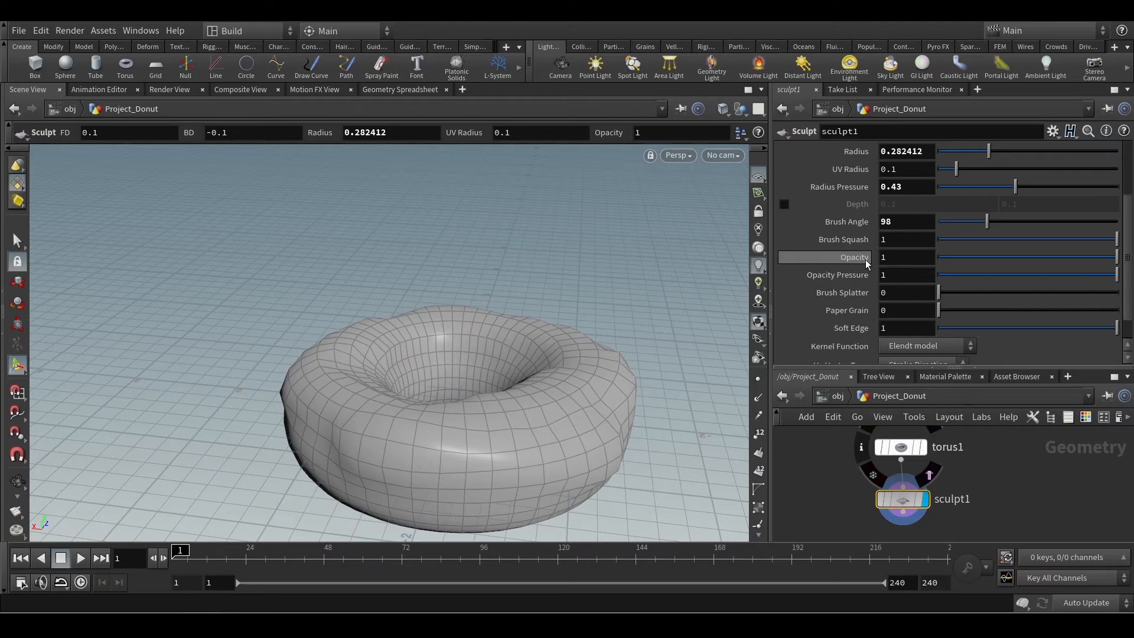
mouse_move(867, 263)
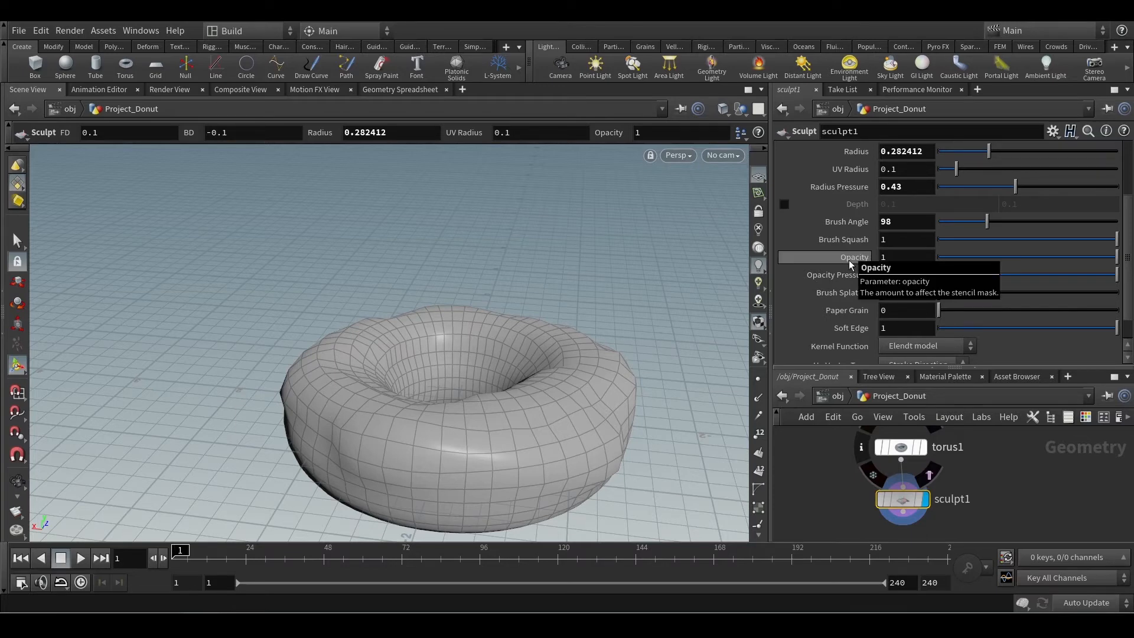
scroll(850, 263, "down", 1)
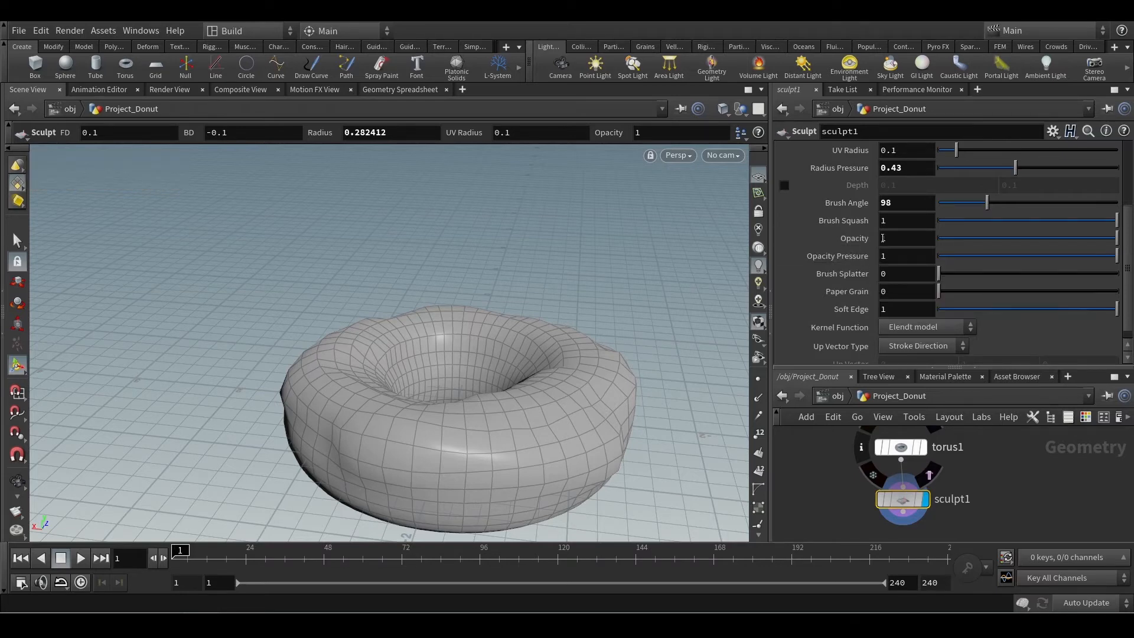
left_click_drag(1000, 238, 990, 237)
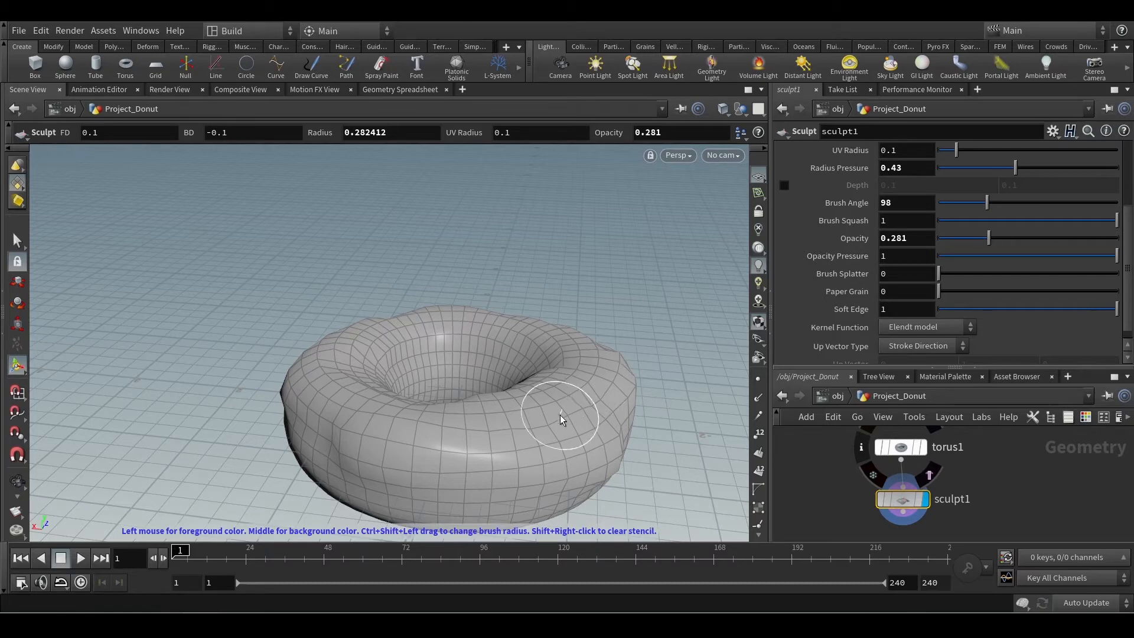
left_click_drag(988, 238, 938, 238)
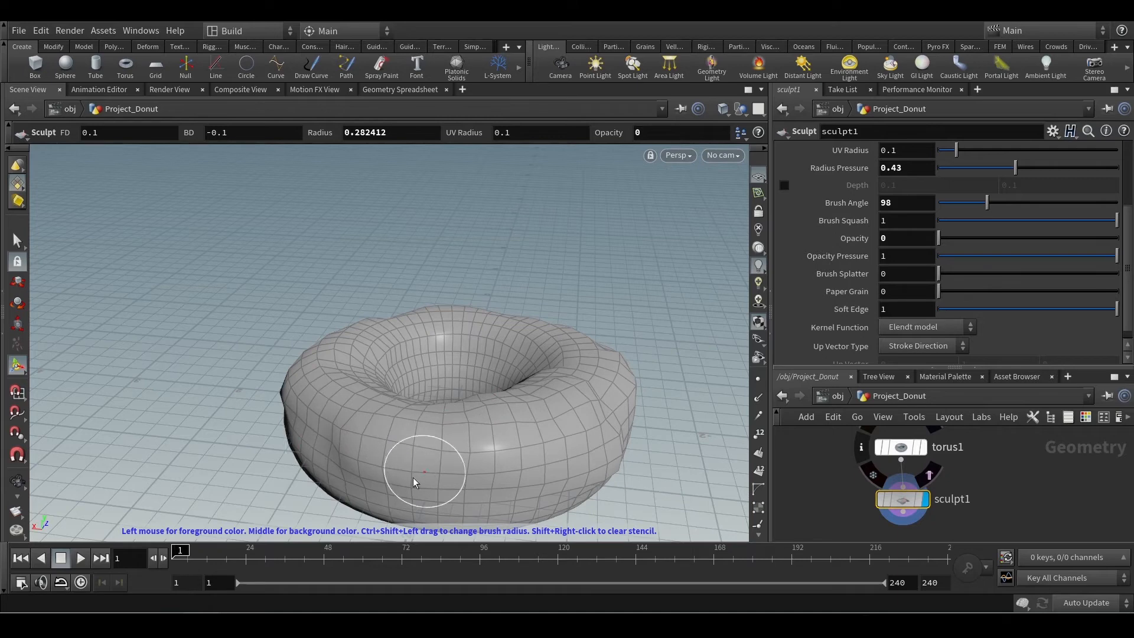
mouse_move(975, 238)
left_mouse_down()
mouse_move(1075, 238)
mouse_move(1008, 238)
left_mouse_up()
left_click_drag(313, 493, 467, 458)
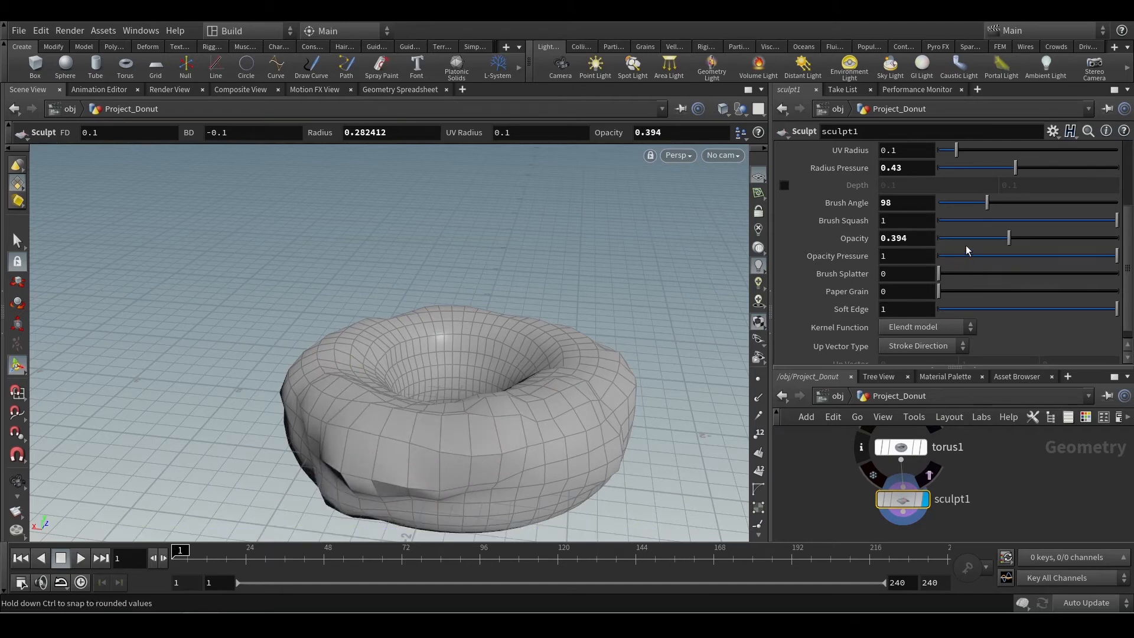
Restore the brush settings to Opacity 1, Radius 0.1 and Radius Pressure 1, and reset all sculpt changes on the donut.
left_click_drag(1009, 238, 1118, 238)
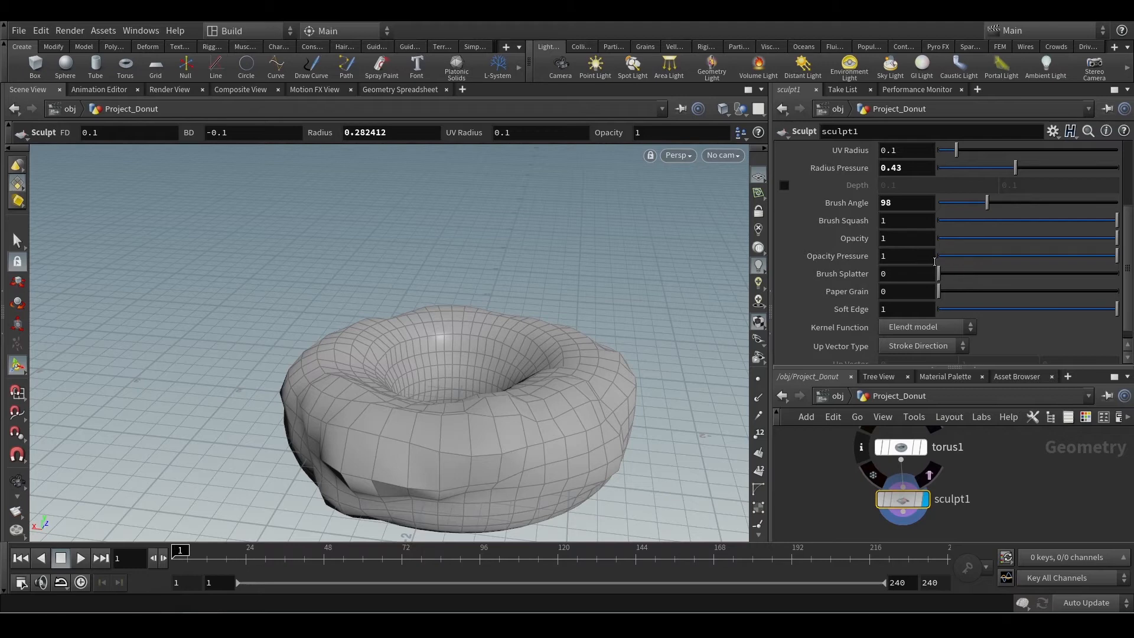
scroll(863, 263, "down", 2)
scroll(864, 271, "up", 3)
scroll(865, 279, "down", 2)
scroll(866, 277, "down", 1)
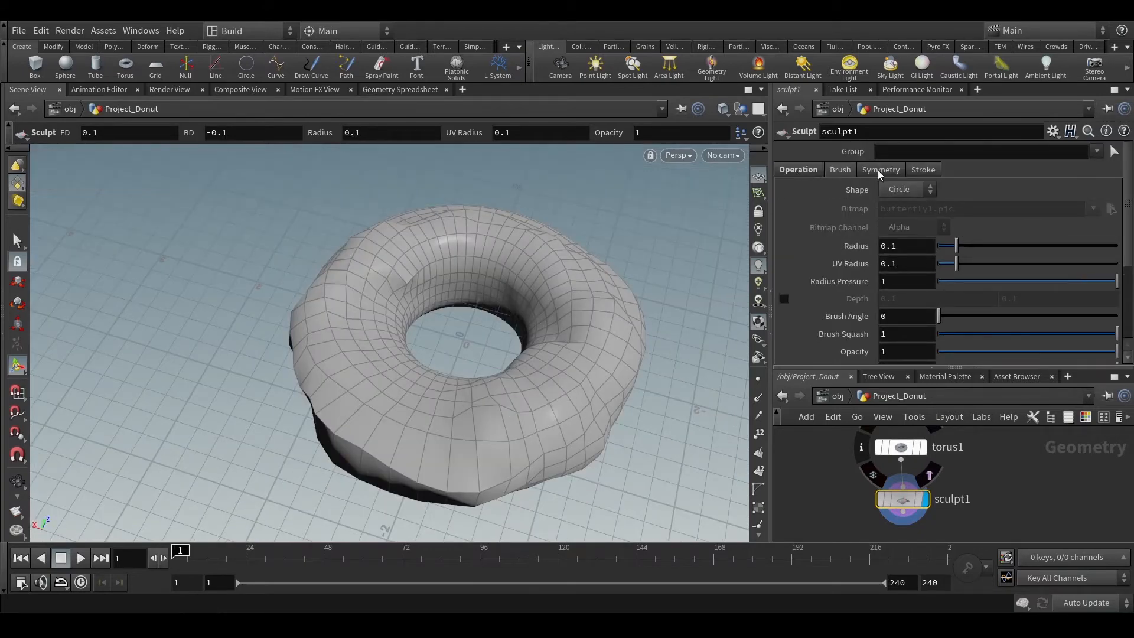
scroll(873, 199, "down", 5)
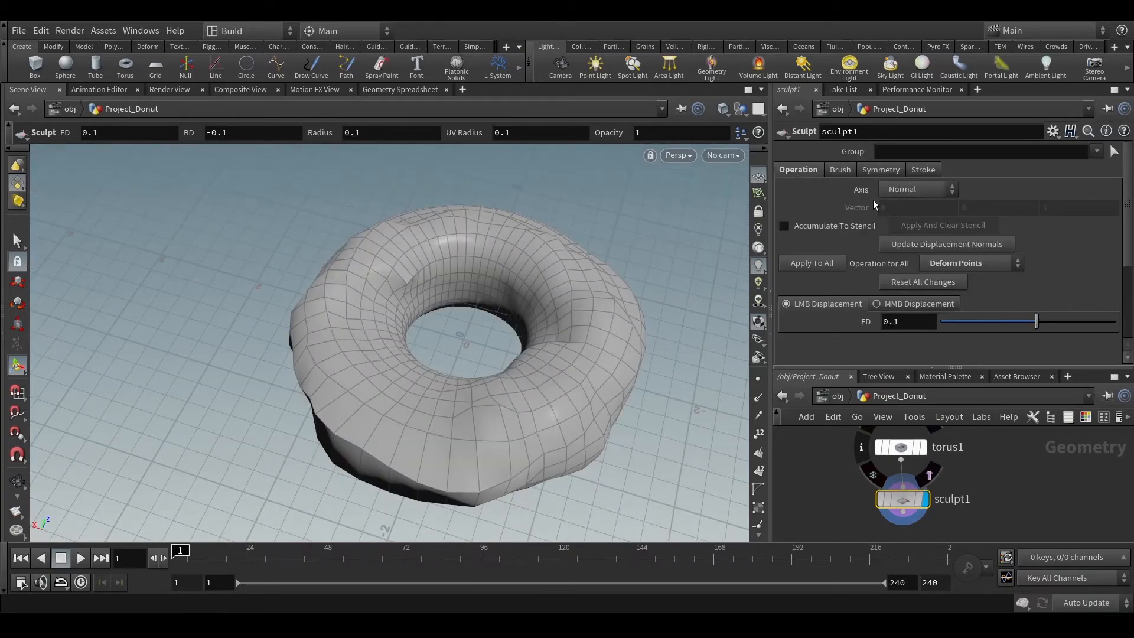
left_click(905, 283)
Enable Reflective symmetry for the Sculpt node and orient the view to show the whole donut.
left_click(881, 170)
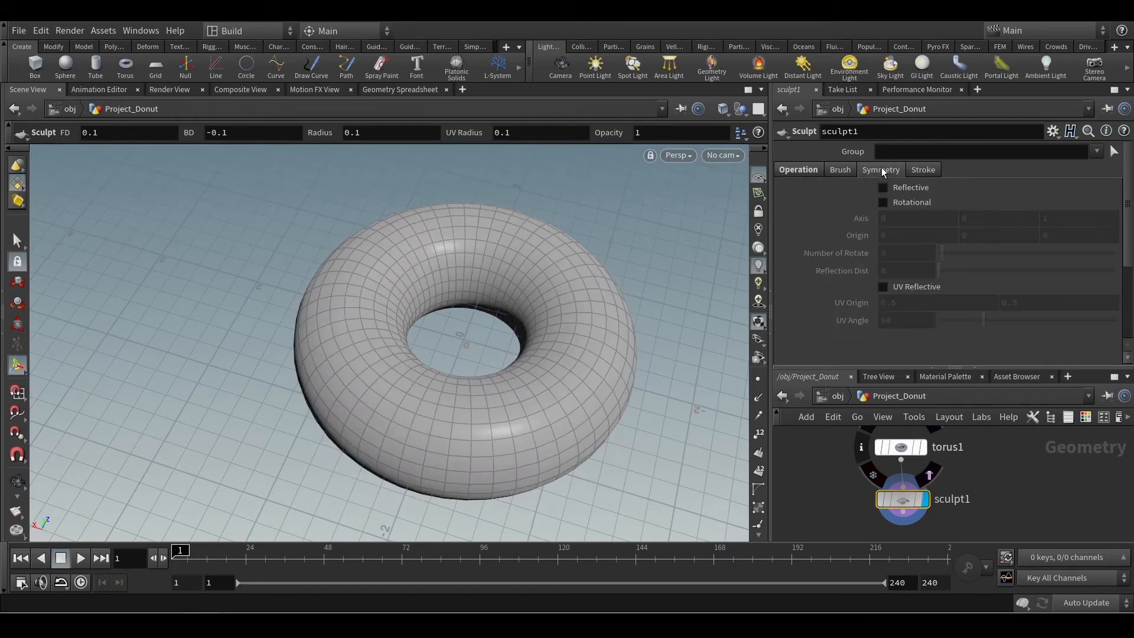
left_click(882, 189)
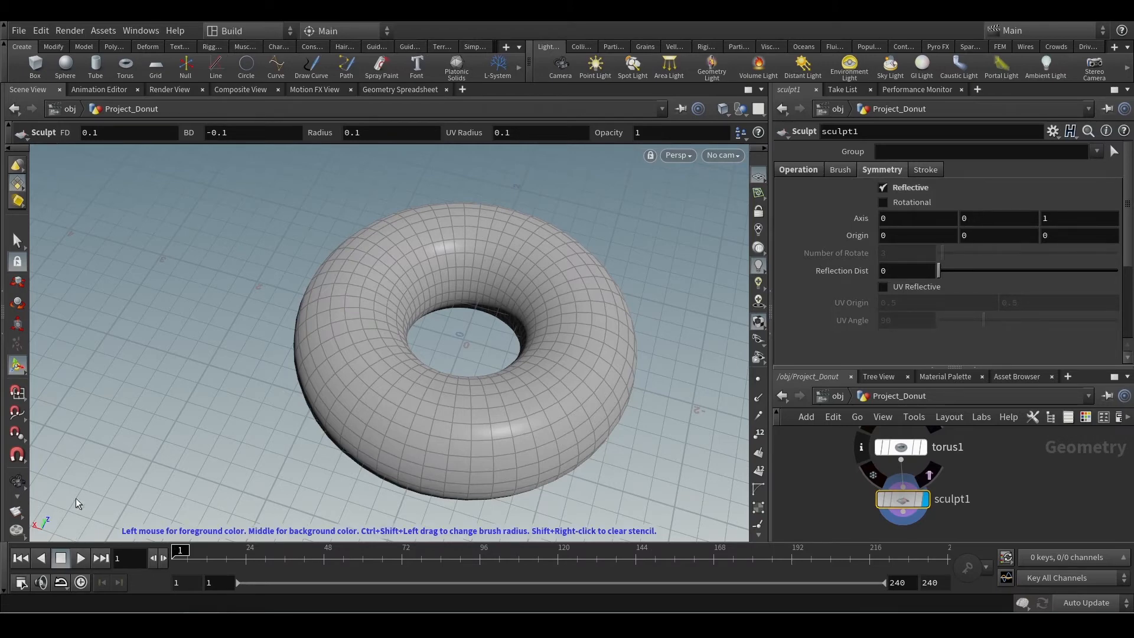
left_click_drag(615, 405, 519, 380, "alt")
middle_click_drag(519, 380, 325, 384, "alt")
left_click_drag(324, 384, 317, 390, "alt")
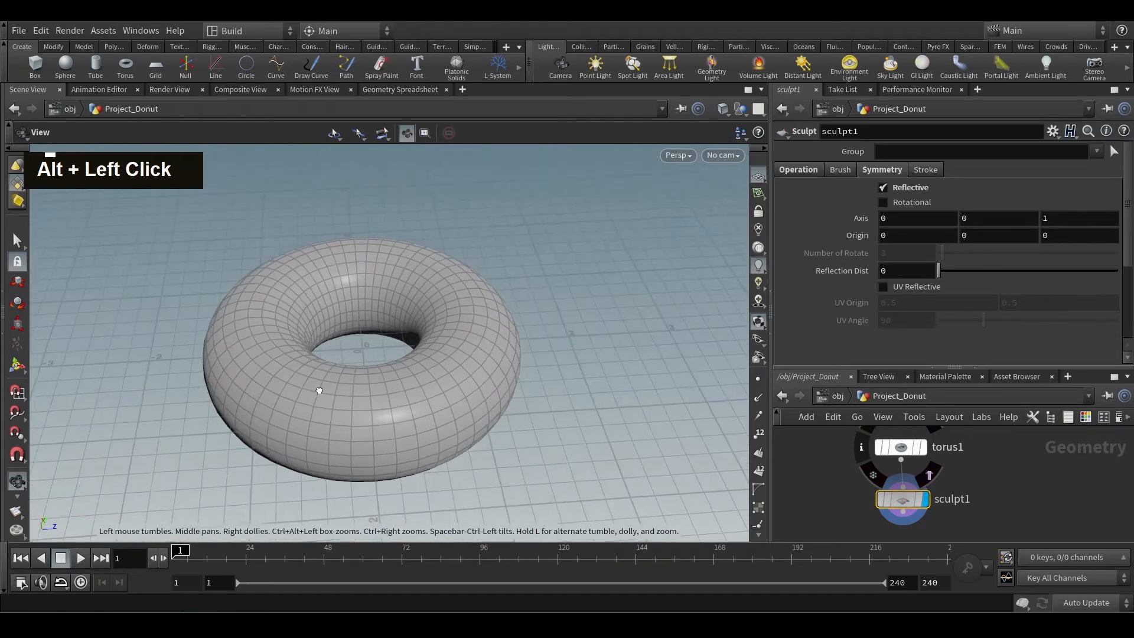
middle_click_drag(318, 390, 398, 374, "alt")
scroll(398, 375, "up", 2, "alt")
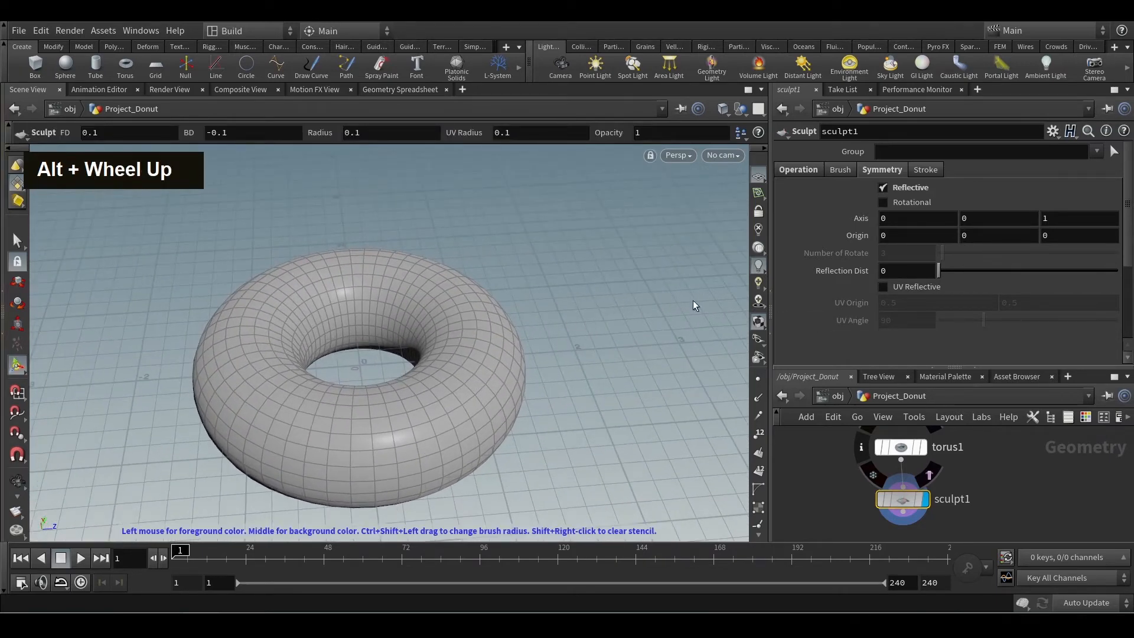
left_click_drag(719, 355, 547, 395, "alt")
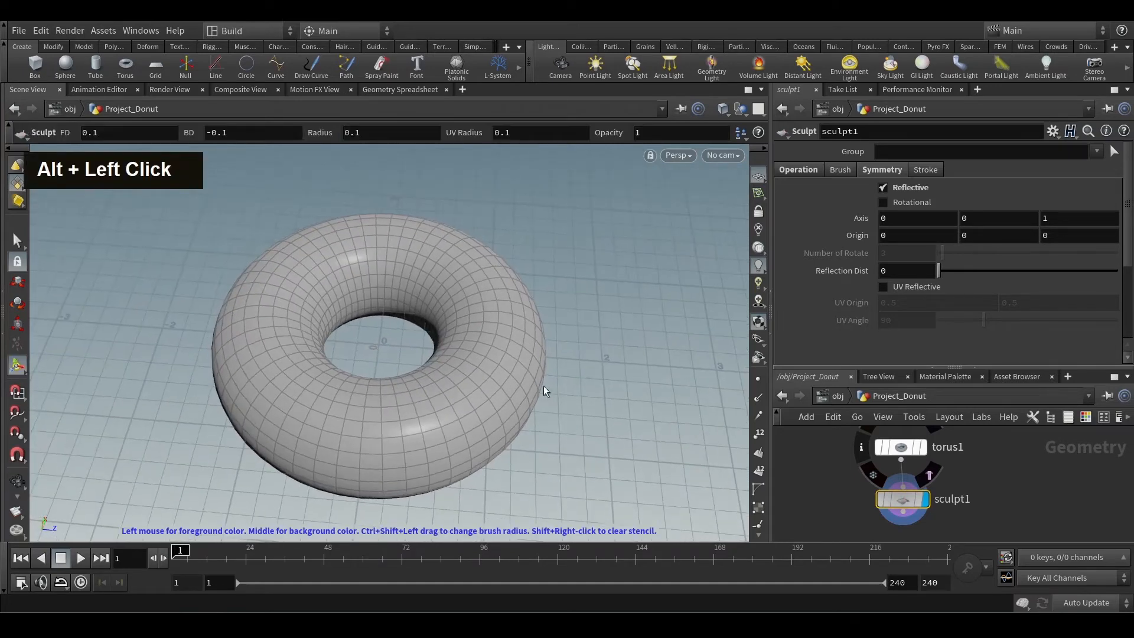
Sculpt mirrored bumps along the donut's upper surface and outer edge using Reflective symmetry.
mouse_move(494, 303)
left_mouse_down()
mouse_move(486, 372)
mouse_move(496, 286)
mouse_move(496, 370)
mouse_move(517, 297)
mouse_move(511, 392)
mouse_move(524, 284)
mouse_move(511, 395)
mouse_move(540, 315)
mouse_move(514, 413)
mouse_move(526, 299)
mouse_move(493, 282)
mouse_move(492, 263)
left_mouse_up()
left_click_drag(514, 358, 470, 425)
left_click_drag(507, 369, 563, 374, "alt")
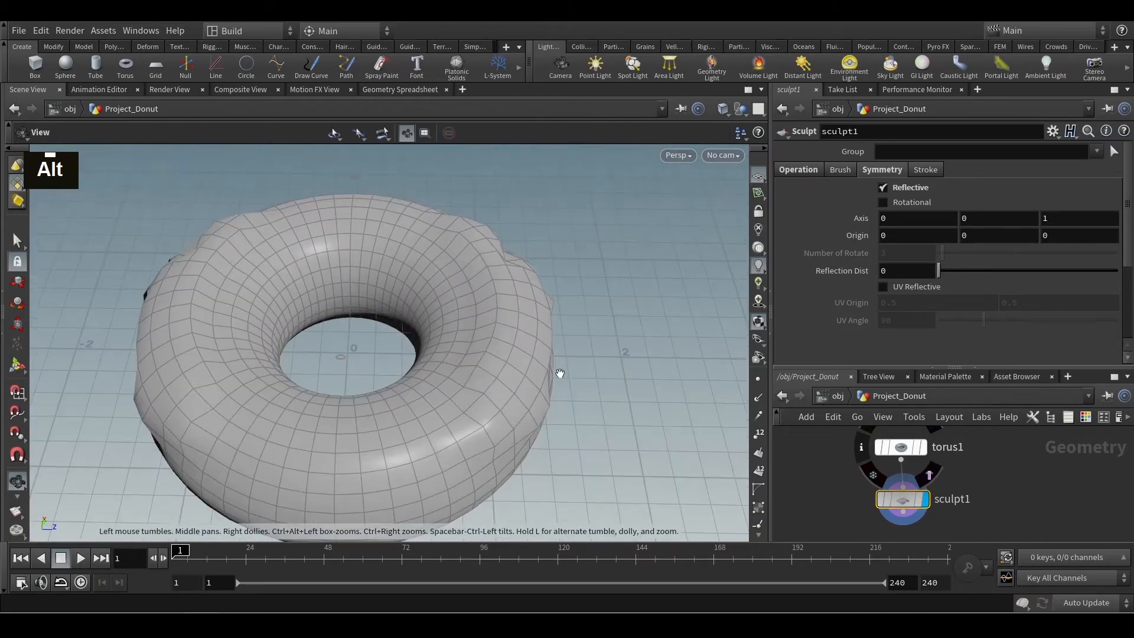
scroll(558, 375, "down", 3, "alt")
mouse_move(464, 295)
left_mouse_down()
mouse_move(523, 278)
mouse_move(530, 341)
left_mouse_up()
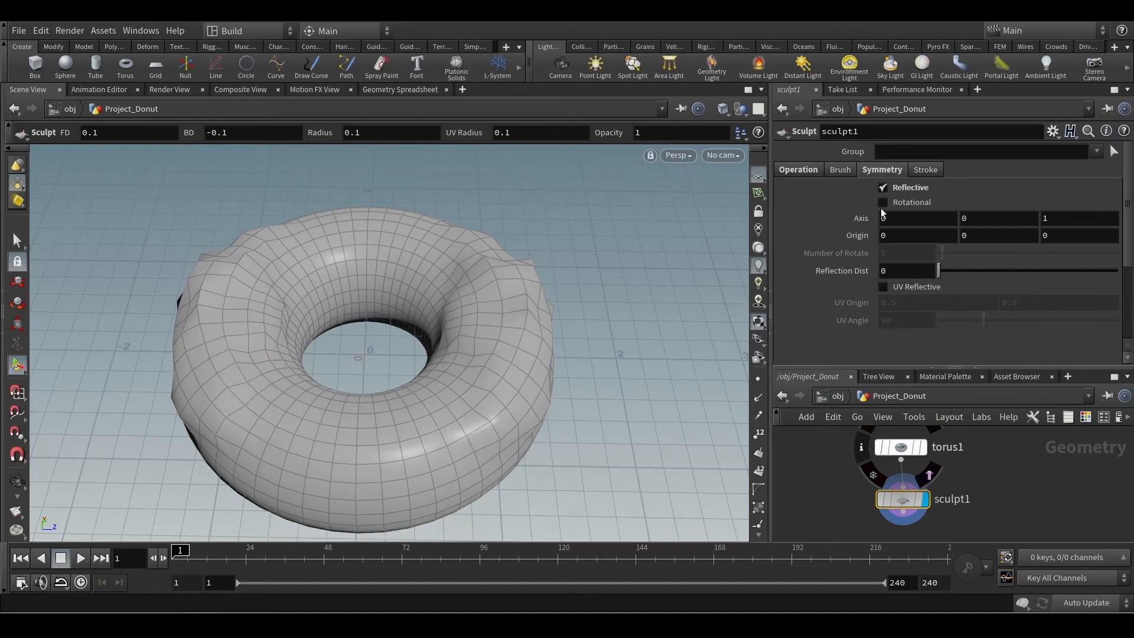
Replace Reflective with Rotational symmetry, set Number of Rotate to 9, and test a stroke on the donut's upper surface.
left_click(883, 188)
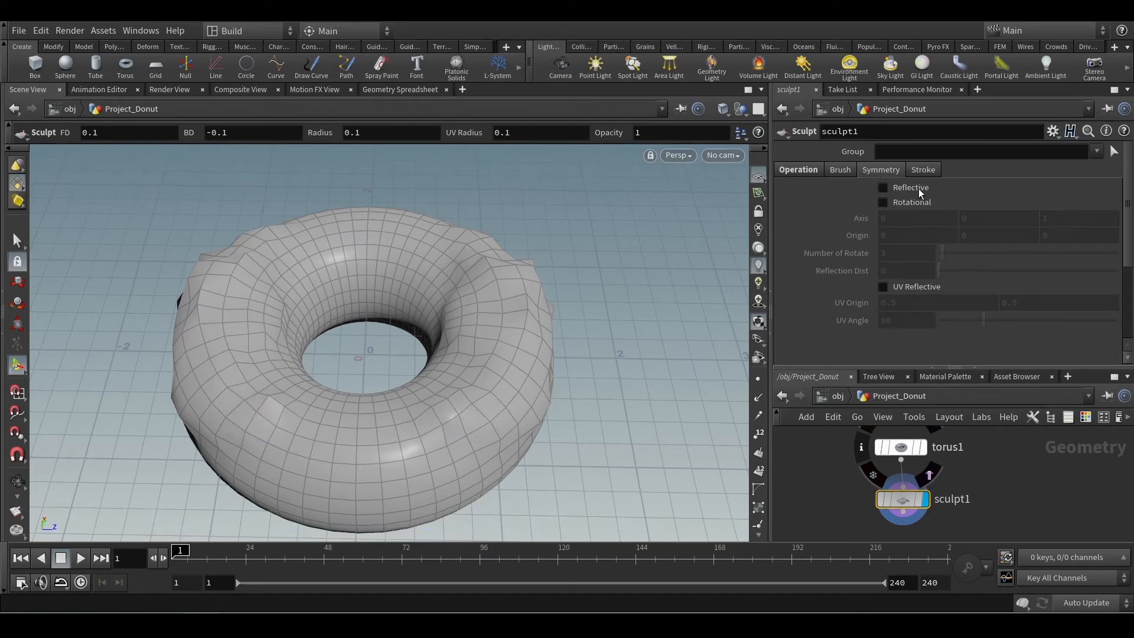
left_click(886, 202)
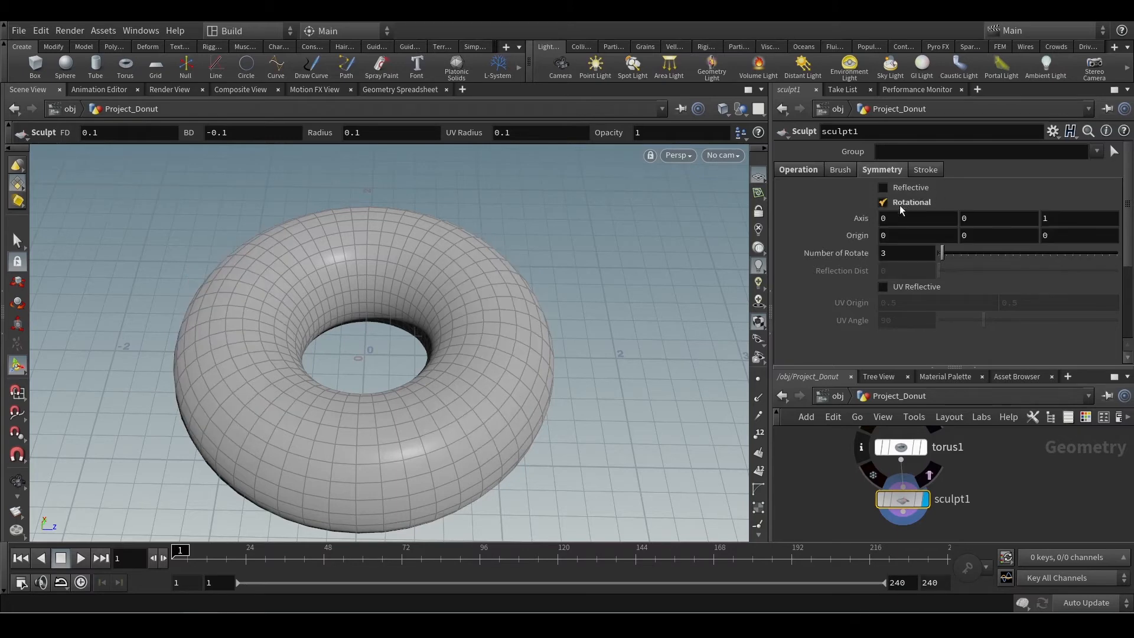
left_click(487, 267)
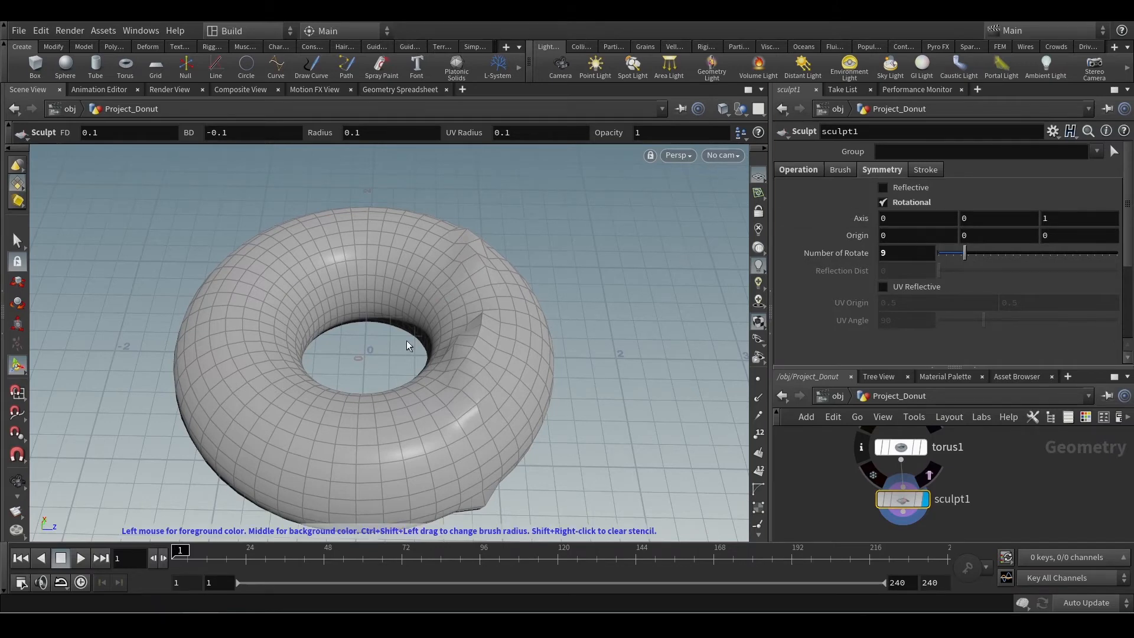
Enlarge the brush radius to 0.148886, reset all sculpt changes and return to the symmetry settings.
scroll(420, 340, "up", 4)
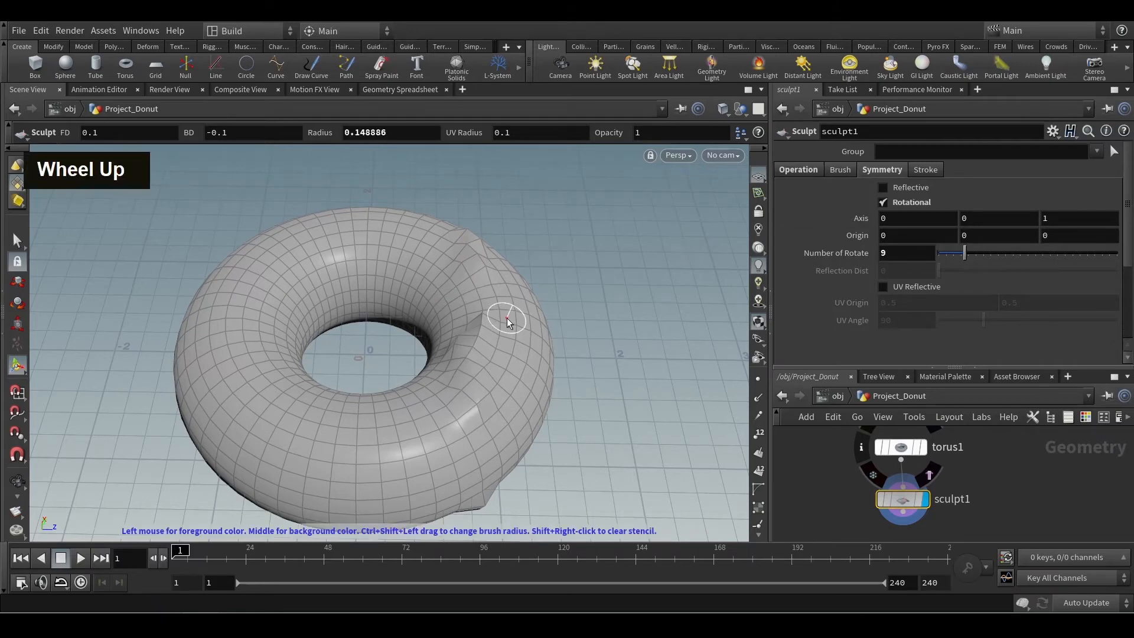
left_click(792, 169)
left_click(914, 284)
left_click(882, 171)
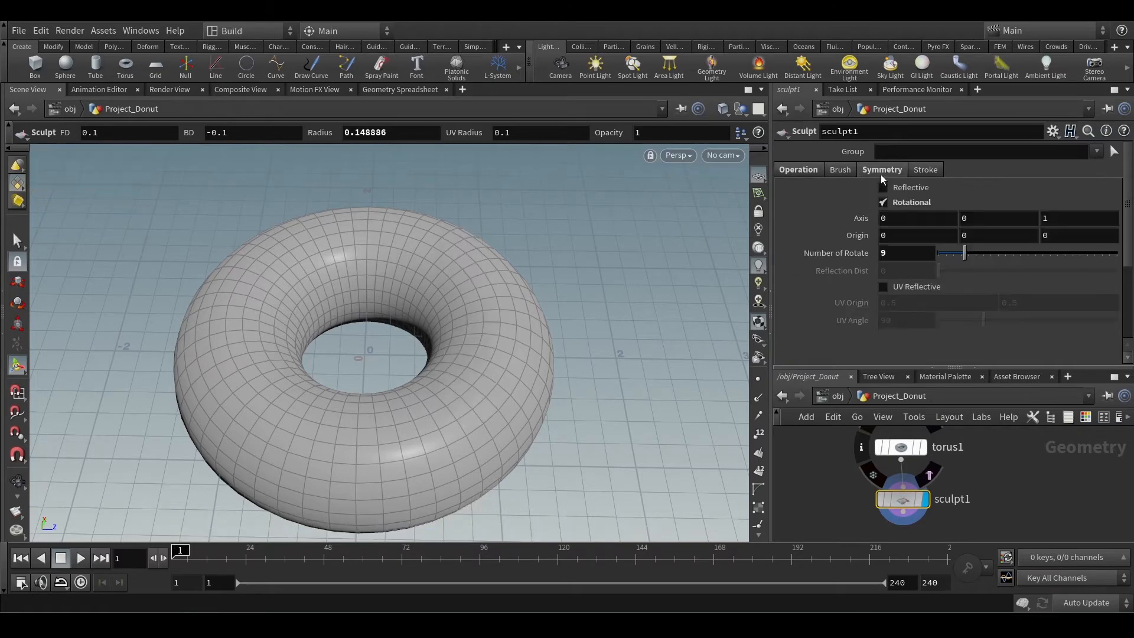
Sculpt a stroke on the donut's upper surface with Rotational symmetry and inspect the repeated bumps from below.
mouse_move(413, 270)
left_mouse_down()
mouse_move(455, 266)
mouse_move(443, 242)
left_mouse_up()
left_click_drag(539, 372, 459, 246, "alt")
middle_click_drag(458, 246, 454, 236, "alt")
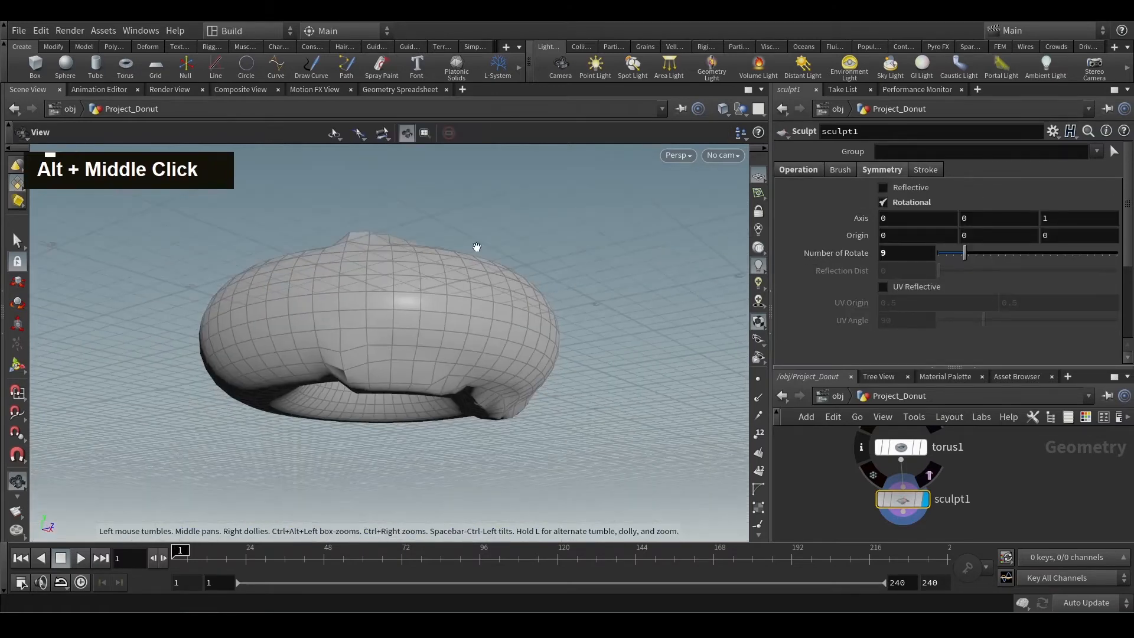
Set the Rotational symmetry's Number of Rotate to 18 and sculpt a stroke on the donut's upper surface.
left_click_drag(454, 236, 453, 241, "alt")
left_click_drag(392, 324, 450, 283, "alt")
middle_click_drag(449, 283, 483, 332, "alt")
left_click_drag(483, 332, 322, 286, "alt")
middle_click_drag(321, 286, 420, 342, "alt")
left_click_drag(420, 342, 494, 335, "alt")
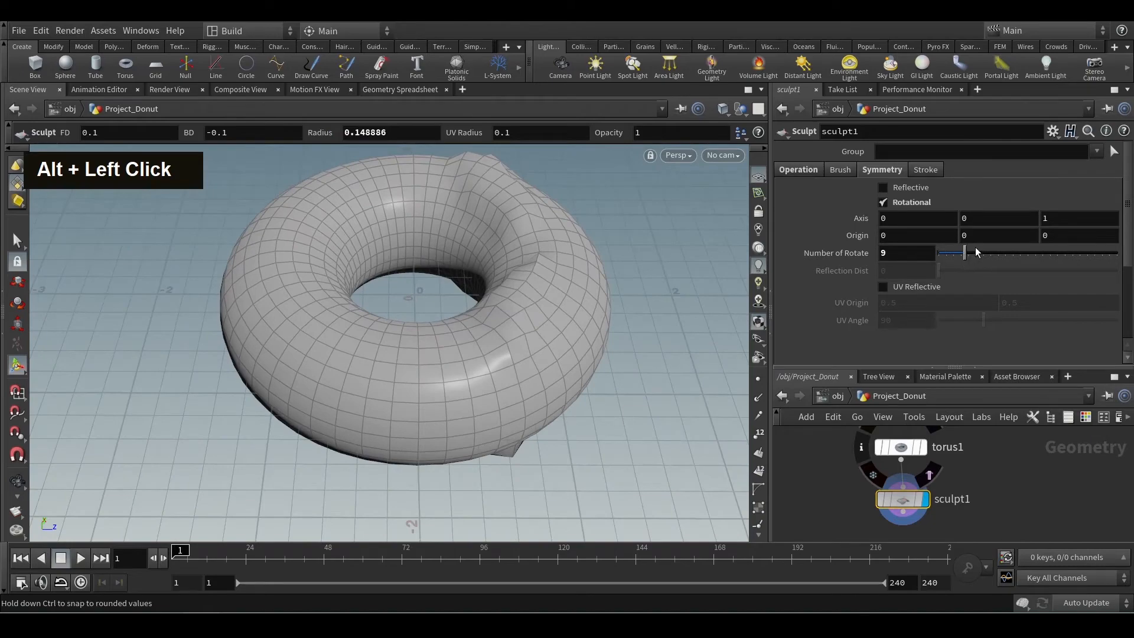
left_click_drag(986, 249, 997, 253)
left_click(288, 245)
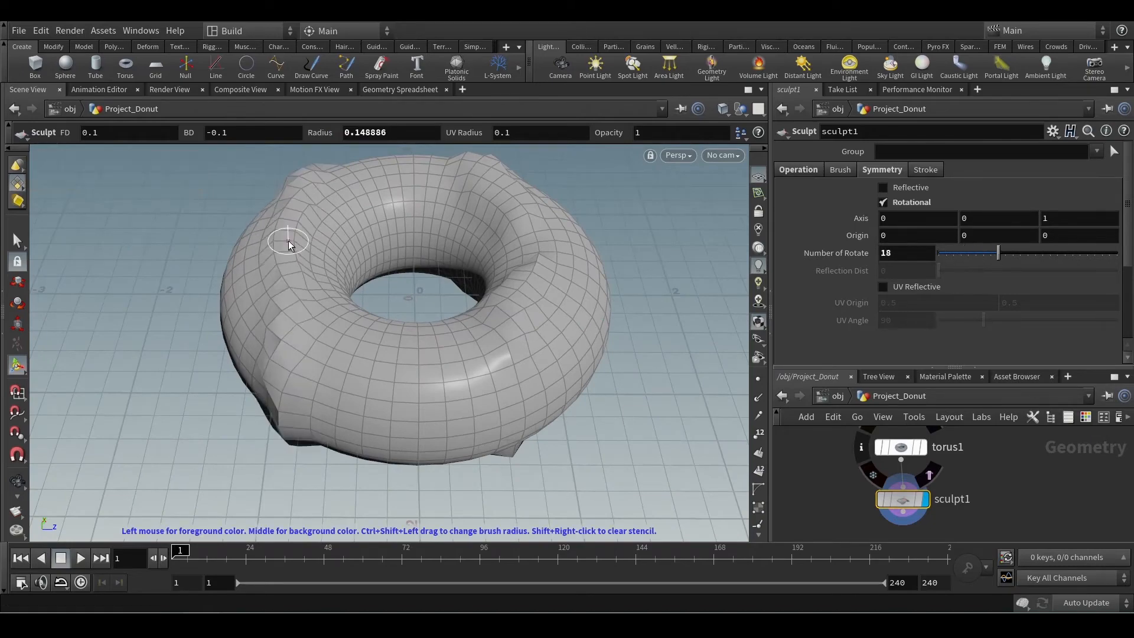
Examine the rotationally repeated bumps around the donut's outer edge and inner hole from several angles.
left_click_drag(278, 212, 458, 349, "alt")
middle_click_drag(458, 349, 253, 322, "alt")
left_click_drag(253, 321, 378, 313, "alt")
scroll(340, 353, "down", 3, "alt")
middle_click_drag(377, 314, 324, 358, "alt")
mouse_move(325, 358)
left_mouse_down("alt")
mouse_move(366, 324)
mouse_move(405, 392)
mouse_move(514, 410)
mouse_move(613, 370)
mouse_move(385, 405)
left_mouse_up("alt")
mouse_move(385, 405)
middle_mouse_down("alt")
mouse_move(481, 284)
mouse_move(567, 263)
middle_mouse_up("alt")
mouse_move(567, 262)
left_mouse_down("alt")
mouse_move(458, 278)
mouse_move(526, 274)
left_mouse_up("alt")
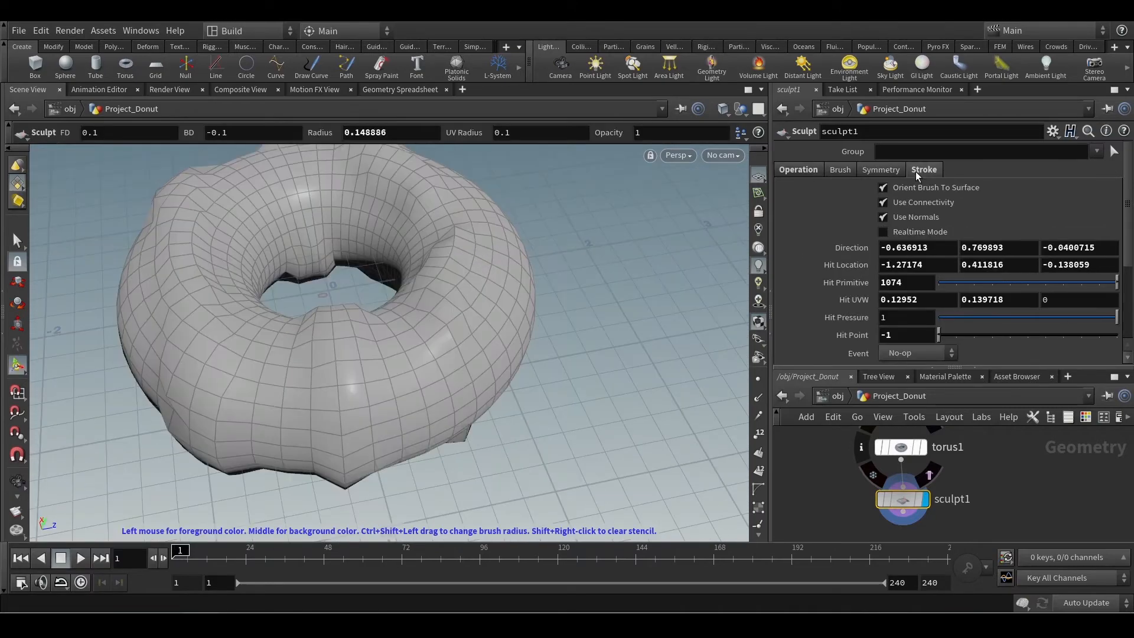
Turn off Rotational symmetry on sculpt1, review the operation and brush settings, and change the brush shape to Square.
left_click(849, 170)
left_click(880, 170)
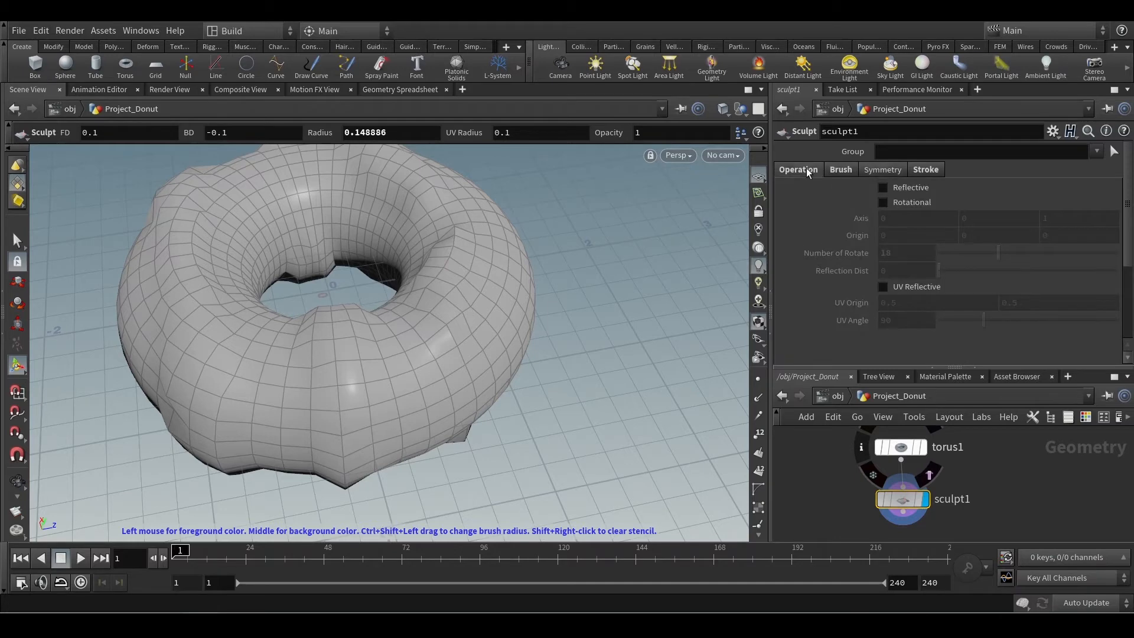
left_click(807, 171)
left_click(877, 171)
left_click(858, 173)
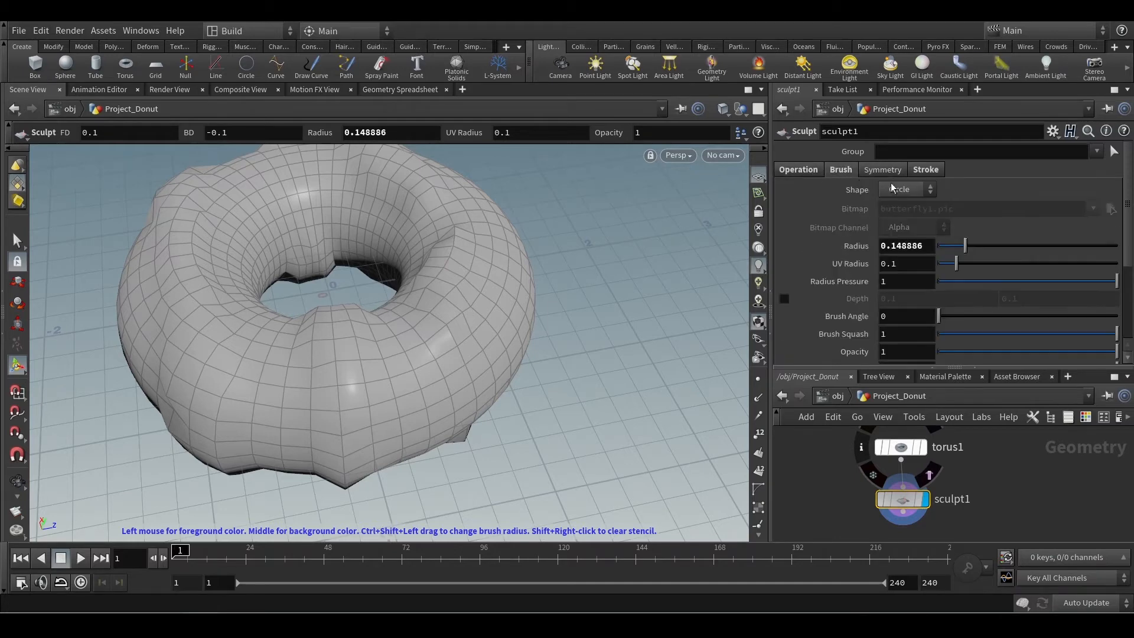
scroll(940, 190, "up", 1)
left_click(909, 190)
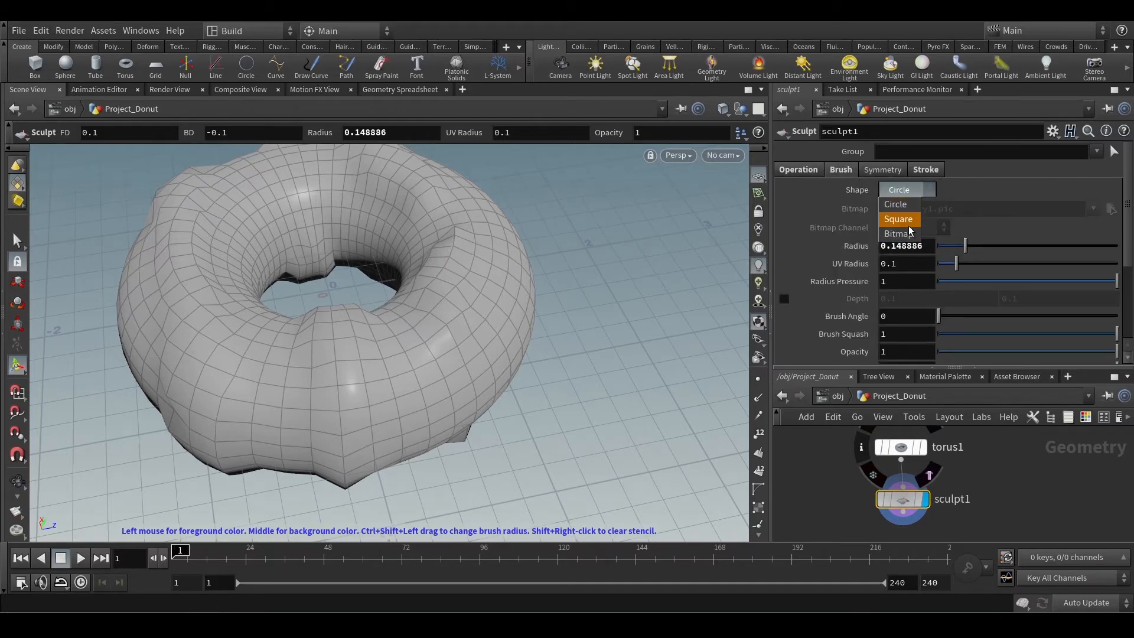
left_click(906, 213)
left_click_drag(488, 312, 372, 387)
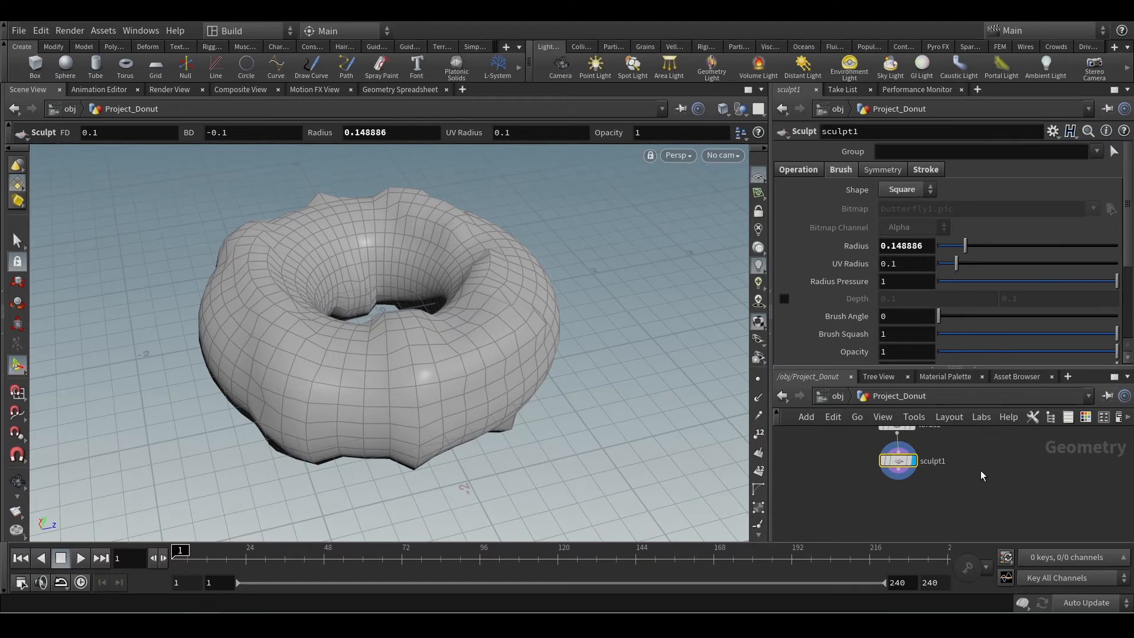
Try raising torus1's Columns to 54 to see its effect on the sculpted donut, and undo the change.
scroll(989, 462, "up", 2)
mouse_move(978, 460)
middle_mouse_down()
mouse_move(996, 494)
mouse_move(1039, 460)
middle_mouse_up()
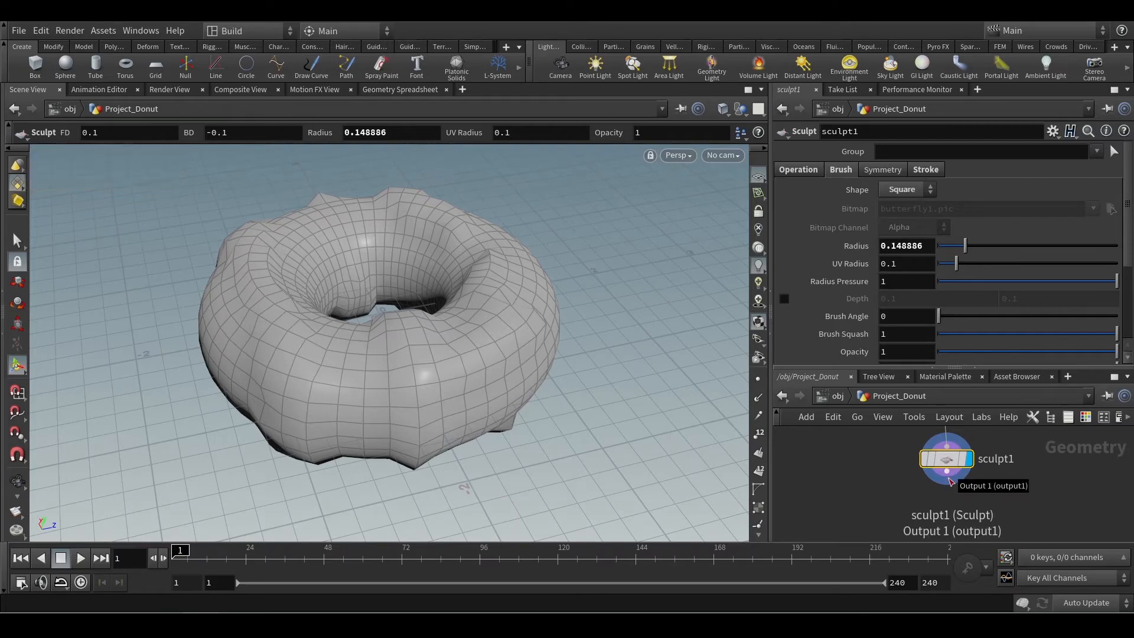
middle_click_drag(991, 489, 960, 481)
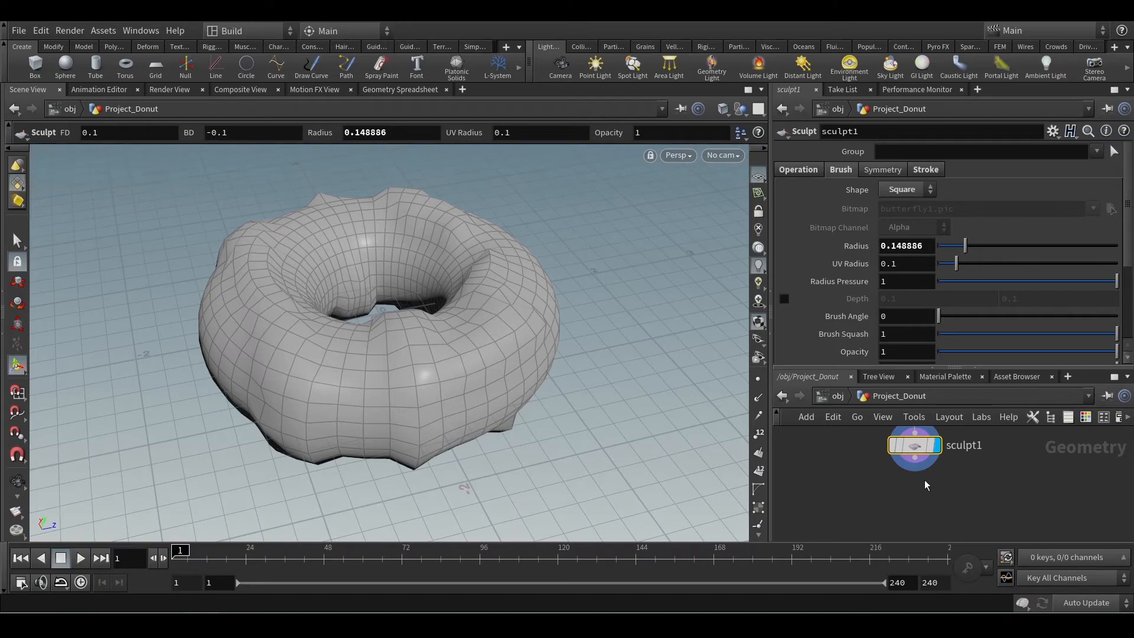
mouse_move(485, 410)
left_mouse_down("alt")
mouse_move(507, 398)
mouse_move(526, 321)
mouse_move(679, 449)
left_mouse_up("alt")
middle_click_drag(851, 472, 874, 531)
left_click_drag(866, 442, 994, 495)
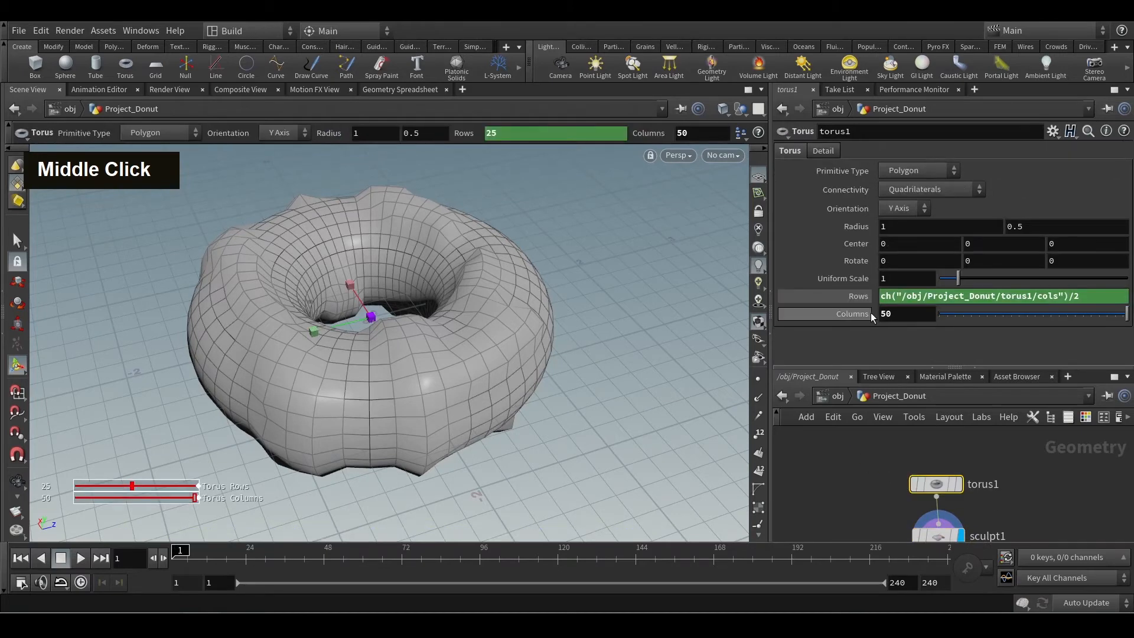
middle_click_drag(899, 321, 924, 328)
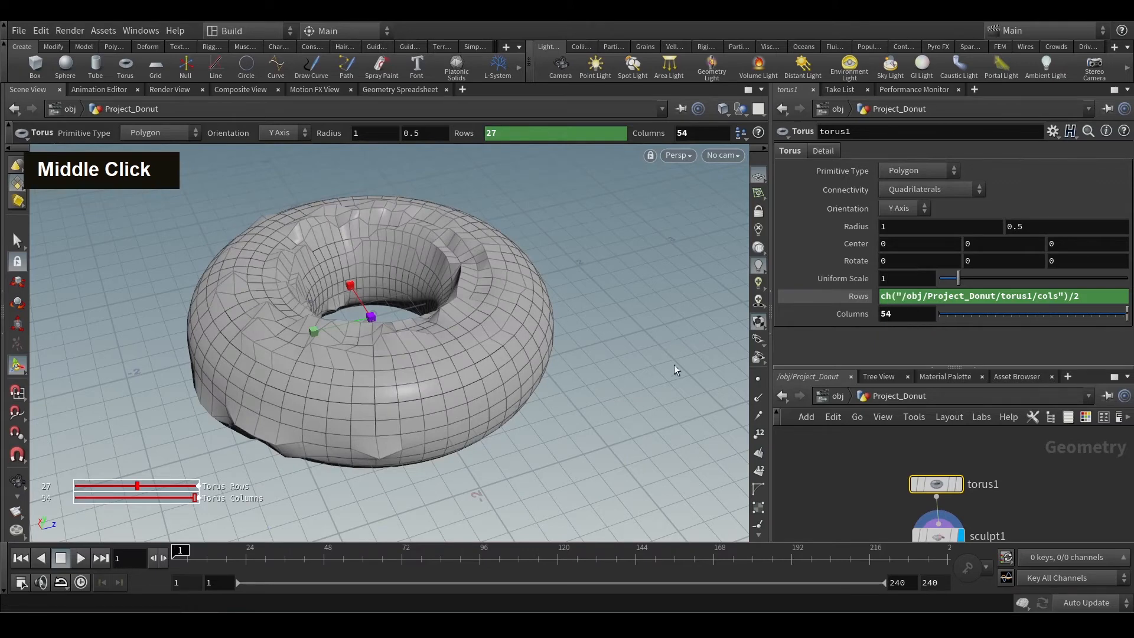
key("ctrl+z")
Add a Subdivide node fed by sculpt1's output and display its result.
middle_click_drag(556, 385, 582, 332, "alt")
left_click_drag(581, 332, 583, 389, "alt")
middle_click_drag(835, 488, 815, 422)
mouse_move(929, 467)
middle_click_drag(1014, 501, 1011, 471)
left_click(917, 453)
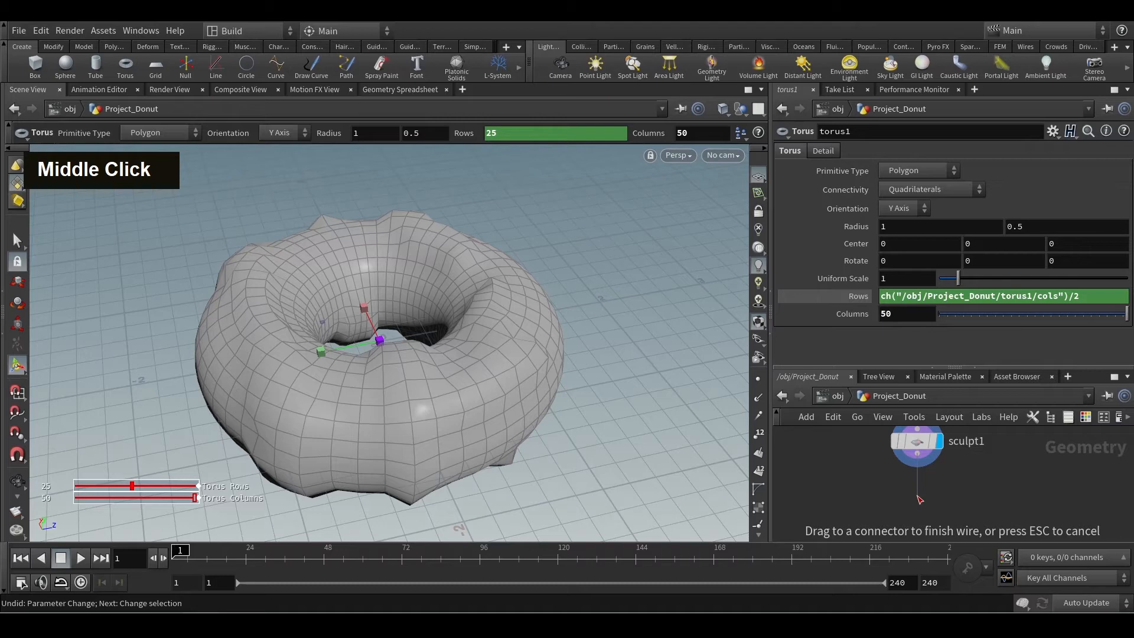
key("Tab")
type("sub")
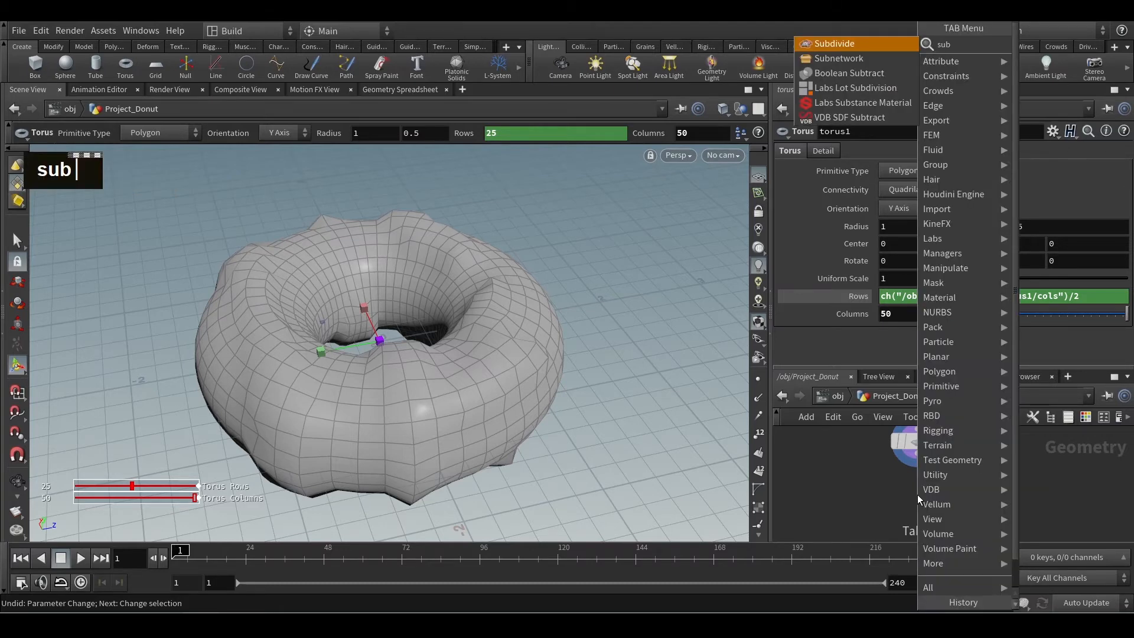
key("Return")
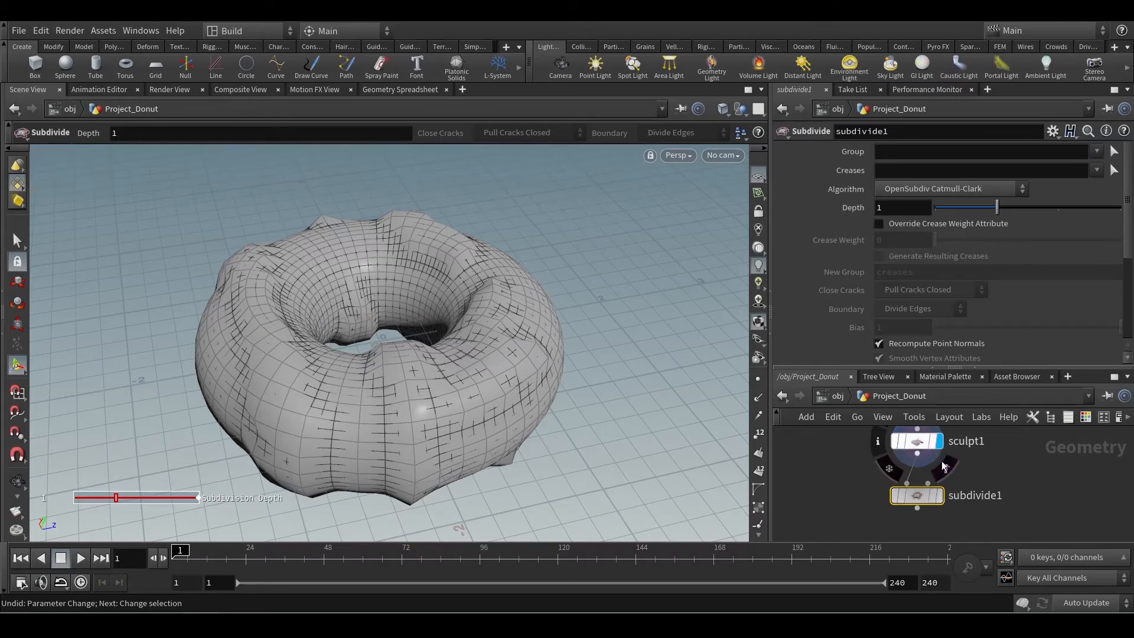
left_click(943, 497)
Inspect the subdivided donut and set torus1's Columns to 53.
left_click_drag(577, 476, 574, 352, "alt")
scroll(519, 423, "down", 2, "alt")
left_click_drag(519, 422, 496, 459, "alt")
middle_click_drag(496, 458, 506, 466, "alt")
left_click_drag(506, 466, 495, 440, "alt")
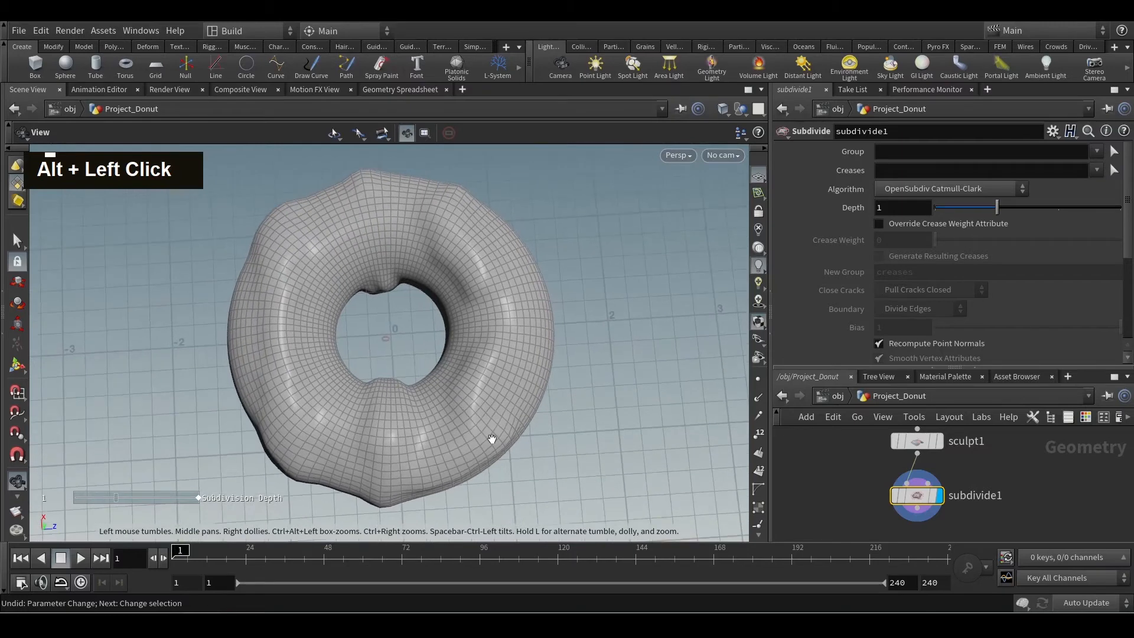
key("Return")
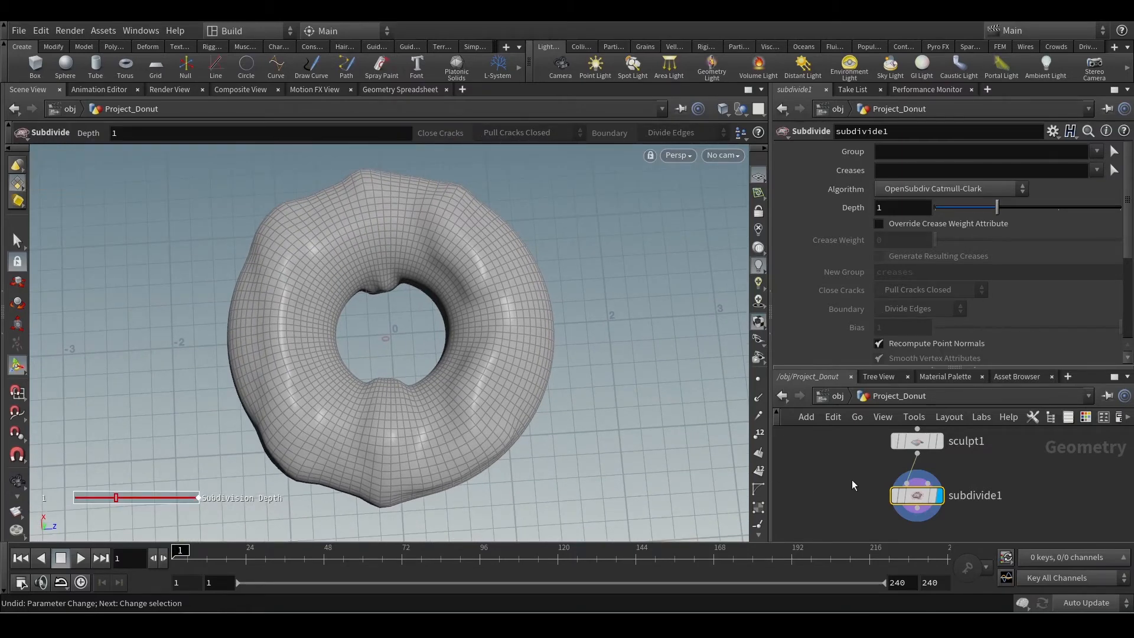
middle_click_drag(871, 461, 868, 520)
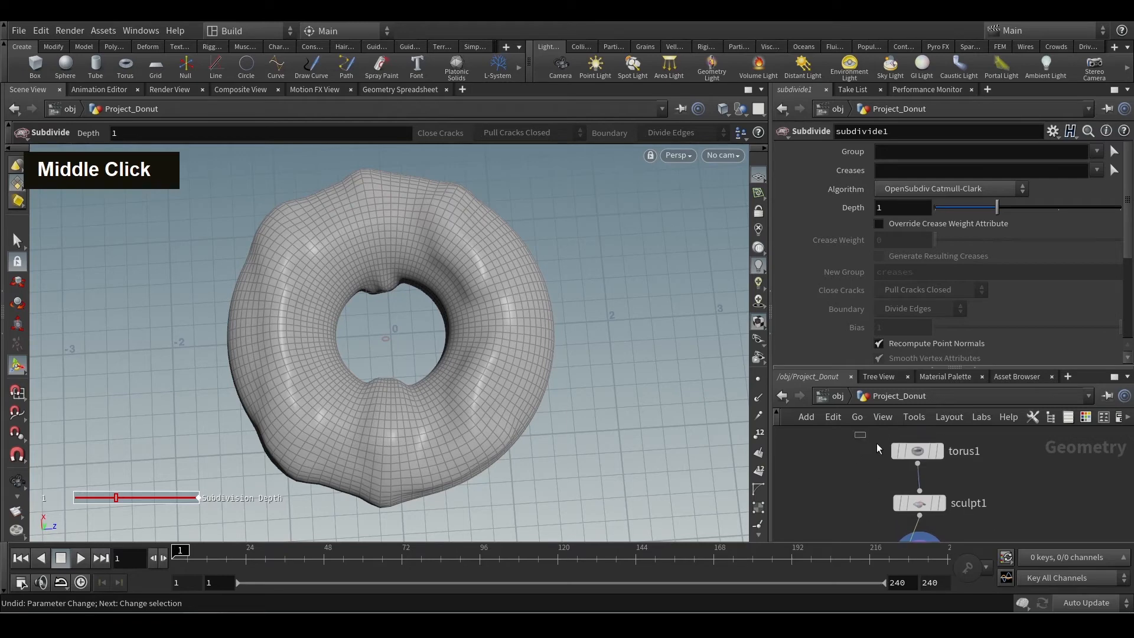
left_click(956, 460)
middle_click_drag(901, 316, 929, 319)
Widen the parameter and network panes and give the network editor more height.
left_click_drag(635, 460, 614, 324, "alt")
middle_click_drag(615, 325, 615, 309, "alt")
left_click_drag(615, 309, 602, 435, "alt")
scroll(602, 435, "down", 2, "alt")
scroll(868, 505, "down", 3)
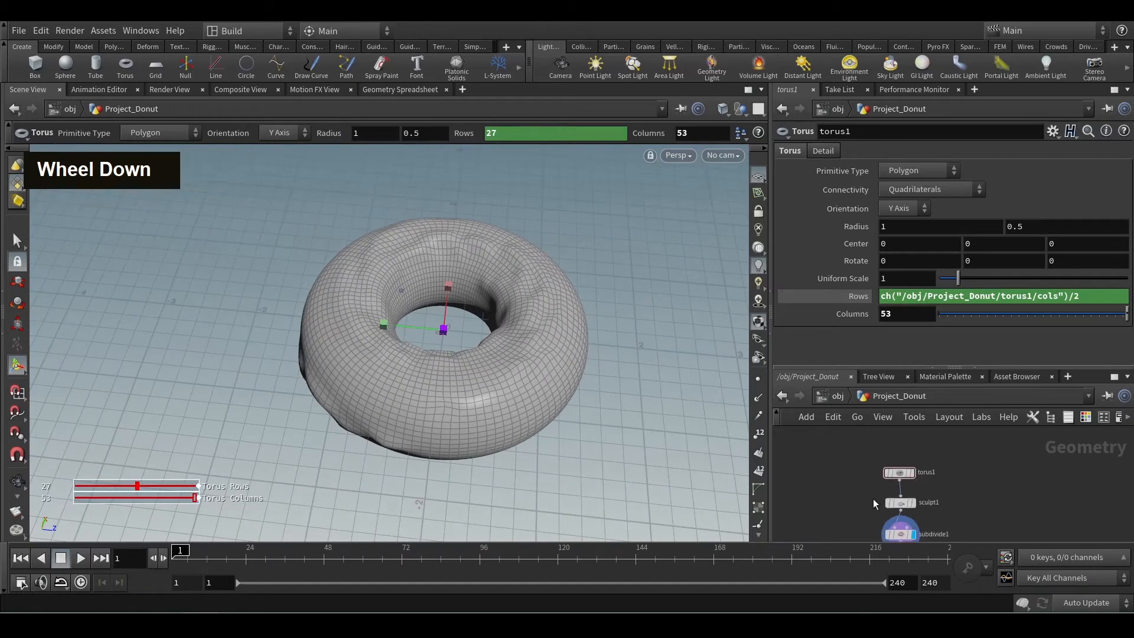
left_click_drag(770, 463, 630, 463)
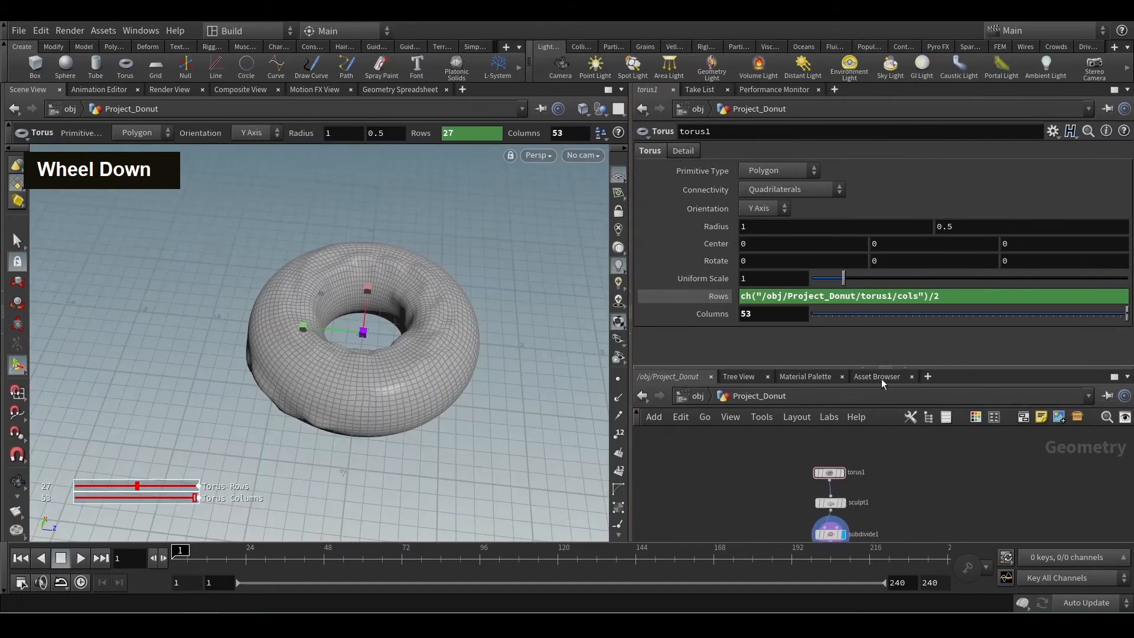
left_click_drag(915, 367, 914, 293)
scroll(874, 481, "up", 1)
middle_click_drag(871, 481, 920, 448)
scroll(909, 416, "up", 2)
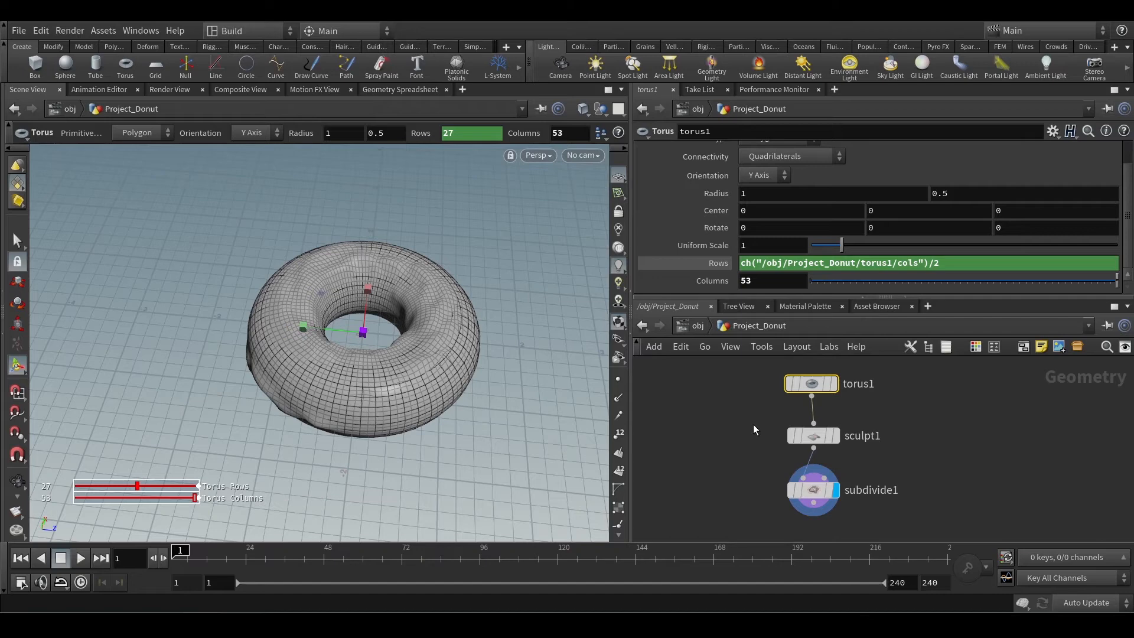
Select subdivide1 and inspect the subdivided donut.
left_click(797, 489)
middle_click_drag(777, 474, 815, 454)
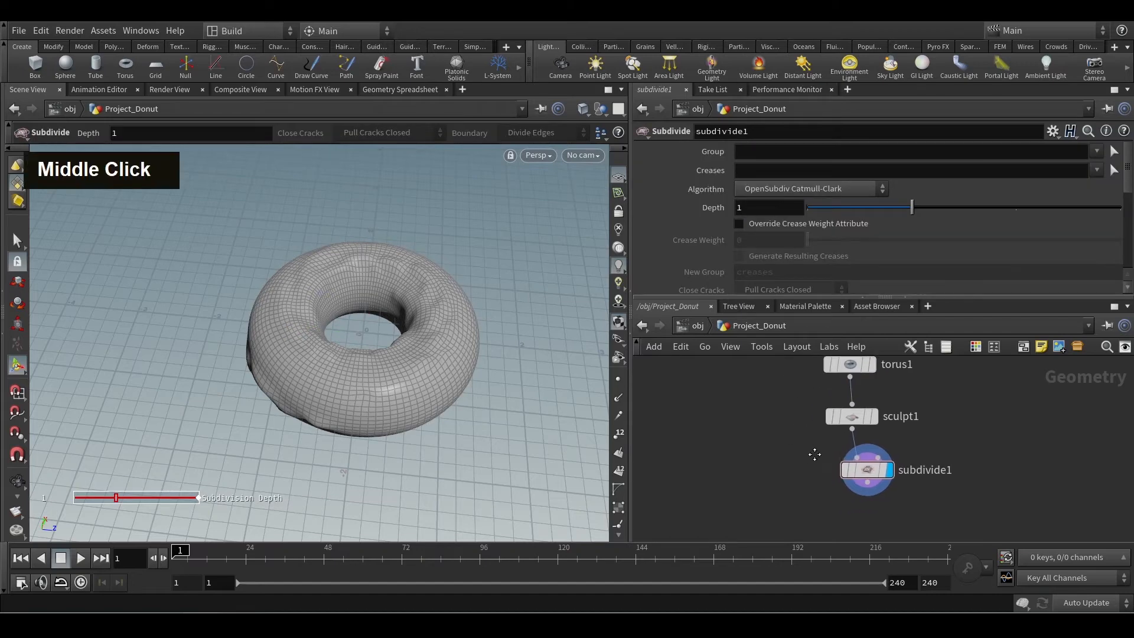
left_click_drag(470, 461, 507, 448, "alt")
scroll(494, 384, "up", 2, "alt")
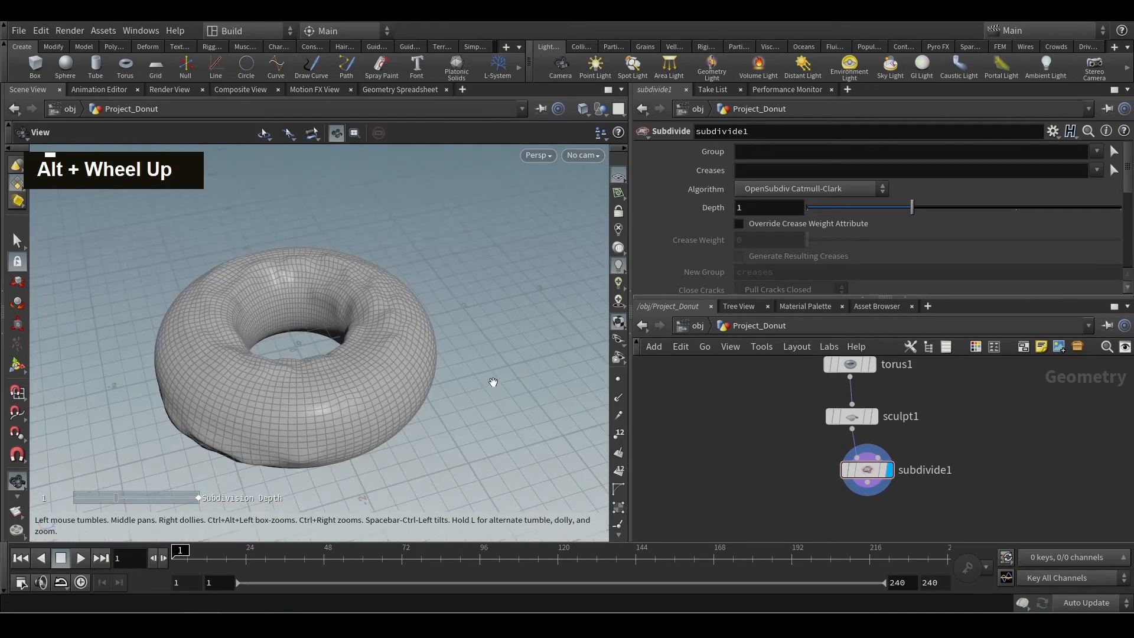
middle_click_drag(494, 384, 499, 455, "alt")
left_click_drag(498, 455, 660, 459, "alt")
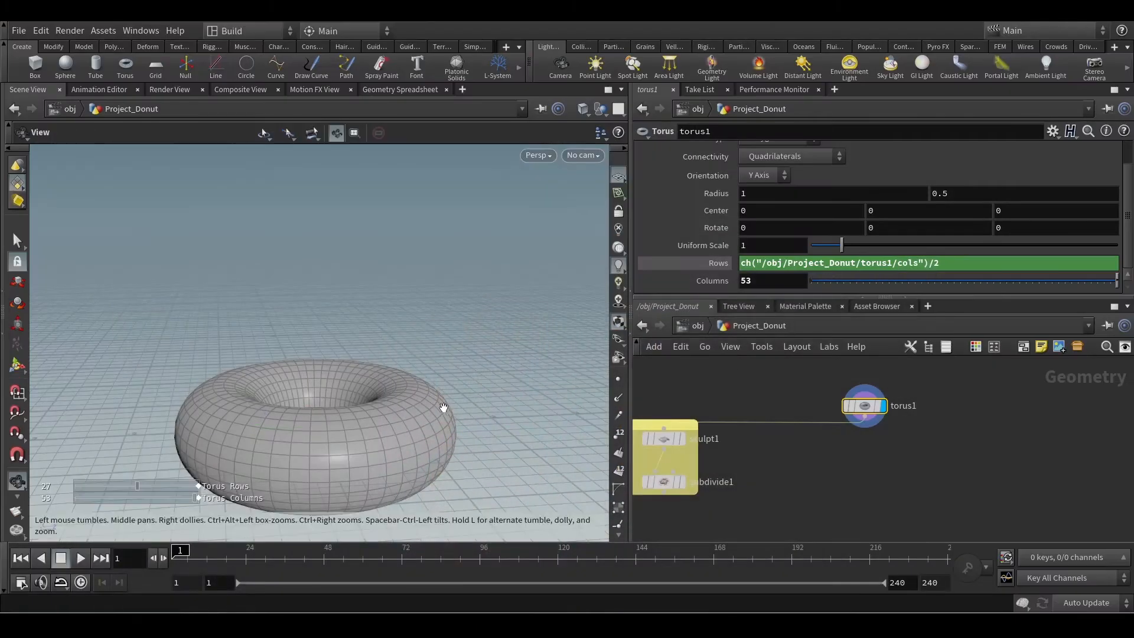
Examine the plain torus1 shape from above and from oblique angles.
left_click_drag(444, 407, 480, 481, "alt")
middle_click_drag(481, 481, 501, 357, "alt")
left_click_drag(501, 357, 434, 366, "alt")
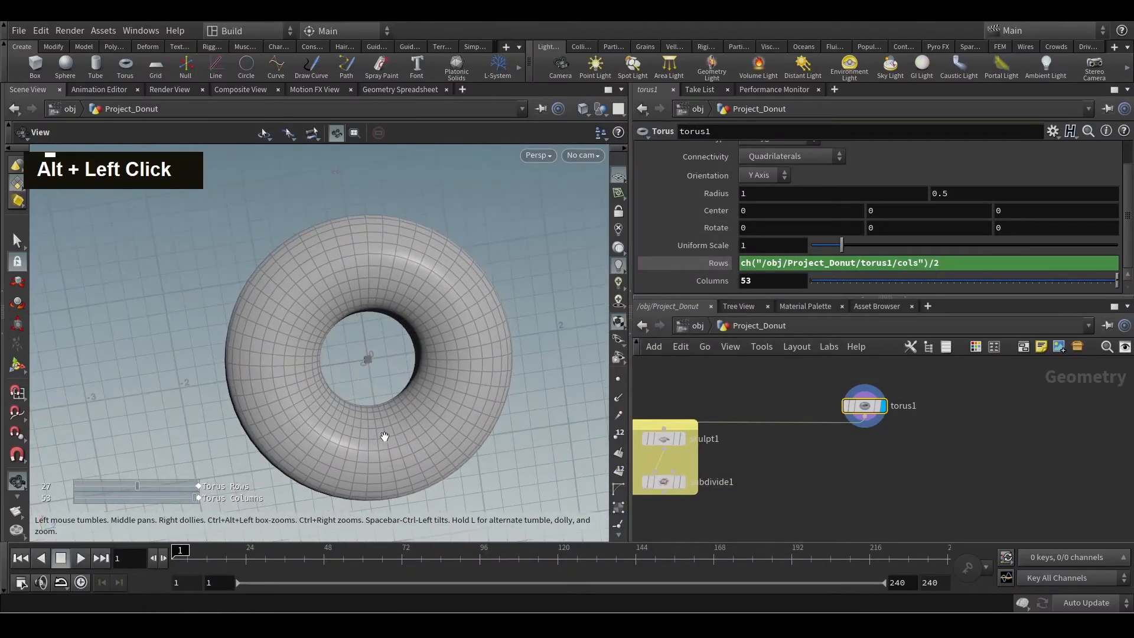
key("Return")
left_click_drag(483, 319, 522, 371, "alt")
middle_click_drag(523, 371, 473, 307, "alt")
left_click_drag(473, 308, 362, 325, "alt")
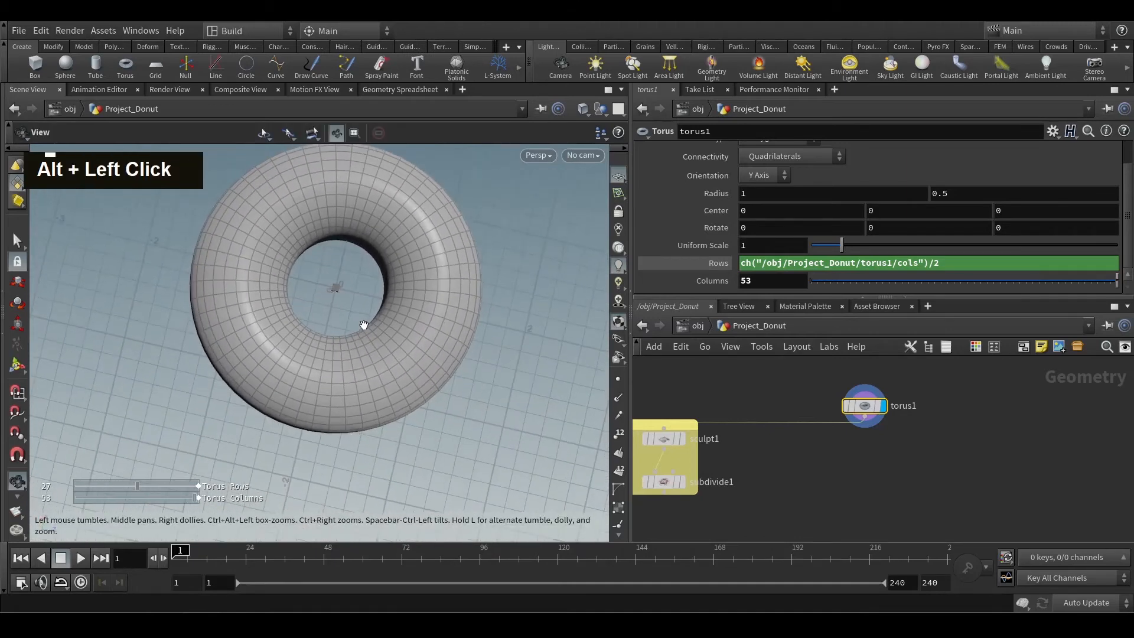
middle_click_drag(362, 324, 327, 391, "alt")
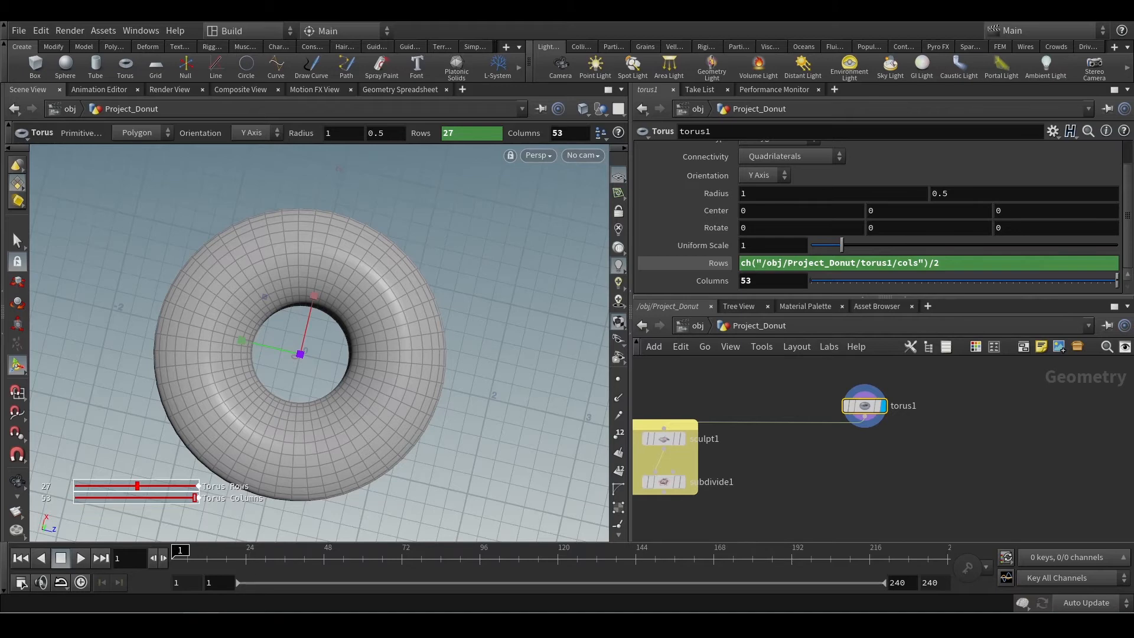
Switch to Photos to view the donut reference picture and the node overview image, and return to Houdini.
left_click(345, 553)
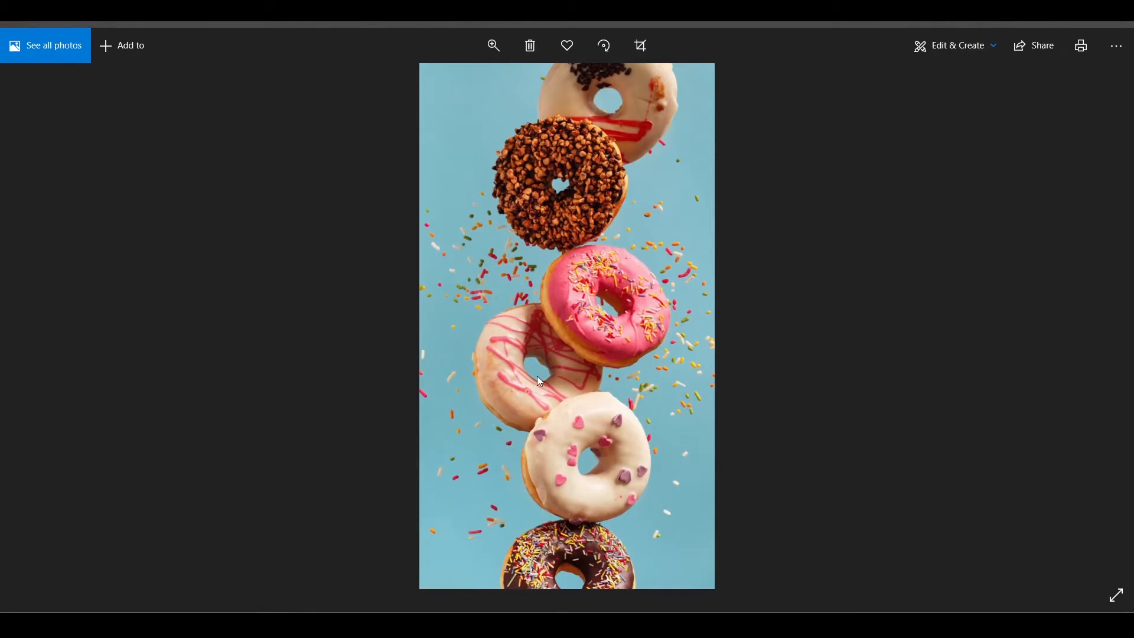
left_click(1047, 24)
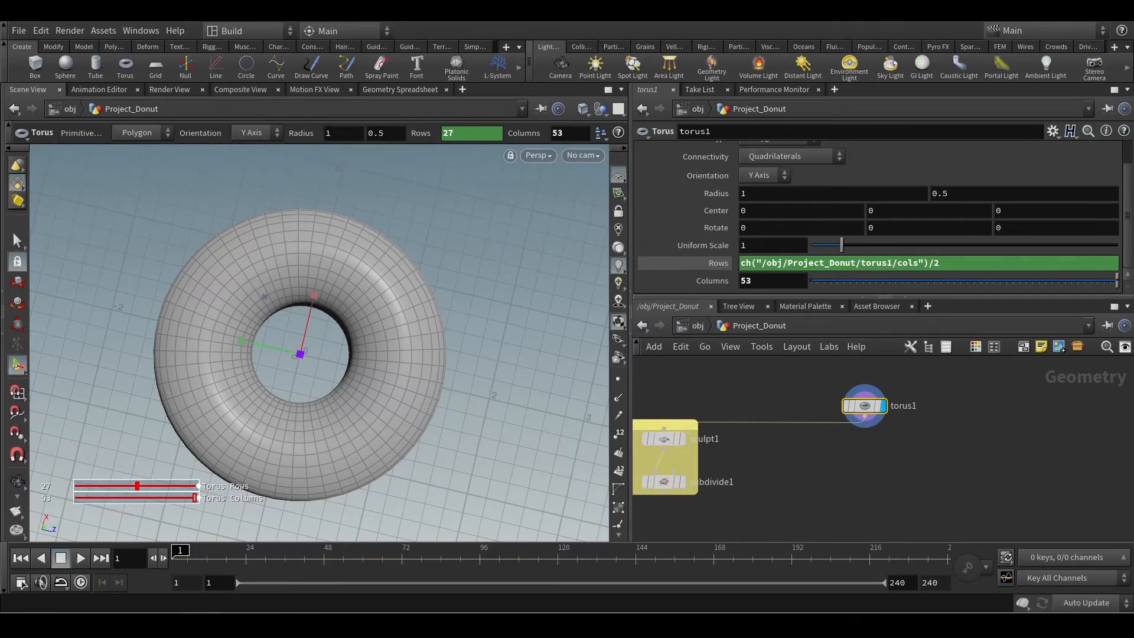
left_click(247, 559)
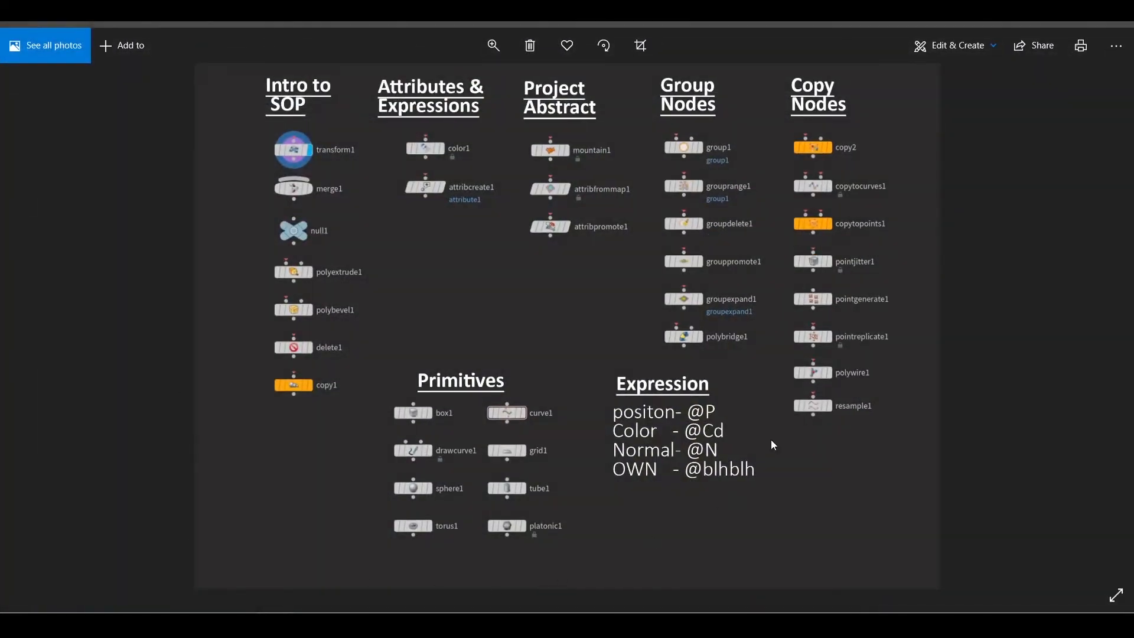
left_click(1049, 24)
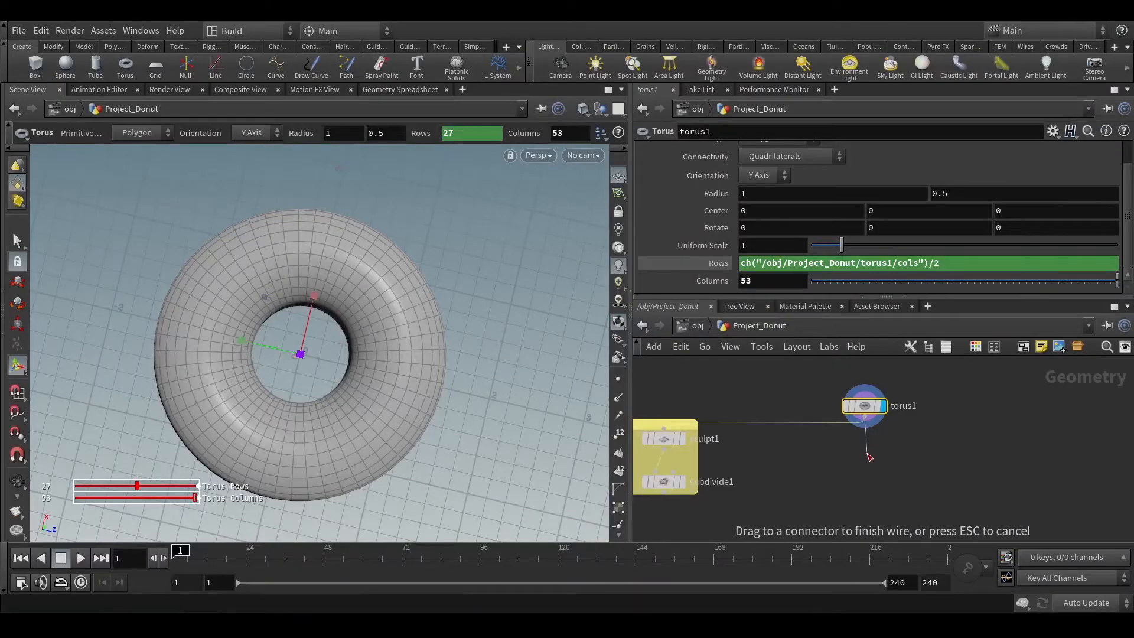
Add a Group node fed by torus1's output, place it below the torus, and display its result.
key("Tab")
type("grou")
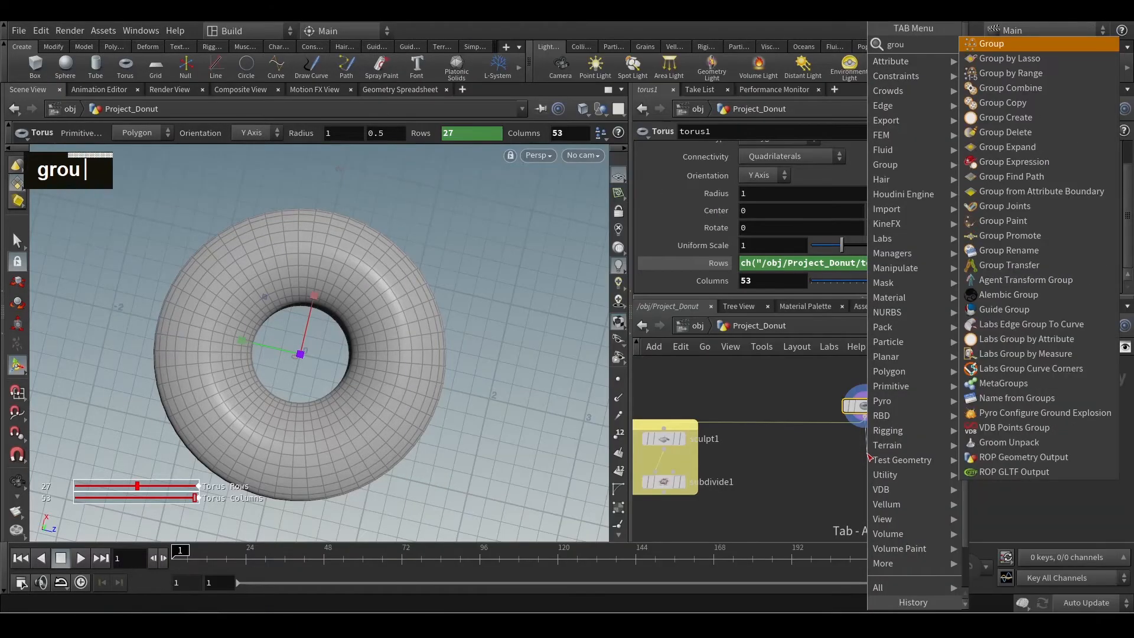
type("p")
key("Return")
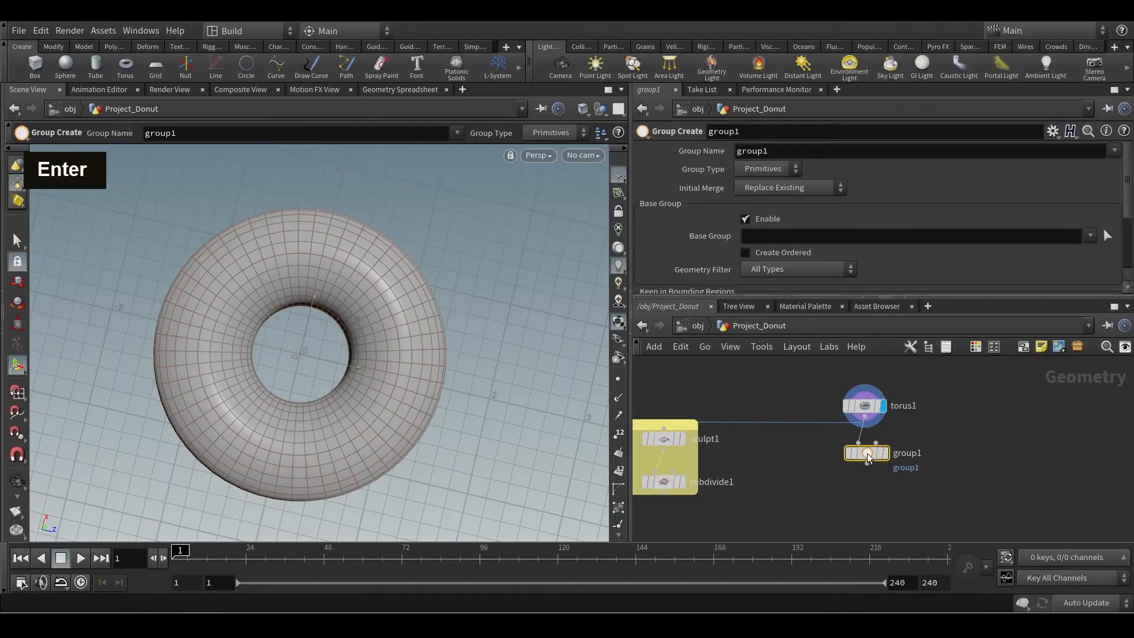
left_click(876, 468)
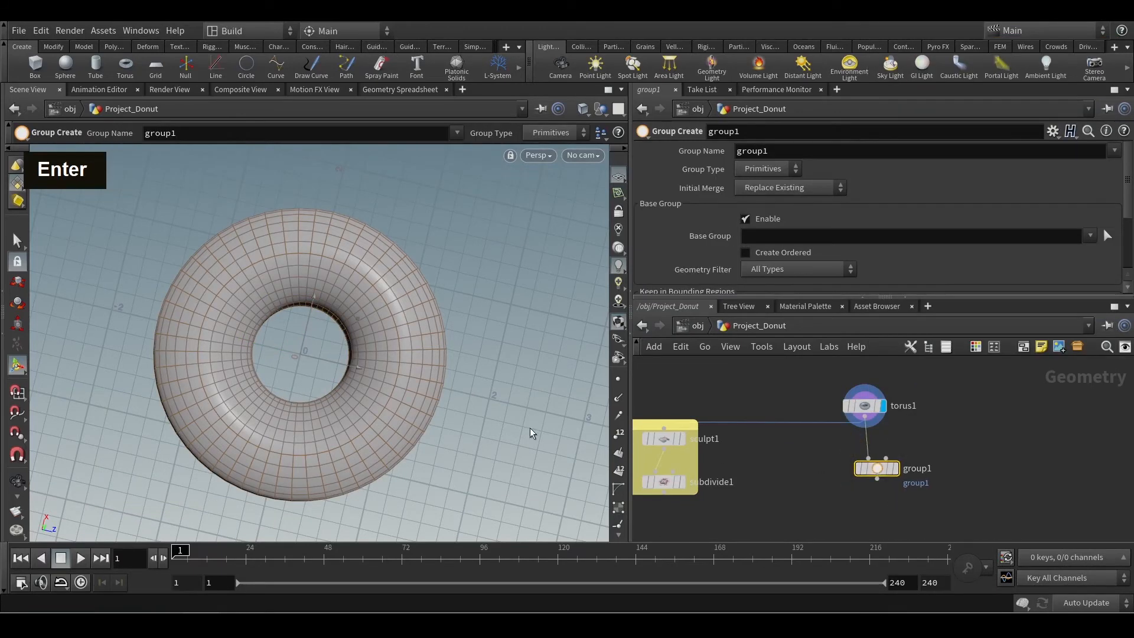
scroll(388, 357, "up", 3, "alt")
middle_click_drag(388, 357, 392, 304, "alt")
left_click_drag(393, 303, 421, 181, "alt")
left_click_drag(392, 352, 378, 285, "alt")
left_click_drag(455, 392, 497, 356, "alt")
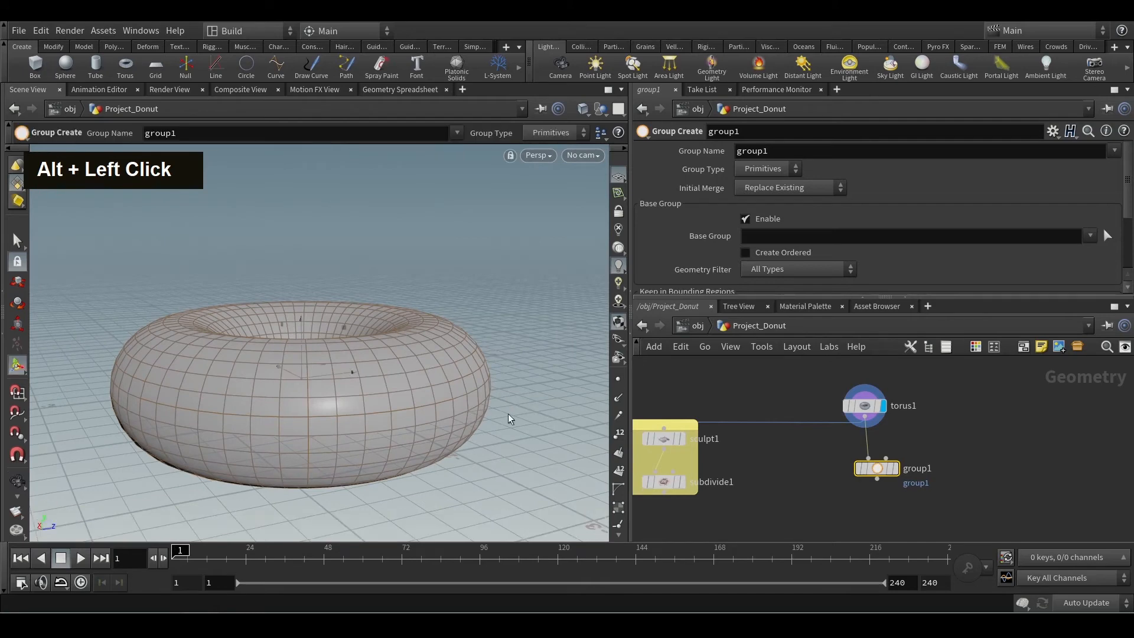
left_click(897, 469)
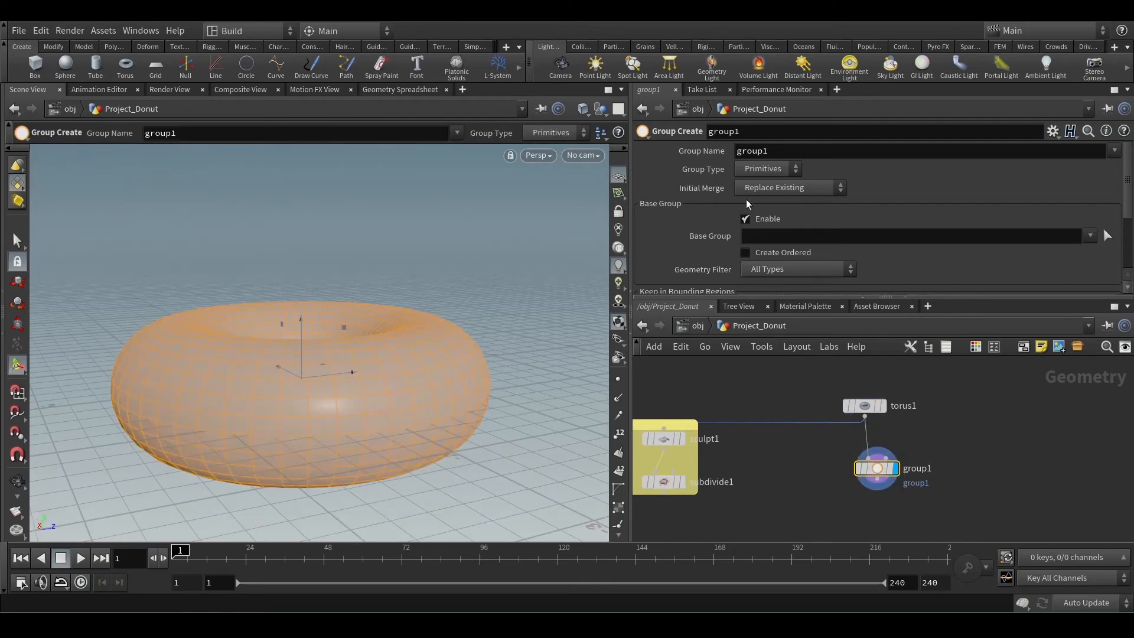
Enable Keep in Bounding Regions on group1 and size its bounding box to about 2.00 × 0.37 × 2.28 across the torus's underside.
scroll(697, 178, "down", 2)
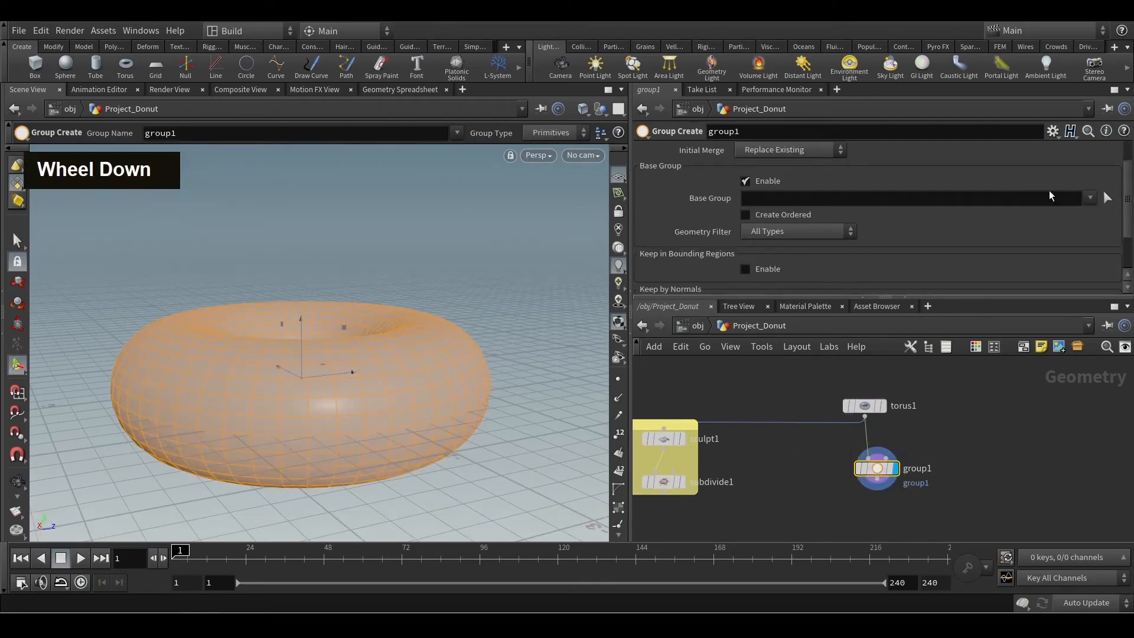
scroll(880, 206, "down", 1)
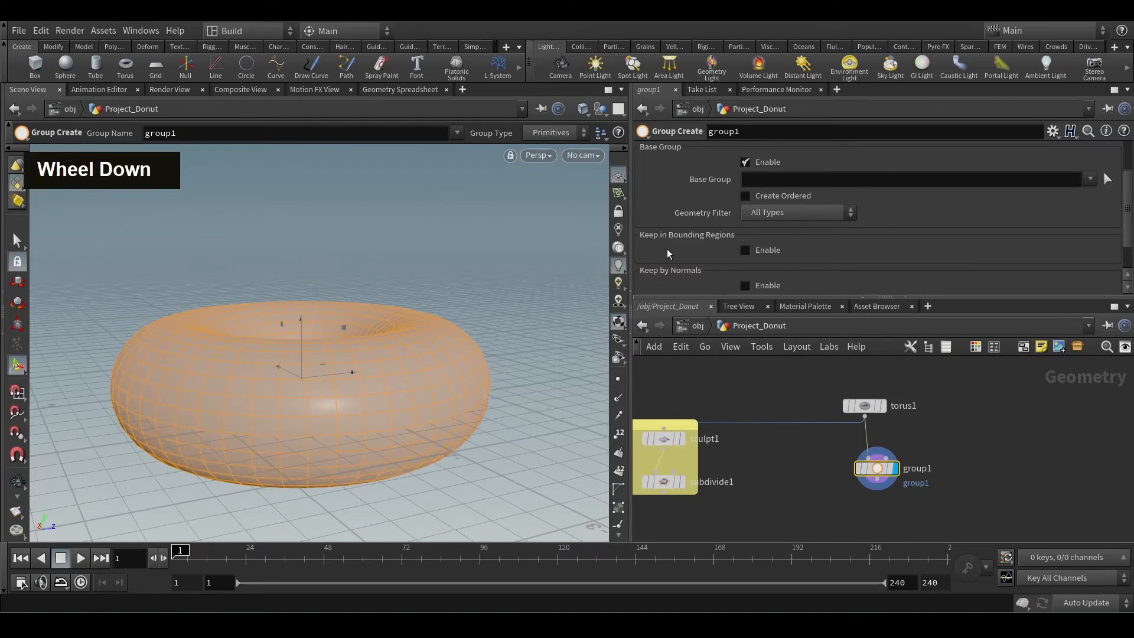
scroll(706, 242, "down", 1)
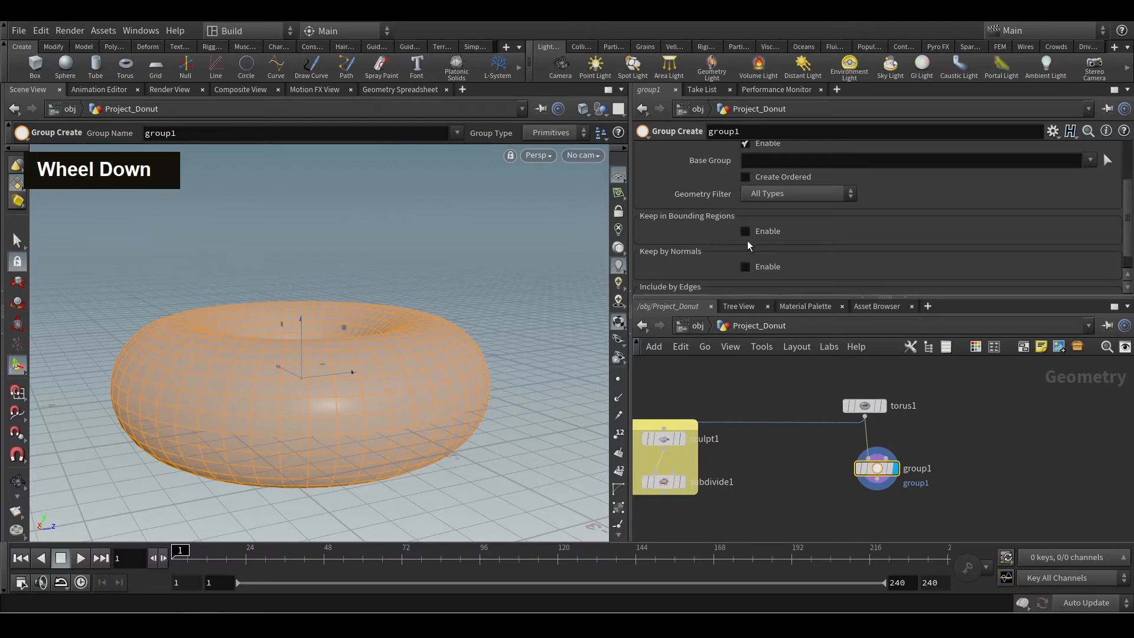
left_click(744, 231)
left_click_drag(292, 308, 391, 525)
left_click_drag(400, 438, 376, 399, "alt")
left_click(746, 231)
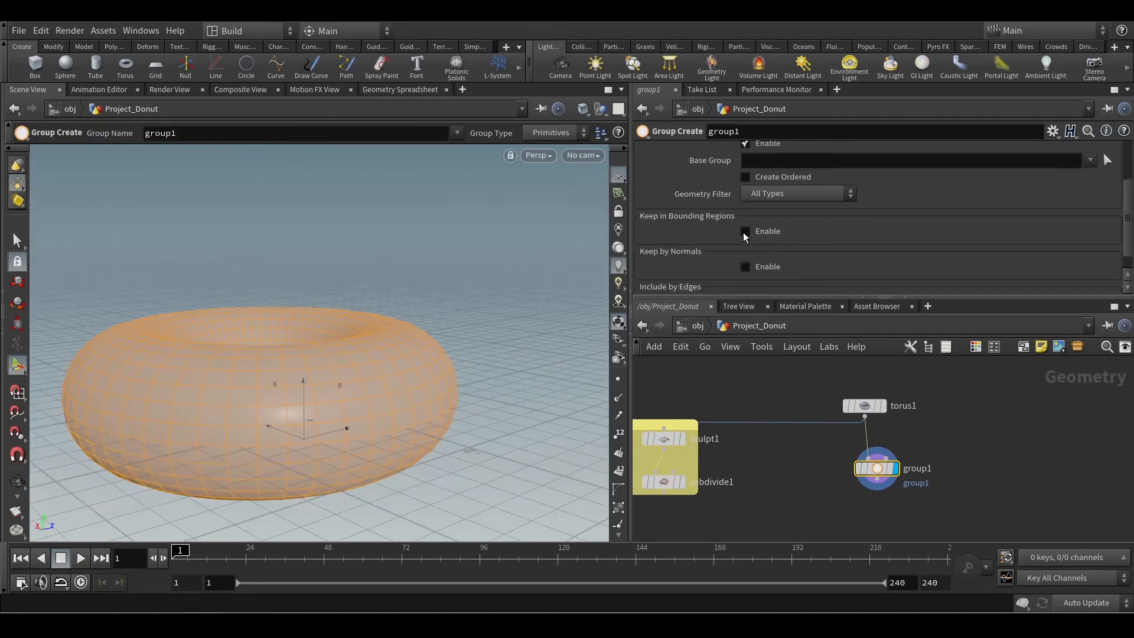
left_click(745, 232)
left_click_drag(324, 471, 324, 482, "alt")
left_click_drag(258, 431, 174, 455)
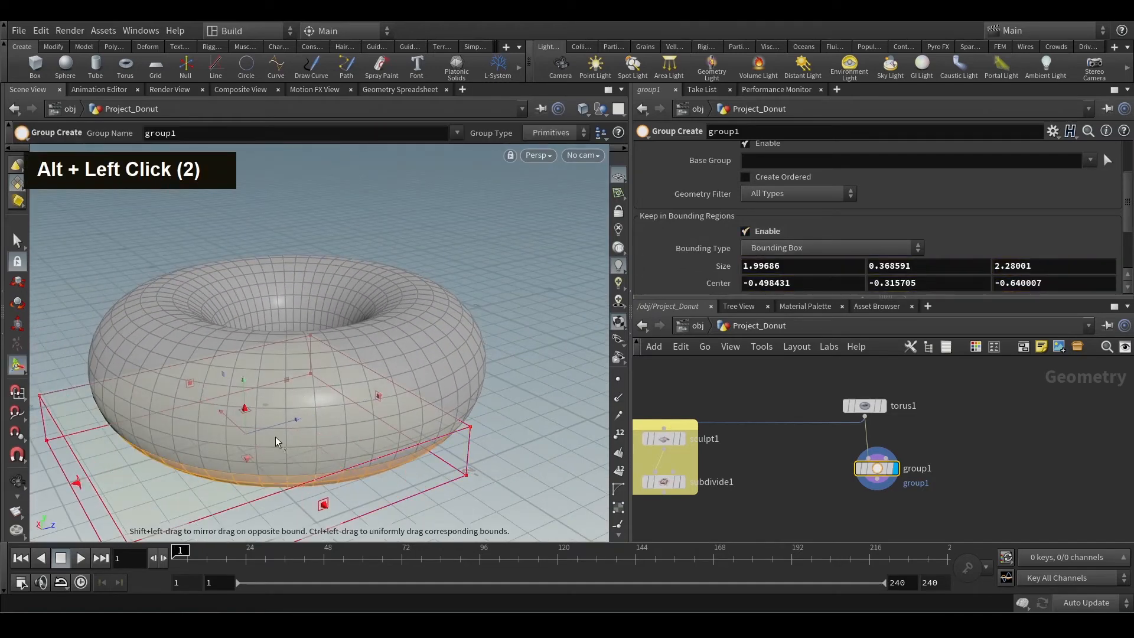
Try raising torus1's uniform scale to 1.56.
middle_click_drag(355, 406, 310, 361, "alt")
left_click_drag(310, 361, 825, 388, "alt")
left_click(864, 405)
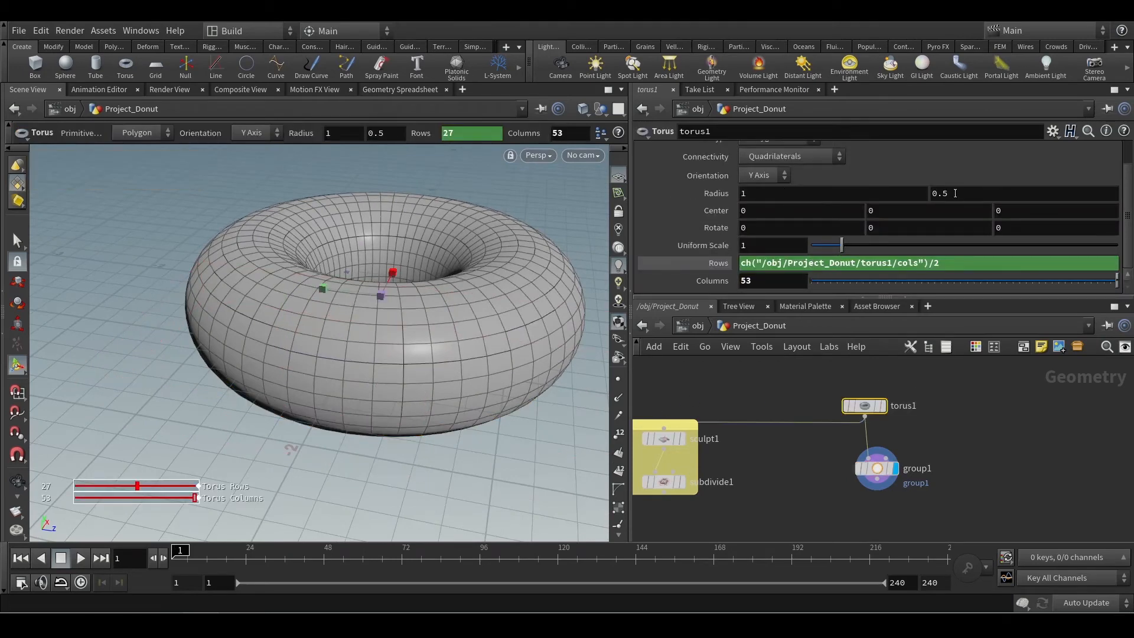
left_click_drag(822, 243, 858, 240)
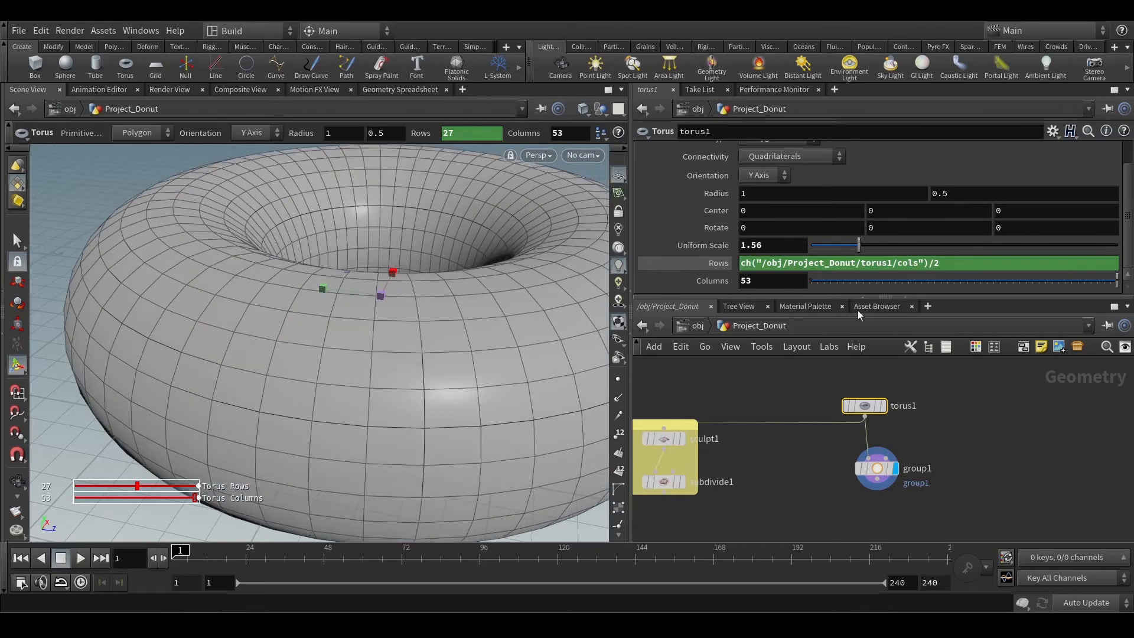
Stretch group1's bounding box along Z to a size of about 5.27.
left_click(877, 469)
middle_click_drag(378, 295, 366, 266, "alt")
scroll(413, 238, "down", 3, "alt")
left_click_drag(413, 238, 546, 296, "alt")
key("Return")
middle_click_drag(366, 299, 408, 303, "alt")
left_click_drag(317, 304, 491, 307, "alt")
middle_click_drag(298, 288, 376, 283, "alt")
left_click_drag(376, 284, 324, 301, "alt")
key("Return")
left_click_drag(200, 289, 47, 302)
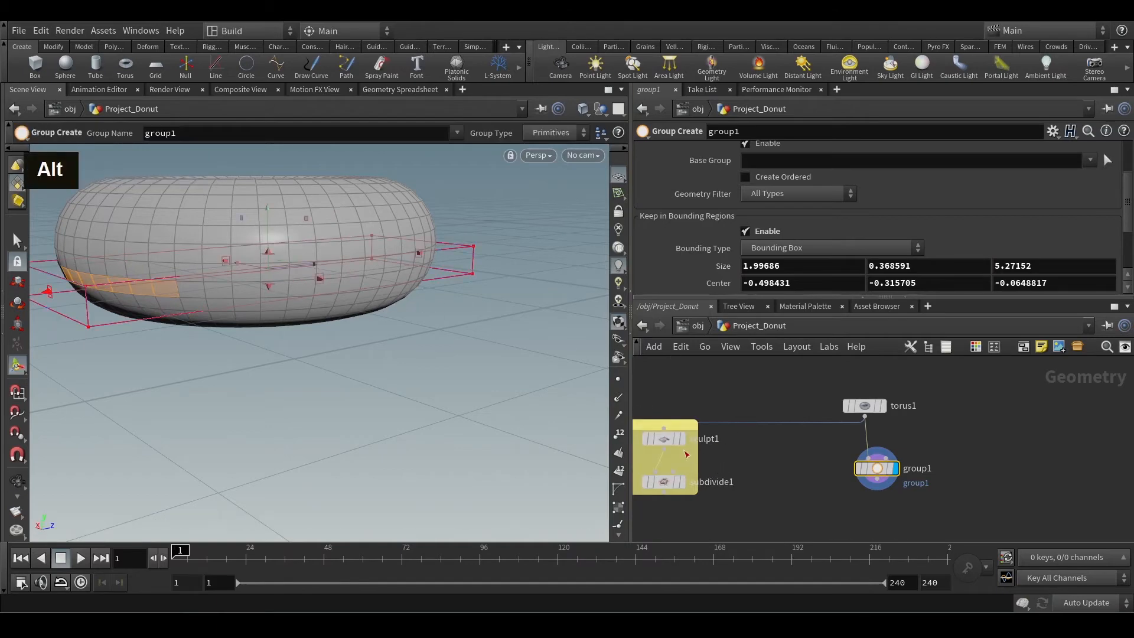
Place the group1 node directly below torus1 and display torus1's result.
mouse_move(664, 433)
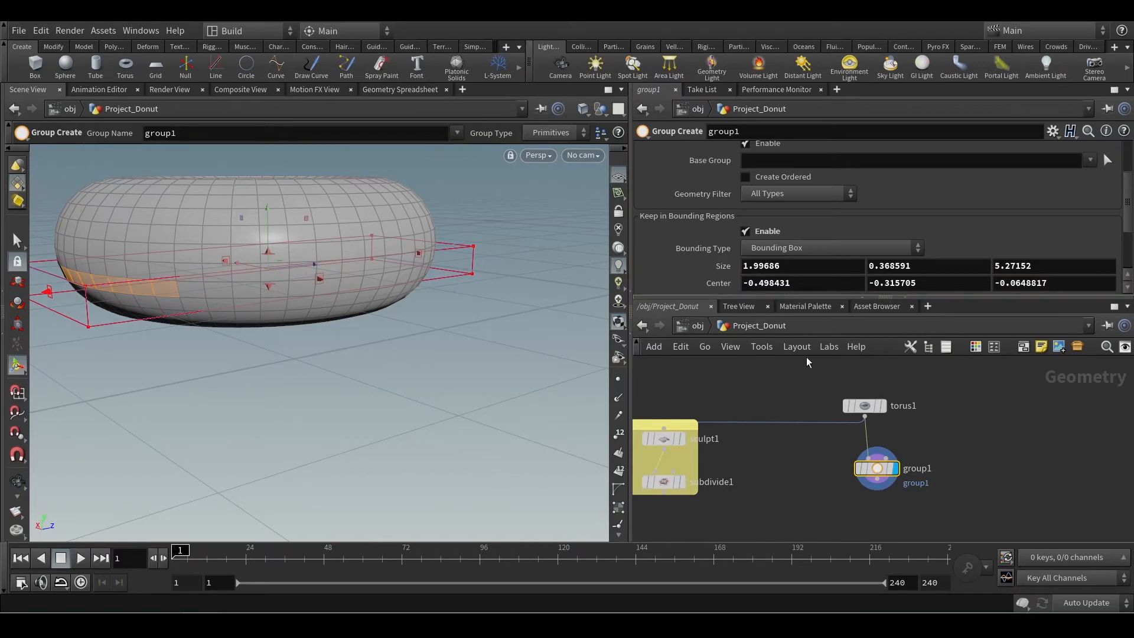
left_click(864, 405)
left_click_drag(408, 277, 402, 325, "alt")
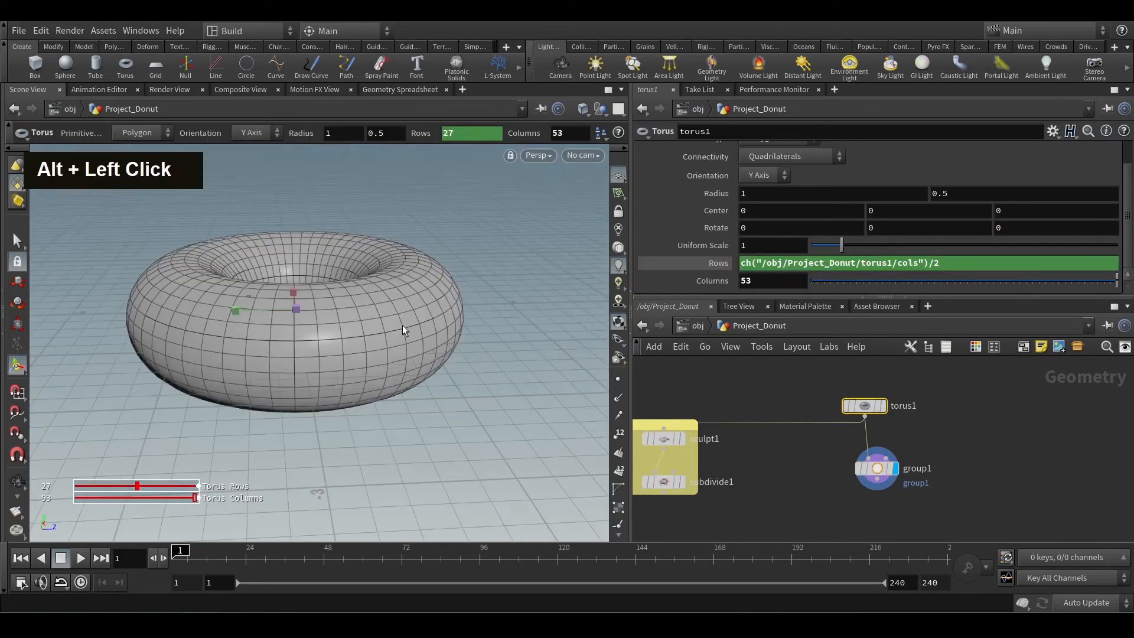
middle_click_drag(402, 324, 450, 359, "alt")
mouse_move(413, 355)
left_mouse_down("alt")
mouse_move(374, 347)
mouse_move(402, 348)
left_mouse_up("alt")
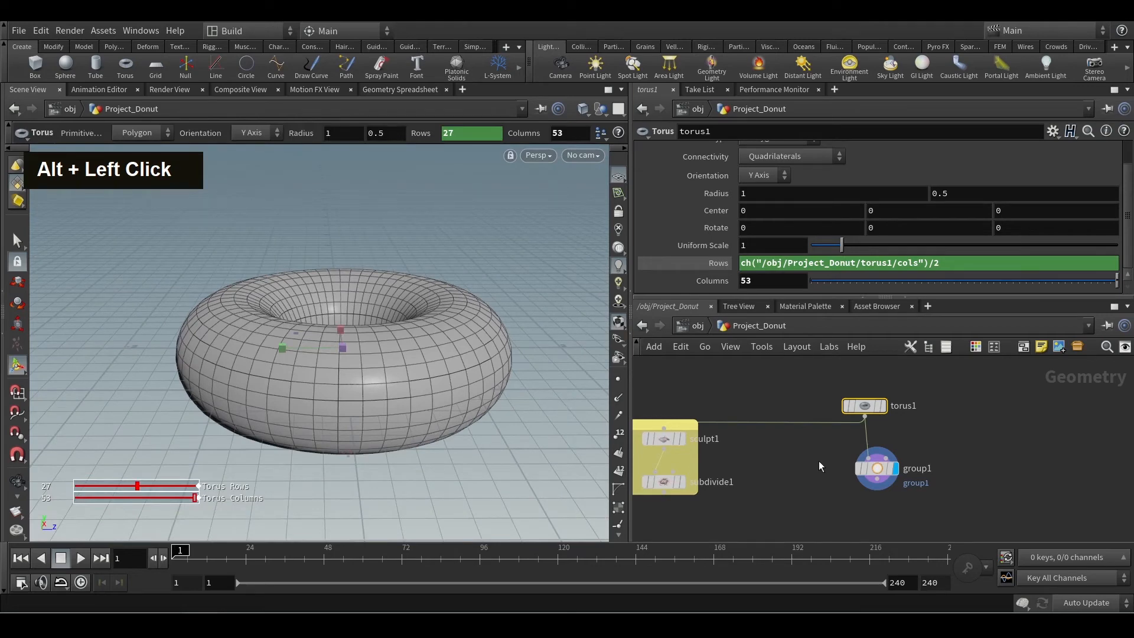
left_click_drag(880, 474, 863, 501)
left_click(883, 406)
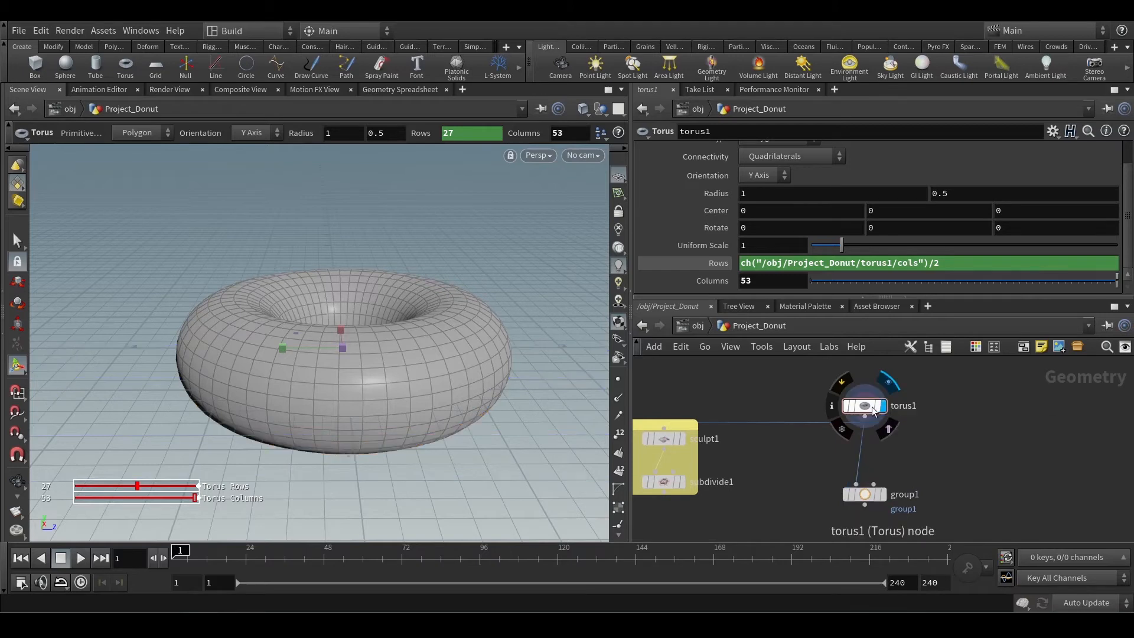
Link torus1's Center Y to its second radius (0.5) with the relative reference ch("rady").
middle_click_drag(451, 375, 405, 338, "alt")
left_click_drag(405, 339, 370, 330, "alt")
left_click_drag(463, 372, 500, 371, "alt")
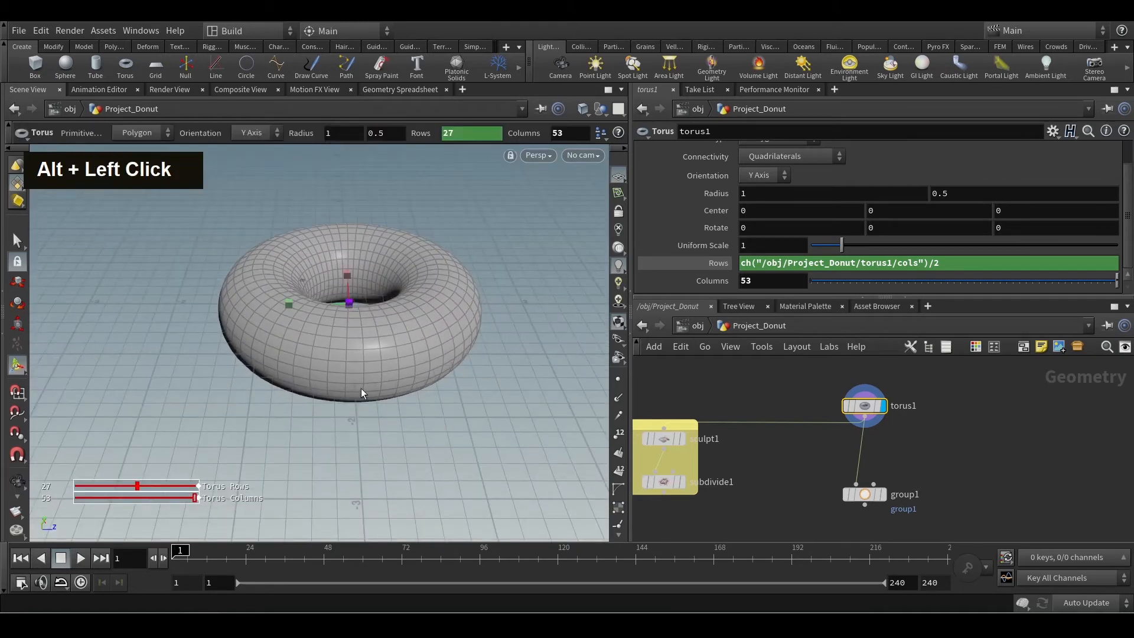
left_click_drag(433, 426, 378, 355, "alt")
scroll(380, 400, "up", 3, "alt")
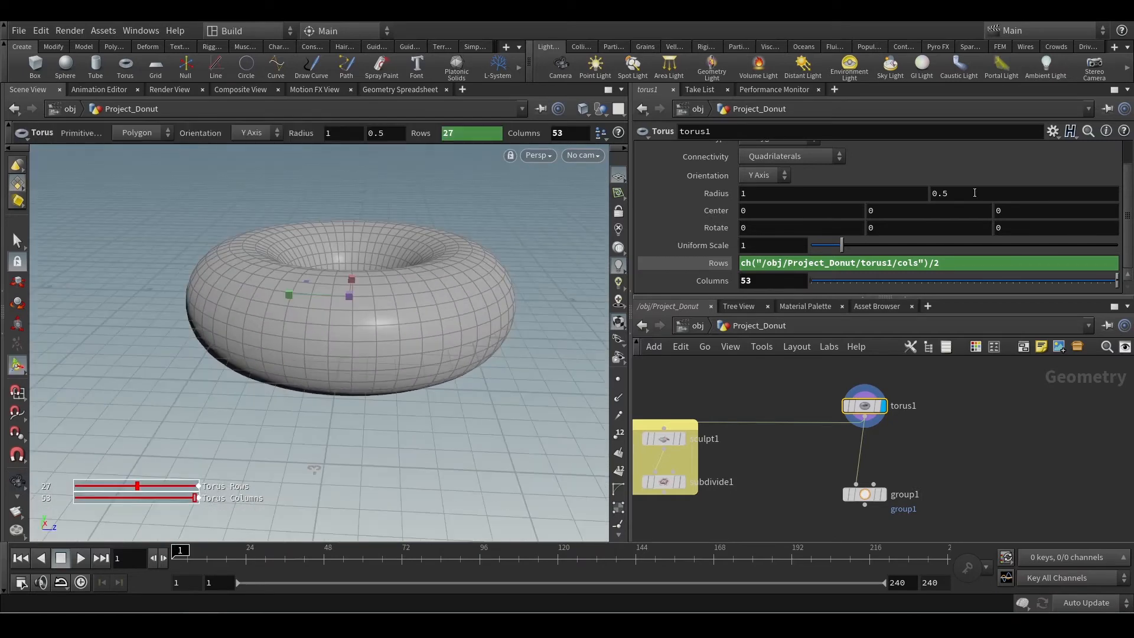
right_click(975, 194)
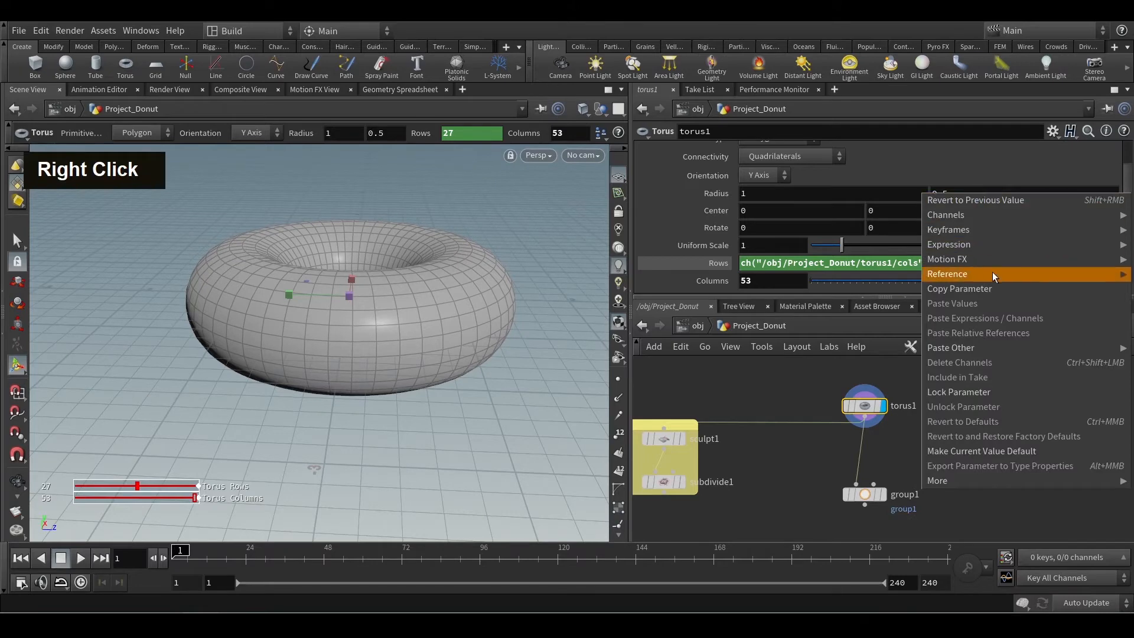
left_click(984, 291)
right_click(887, 211)
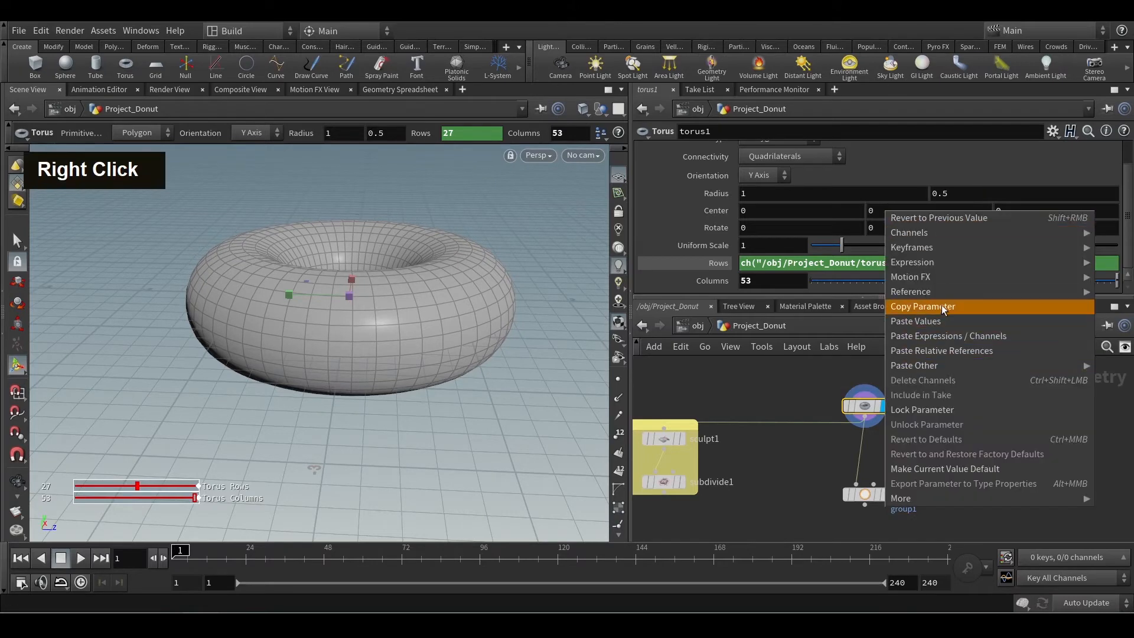
left_click(922, 353)
left_click_drag(464, 390, 466, 372, "alt")
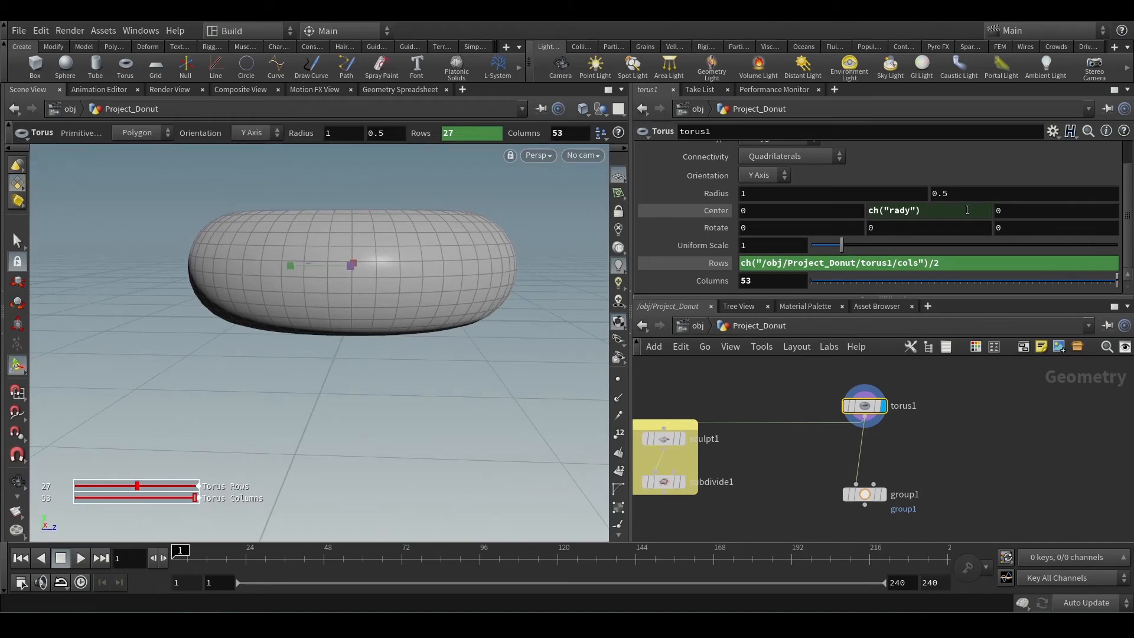
left_click_drag(306, 316, 332, 329, "alt")
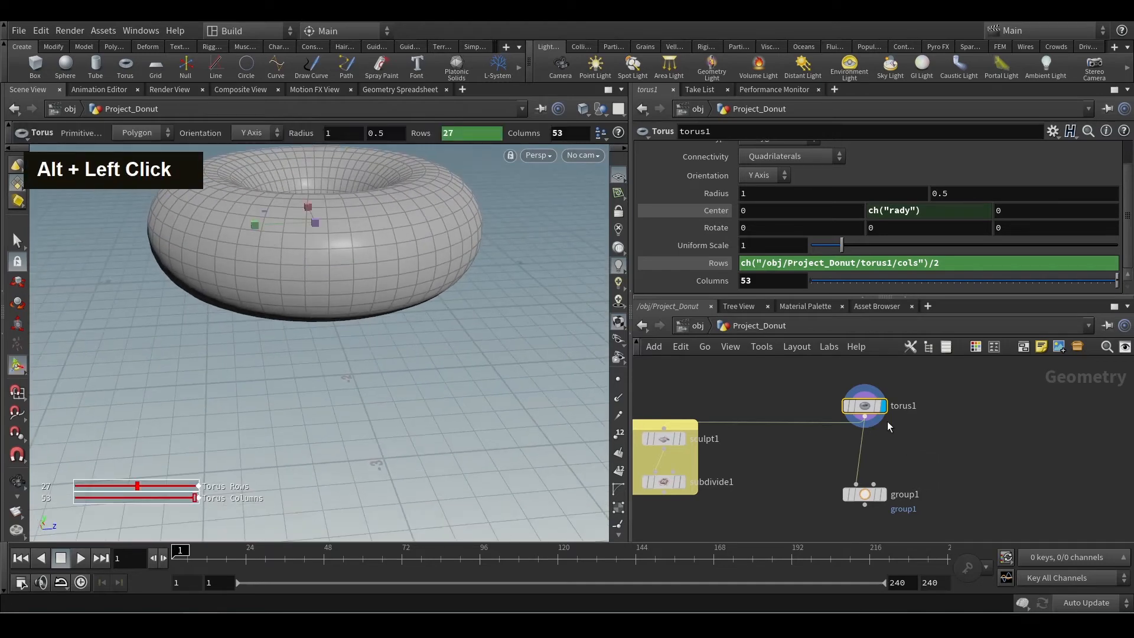
Move group1 further below torus1 and select it to check its bounding box against the raised torus.
left_click(1022, 418)
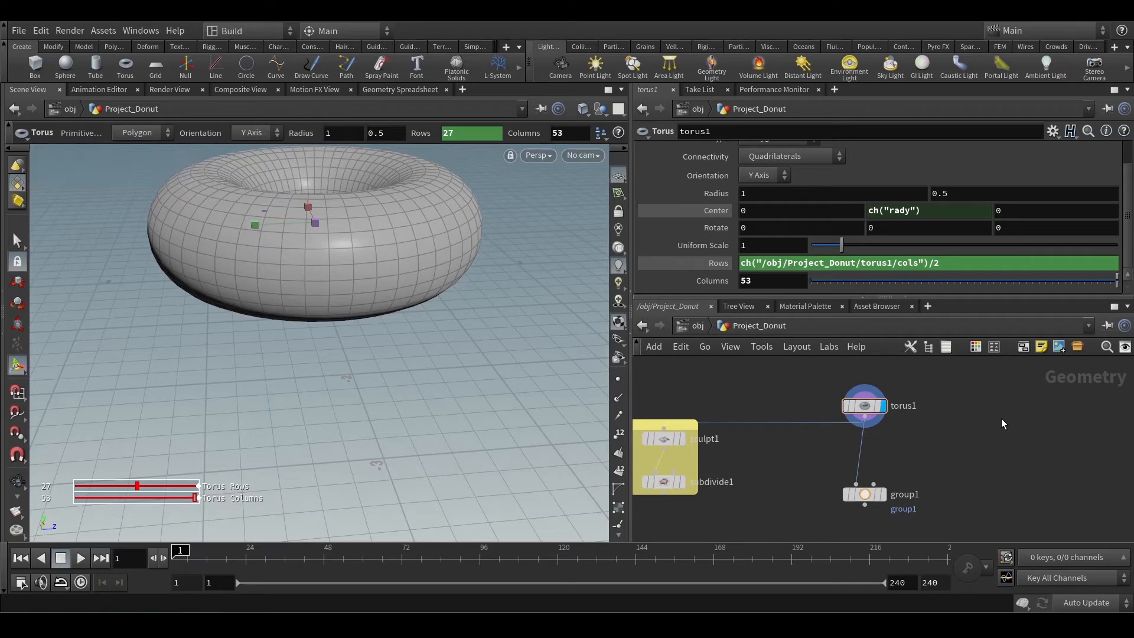
left_click_drag(872, 503, 853, 520)
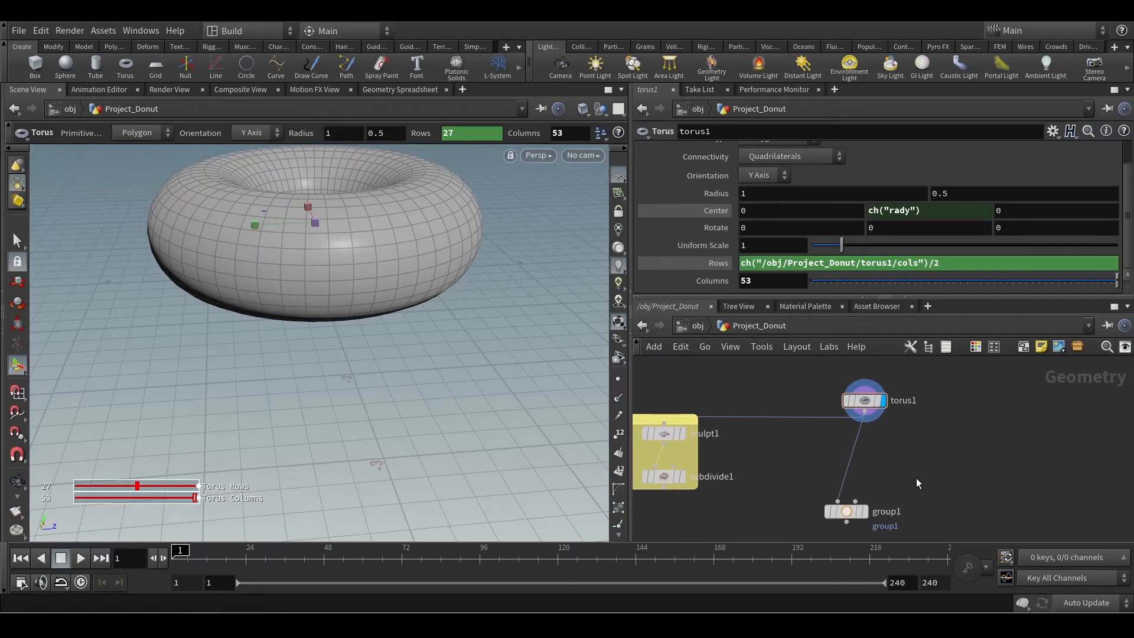
left_click_drag(907, 487, 825, 521)
middle_click_drag(908, 459, 863, 497)
left_click_drag(309, 305, 384, 376, "alt")
key("Return")
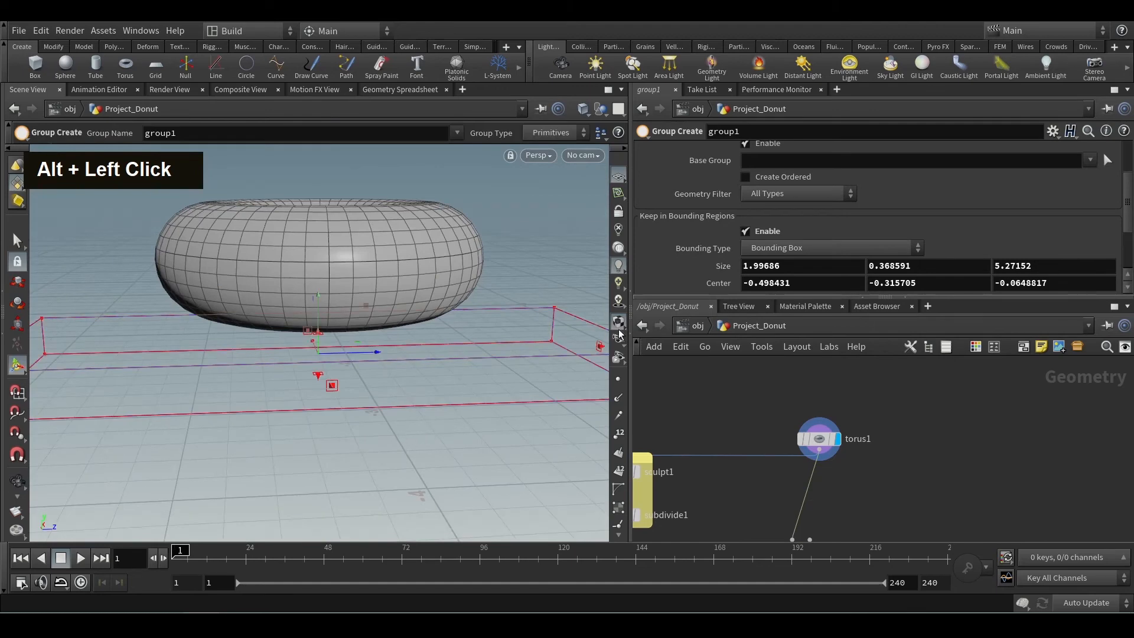
left_click_drag(435, 332, 370, 347, "alt")
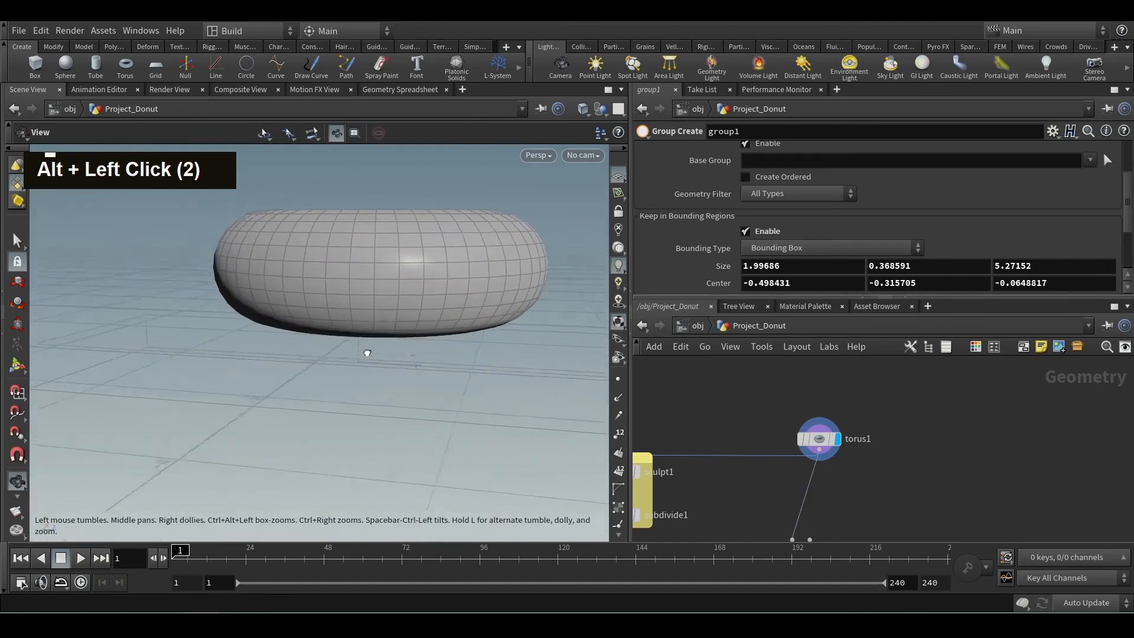
Add a Test Geometry: Pig Head node beside torus1 and display its result.
left_click(827, 438)
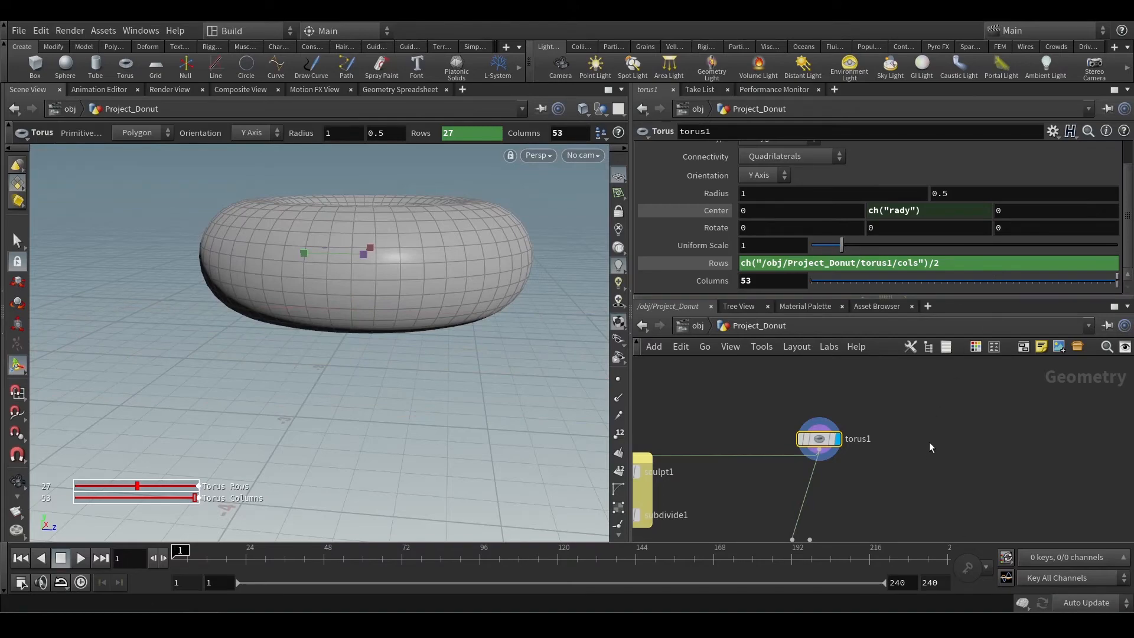
key("Tab")
type("sp")
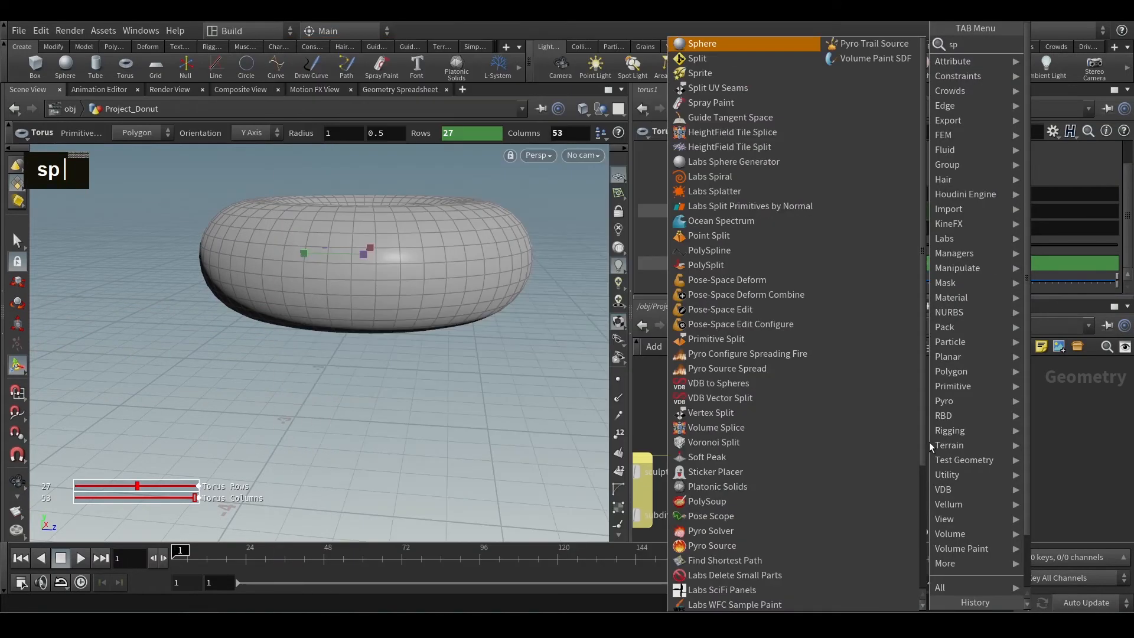
key("BackSpace")
key("BackSpace")
type("te")
key("Down")
key("Return")
left_click(938, 445)
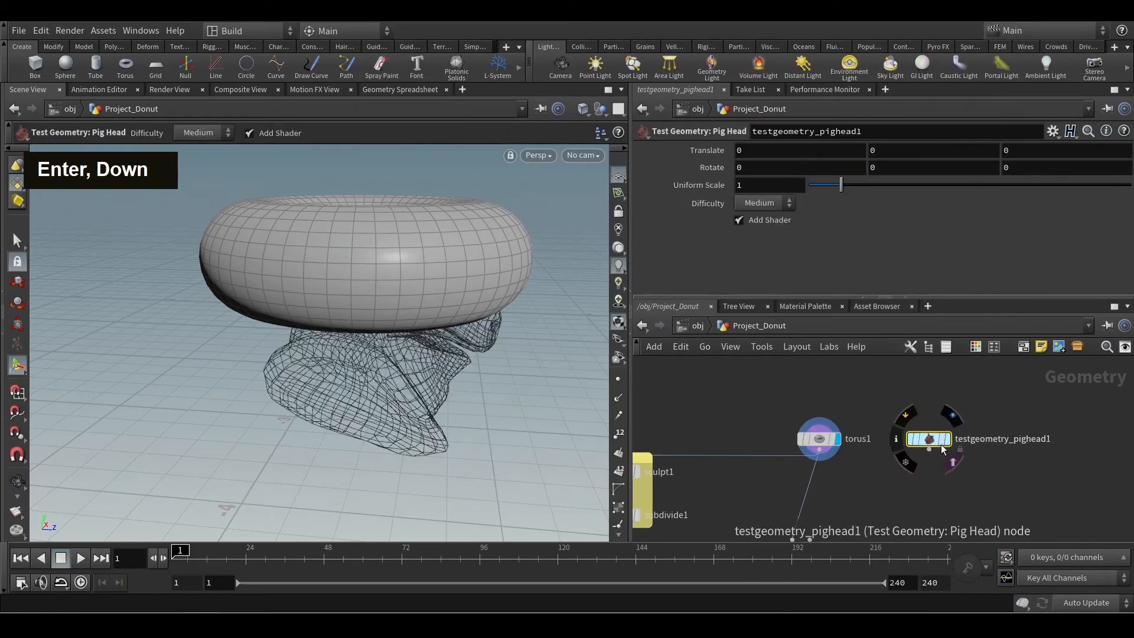
left_click(948, 439)
Try raising the pig head with a Y translation of 1.5, and undo the change.
left_click_drag(514, 390, 417, 376, "alt")
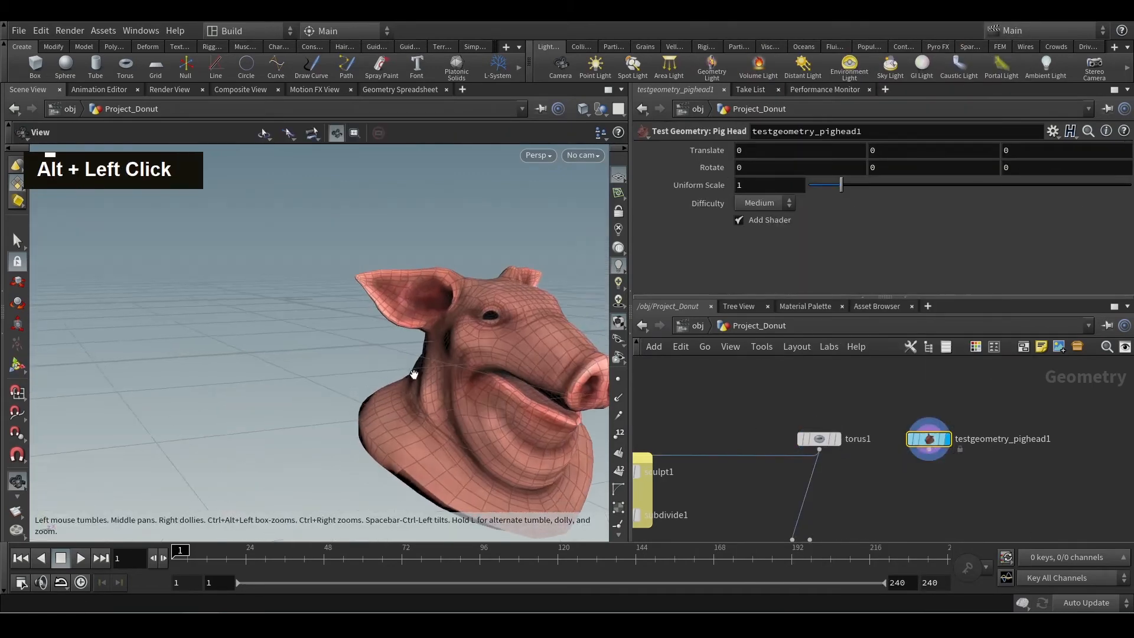
middle_click_drag(417, 375, 330, 335, "alt")
left_click_drag(330, 336, 378, 318, "alt")
scroll(306, 342, "down", 3, "alt")
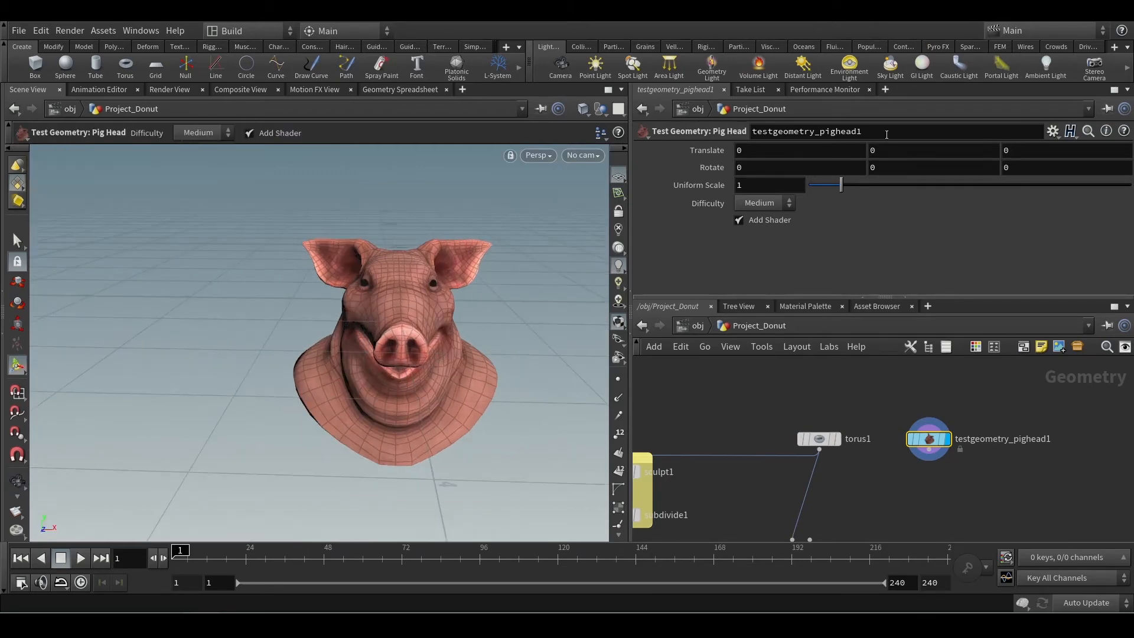
middle_click_drag(882, 150, 987, 150)
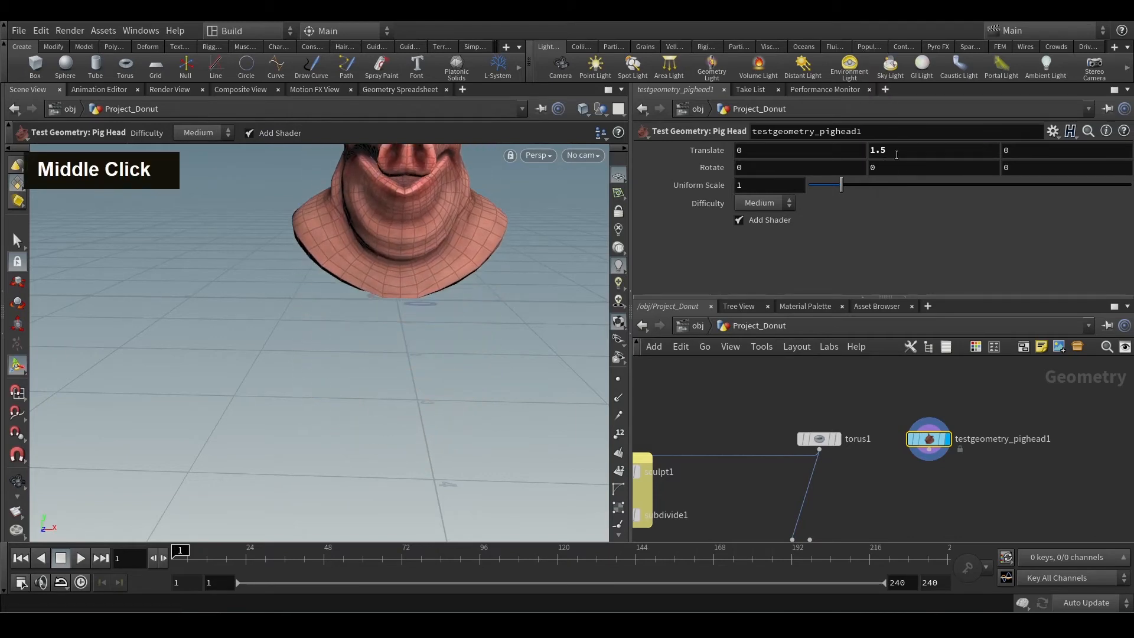
key("ctrl+z")
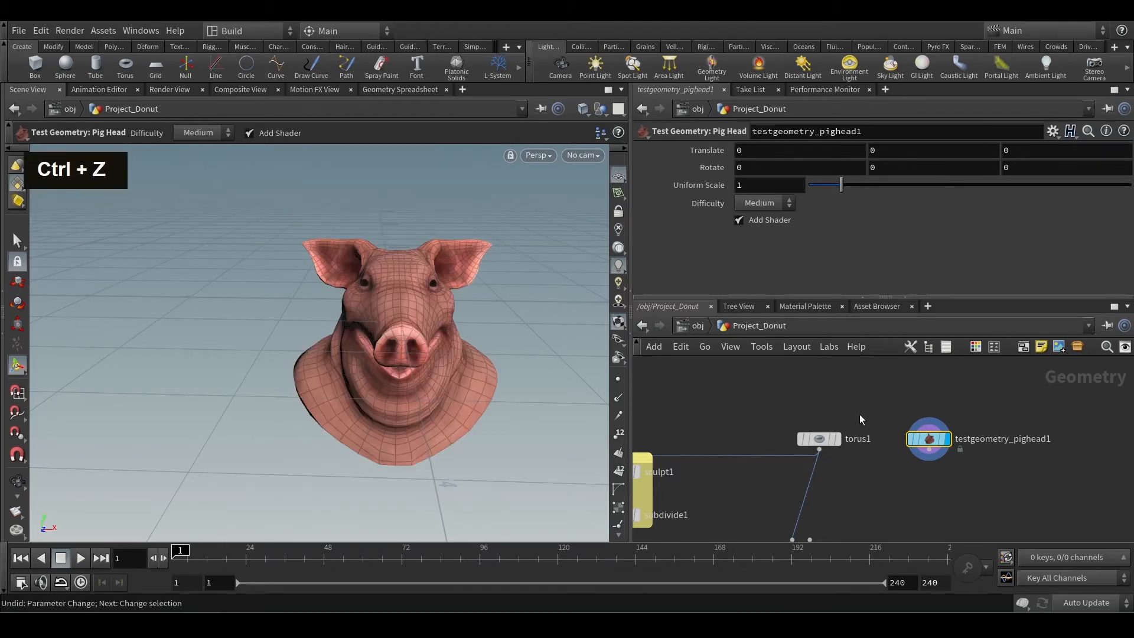
Switch the display from the pig head back to torus1 and examine the donut from several angles.
left_click(806, 440)
left_click(928, 438)
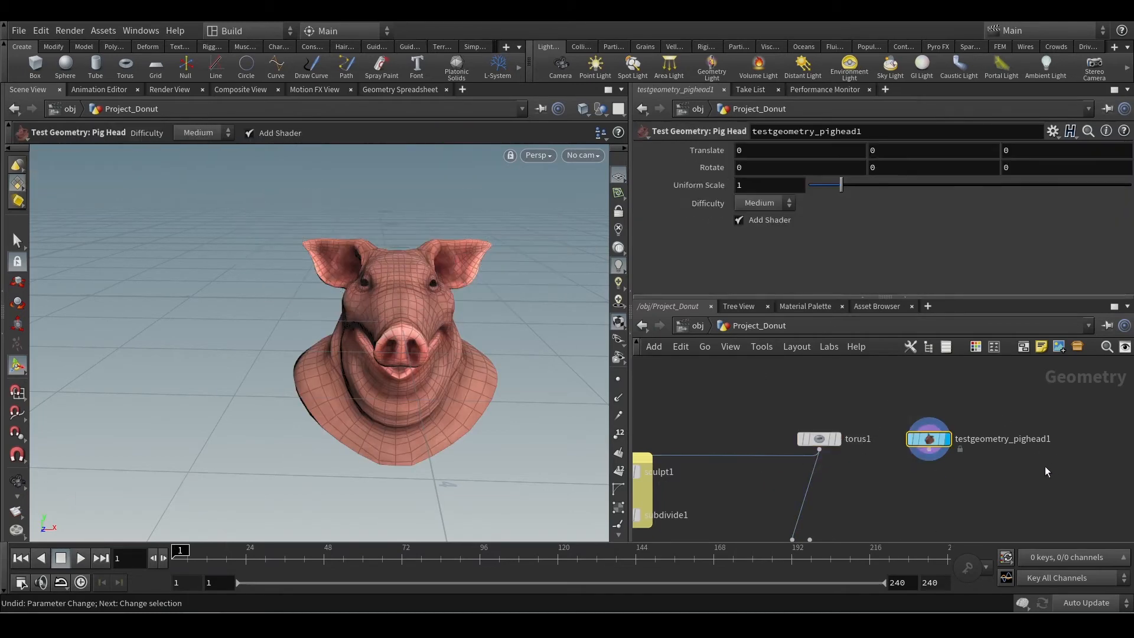
middle_click_drag(1049, 464, 1025, 440)
left_click_drag(519, 378, 413, 304, "alt")
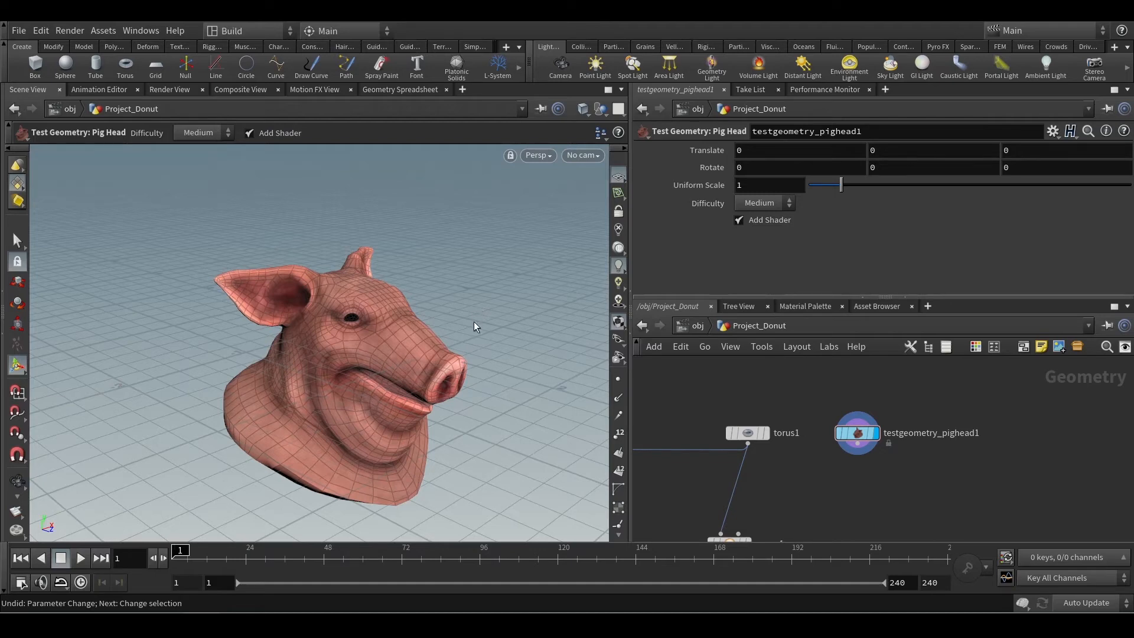
scroll(759, 462, "up", 3)
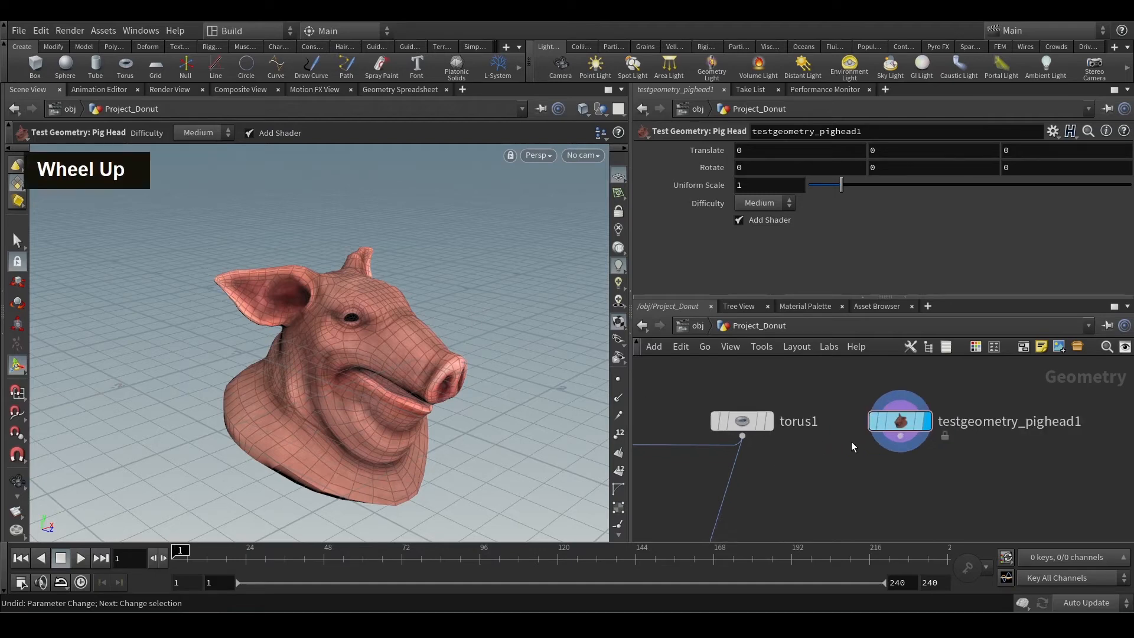
left_click(767, 421)
left_click(740, 423)
left_click_drag(385, 328, 336, 333, "alt")
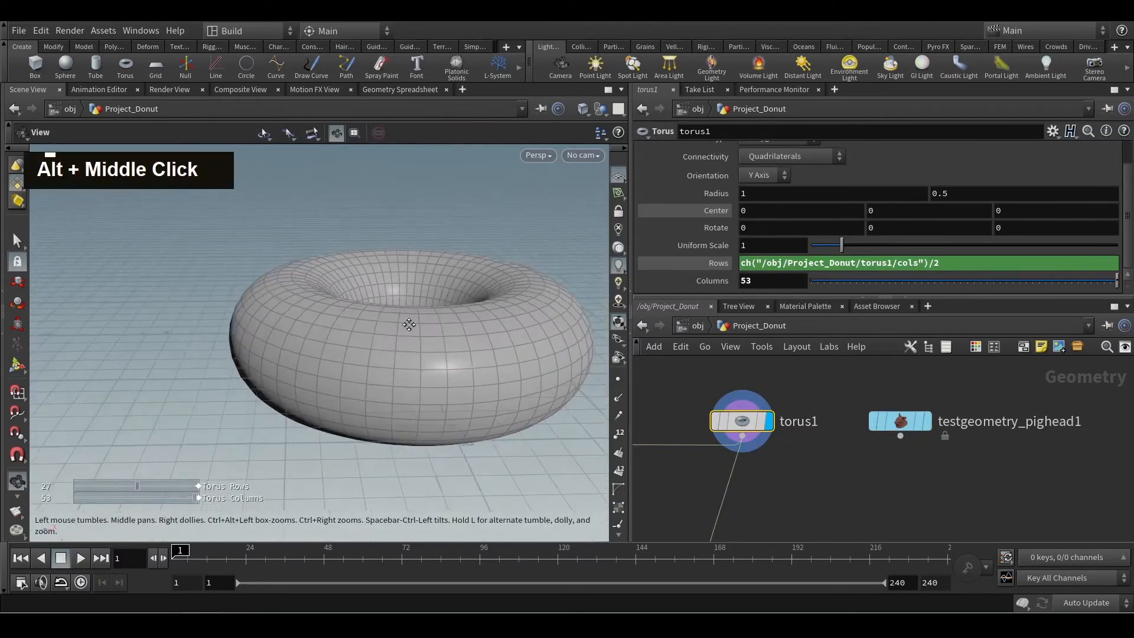
middle_click_drag(405, 324, 379, 336, "alt")
left_click_drag(380, 337, 357, 340, "alt")
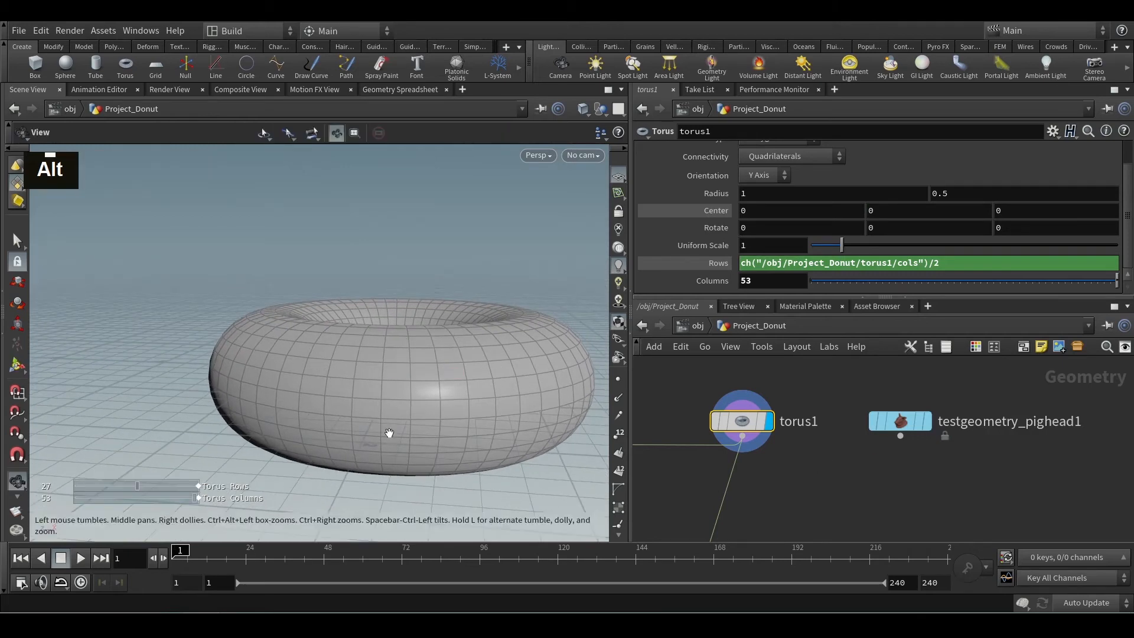
scroll(388, 433, "up", 3, "alt")
left_click_drag(387, 431, 406, 437, "alt")
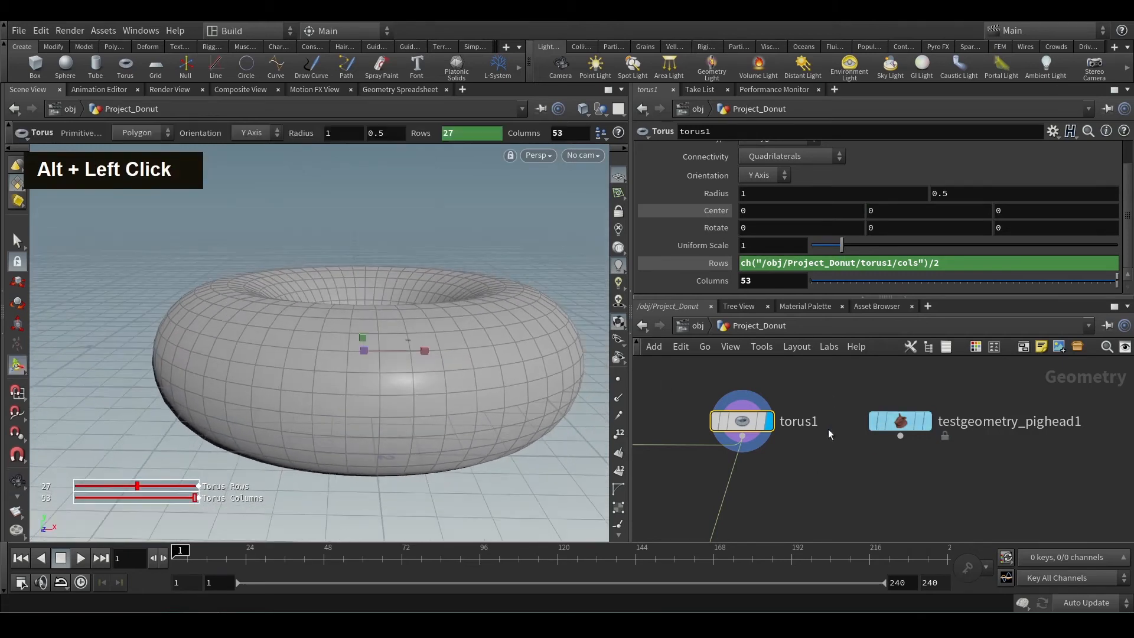
Add a Box node beside the pig head node, display its result, and inspect its bounding values after those of torus1.
middle_click(742, 423)
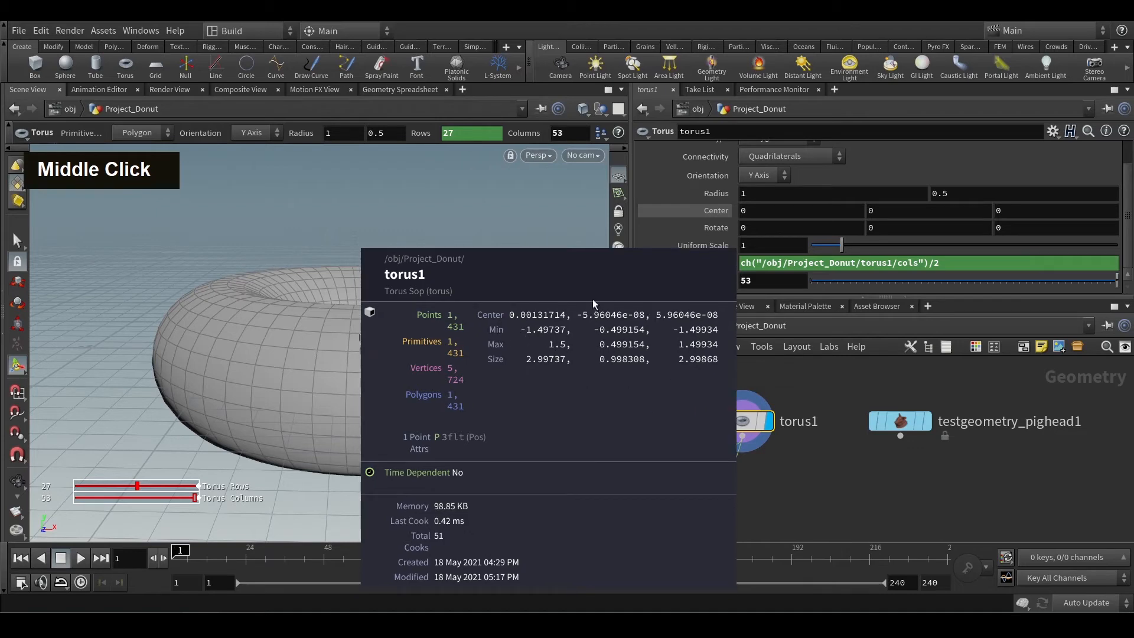
scroll(842, 448, "down", 5)
key("Tab")
type("box")
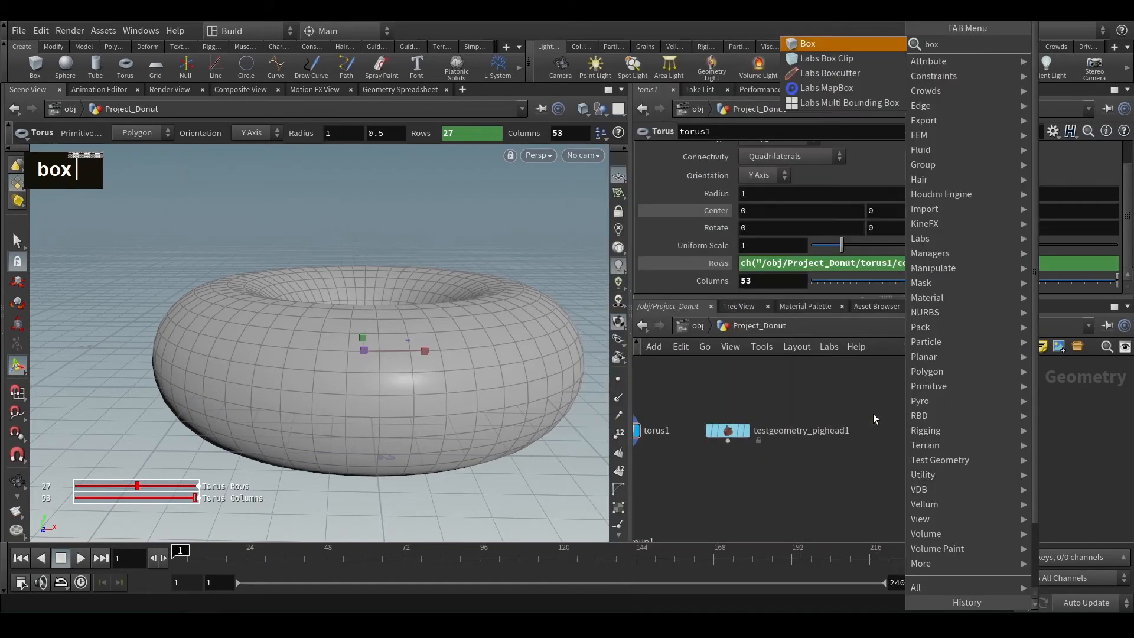
key("Return")
left_click(909, 429)
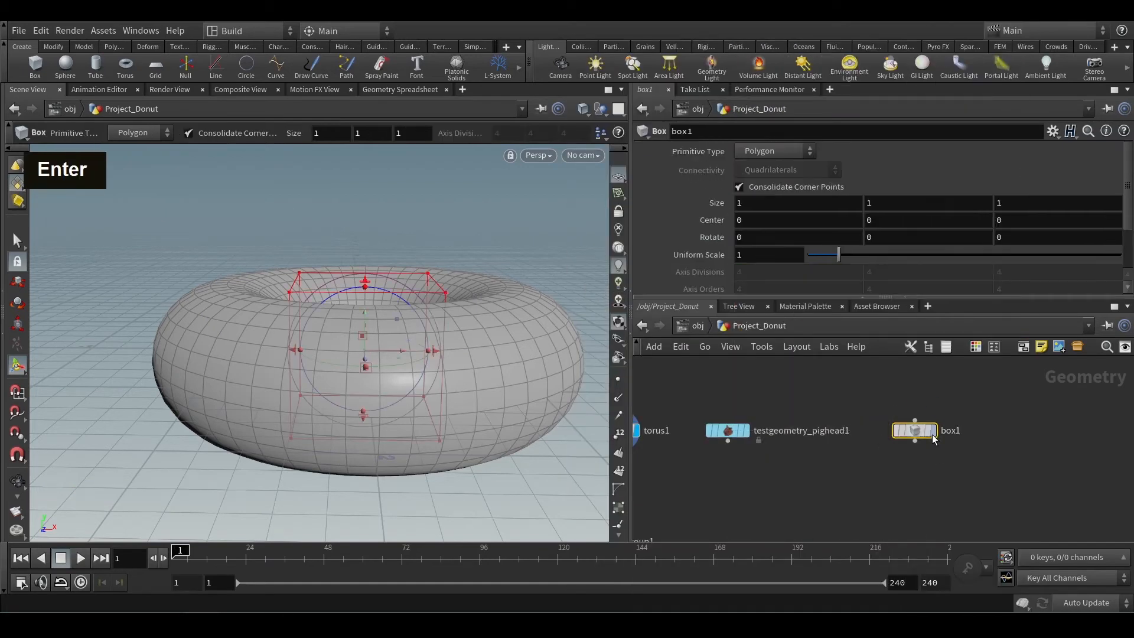
middle_click(917, 431)
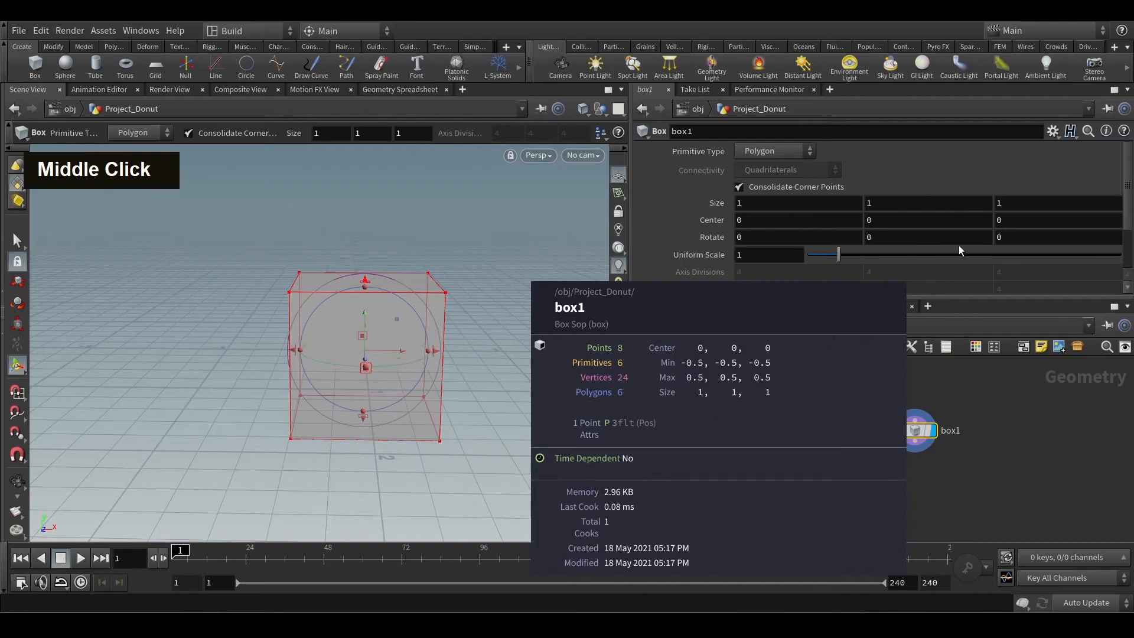
middle_click_drag(753, 211, 862, 196)
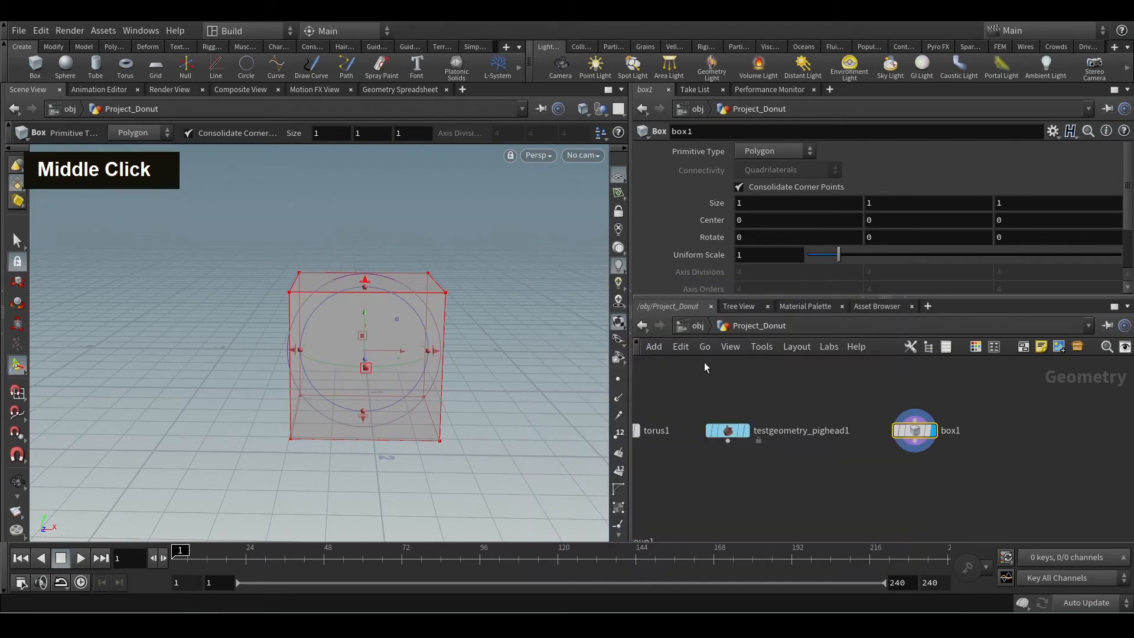
Switch the viewport to the Front view and check box1's minimum and maximum values against its sides.
scroll(482, 352, "up", 3, "alt")
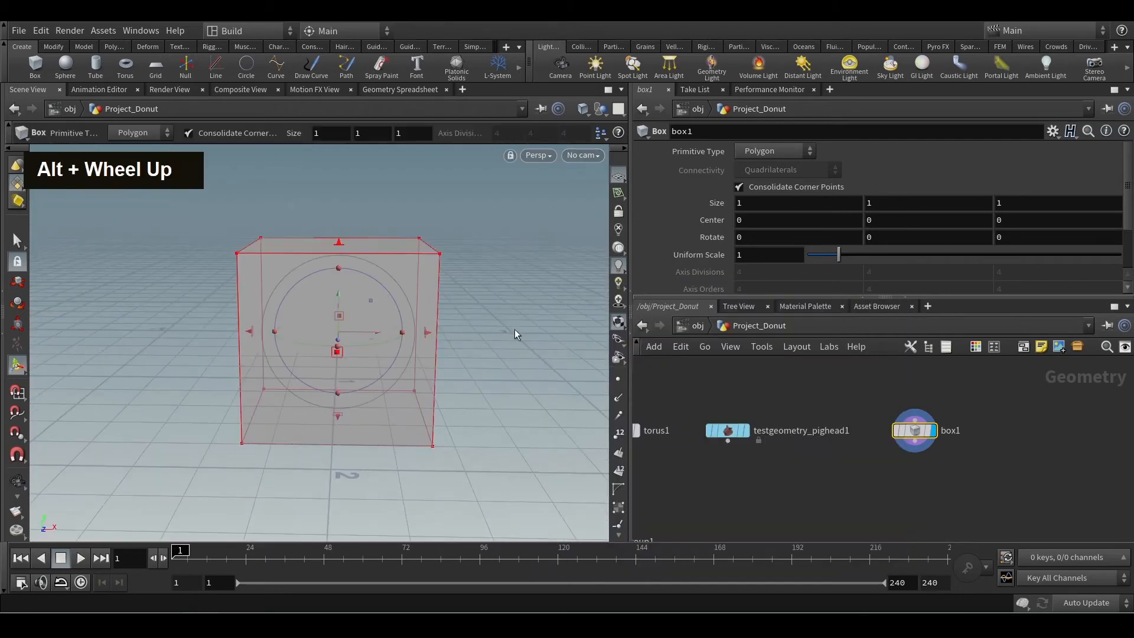
left_click_drag(514, 366, 501, 289, "alt")
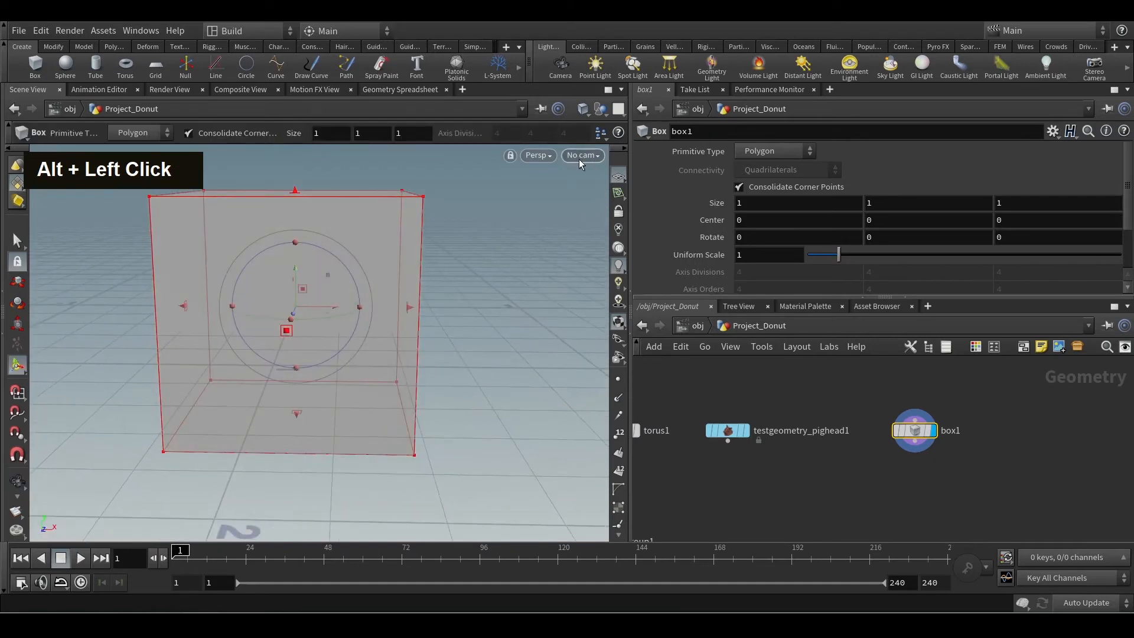
left_click(579, 157)
left_click(542, 155)
left_click(539, 156)
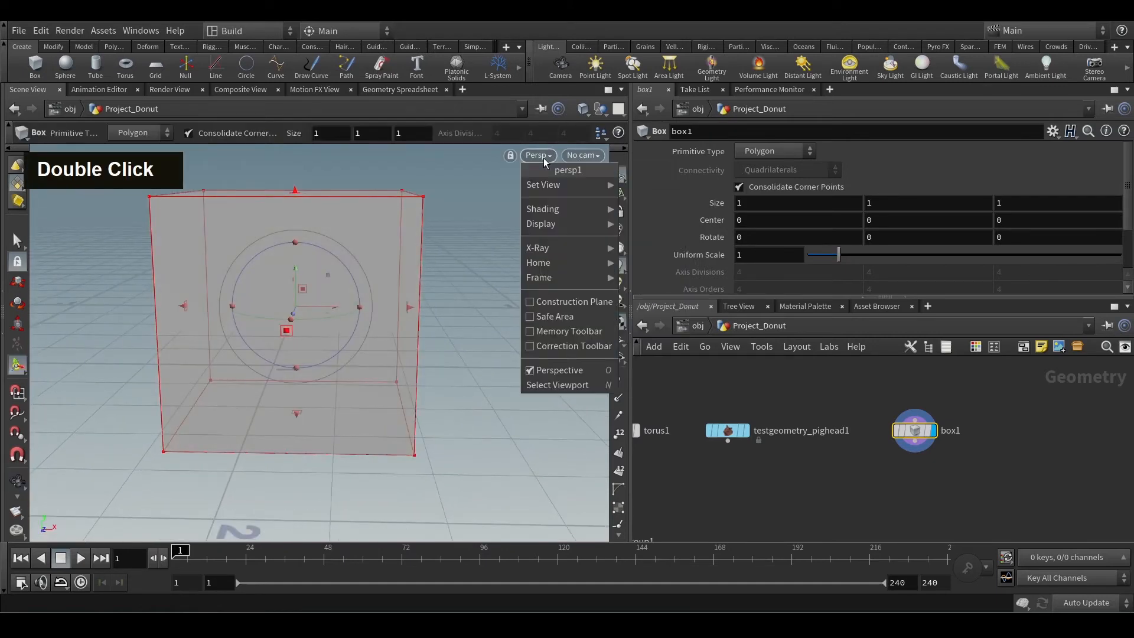
mouse_move(572, 185)
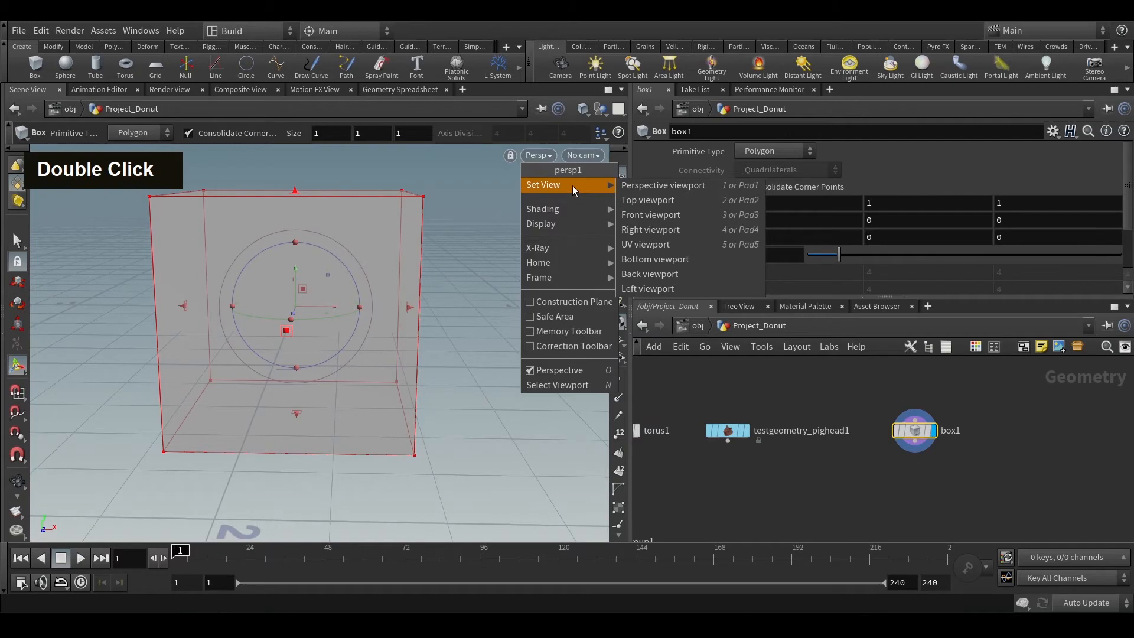
left_click(682, 215)
scroll(533, 347, "down", 5, "alt")
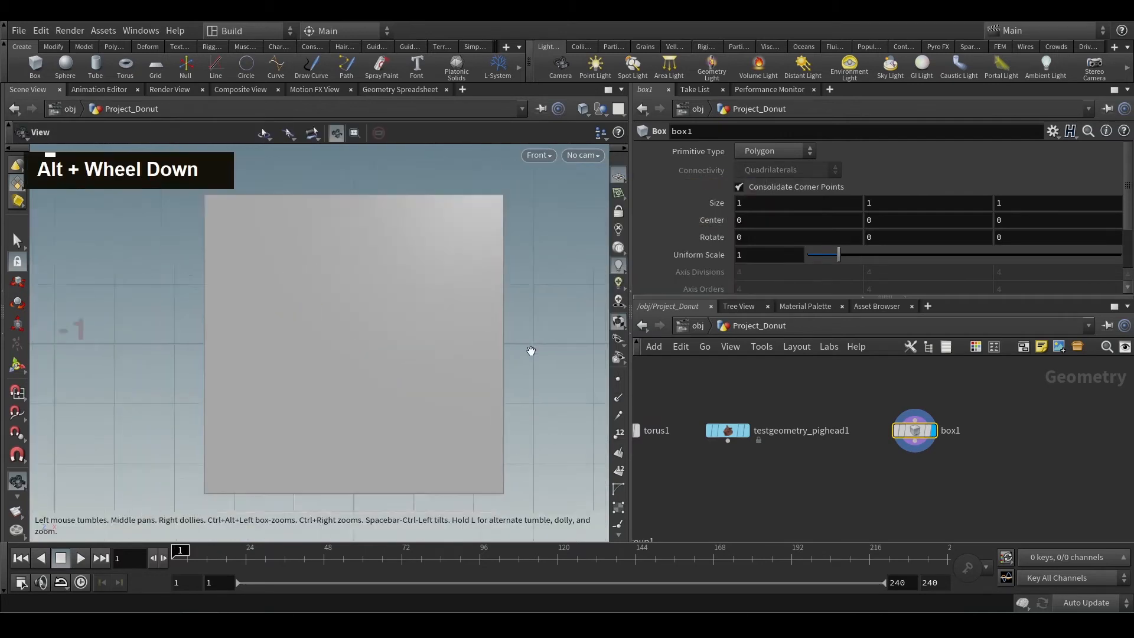
middle_click_drag(535, 346, 446, 347, "alt")
scroll(445, 347, "up", 1, "alt")
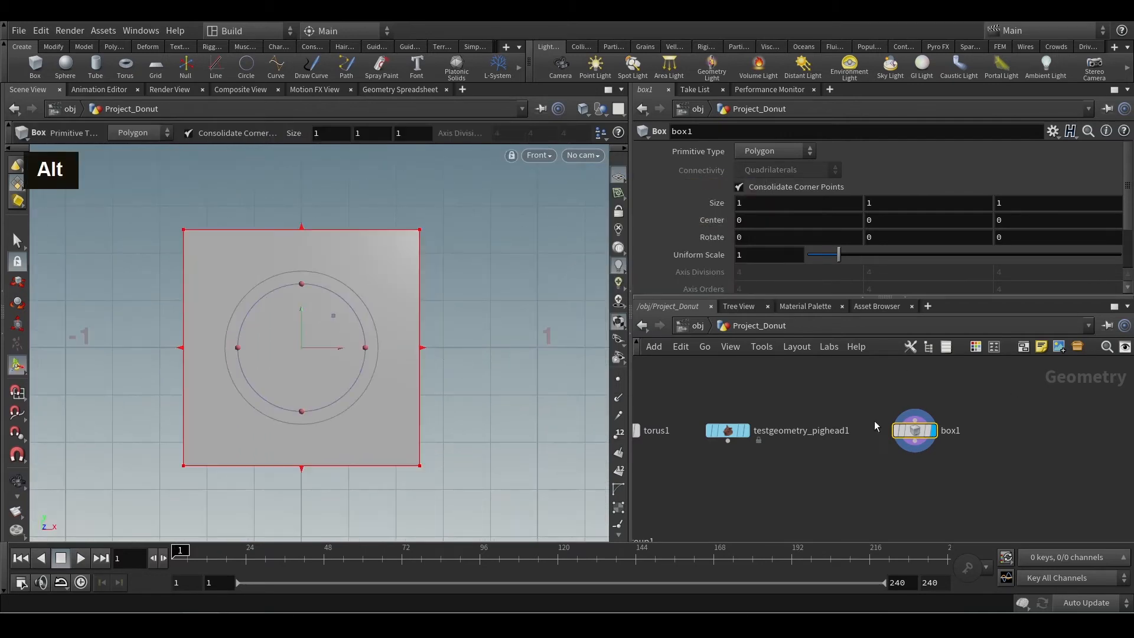
middle_click(920, 433)
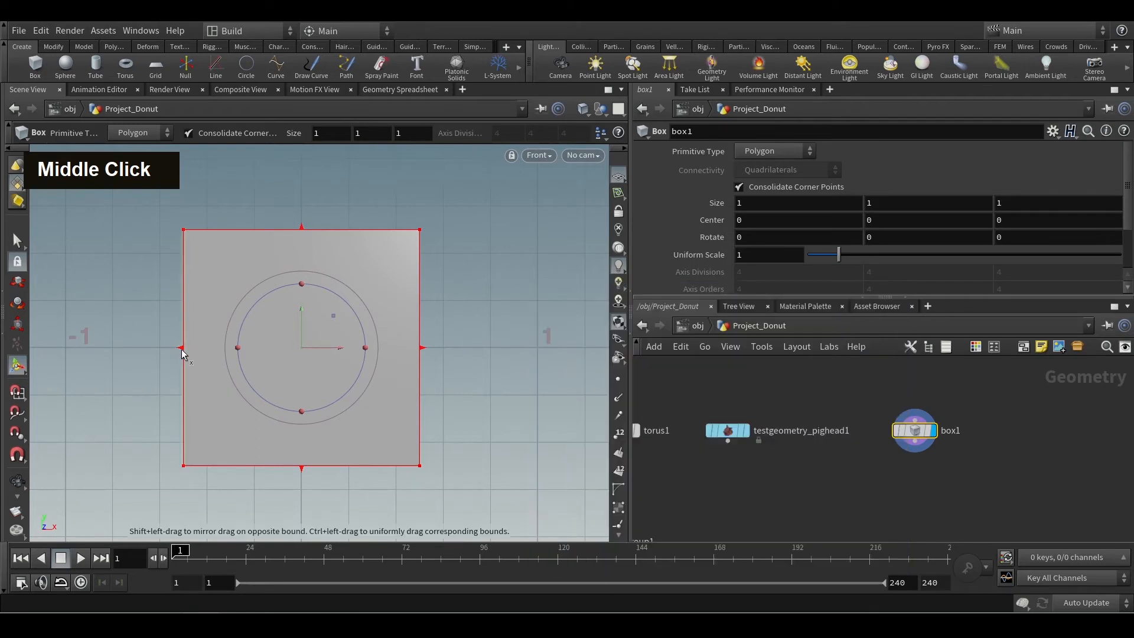
Stretch the box's negative X side outward to X -1, making it 1.5 wide, and inspect its updated bounding values.
middle_click_drag(147, 367, 279, 380, "alt")
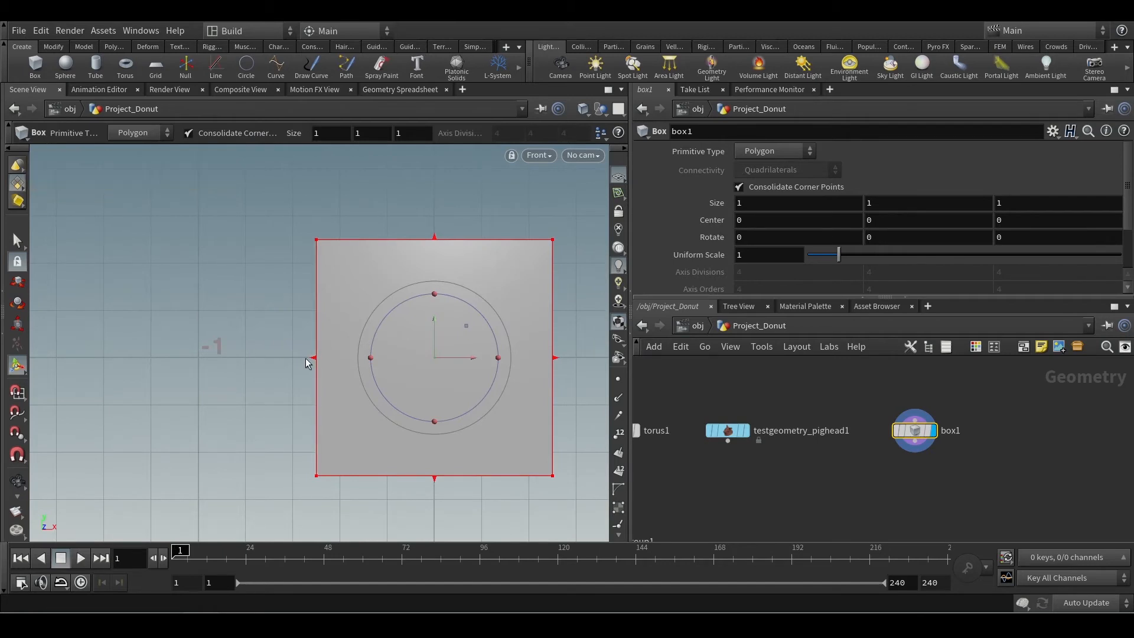
left_click_drag(317, 357, 201, 374)
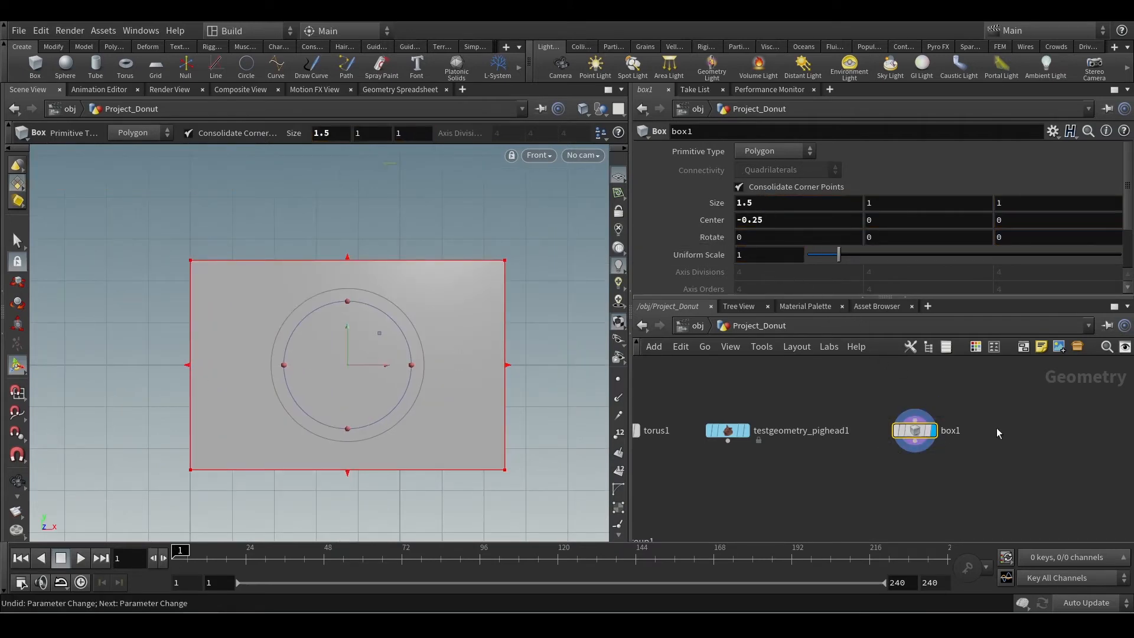
middle_click(912, 432)
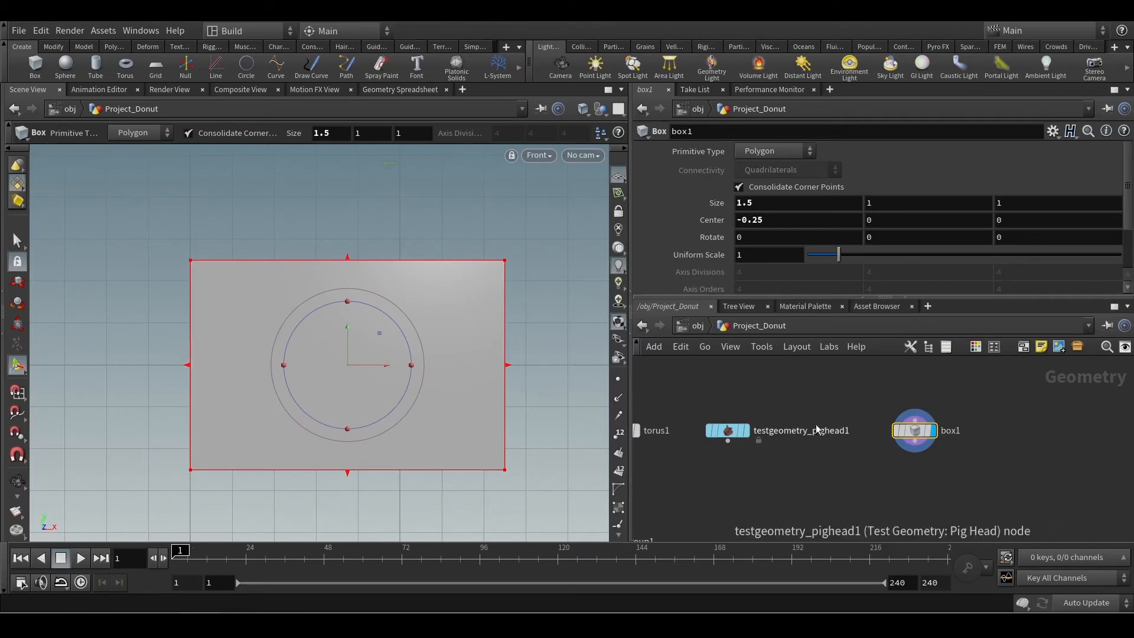
middle_click(913, 430)
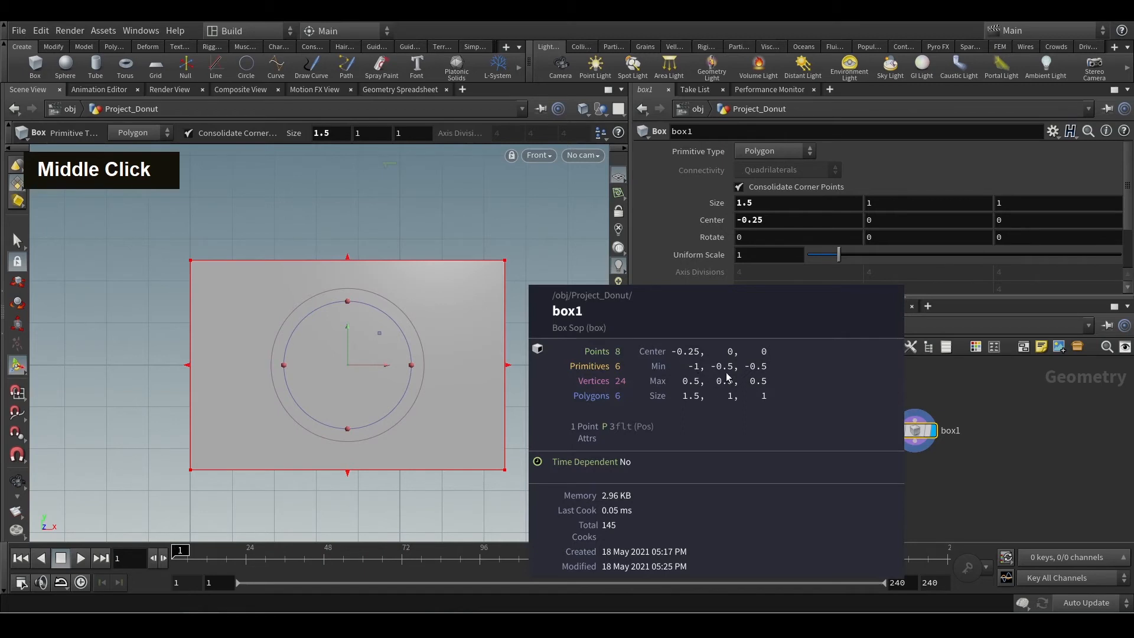
Resize the box to about 2.26 high with its lower side at about Y -2, and inspect its bounding values.
middle_click_drag(428, 413, 425, 308, "alt")
scroll(425, 309, "down", 3, "alt")
middle_click_drag(443, 376, 421, 305, "alt")
scroll(422, 305, "down", 2, "alt")
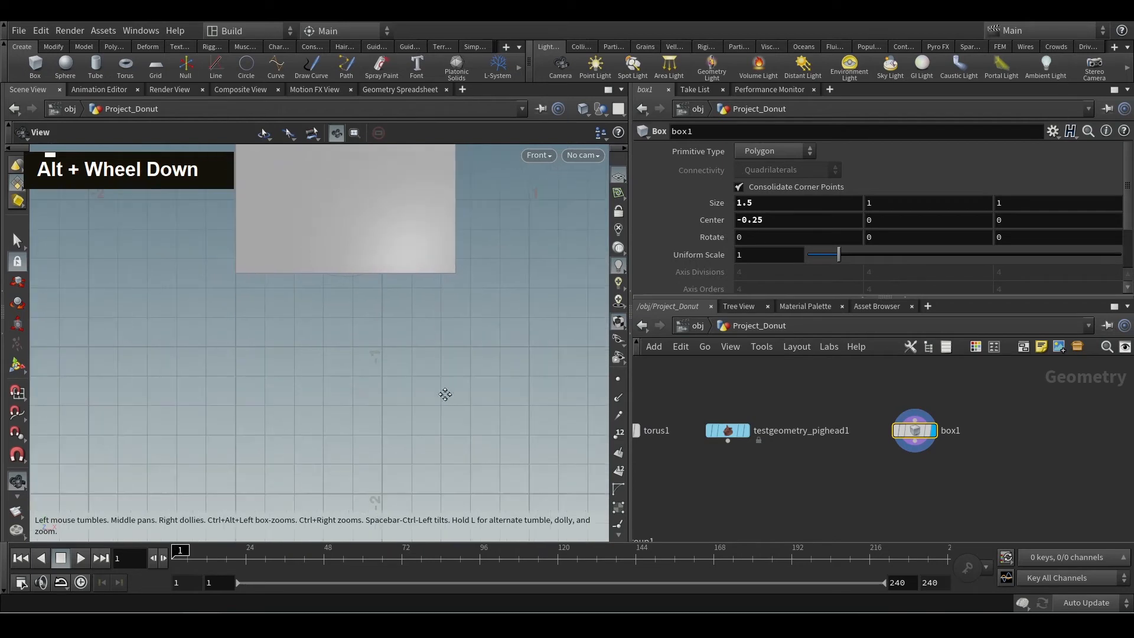
middle_click_drag(446, 395, 436, 354, "alt")
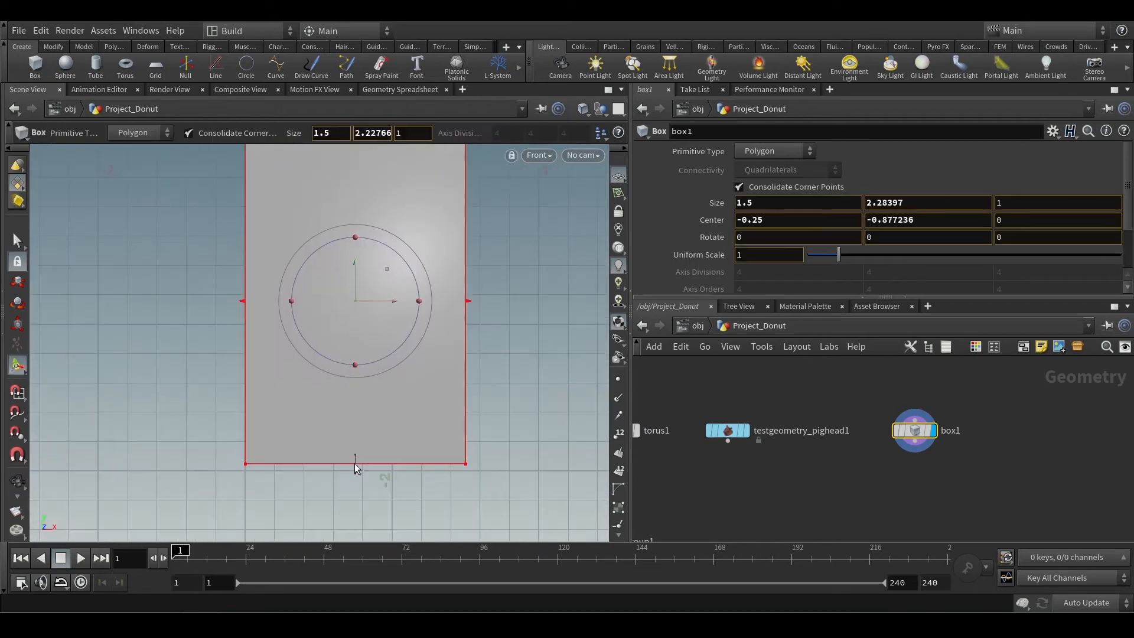
left_click_drag(357, 464, 359, 470)
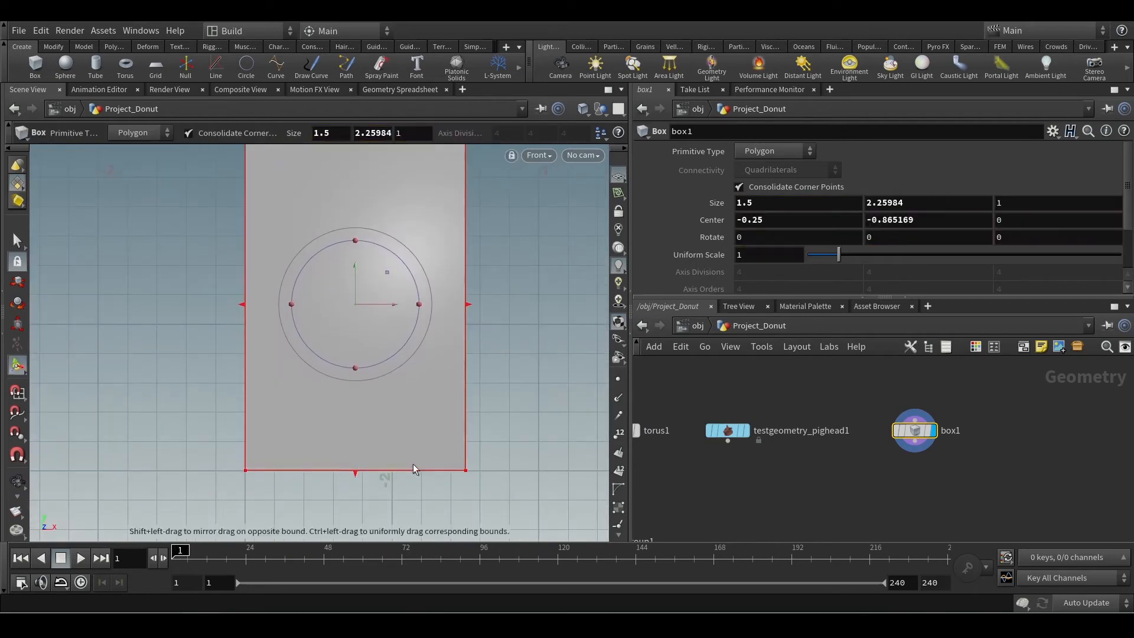
middle_click(917, 434)
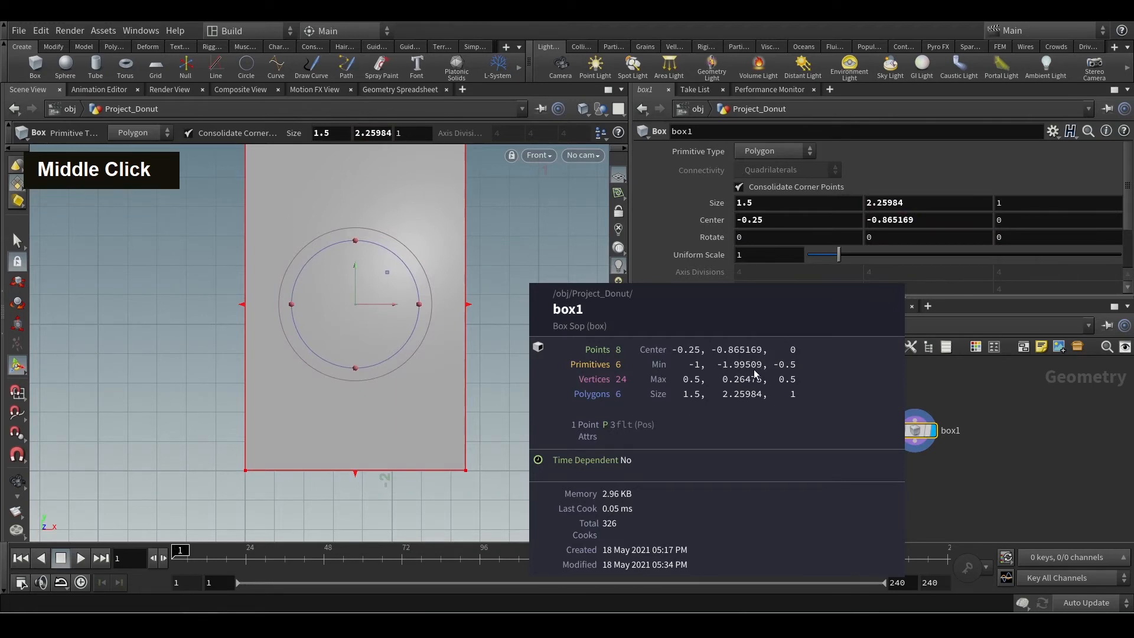
Compare box1's minimum and maximum bounding values with the corresponding sides of the whole box in the Front view.
scroll(464, 441, "down", 3, "alt")
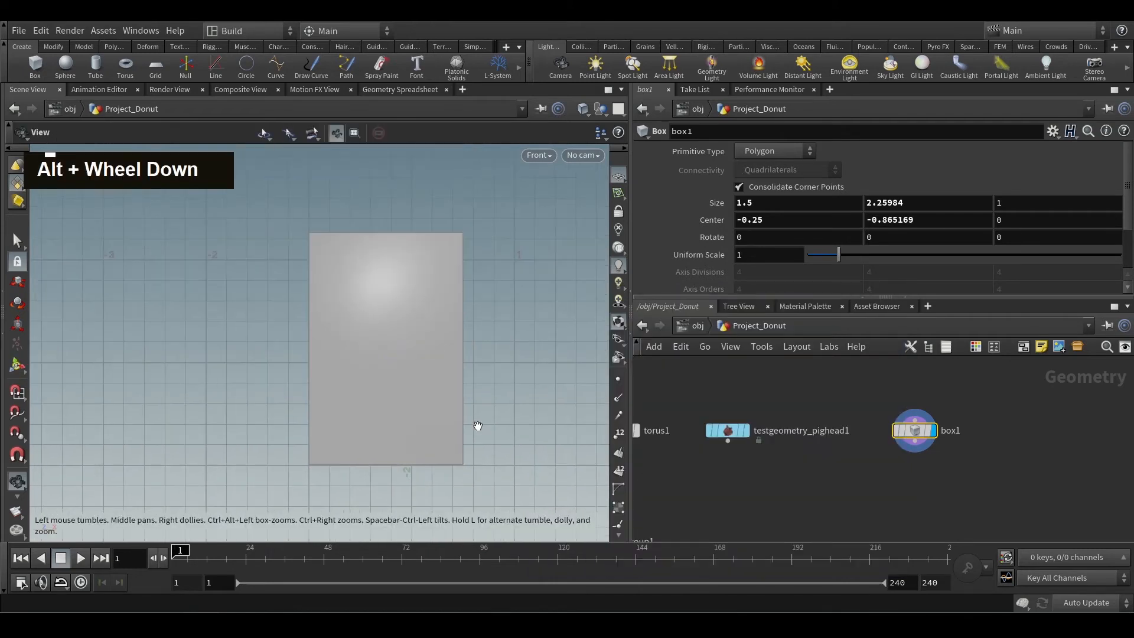
middle_click_drag(514, 382, 493, 418, "alt")
key("Return")
middle_click(917, 430)
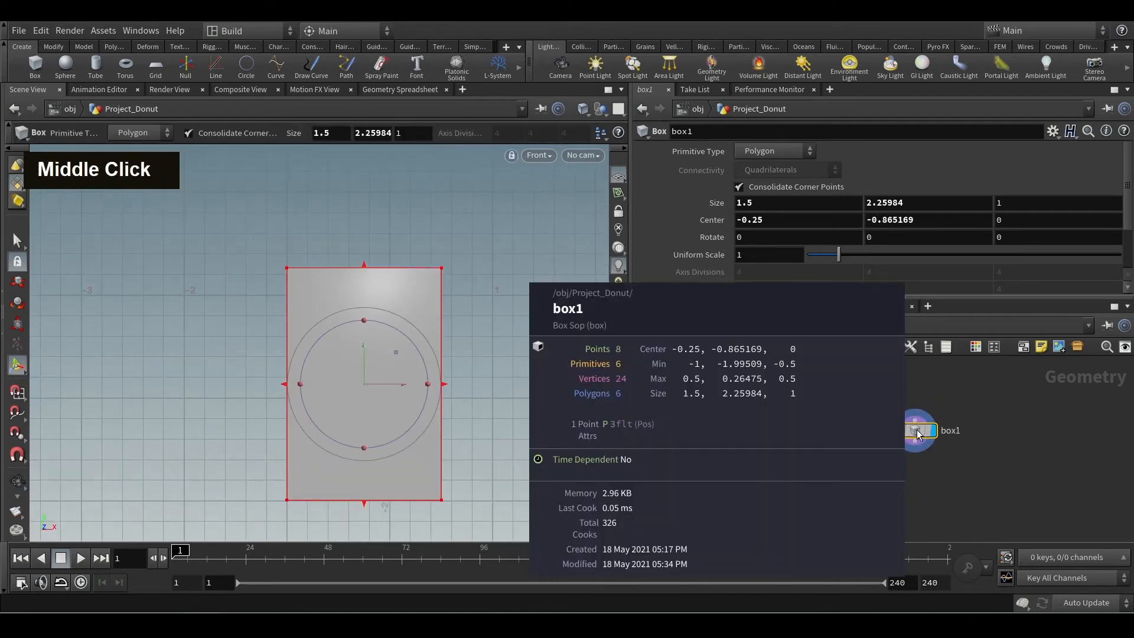
key("ctrl+2")
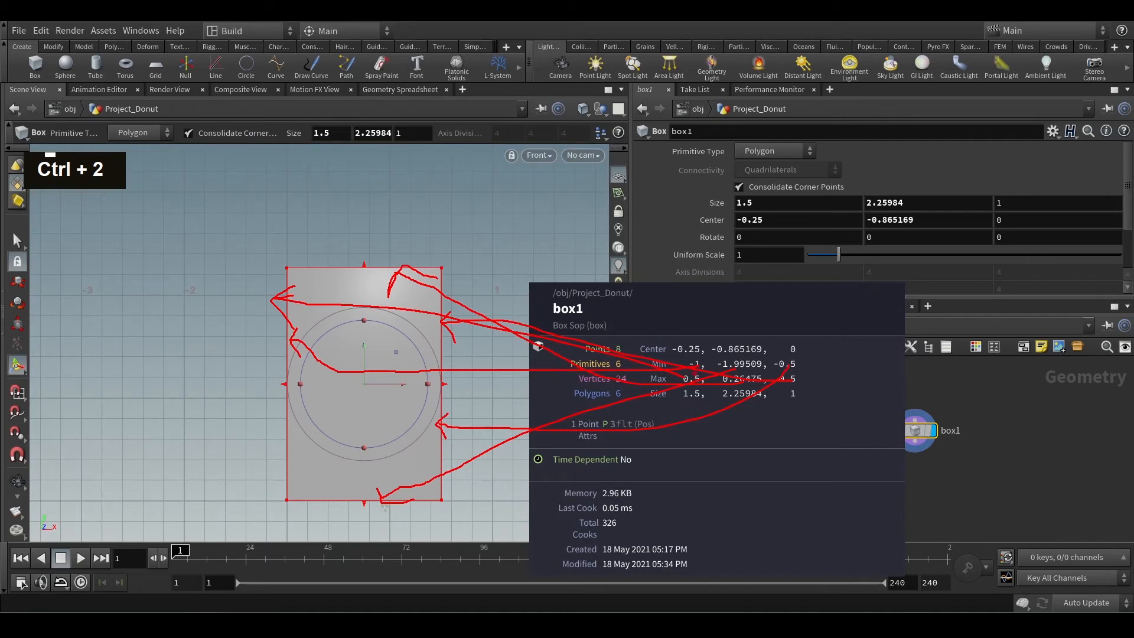
key("Escape")
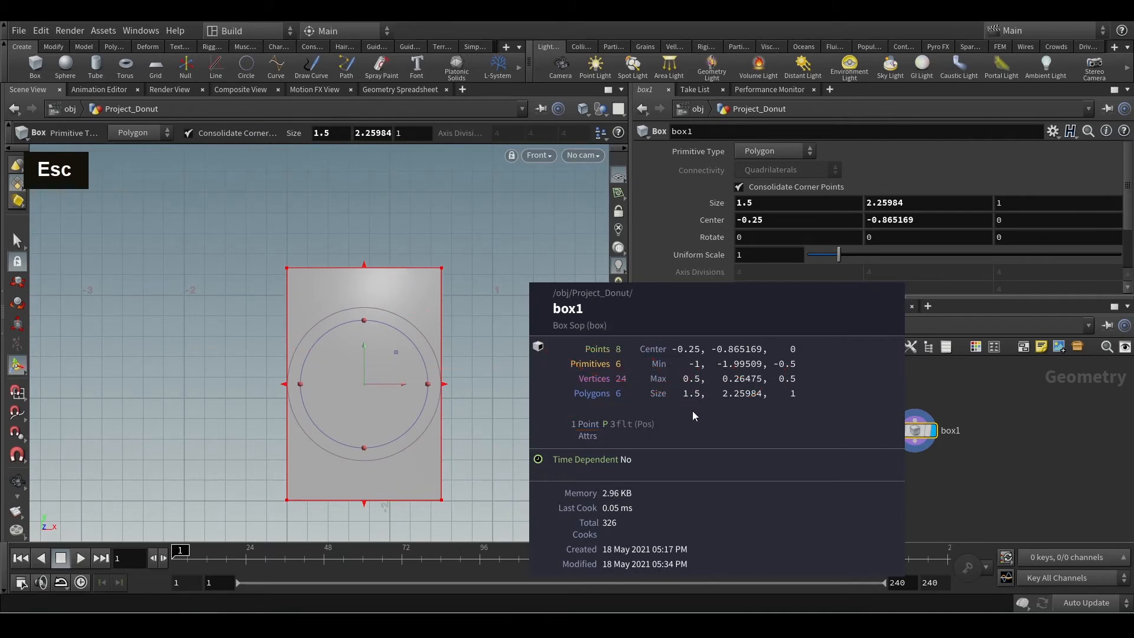
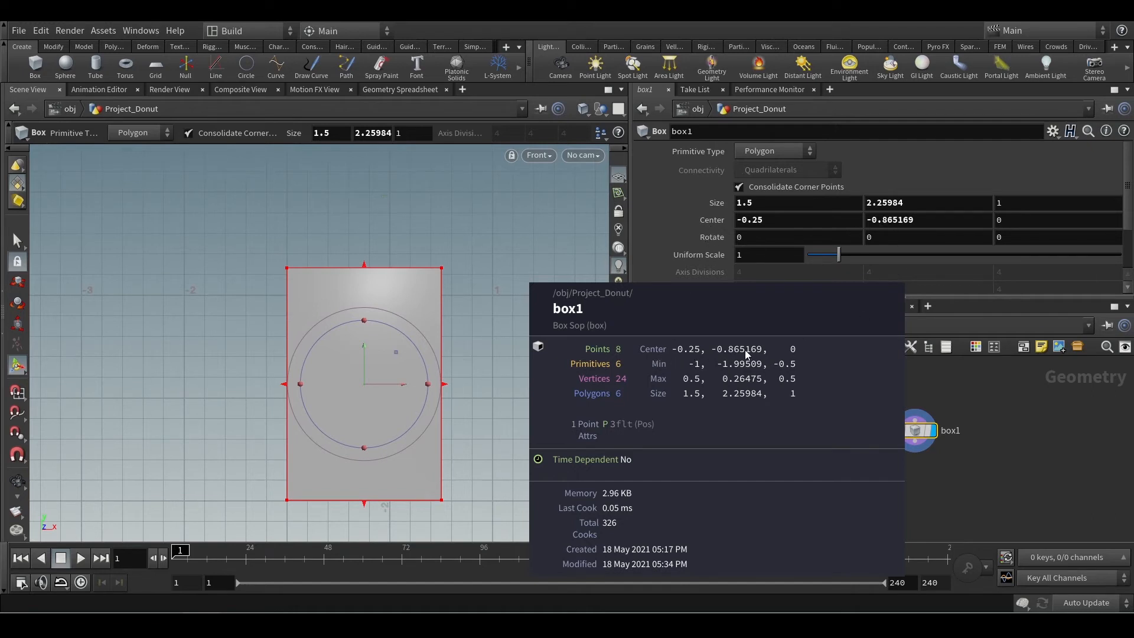
Compare box1's Center parameter with its node info, and return to the Perspective view with the box restored to 1 by 1 by 1 at the origin.
key("ctrl+2")
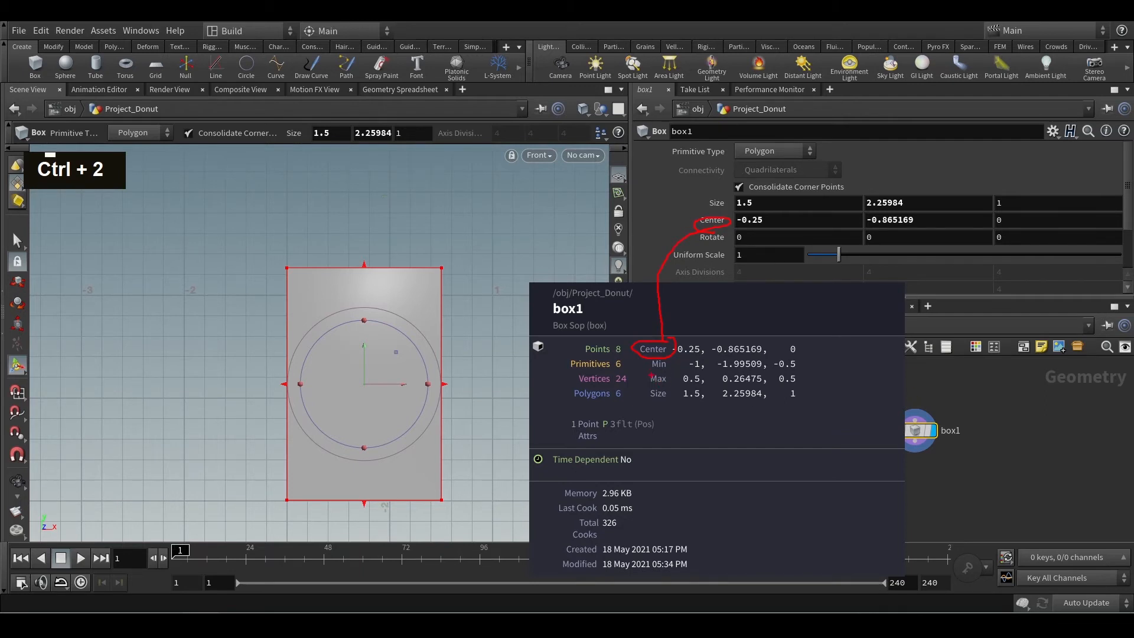
key("Escape")
key("Escape")
scroll(493, 324, "up", 2, "alt")
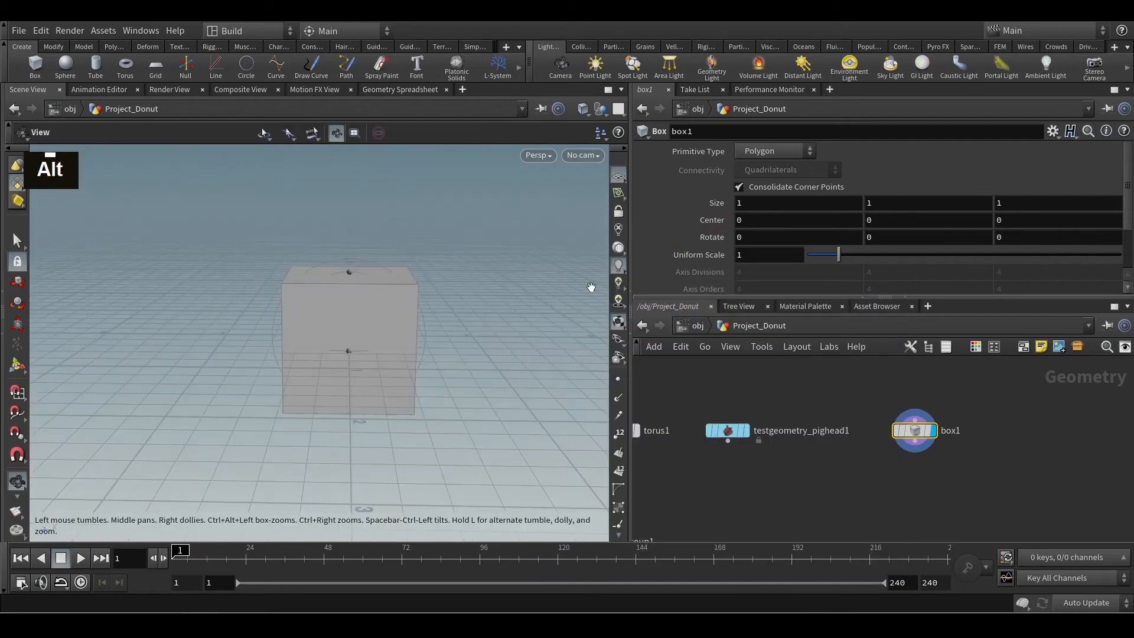
middle_click_drag(507, 346, 493, 346, "alt")
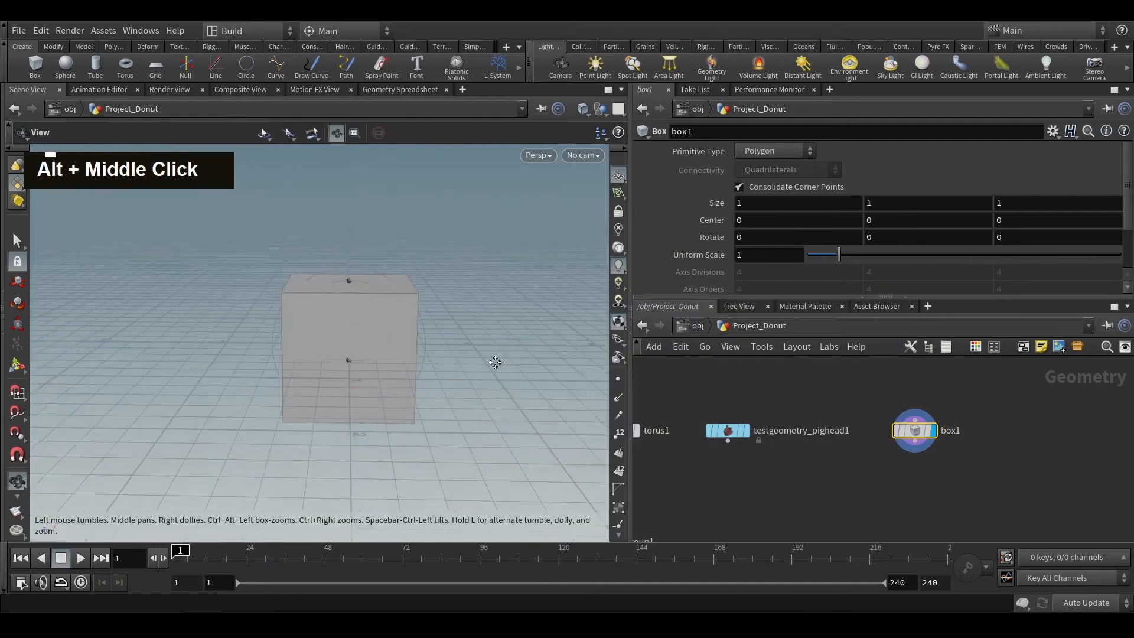
scroll(452, 377, "up", 3, "alt")
key("Return")
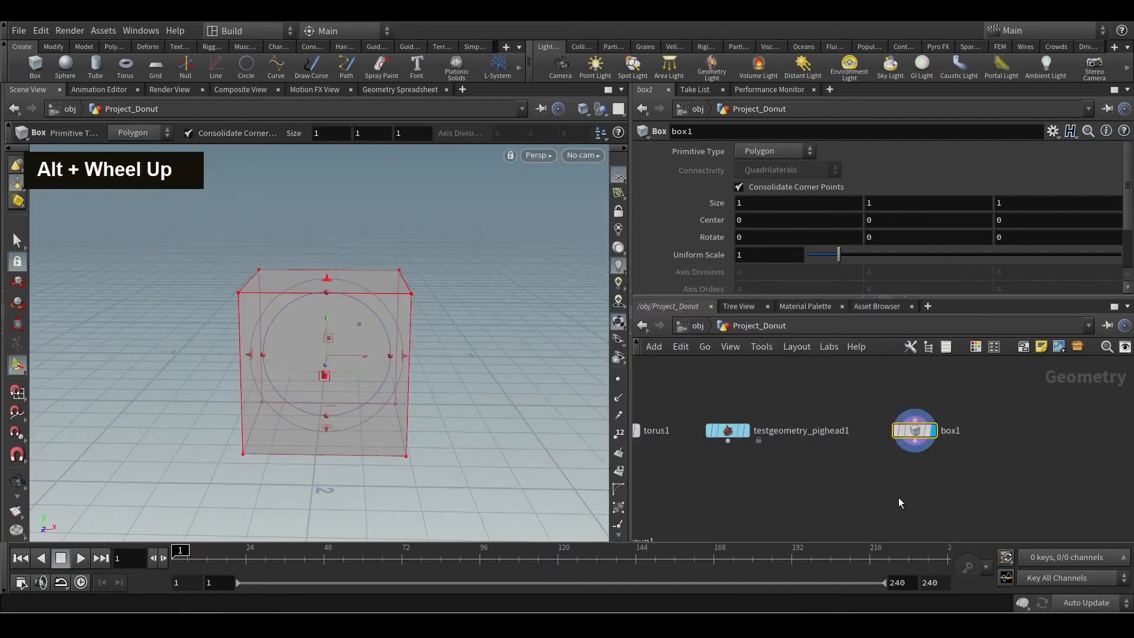
Add a Transform node fed by box1, display its output, and align it directly beneath box1.
middle_click_drag(895, 487, 885, 464)
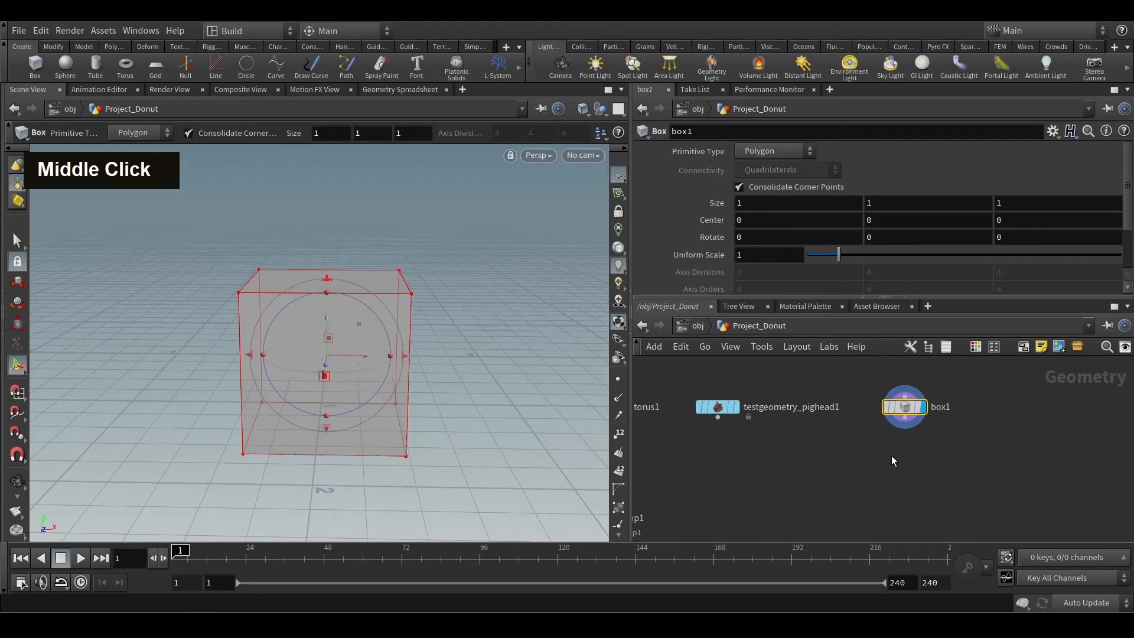
left_click(910, 418)
key("Tab")
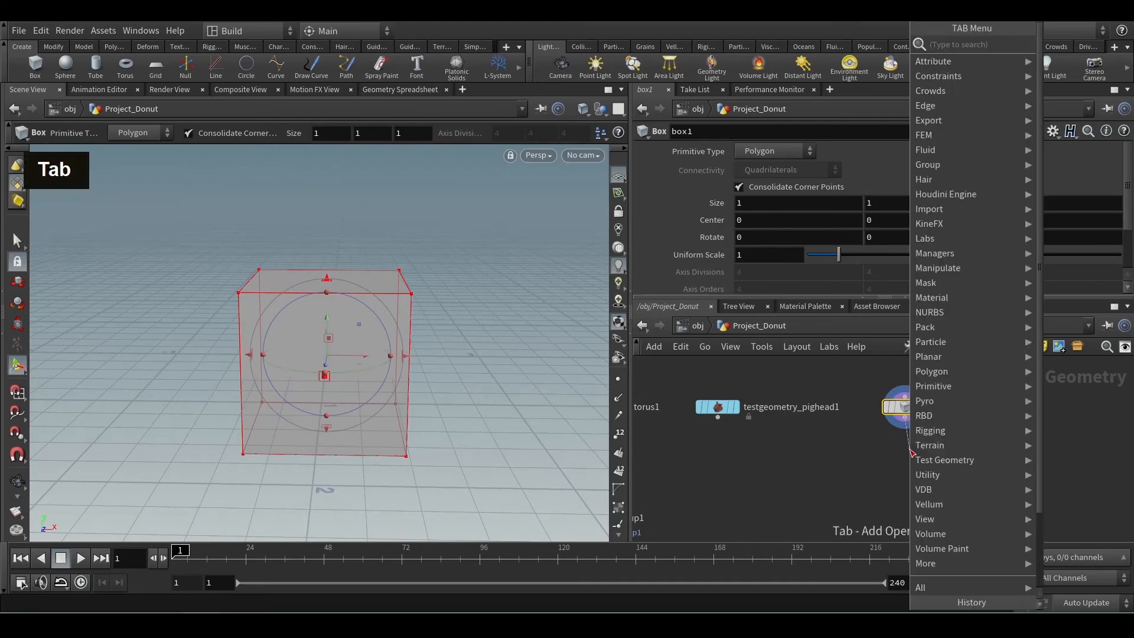
type("tran")
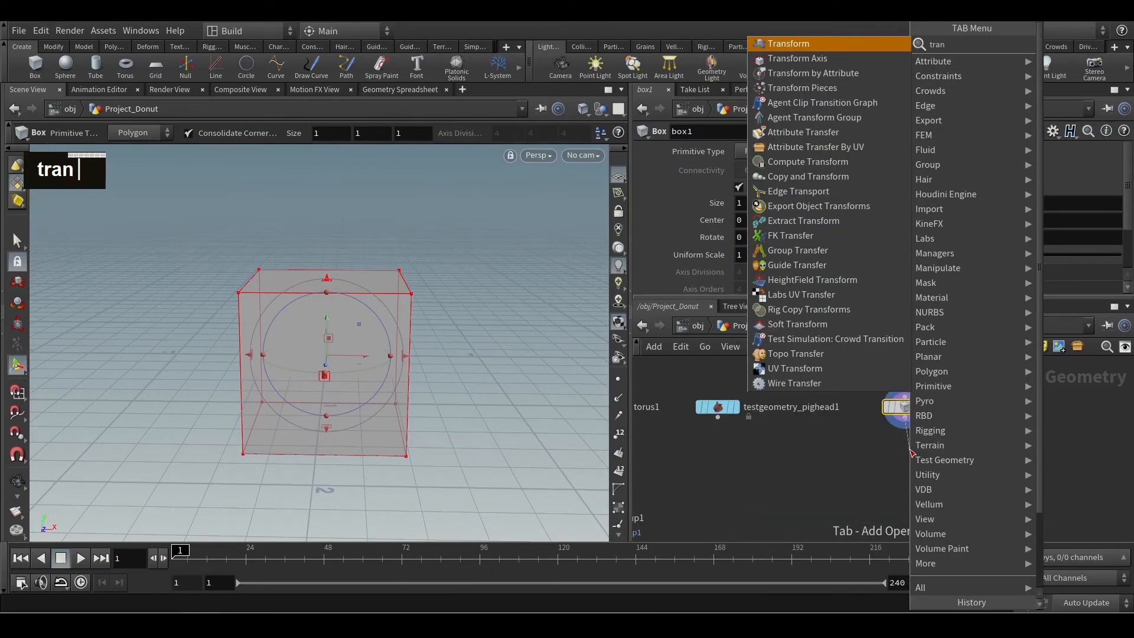
key("Return")
mouse_move(911, 453)
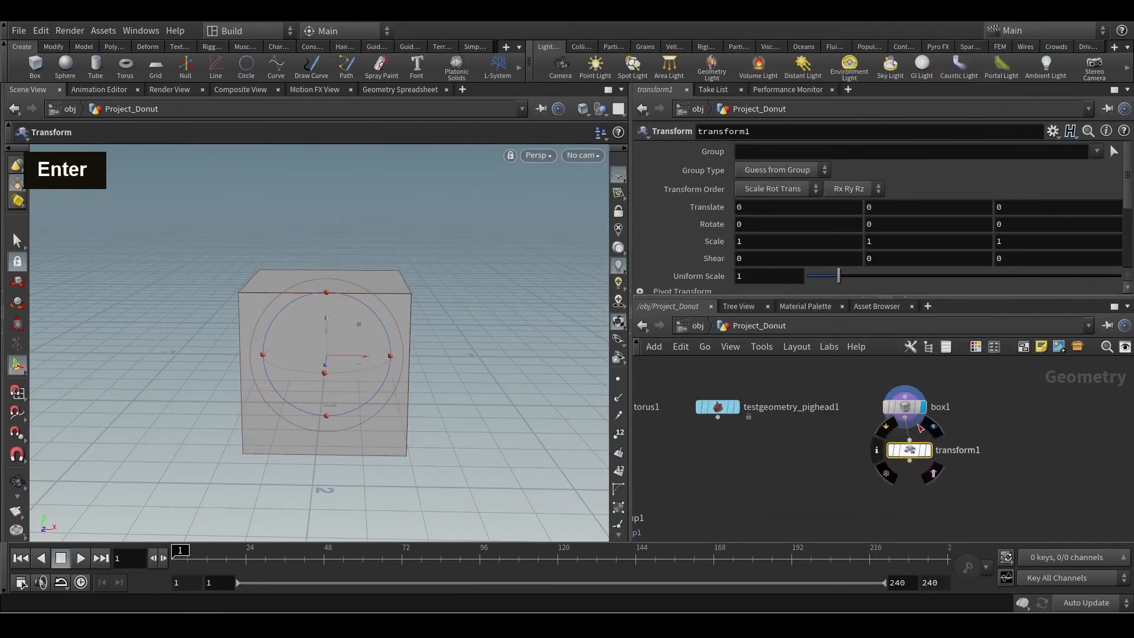
left_click(929, 454)
left_click_drag(912, 453, 907, 453)
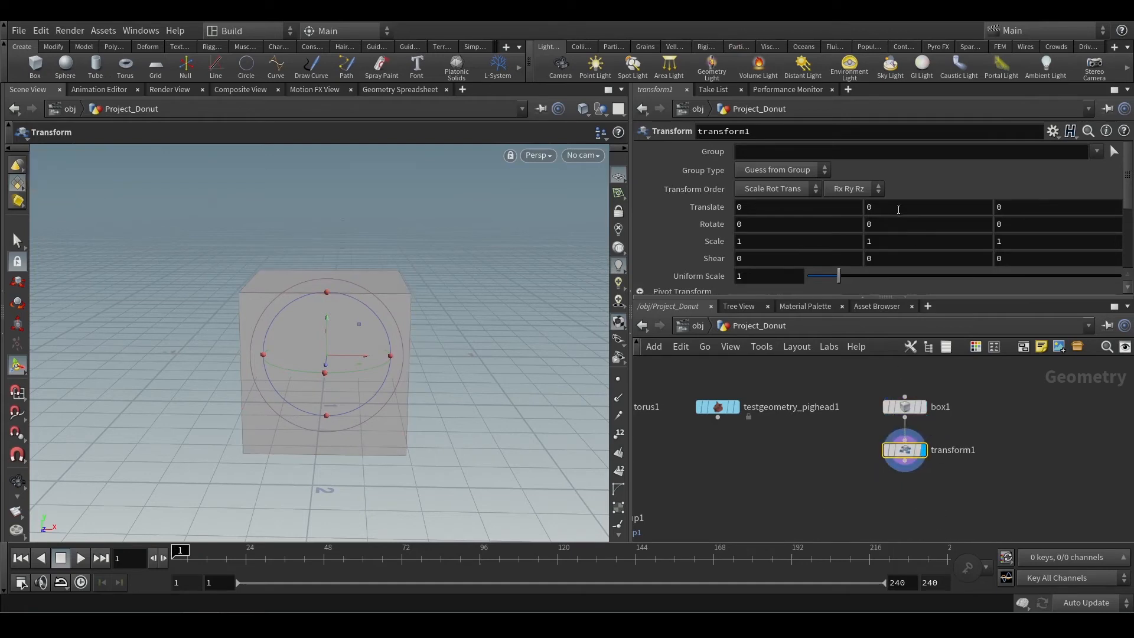
Set transform1's Translate Y to the expression -$YMIN and check how the box sits on the ground grid.
middle_click(906, 451)
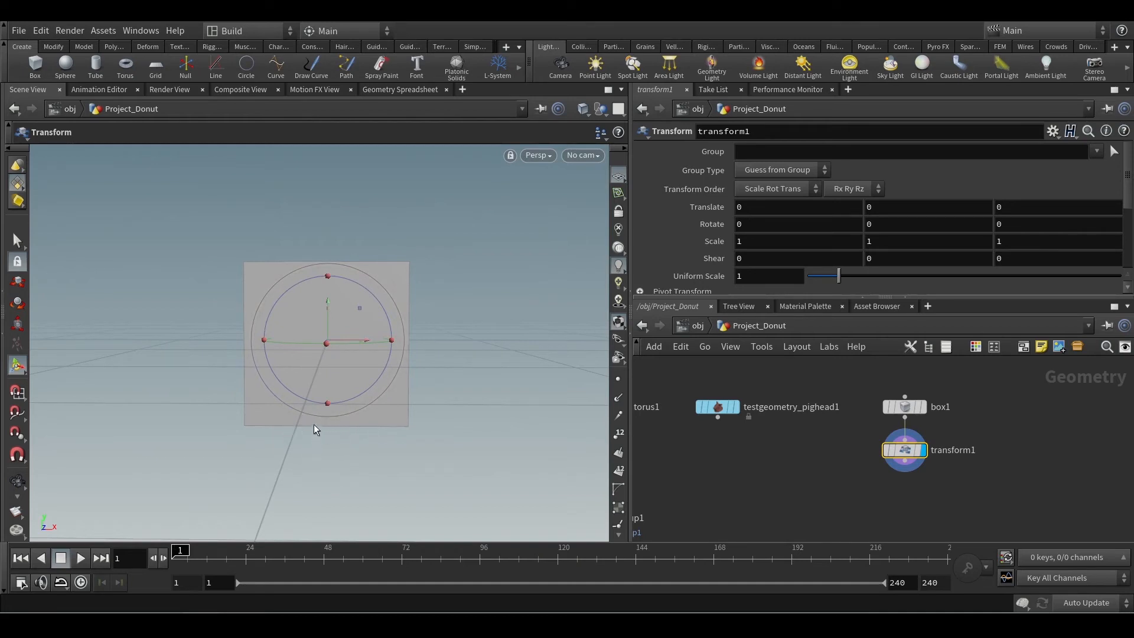
left_click_drag(440, 291, 449, 378, "alt")
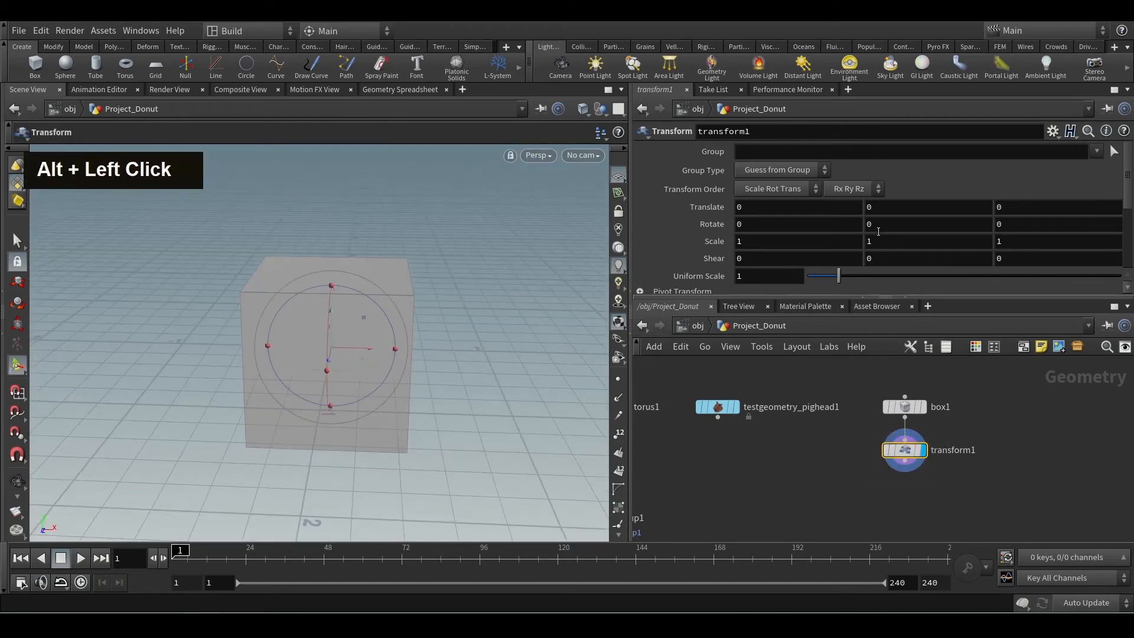
left_click(883, 208)
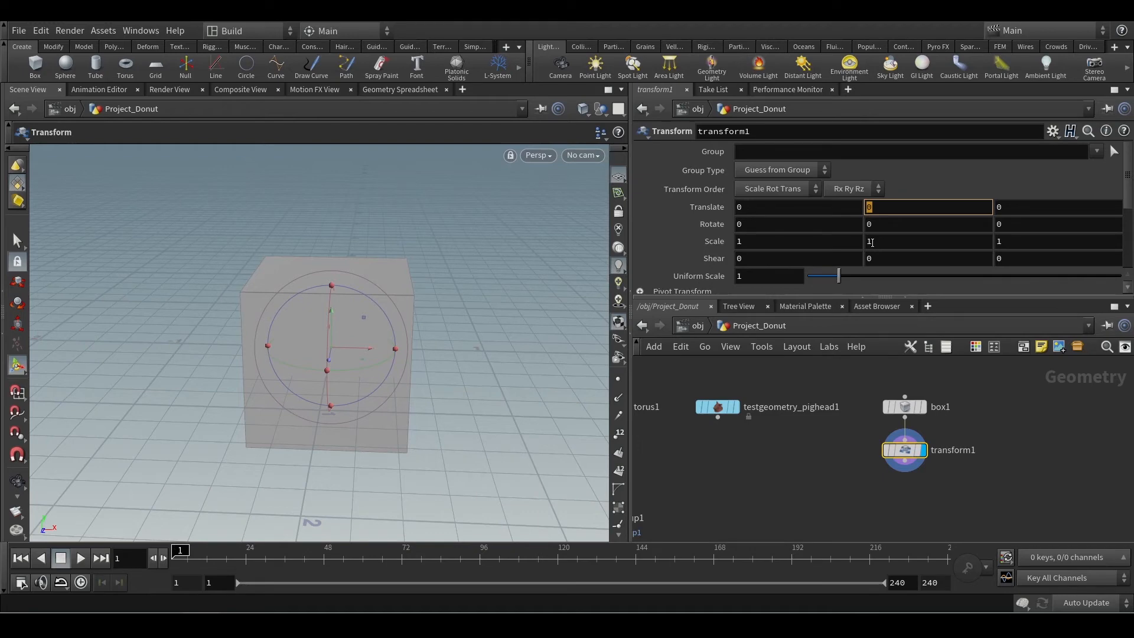
type("-")
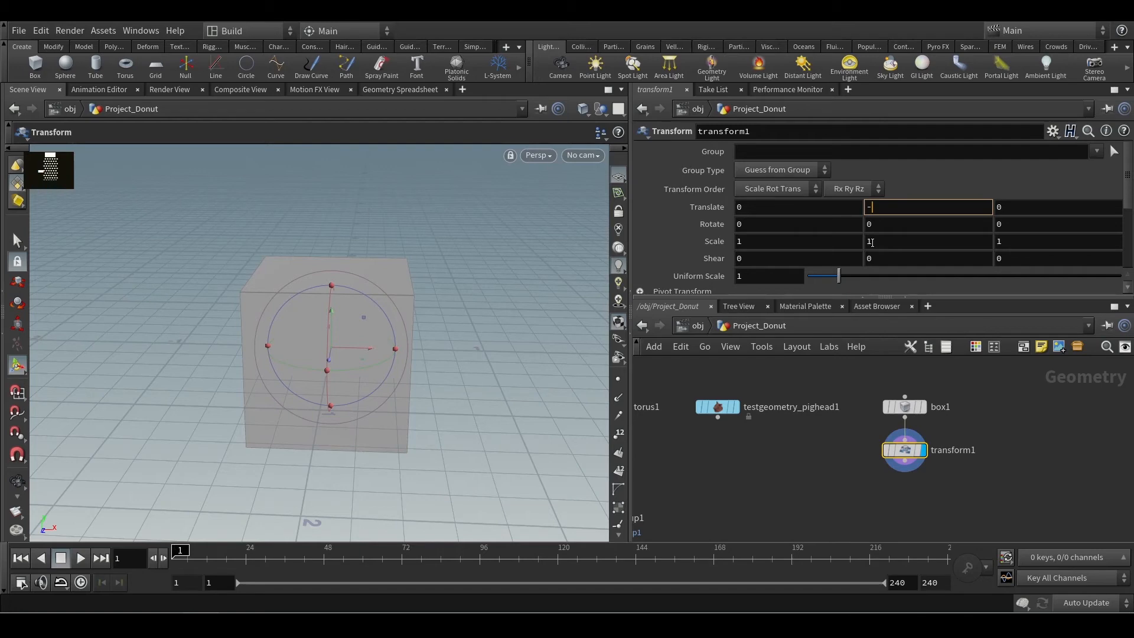
type("$Y")
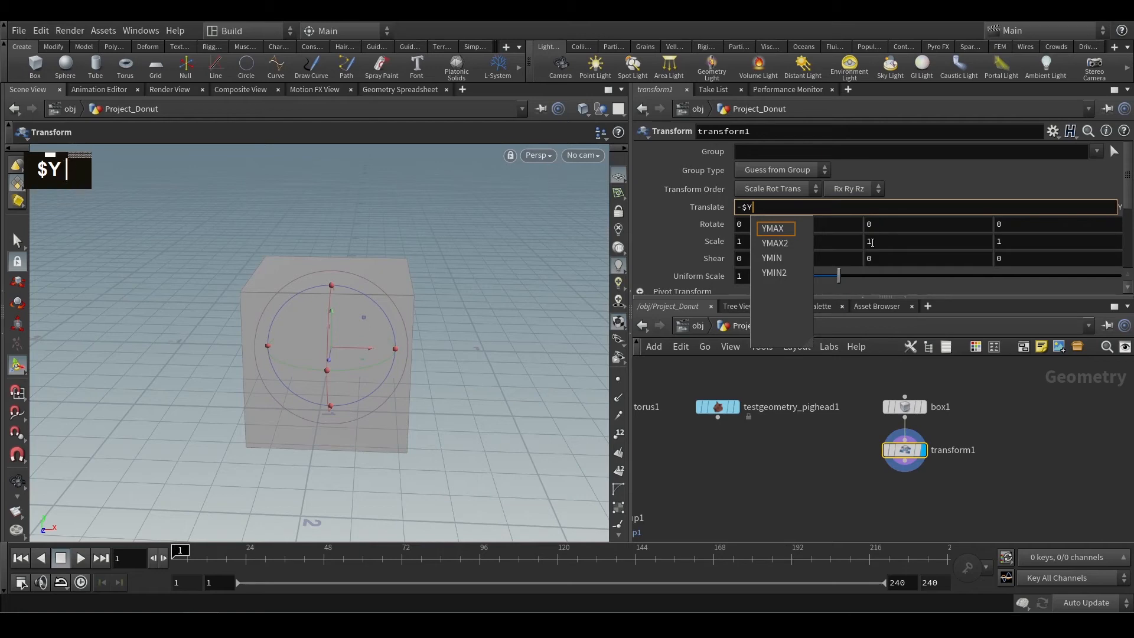
type("MIN")
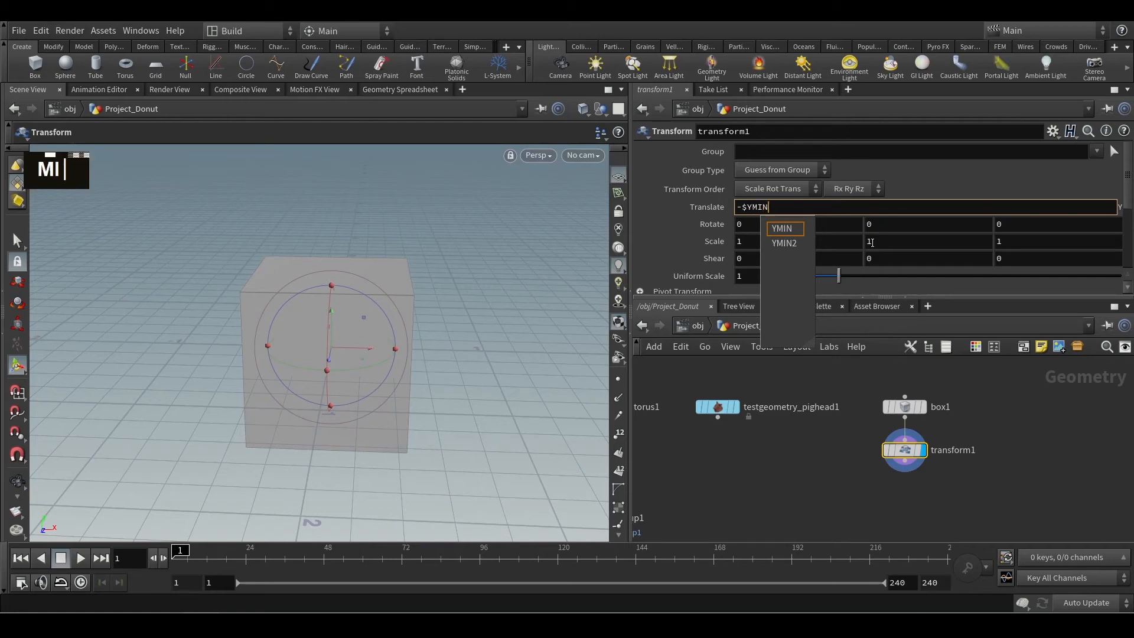
key("Return")
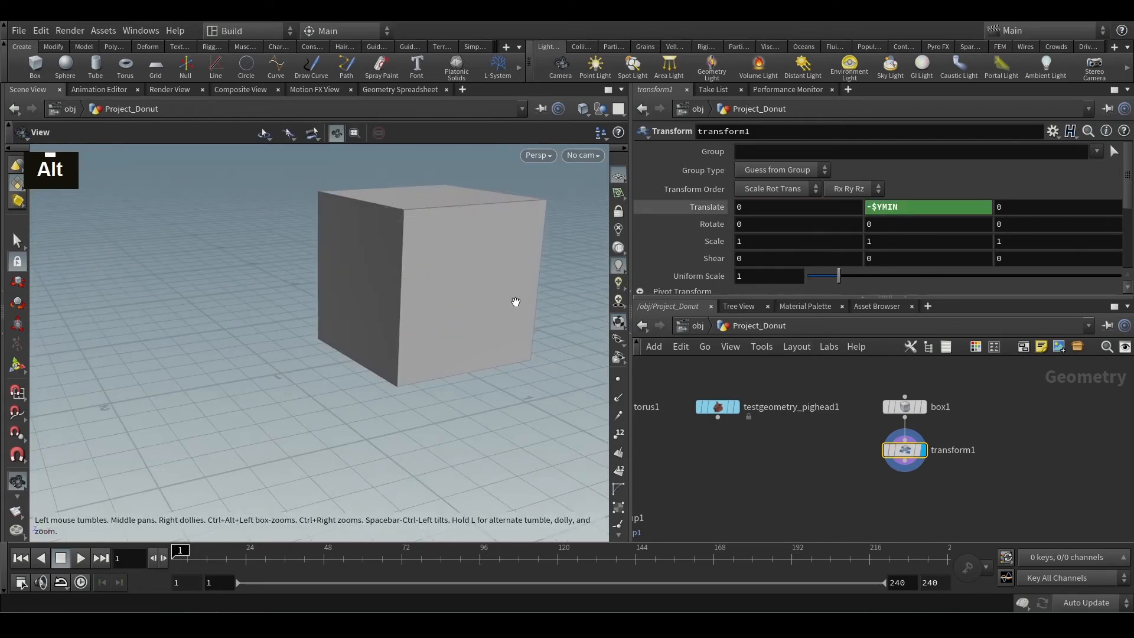
left_click_drag(514, 301, 557, 319, "alt")
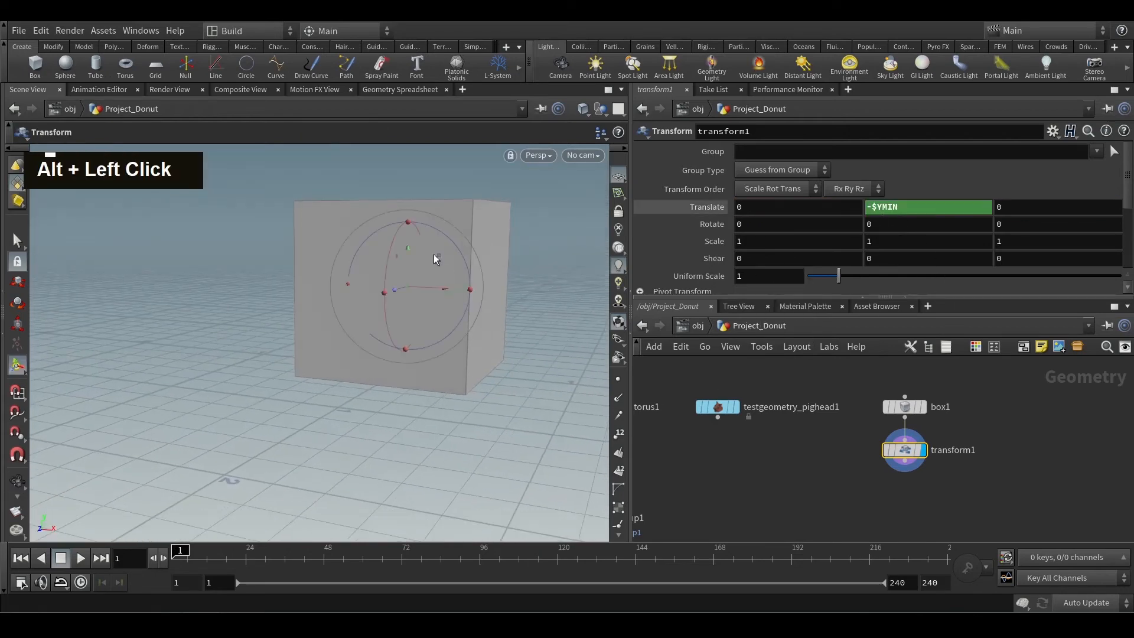
left_click_drag(435, 258, 455, 243, "alt")
middle_click_drag(456, 243, 469, 274, "alt")
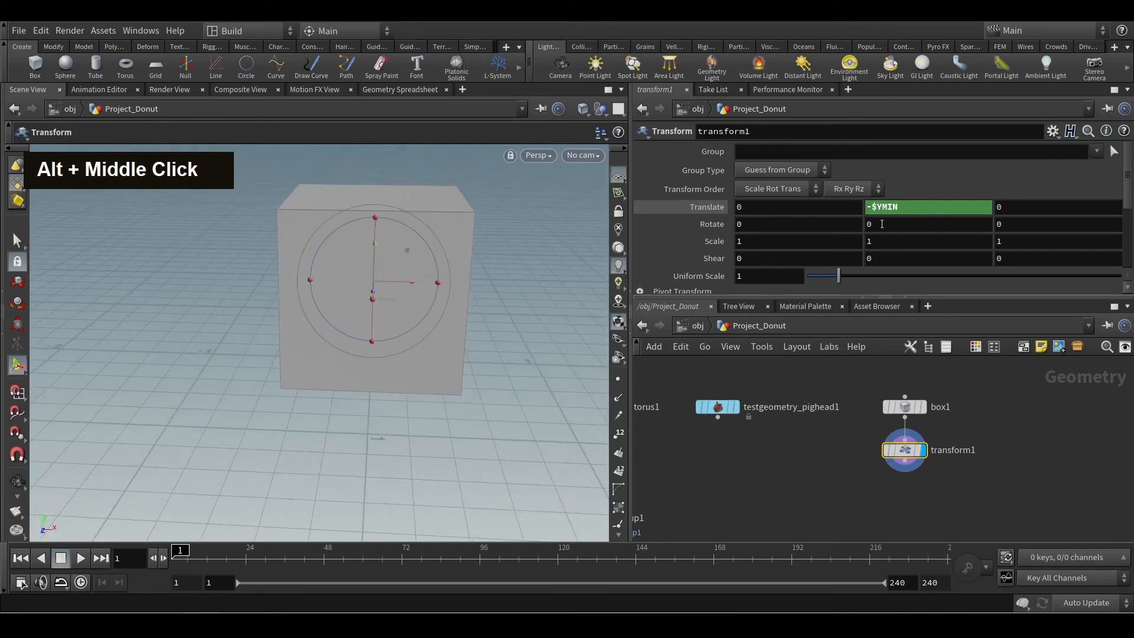
Try -$YMAX as transform1's Translate Y, check the box against the ground grid, and undo the change.
left_click(893, 207)
key("BackSpace")
key("BackSpace")
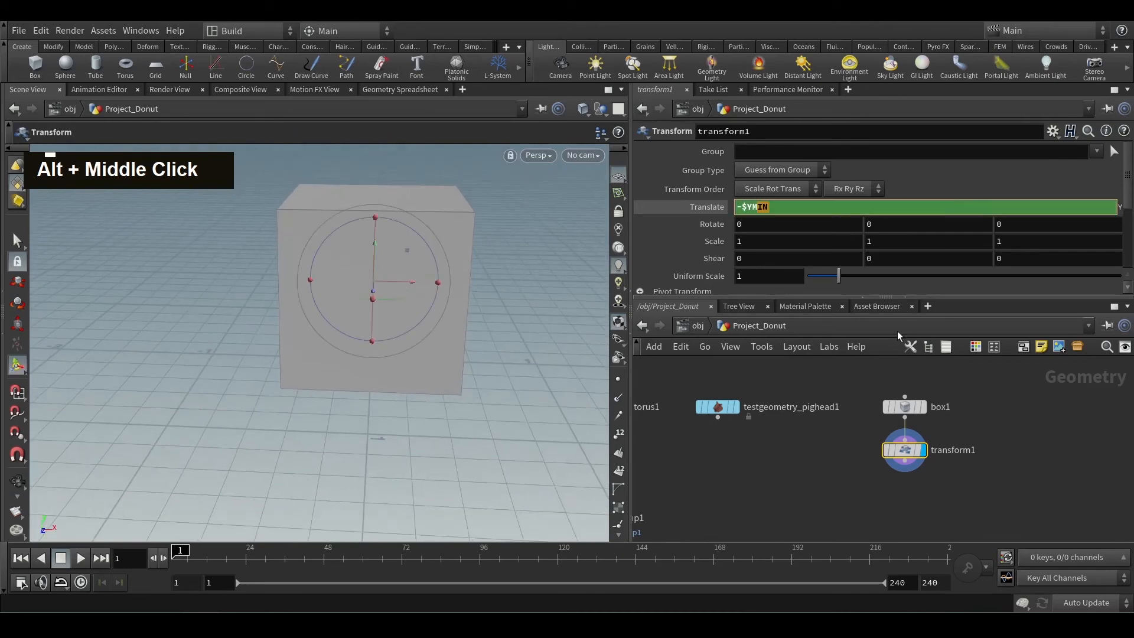
type("AX")
key("Return")
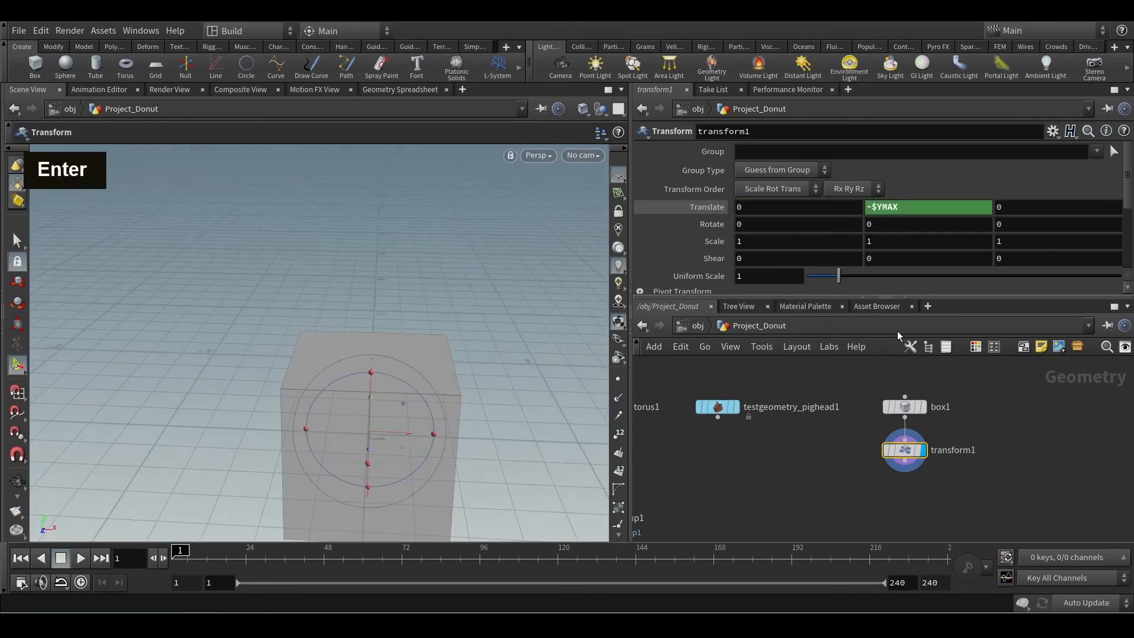
scroll(429, 310, "down", 3, "alt")
left_click_drag(405, 324, 390, 319, "alt")
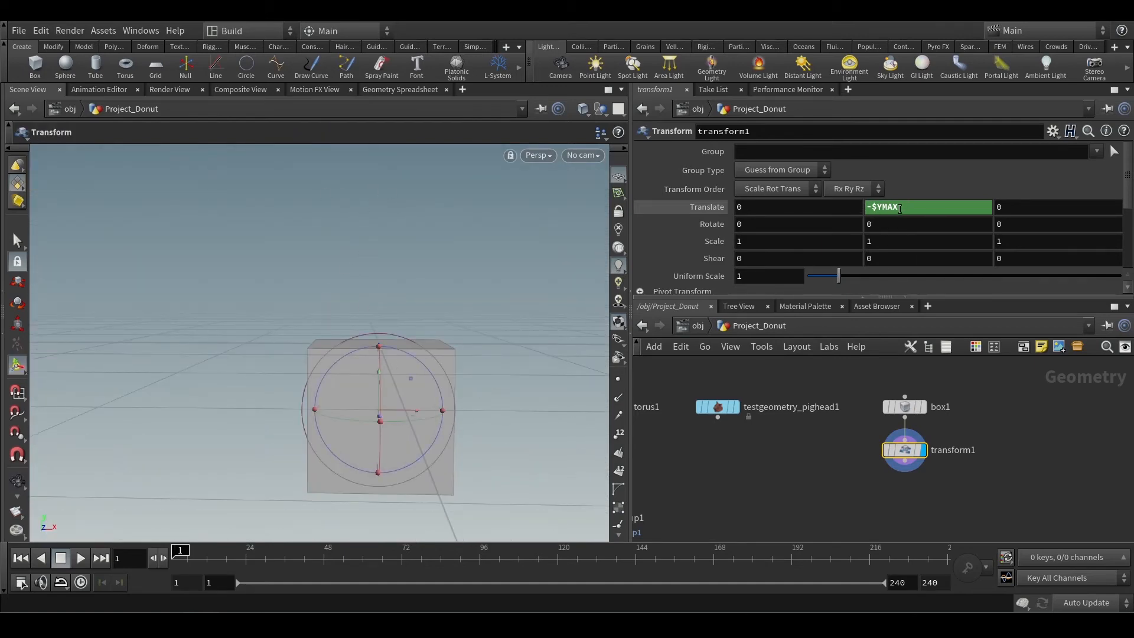
key("ctrl+z")
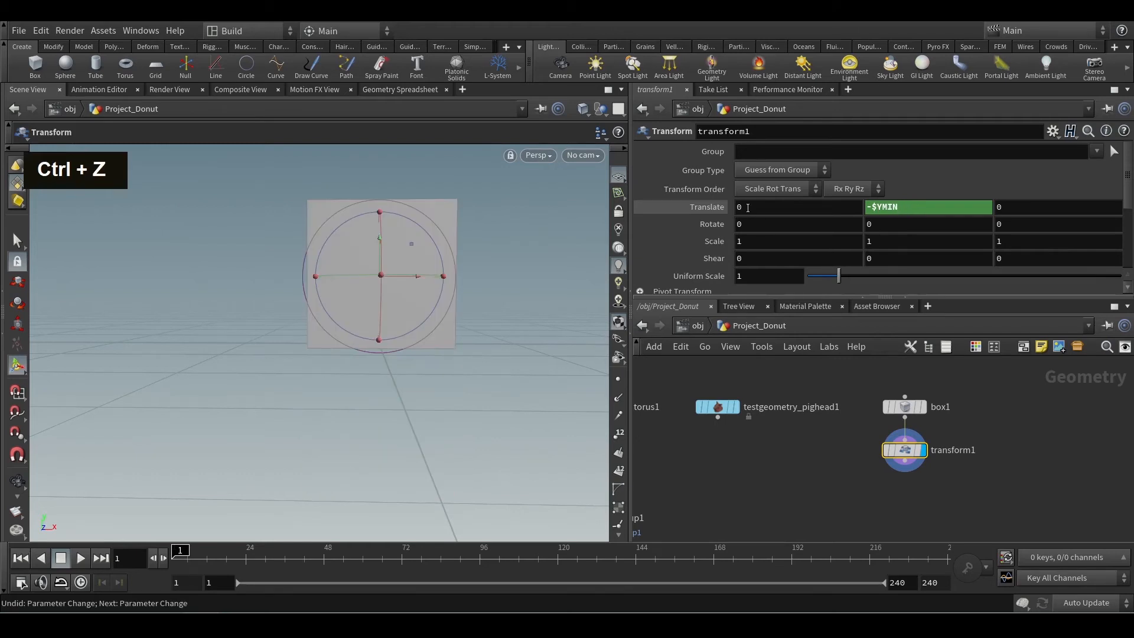
Examine the box's placement on the grid and compare the bounding values in the node info of box1 and transform1.
left_click_drag(432, 263, 490, 299, "alt")
middle_click_drag(491, 299, 479, 261, "alt")
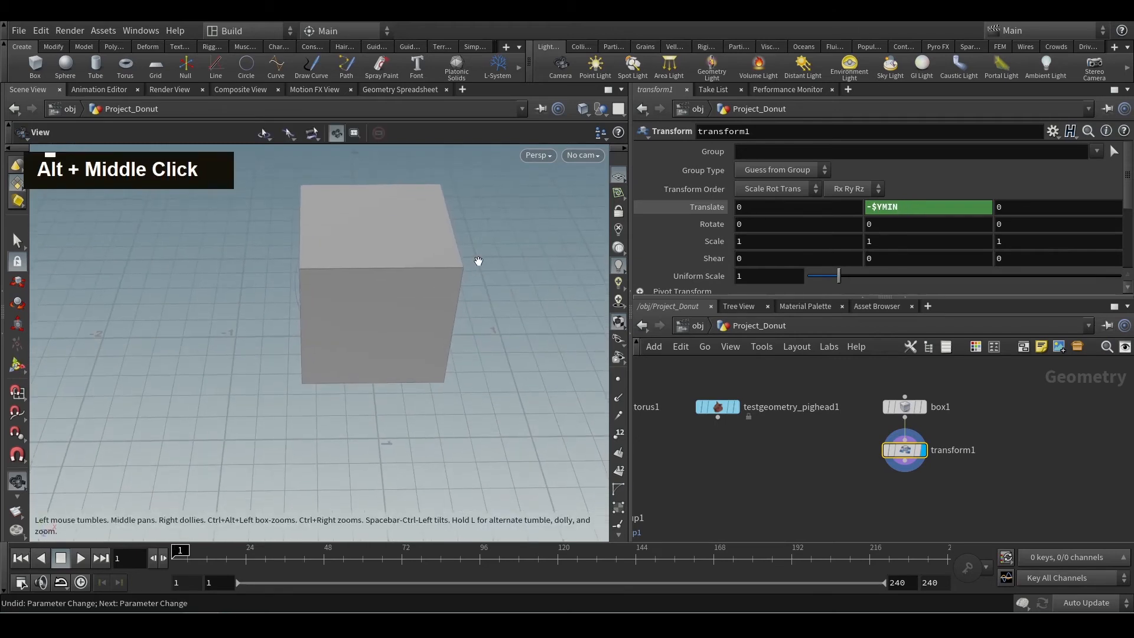
middle_click_drag(341, 335, 249, 345, "alt")
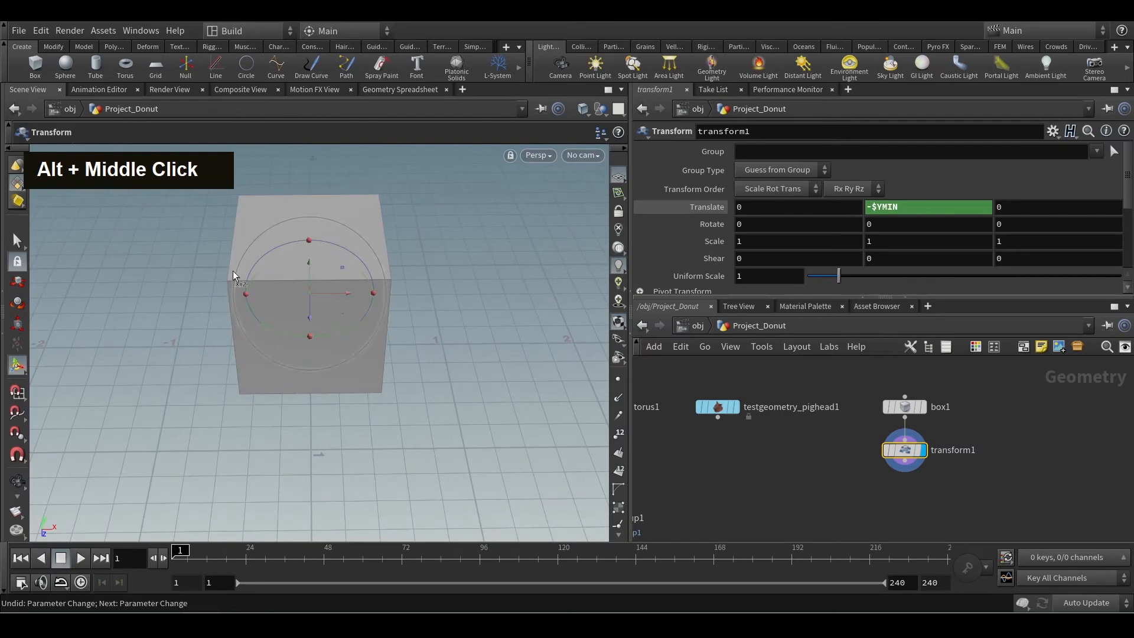
middle_click(907, 407)
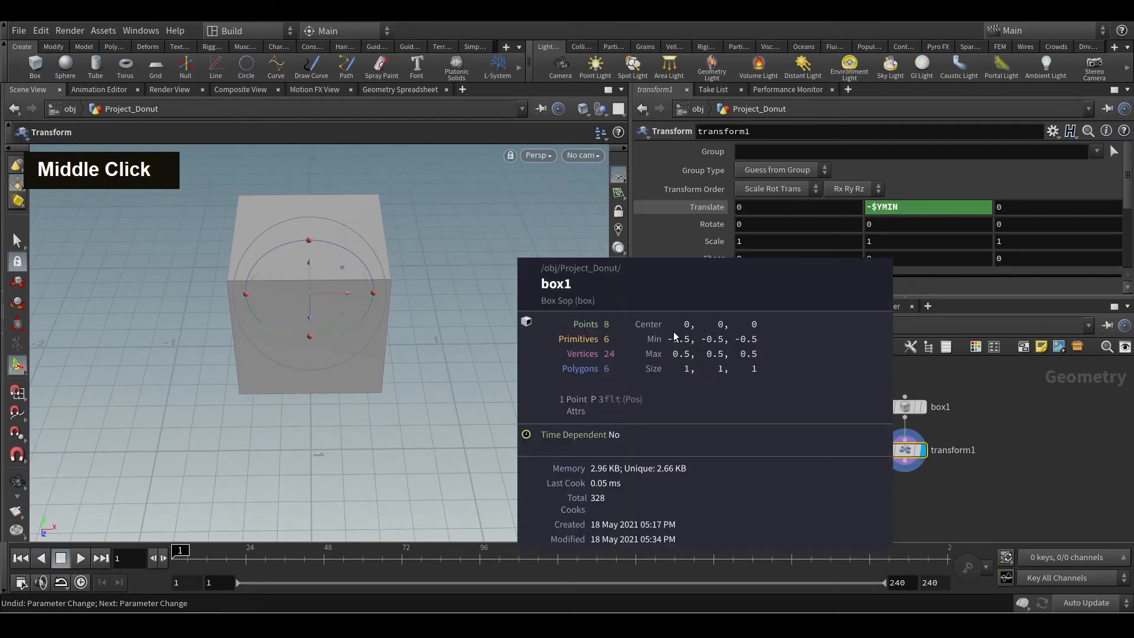
middle_click(908, 452)
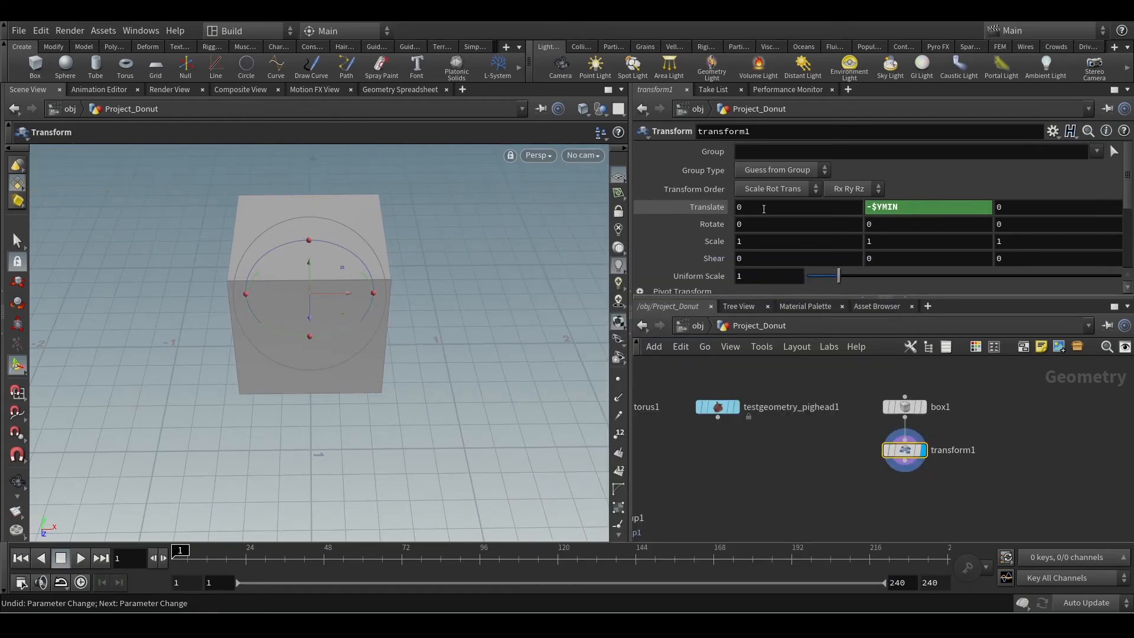
Set transform1's Translate X to the expression -$XMIN and check the box's side against the origin.
left_click_drag(761, 208, 714, 242)
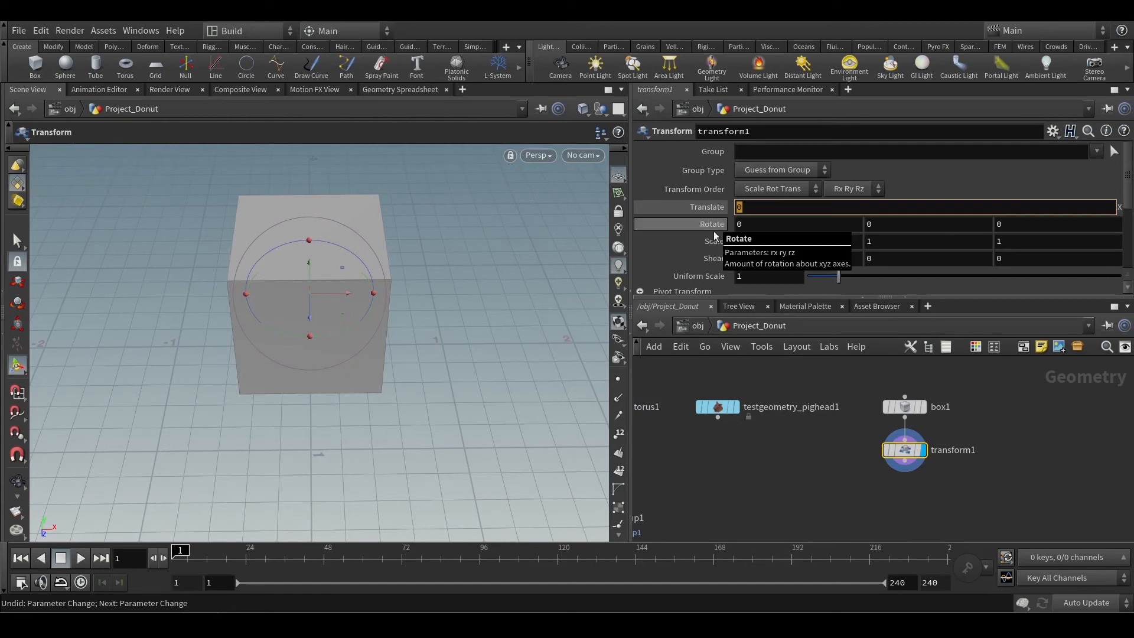
type("-$XMIN")
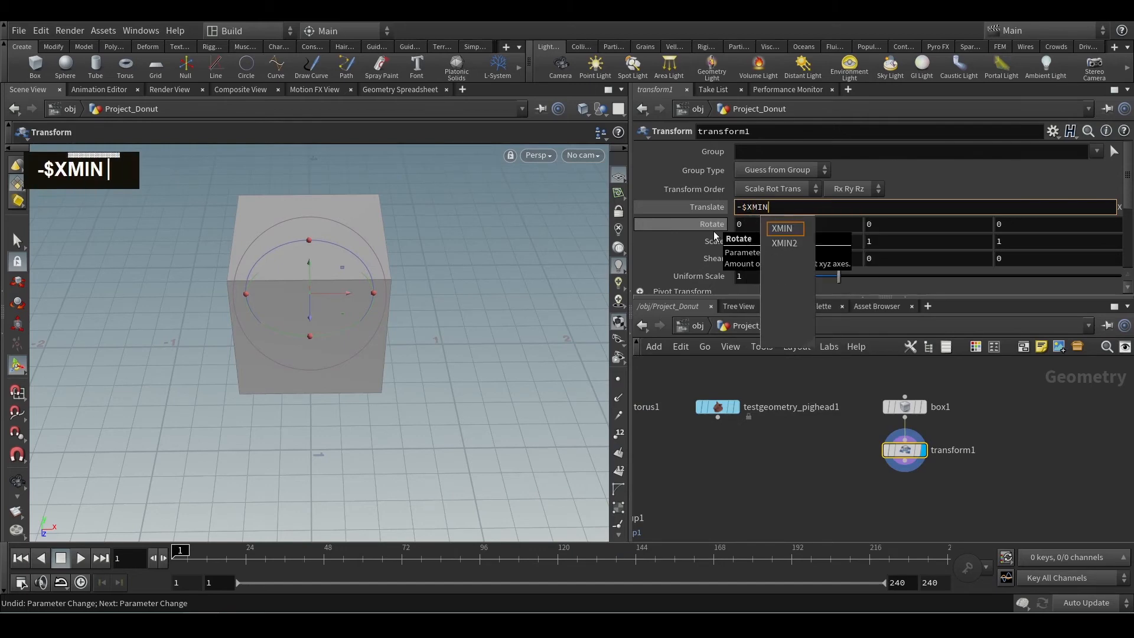
key("Return")
left_click_drag(431, 203, 354, 273, "alt")
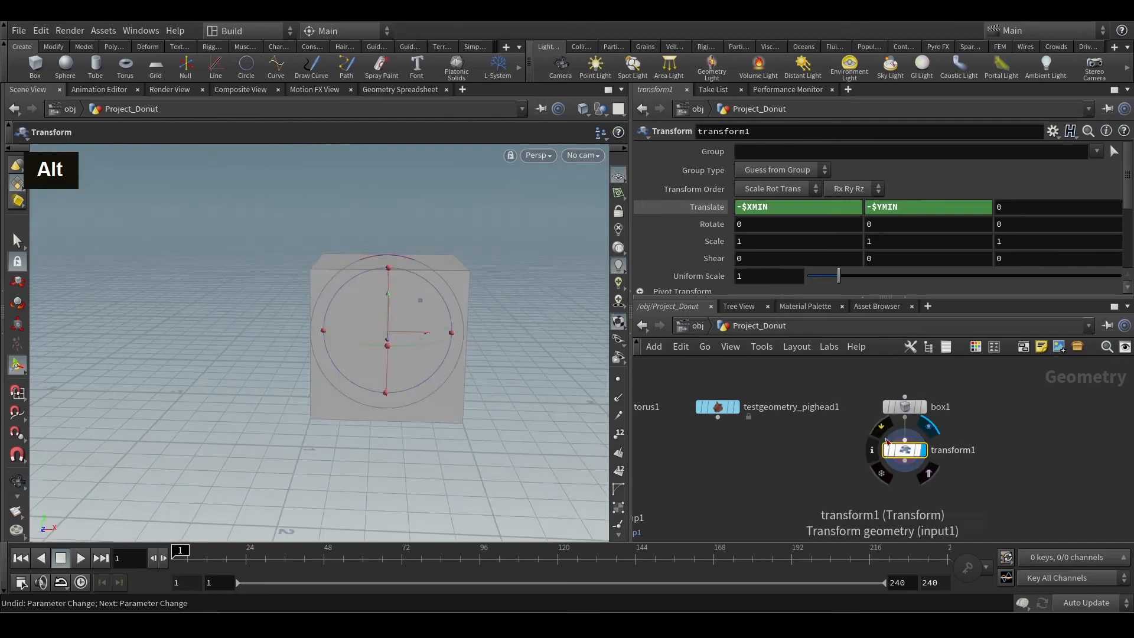
Set box1's size to 6 on all three axes and check the placement of transform1's output on the grid.
left_click_drag(929, 400, 955, 407)
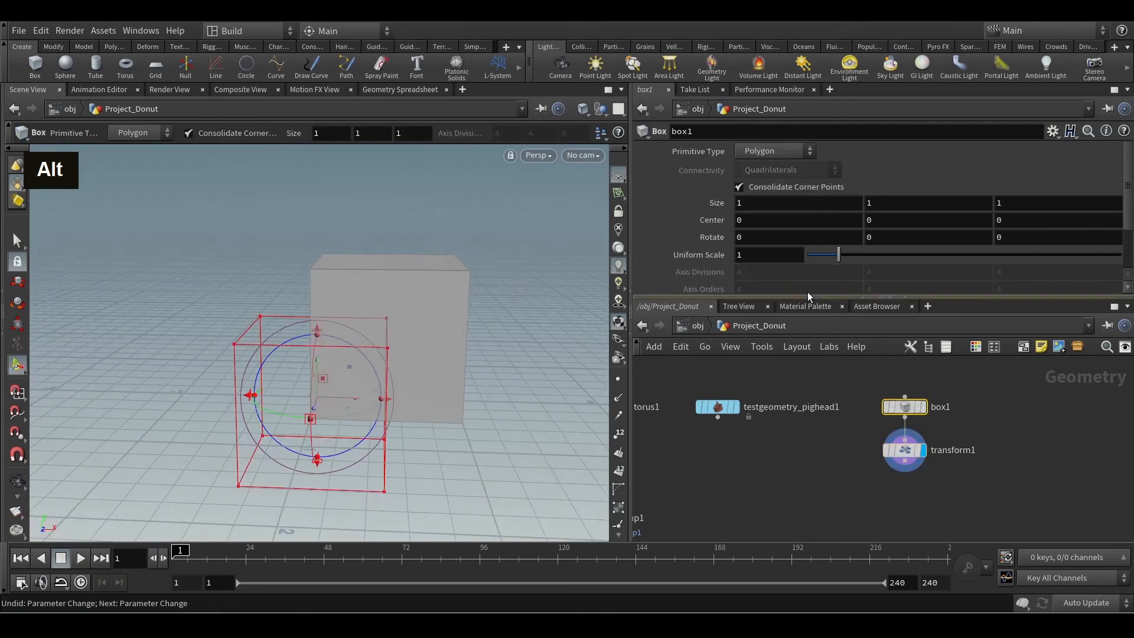
middle_click_drag(712, 202, 768, 175)
scroll(392, 309, "down", 5, "alt")
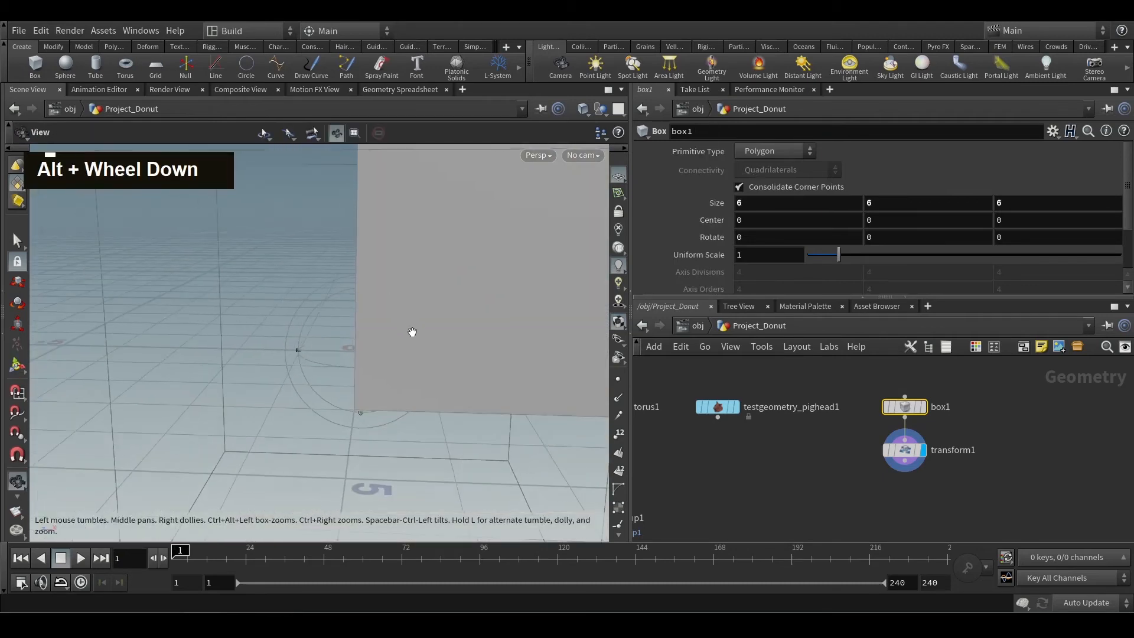
scroll(437, 335, "down", 6, "alt")
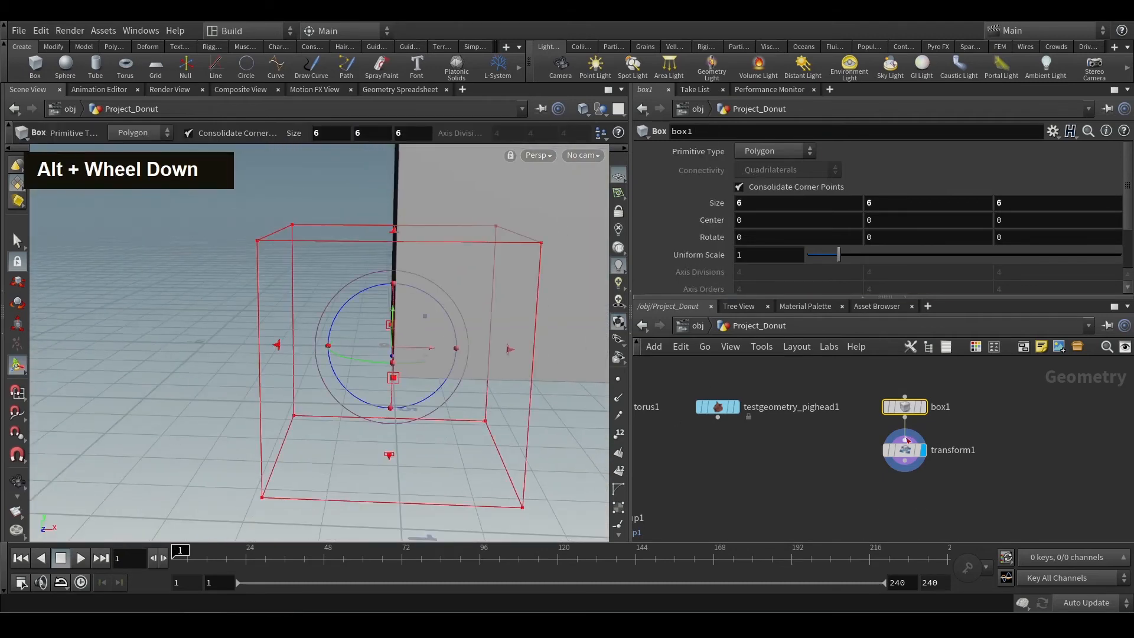
left_click(908, 442)
scroll(522, 396, "down", 6, "alt")
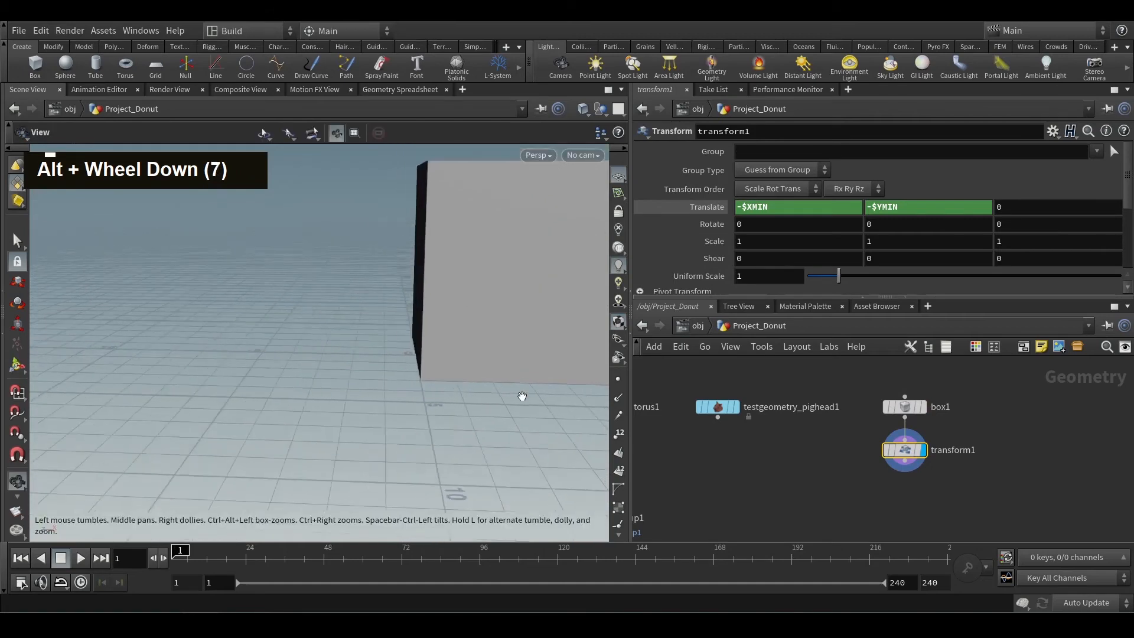
middle_click_drag(522, 396, 337, 415, "alt")
left_click_drag(336, 415, 377, 445, "alt")
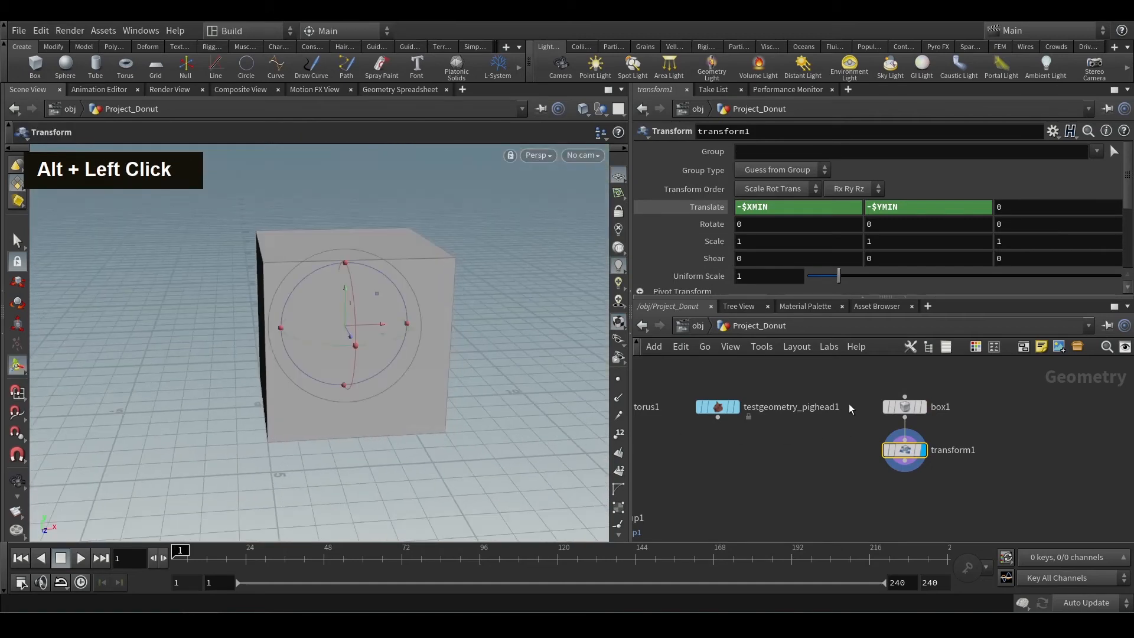
Raise box1's Uniform Scale to about 4.09 and check the placement of transform1's output on the grid.
left_click(888, 406)
left_click_drag(842, 256, 936, 259)
scroll(404, 381, "down", 2, "alt")
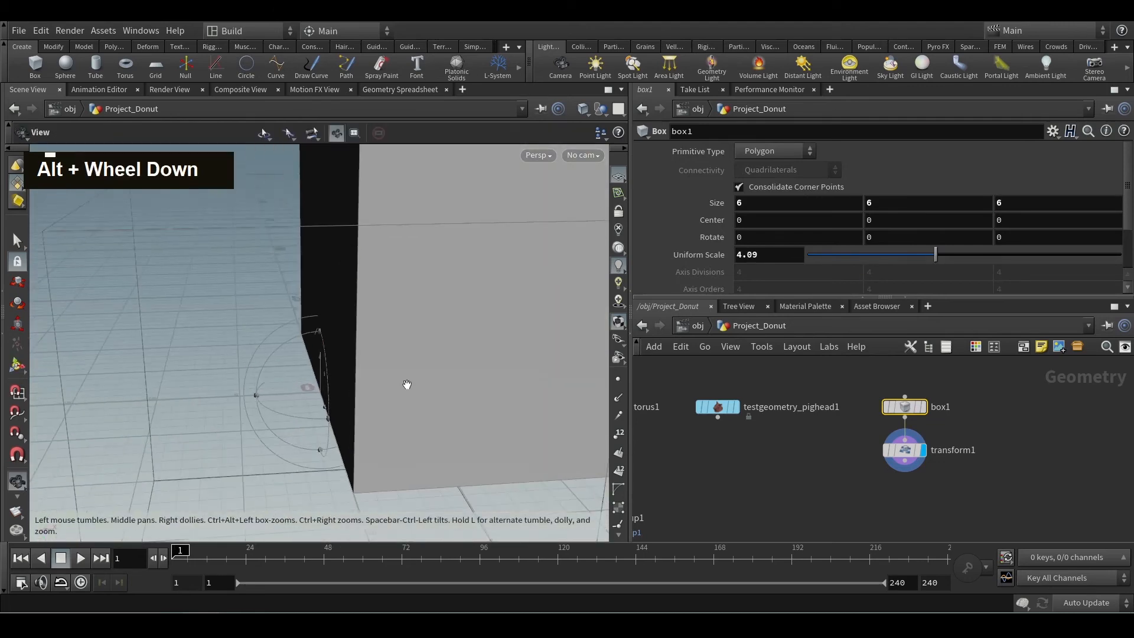
left_click(893, 451)
scroll(349, 400, "down", 2, "alt")
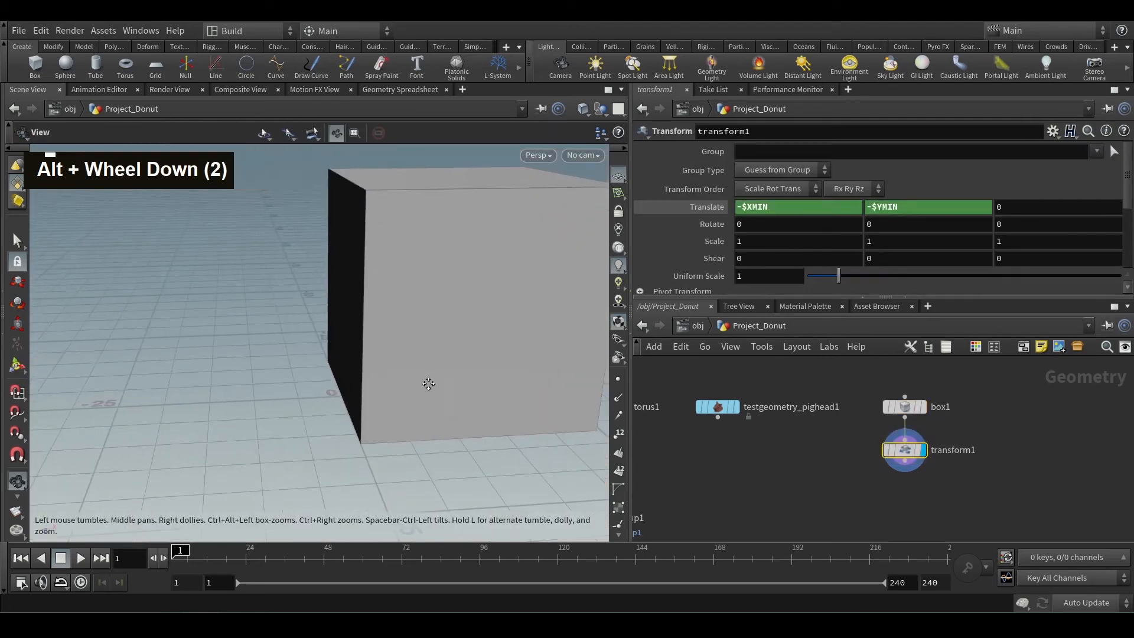
Detach transform1 from box1 and wire testgeometry_pighead1 into it, placing transform1 below the pig head node.
middle_click_drag(427, 382, 270, 405, "alt")
scroll(270, 406, "down", 1, "alt")
scroll(278, 414, "down", 1, "alt")
left_click_drag(286, 423, 228, 420, "alt")
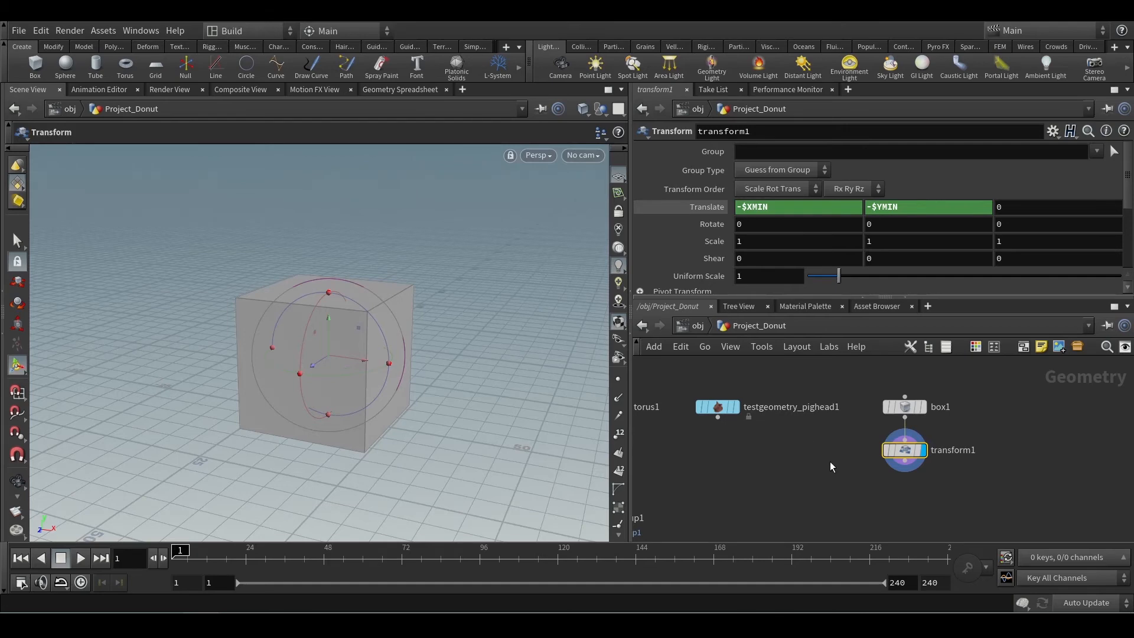
left_click_drag(905, 450, 793, 459)
scroll(833, 446, "up", 3)
middle_click_drag(841, 450, 894, 461)
left_click(705, 392)
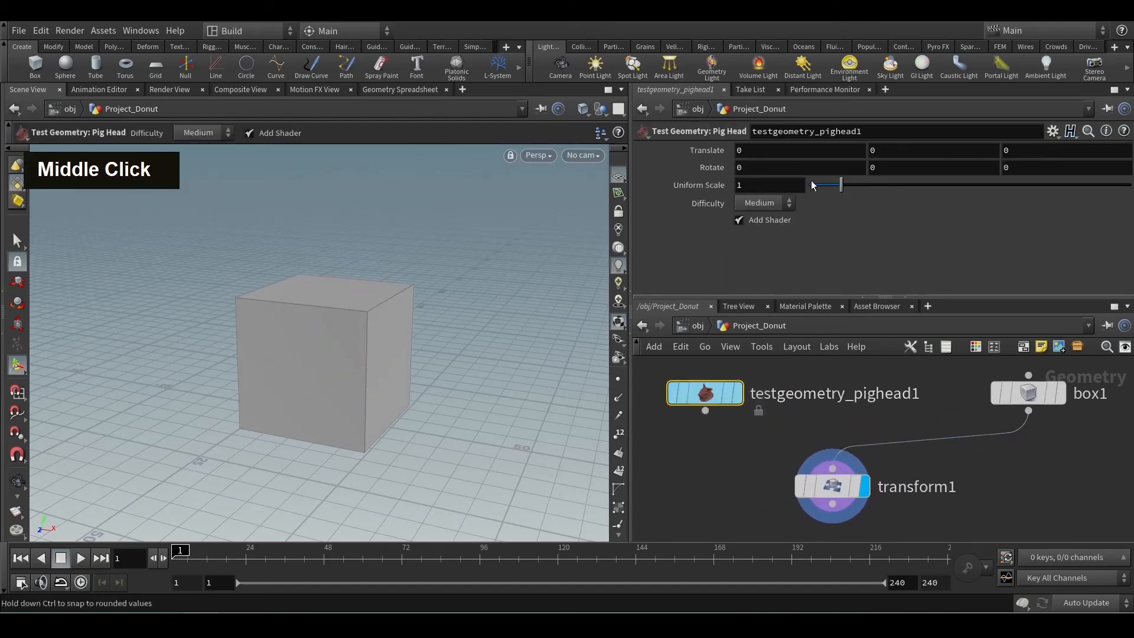
scroll(771, 428, "down", 3)
middle_click_drag(763, 425, 796, 431)
left_click_drag(741, 385, 773, 432)
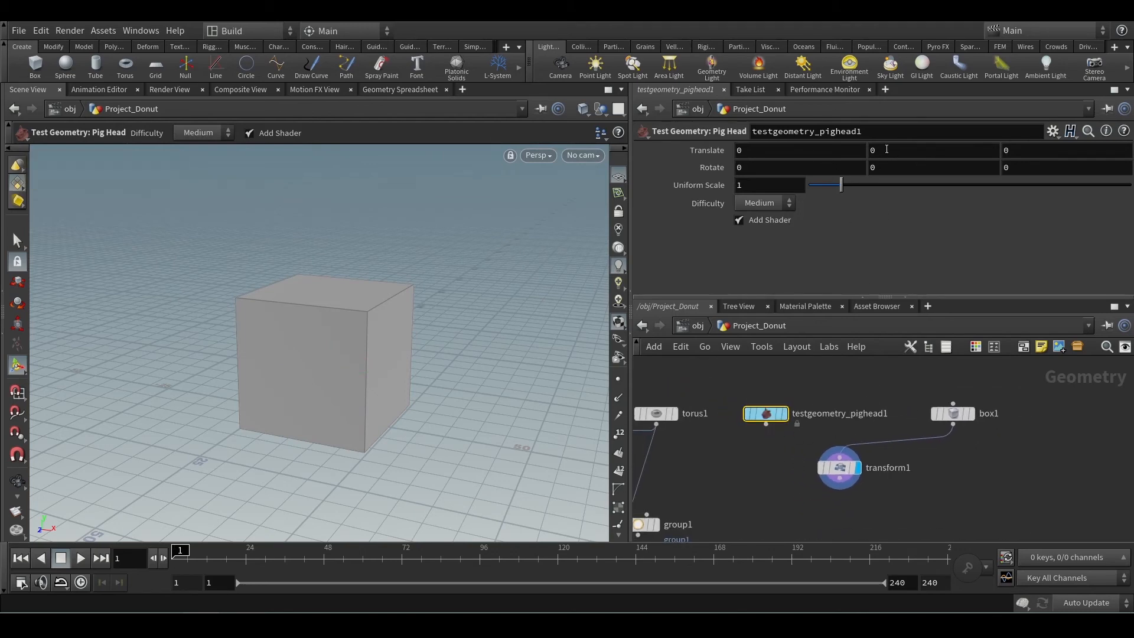
left_click(766, 423)
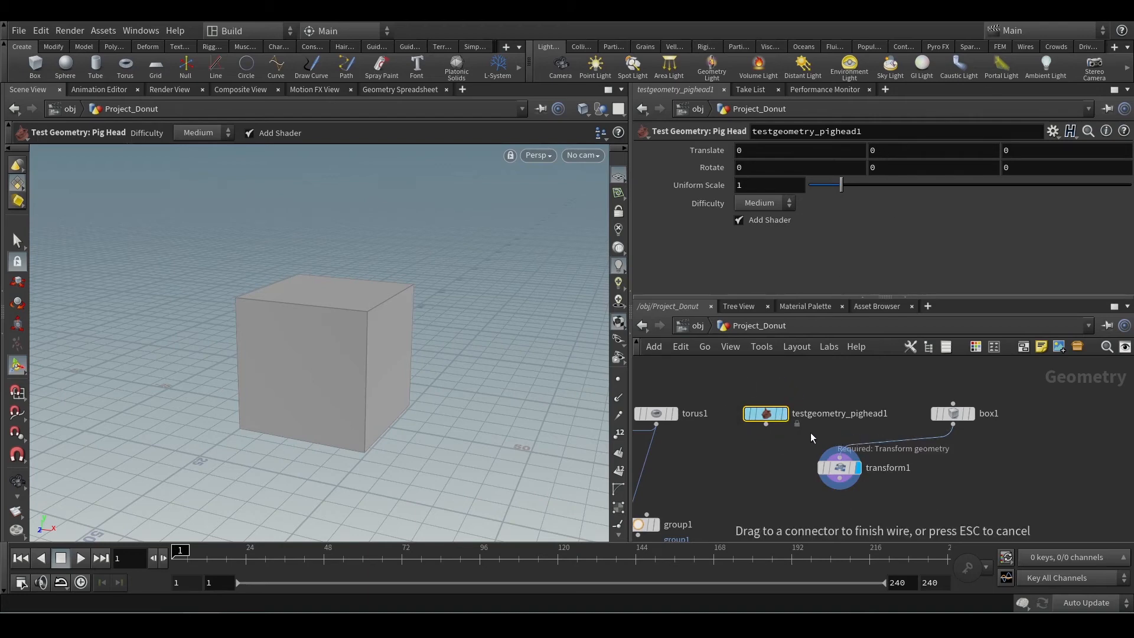
left_click(839, 459)
left_click_drag(843, 473, 777, 470)
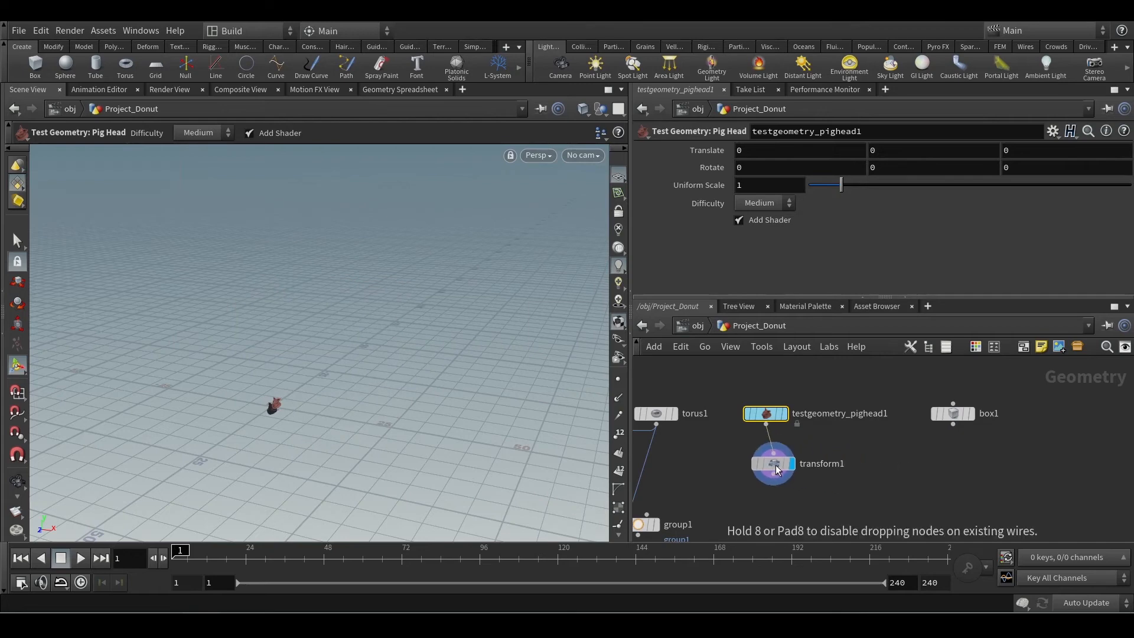
Frame transform1's pig head output and examine how it sits on the grid.
left_click(774, 464)
key("f")
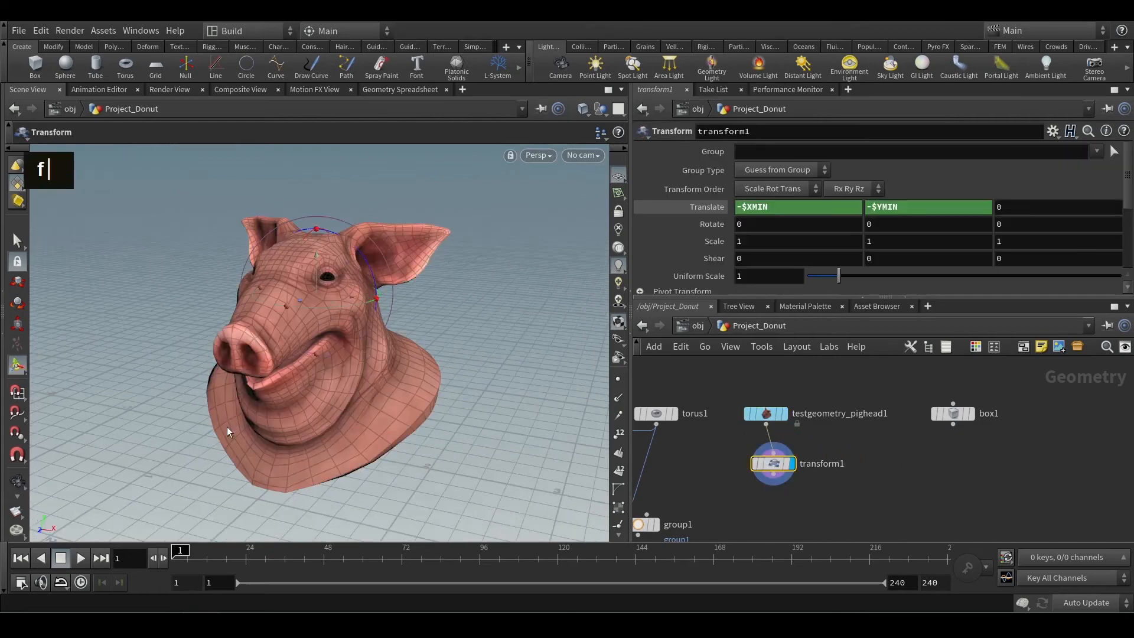
left_click_drag(375, 450, 427, 405, "alt")
middle_click_drag(427, 406, 405, 400, "alt")
left_click_drag(405, 400, 561, 457, "alt")
key("t")
Detach transform1 from the pig head and insert it between torus1 and group1.
middle_click_drag(738, 440, 799, 433)
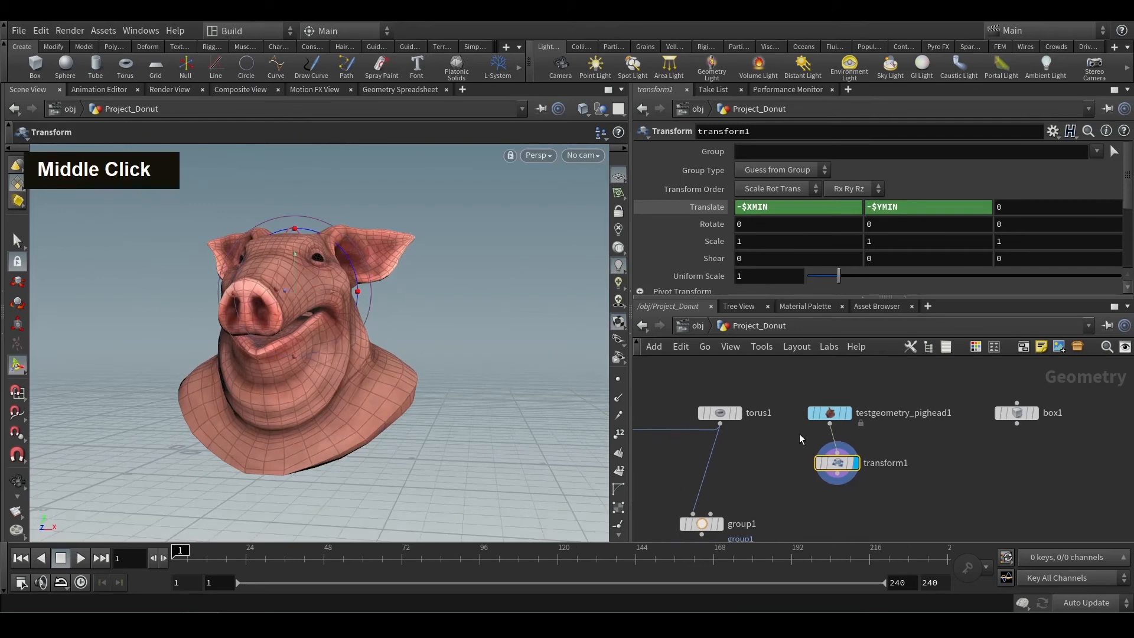
left_click_drag(842, 468, 706, 471)
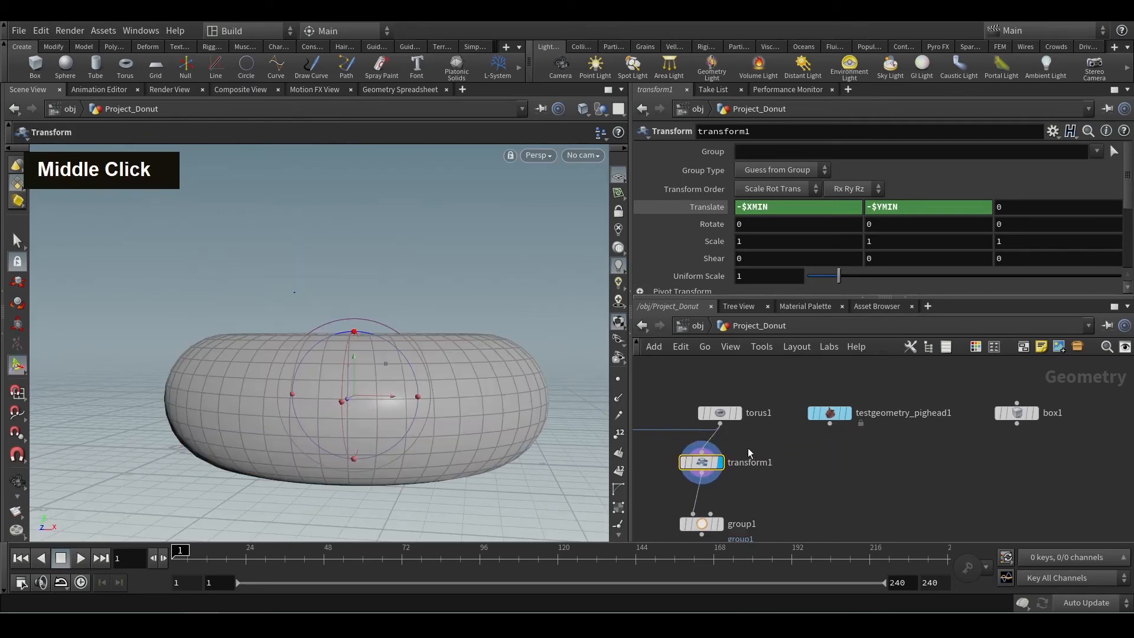
left_click_drag(381, 345, 442, 419, "alt")
middle_click_drag(338, 349, 400, 367, "alt")
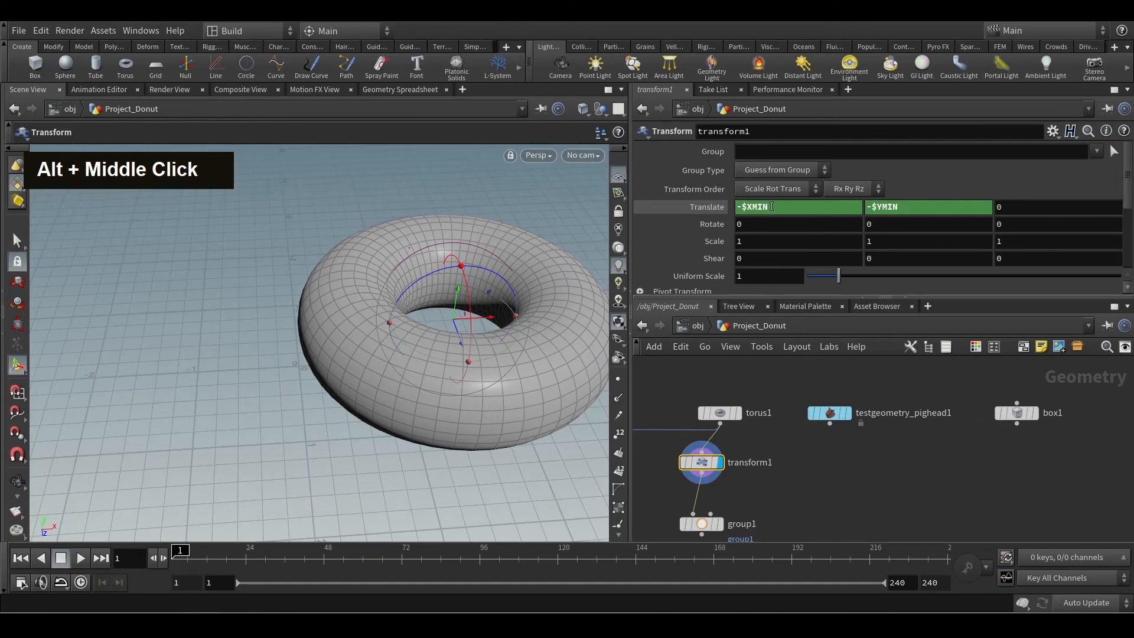
Delete the expression in transform1's Translate X and set the value to 0.
right_click(770, 206)
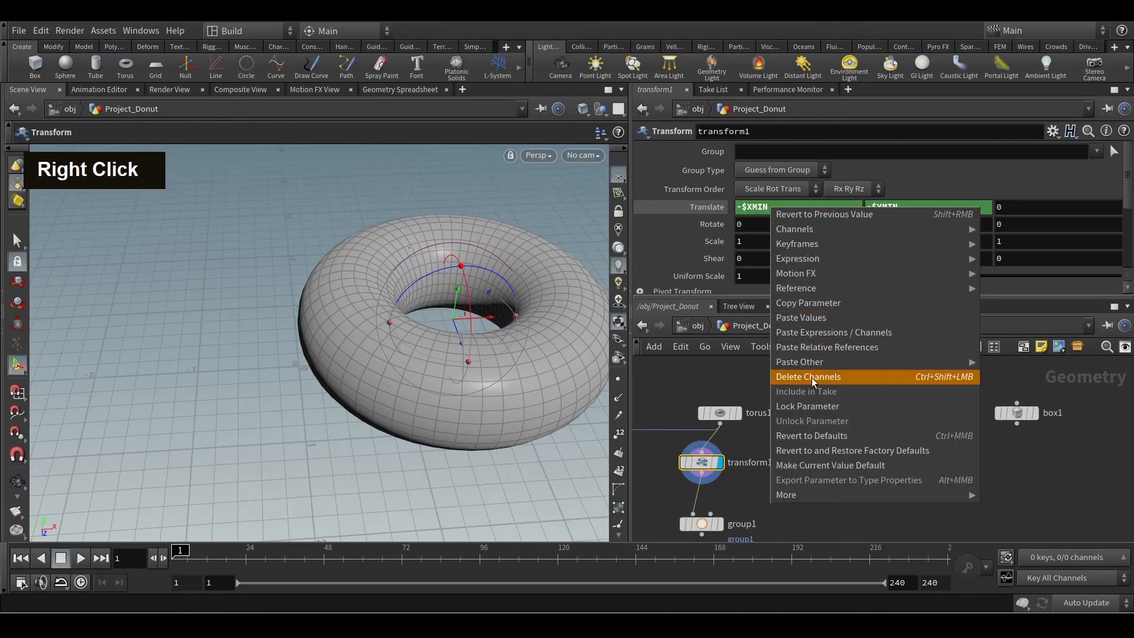
left_click(813, 376)
left_click(786, 206)
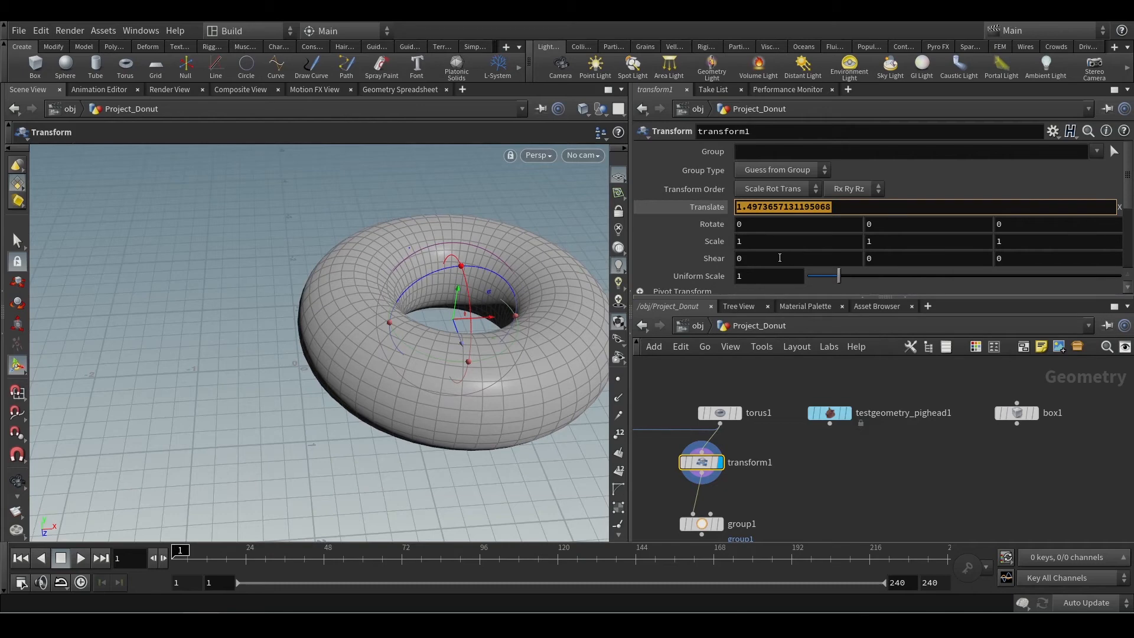
type("0")
key("Return")
left_click_drag(435, 400, 467, 357, "alt")
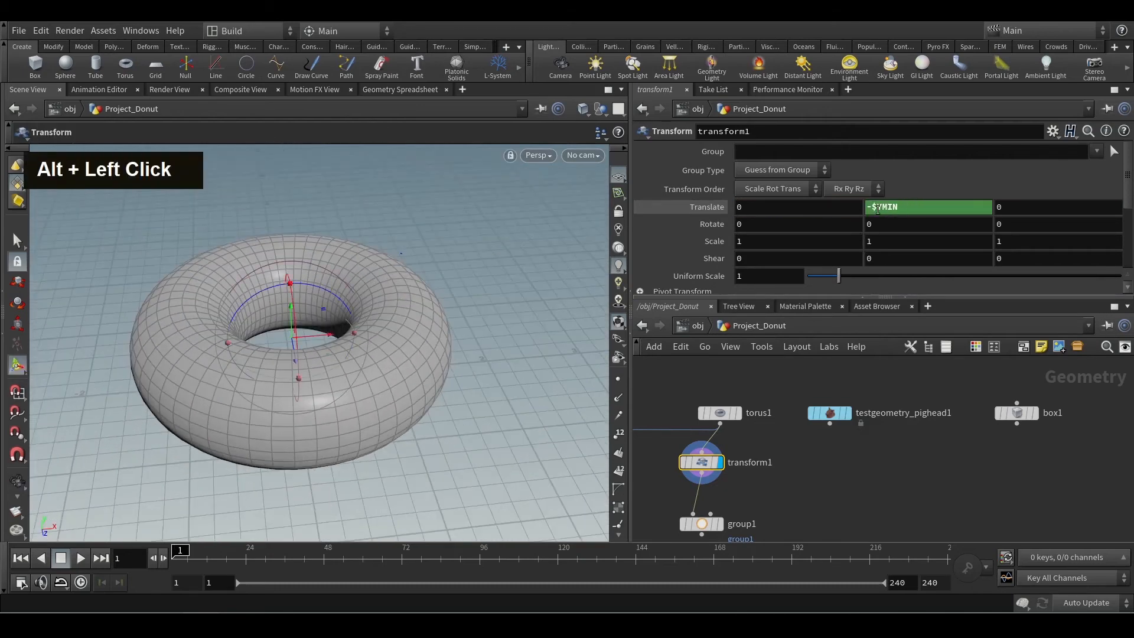
left_click_drag(443, 410, 458, 348, "alt")
Line up the nodes below torus1 and rename transform1 as BRING_UP.
mouse_move(760, 486)
middle_mouse_down()
mouse_move(918, 455)
mouse_move(895, 457)
middle_mouse_up()
left_click_drag(842, 441, 861, 438)
left_click_drag(837, 493, 871, 494)
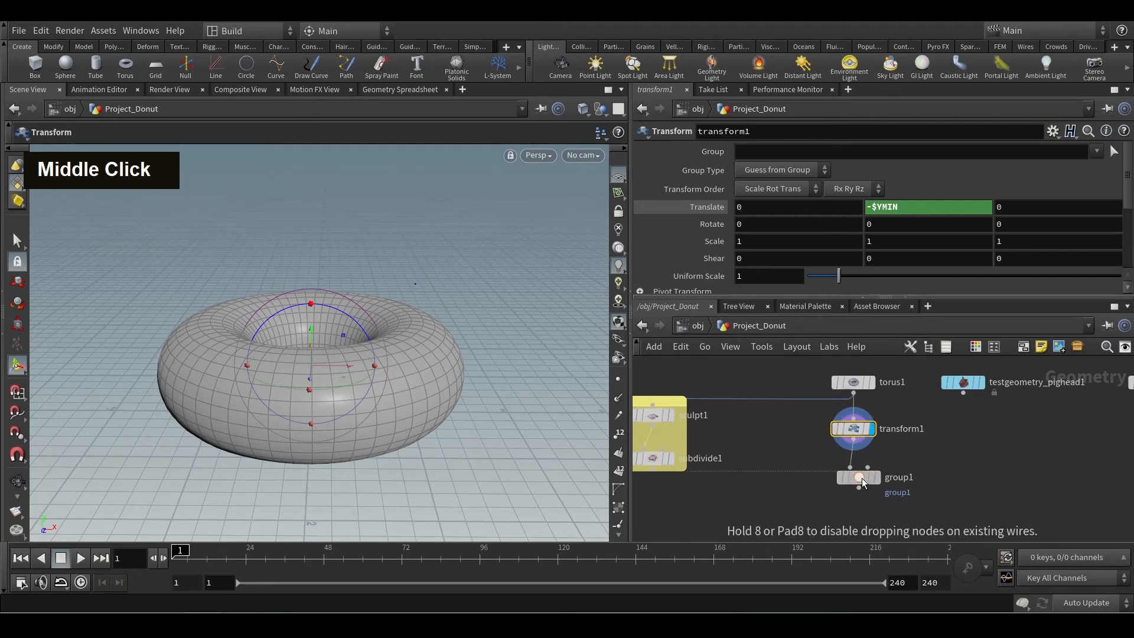
middle_click_drag(958, 428, 900, 470)
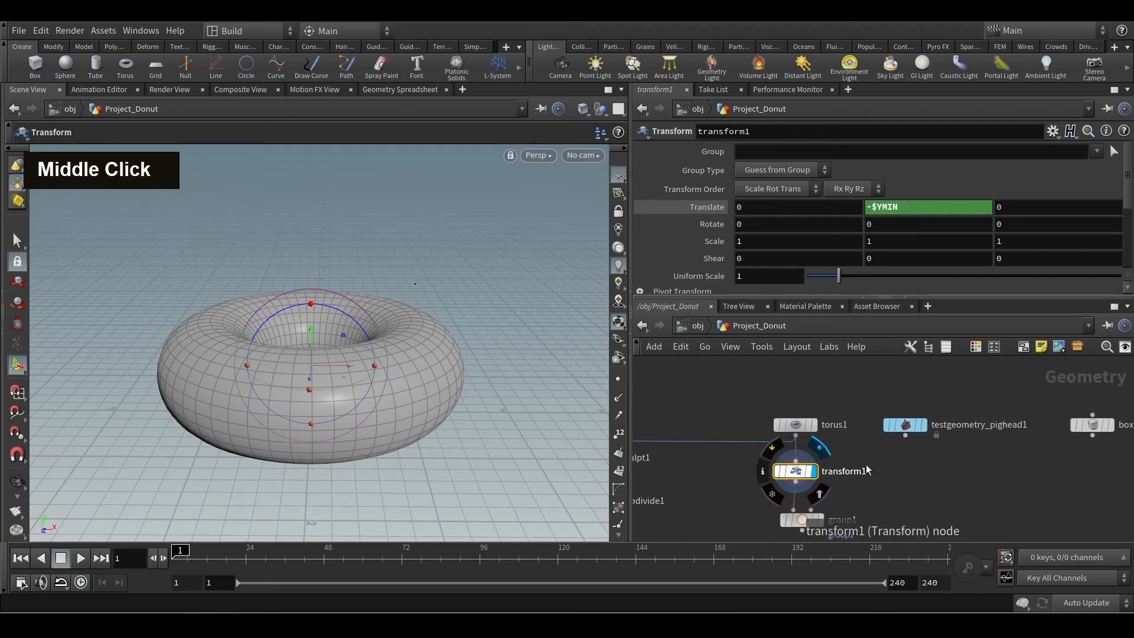
double_click(844, 471)
type("BRING_UP")
key("Return")
middle_click_drag(894, 495, 862, 444)
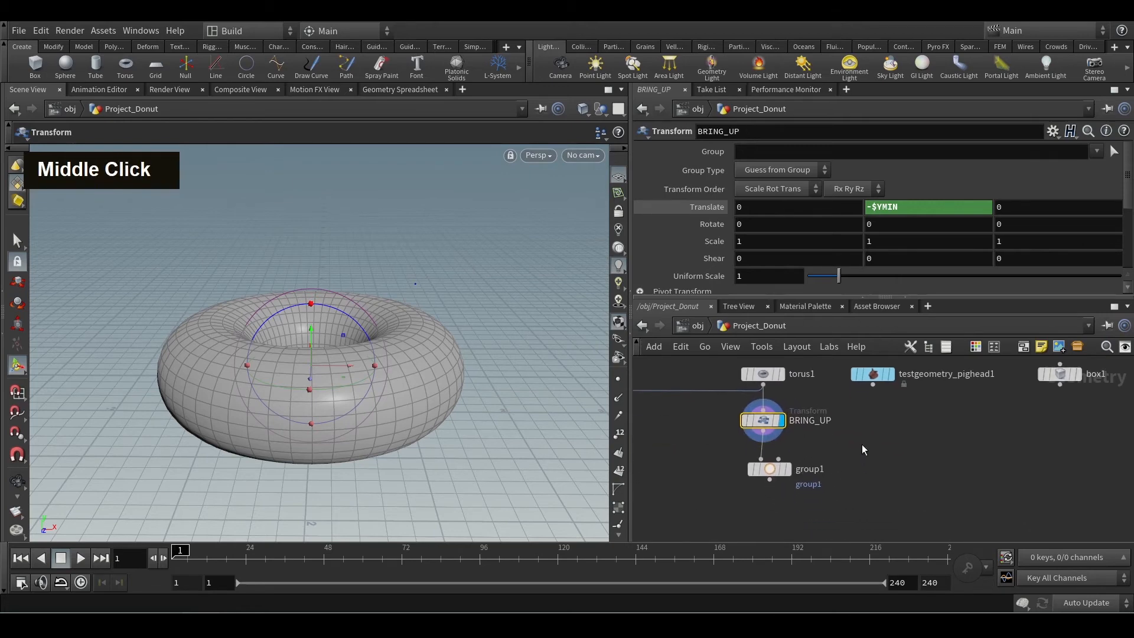
Display group1 and disable its Keep in Bounding Regions option.
left_click(770, 470)
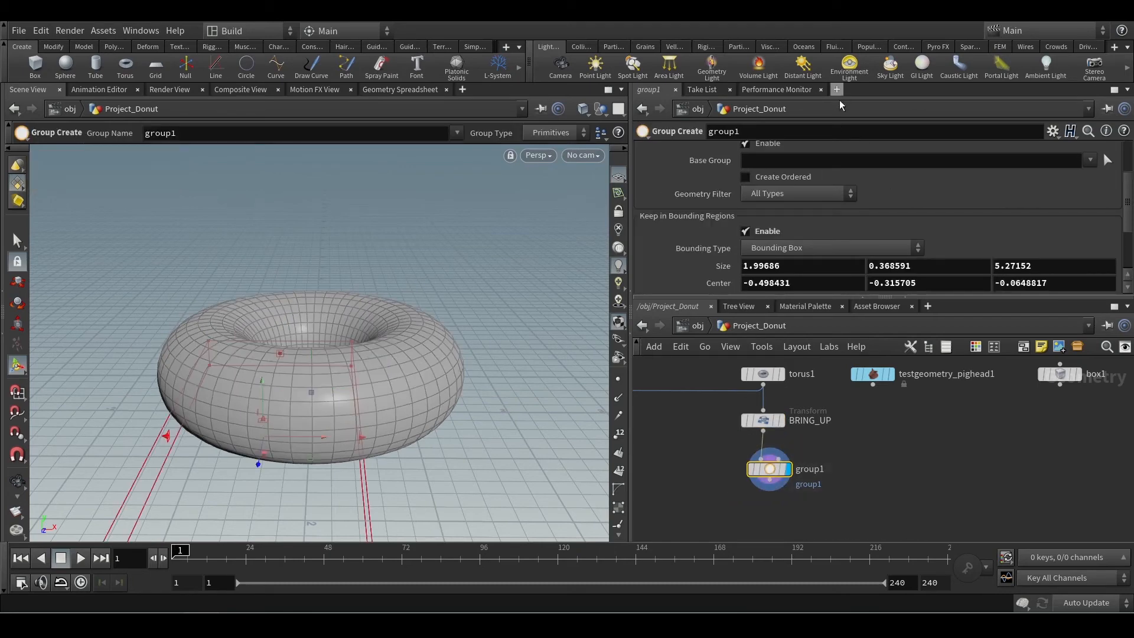
left_click(745, 231)
key("Escape")
scroll(451, 362, "down", 3)
left_click_drag(451, 362, 483, 300, "alt")
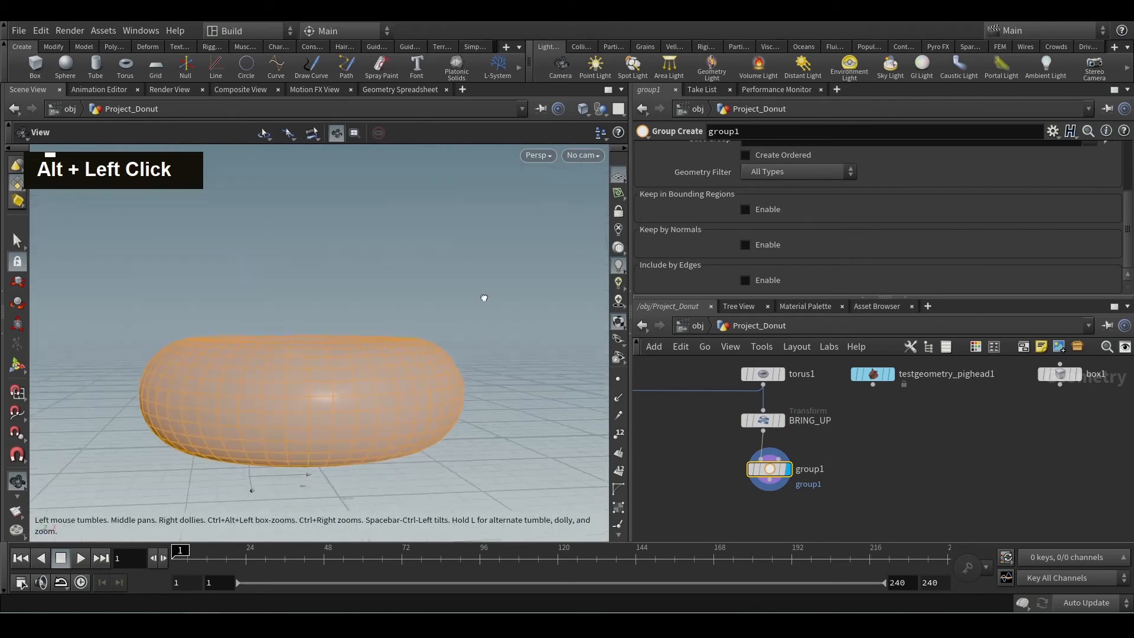
key("Return")
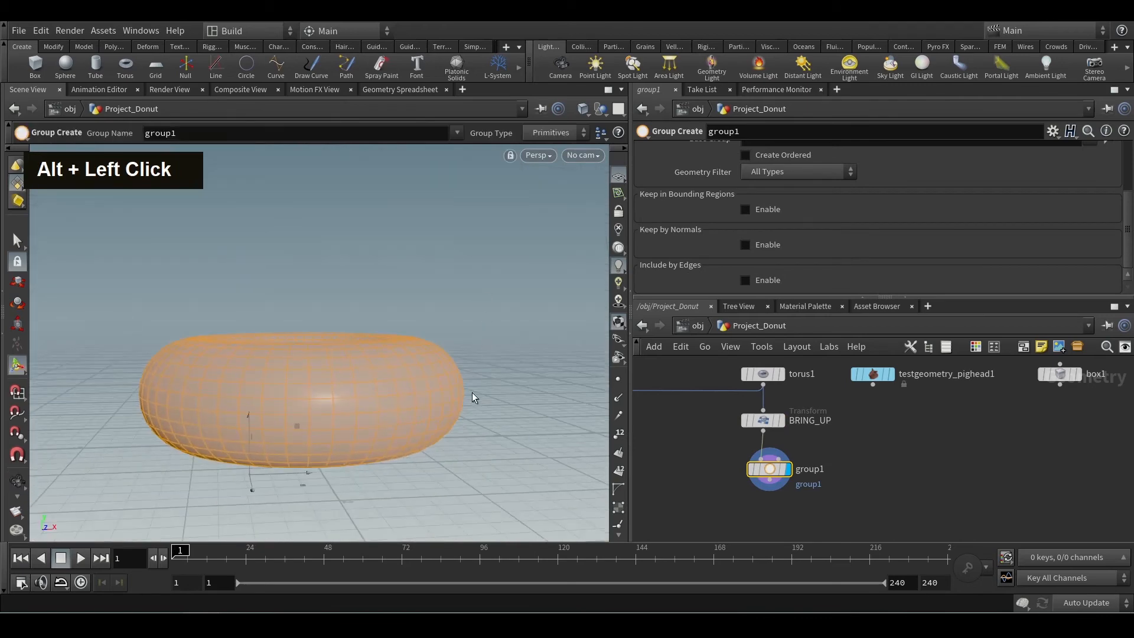
Enable Include by Edges on group1 with a Min Edge Angle of 4.9 and a Max Edge Angle of 9.2.
left_click(756, 282)
scroll(902, 239, "down", 3)
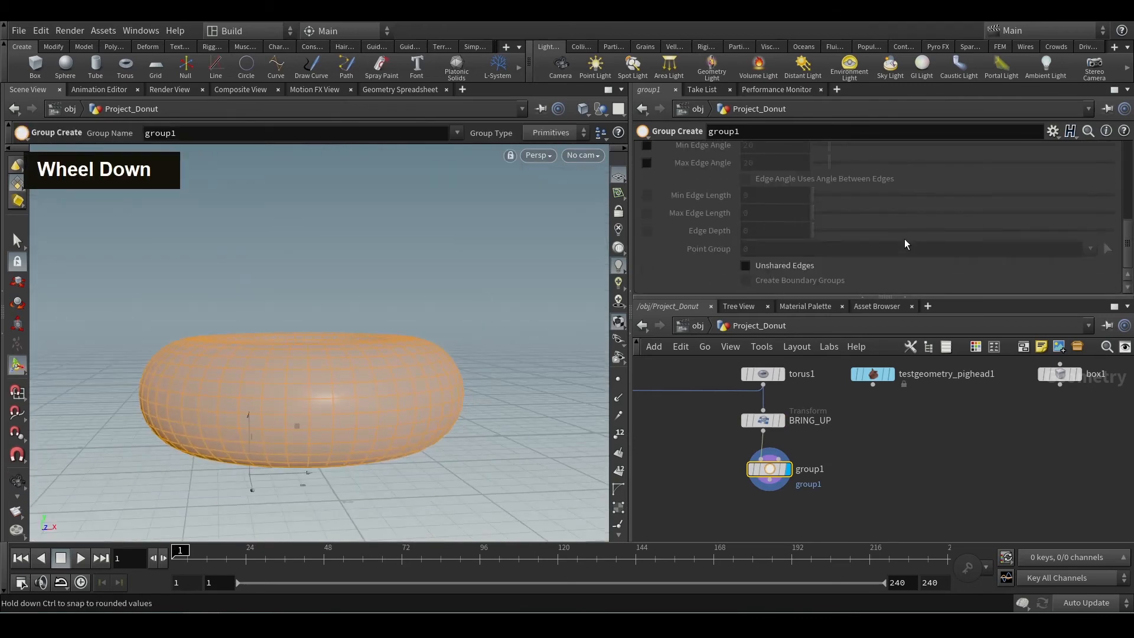
scroll(708, 202, "up", 2)
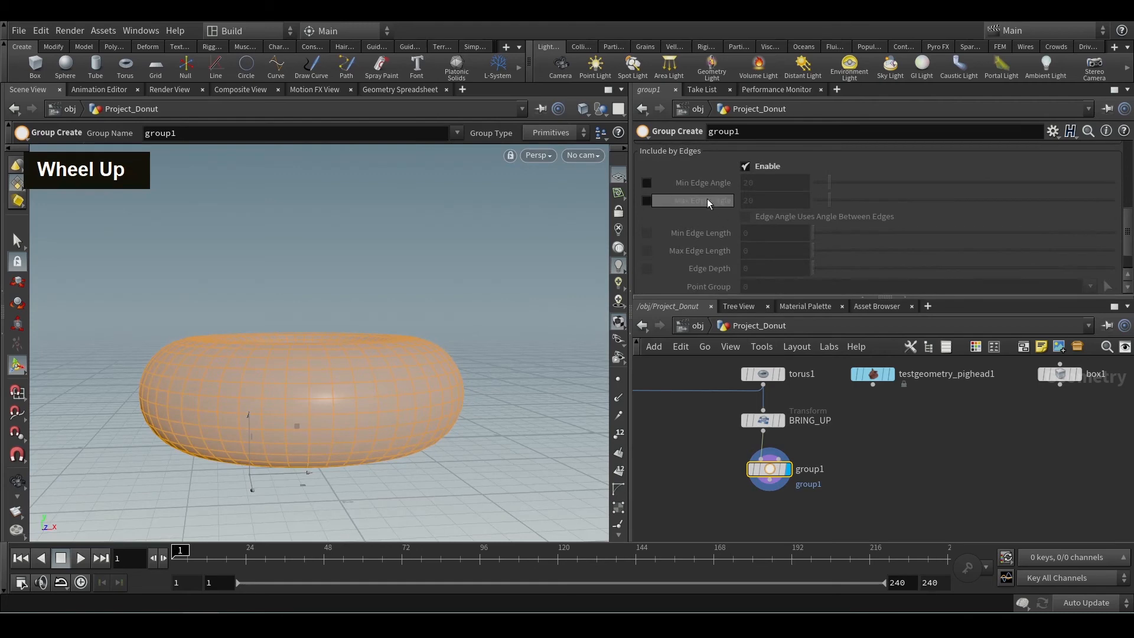
left_click(646, 183)
left_click(647, 200)
left_click_drag(829, 183, 819, 199)
left_click_drag(347, 500, 394, 473, "alt")
scroll(402, 425, "up", 3, "alt")
scroll(402, 425, "up", 2, "alt")
left_click_drag(401, 427, 435, 427, "alt")
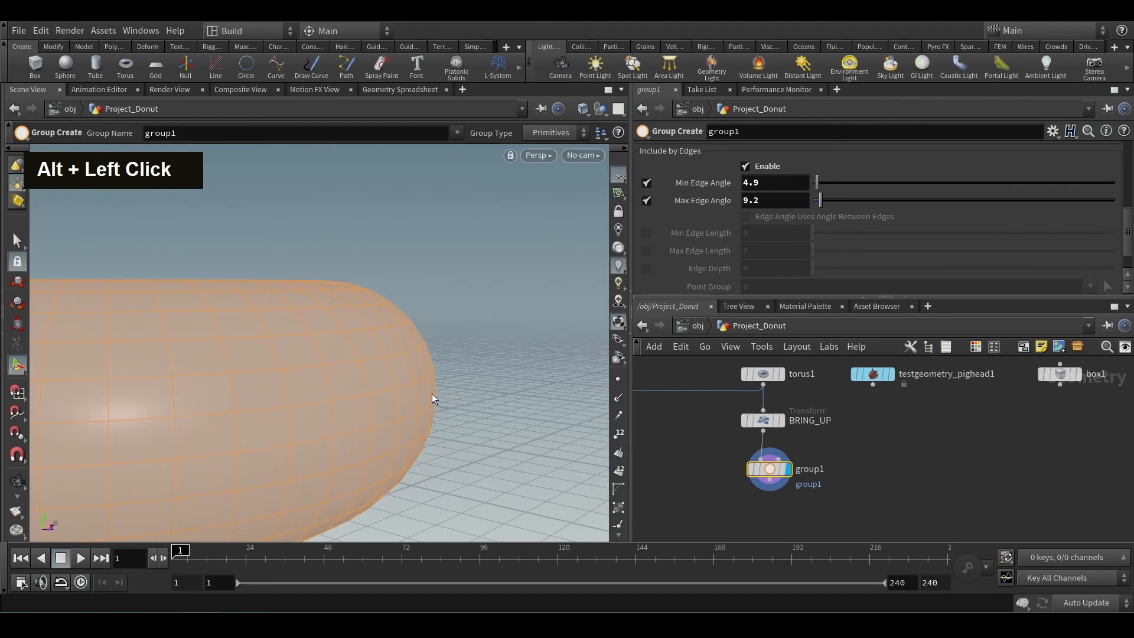
Disable the Base Group option on group1.
scroll(887, 193, "up", 8)
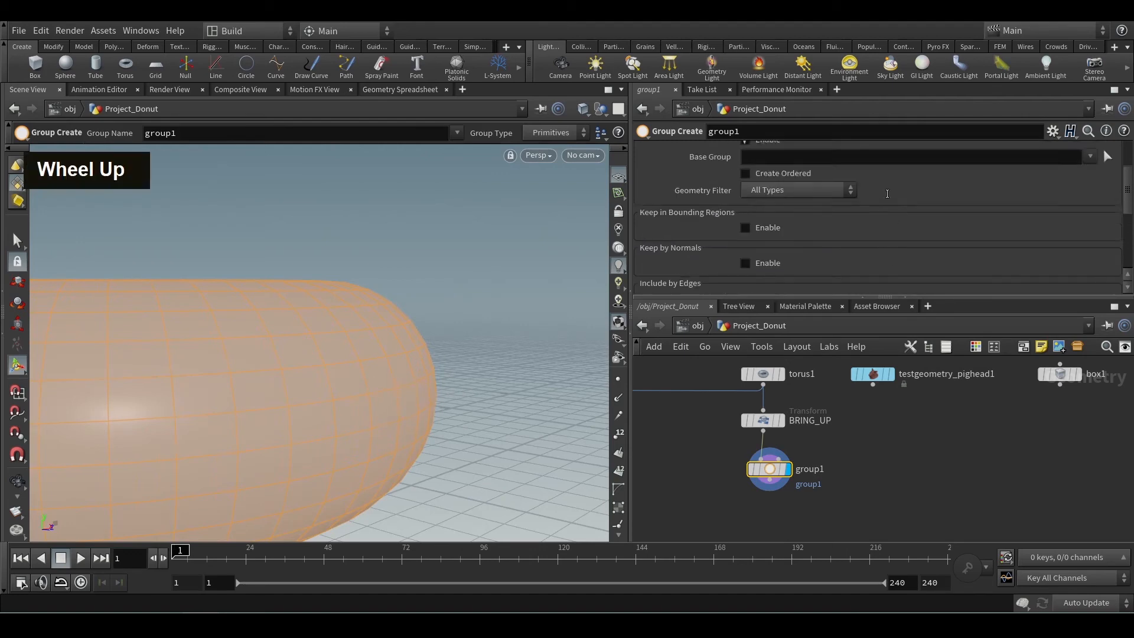
scroll(874, 242, "down", 5)
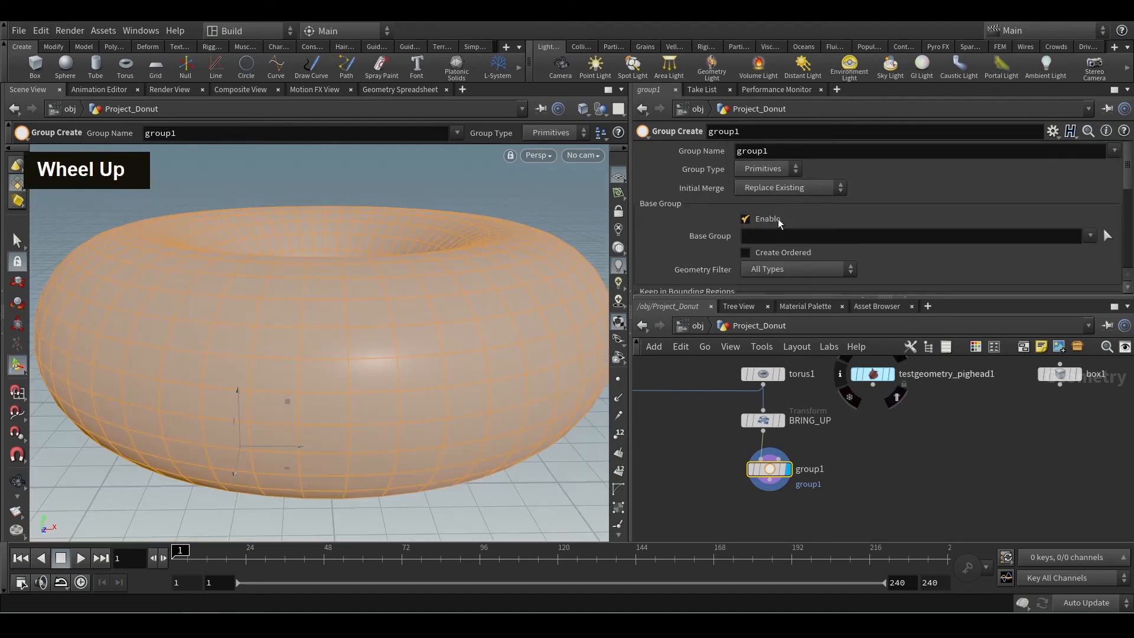
scroll(785, 219, "down", 2)
scroll(796, 224, "up", 3)
scroll(825, 216, "down", 8)
scroll(824, 216, "up", 3)
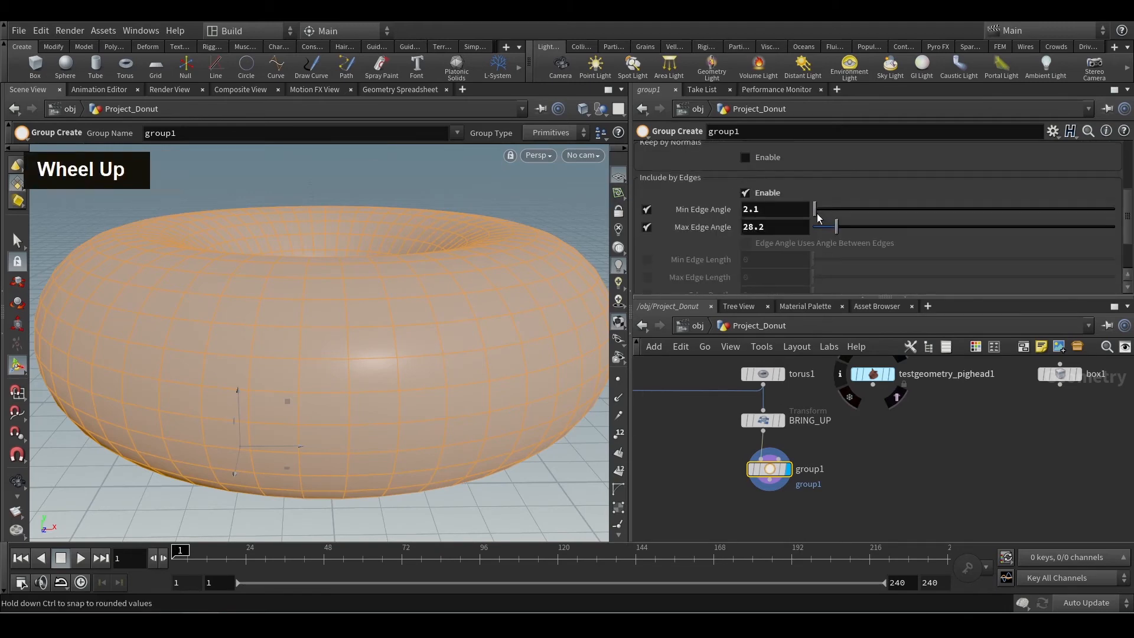
Set group1's Min Edge Angle to 6.5 and Max Edge Angle to 7.8.
left_click_drag(835, 227, 817, 210)
left_click_drag(817, 228, 819, 227)
middle_click_drag(777, 210, 935, 216)
Examine which faces group1 selects around the outer side and inner hole of the torus.
scroll(402, 334, "down", 3, "alt")
left_click_drag(402, 334, 349, 420, "alt")
scroll(410, 331, "down", 3, "alt")
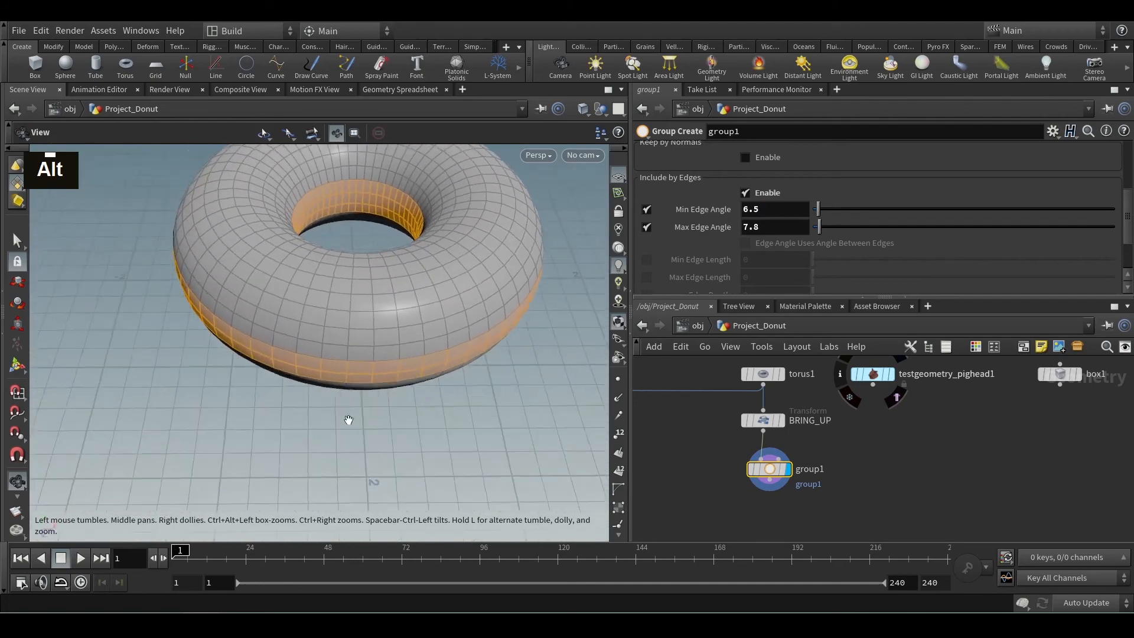
middle_click_drag(354, 343, 349, 372, "alt")
left_click_drag(349, 372, 375, 222, "alt")
scroll(355, 244, "down", 3, "alt")
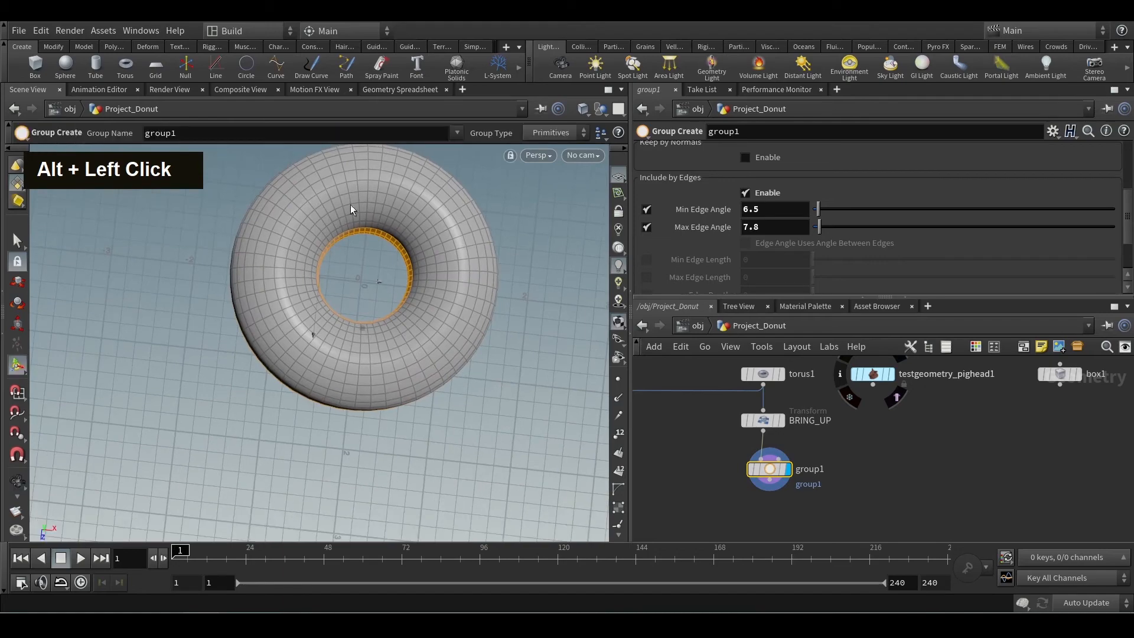
left_click_drag(392, 314, 366, 231, "alt")
scroll(365, 299, "down", 3, "alt")
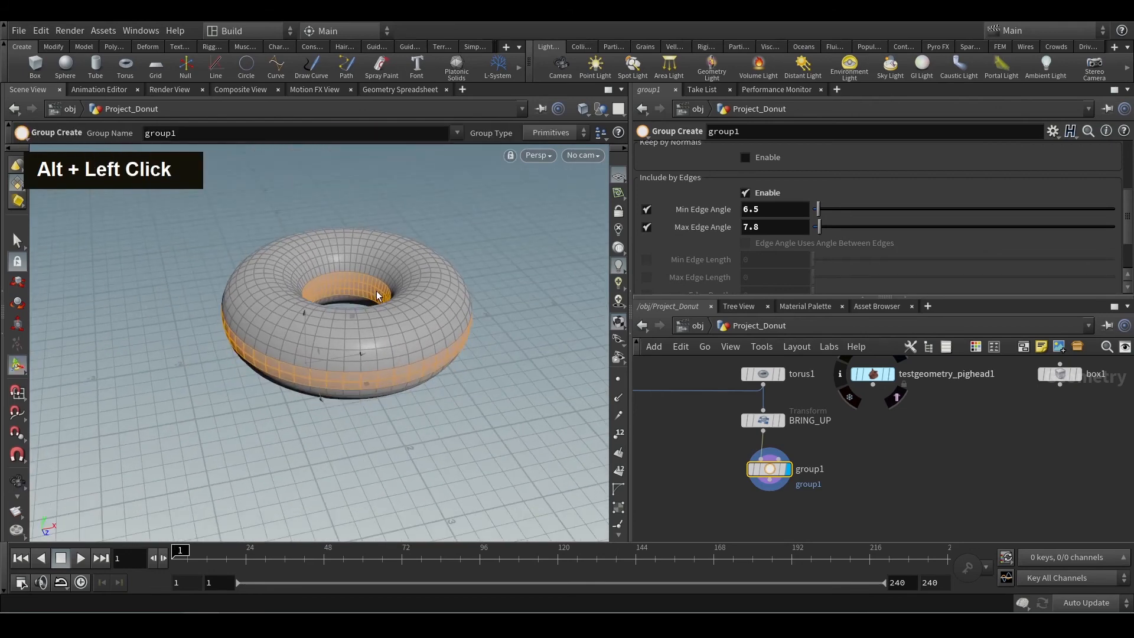
scroll(431, 316, "up", 3, "alt")
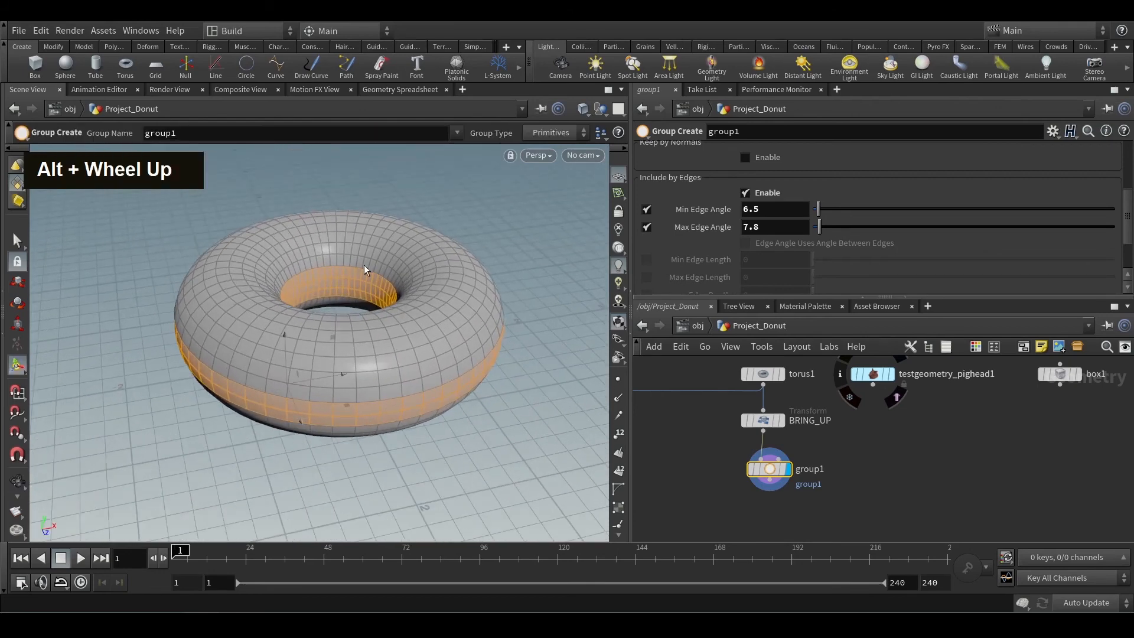
left_click_drag(490, 333, 419, 337, "alt")
middle_click_drag(420, 337, 399, 374, "alt")
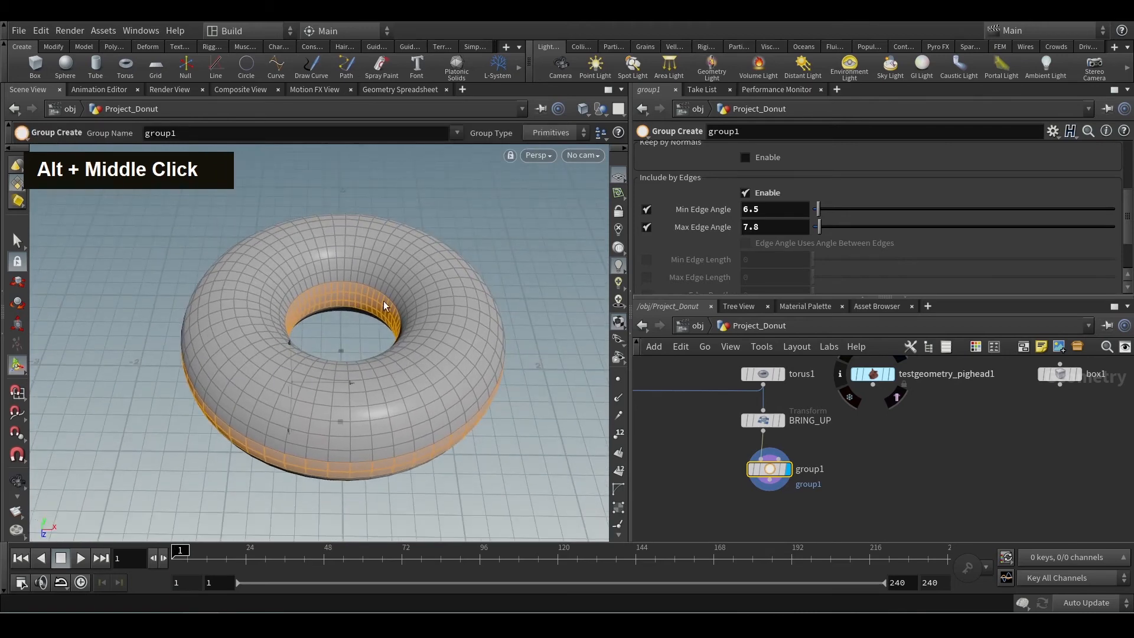
Add a Transform node after group1, display it, and restrict it to the group group1.
middle_click_drag(852, 529, 877, 475)
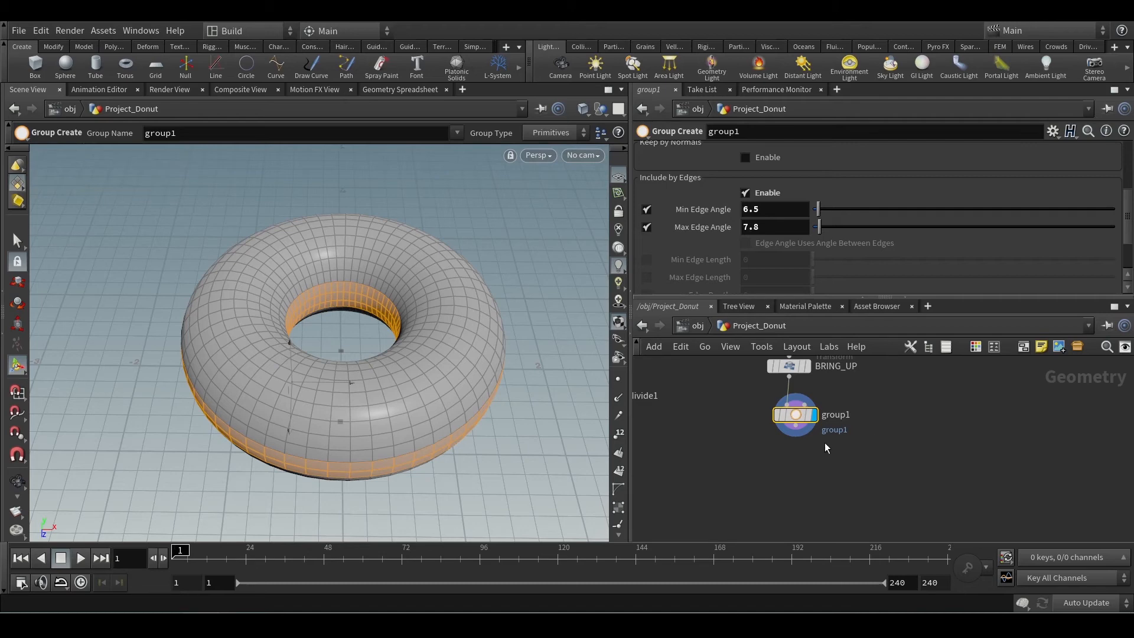
key("Tab")
type("tran")
key("Return")
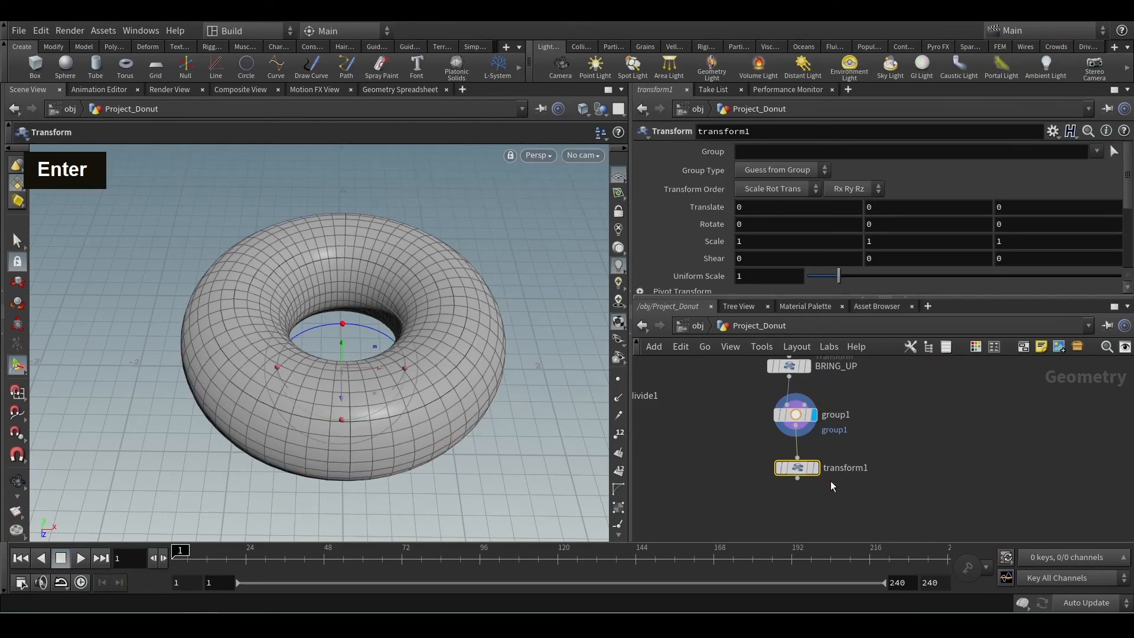
double_click(805, 471)
left_click(1097, 152)
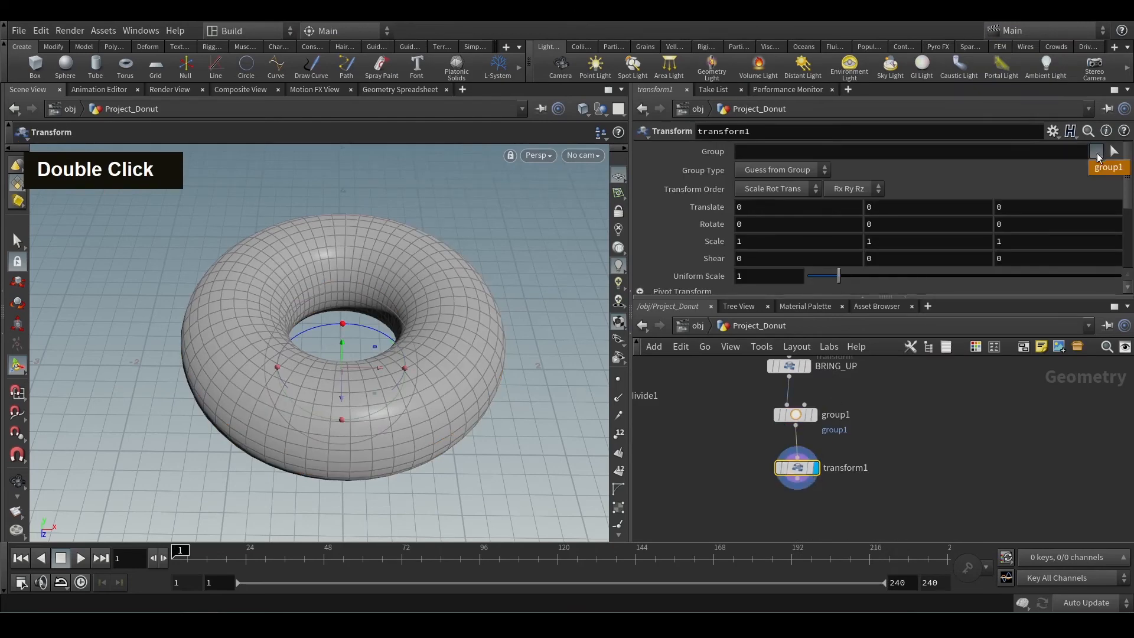
left_click(1108, 168)
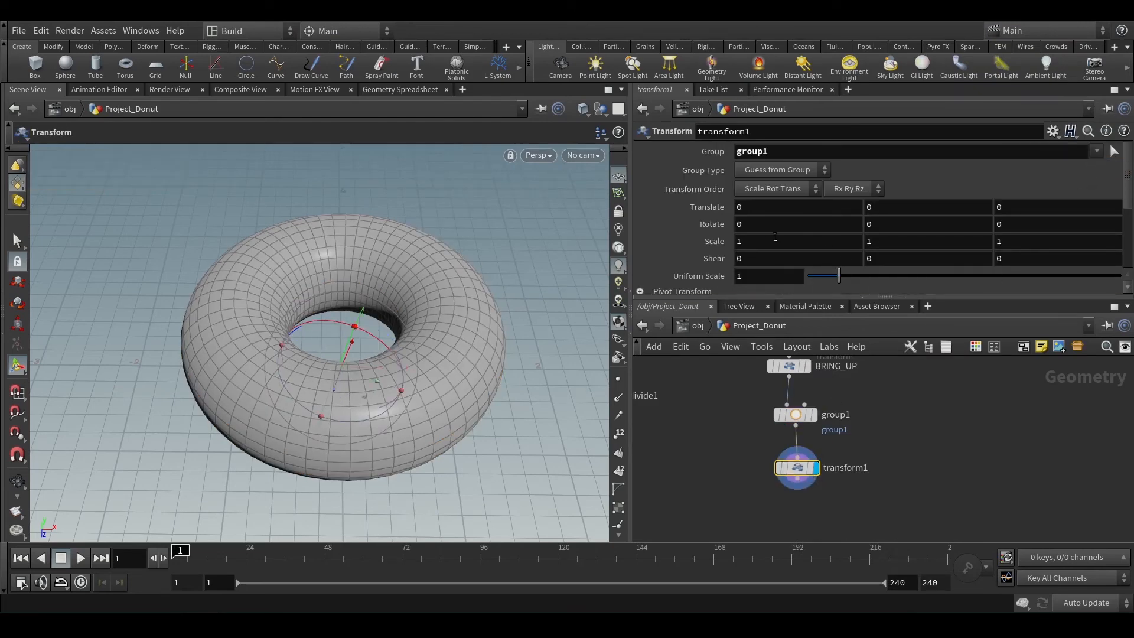
Try scaling group1 to 1.2 on all three axes in transform1, and delete the node after checking the shape.
mouse_move(703, 244)
middle_mouse_down()
mouse_move(746, 244)
mouse_move(716, 247)
middle_mouse_up()
left_click(392, 451, "alt")
left_click_drag(435, 468, 477, 381, "alt")
middle_click_drag(460, 440, 479, 277, "alt")
left_click_drag(476, 280, 417, 351, "alt")
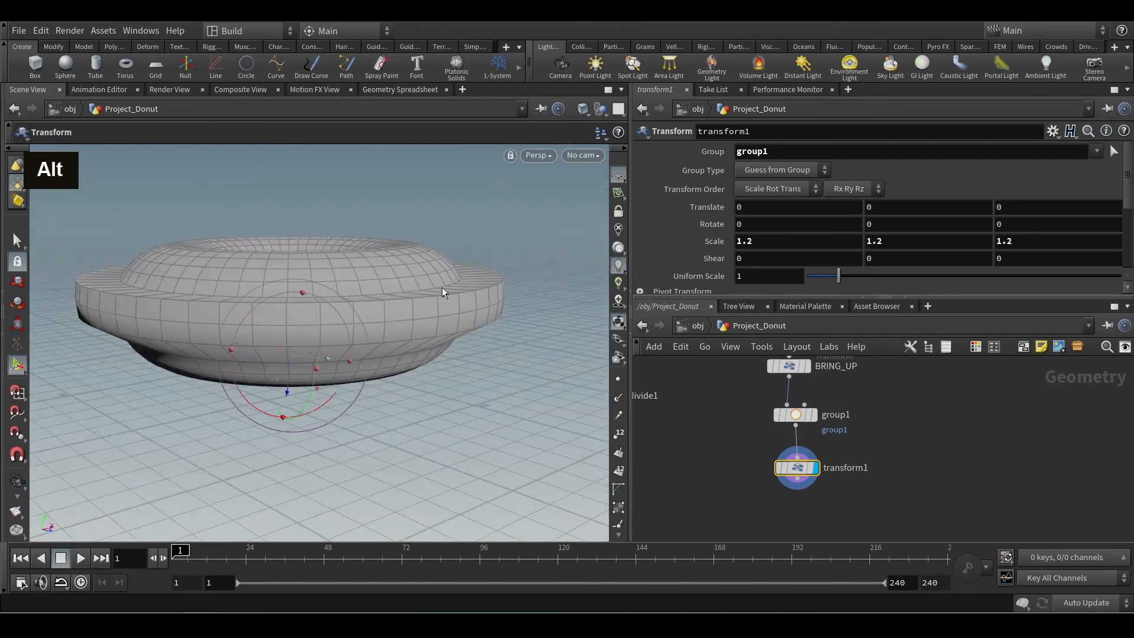
key("Delete")
Add a Soft Peak node after group1, display it, and check which groups its Group setting offers.
key("Tab")
type("so")
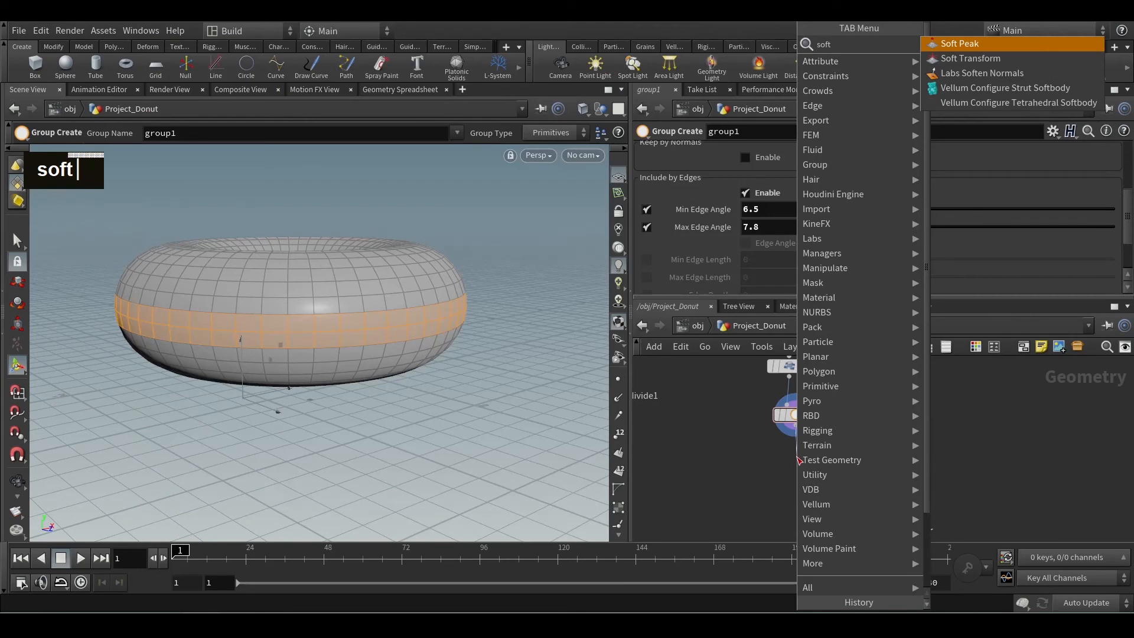
key("Down")
key("Up")
key("Return")
left_click(796, 456)
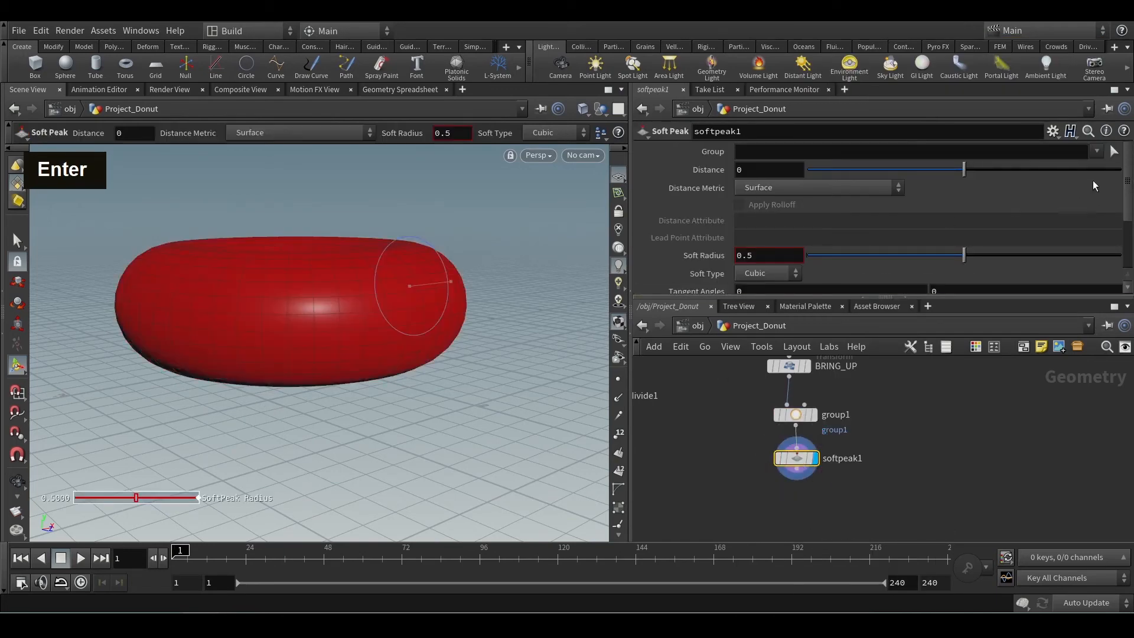
left_click(1097, 152)
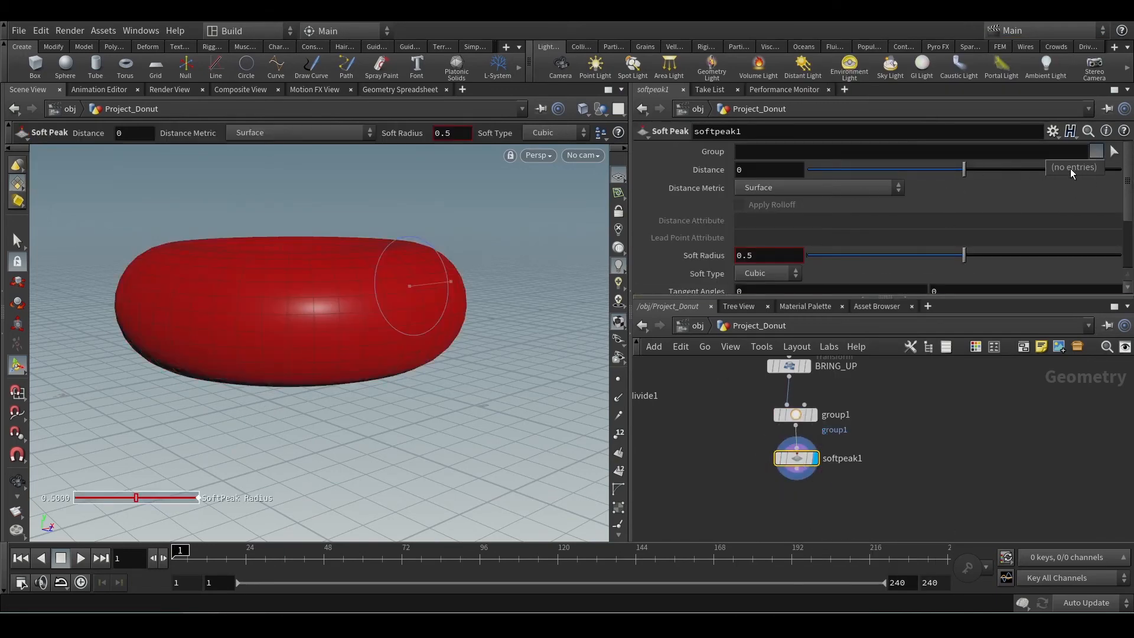
Move softpeak1 lower in the network and change group1's Group Name to Shaping.
left_click(906, 449)
left_click_drag(907, 449, 779, 486)
left_click_drag(798, 463, 799, 496)
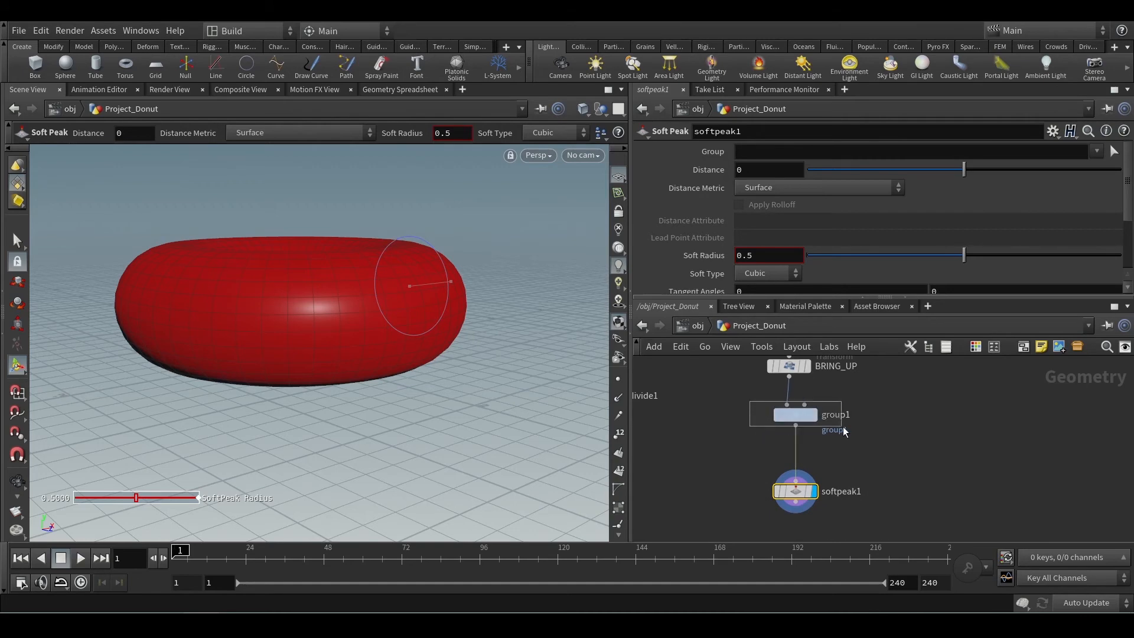
left_click(795, 415)
type("Shaping")
key("Return")
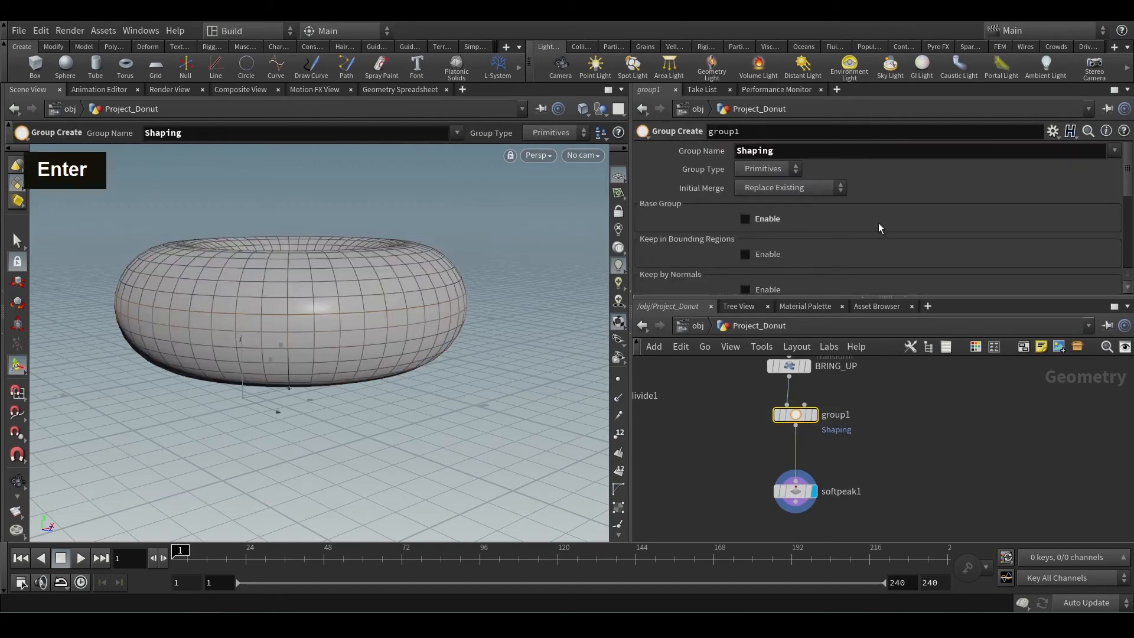
Examine group1's Group Type options and the descriptions of its group name and Min Edge Angle settings.
left_click(794, 466)
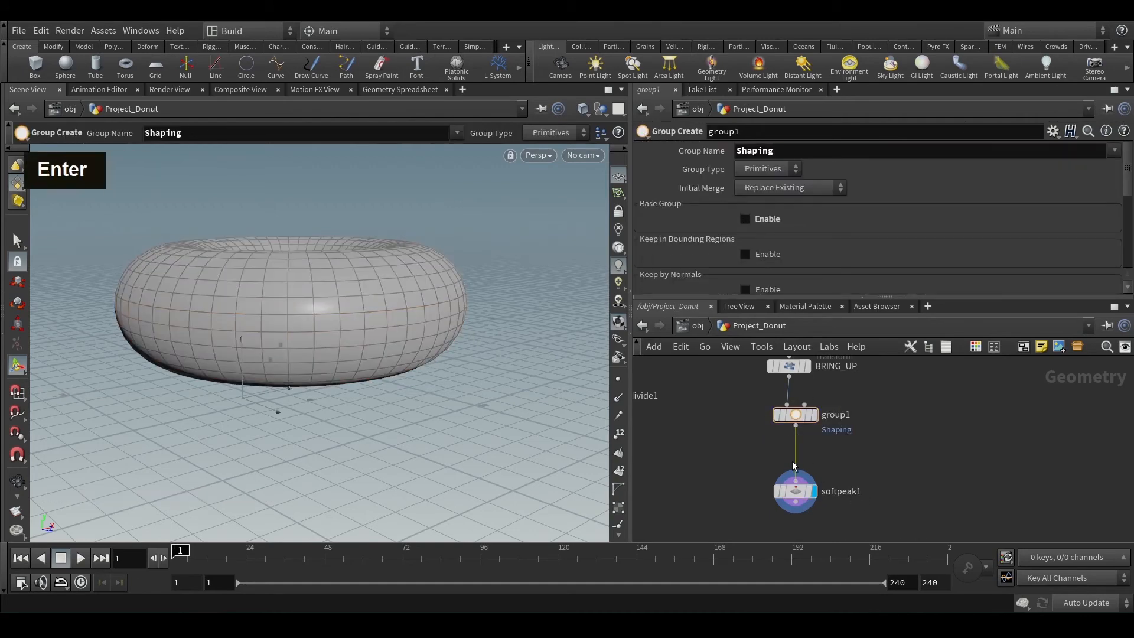
left_click_drag(795, 464, 804, 461)
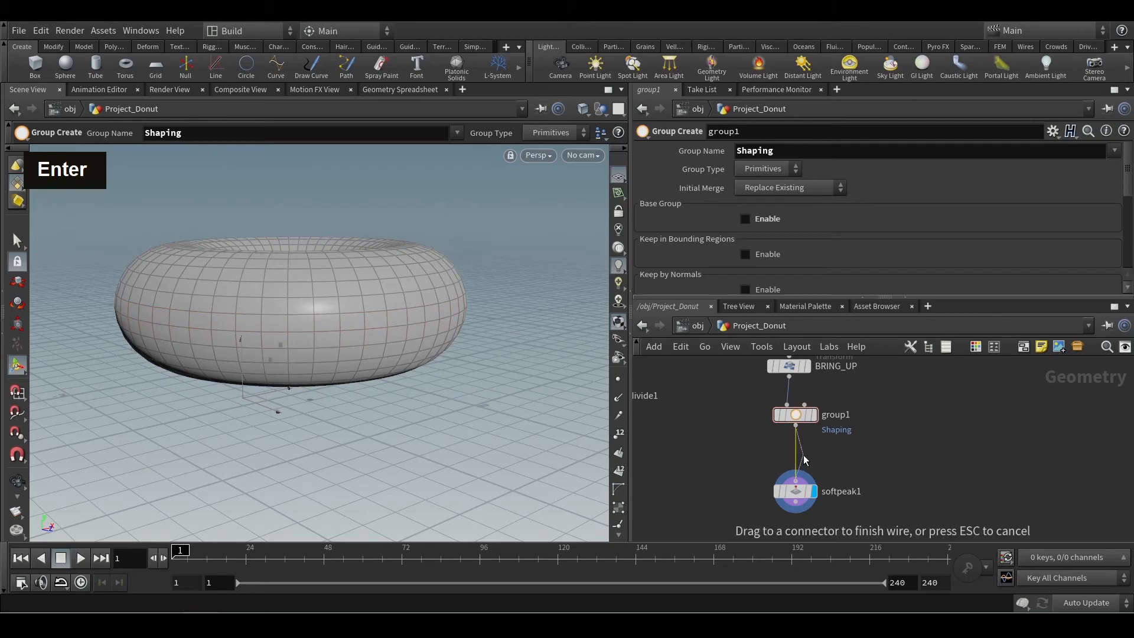
key("Escape")
left_click(773, 173)
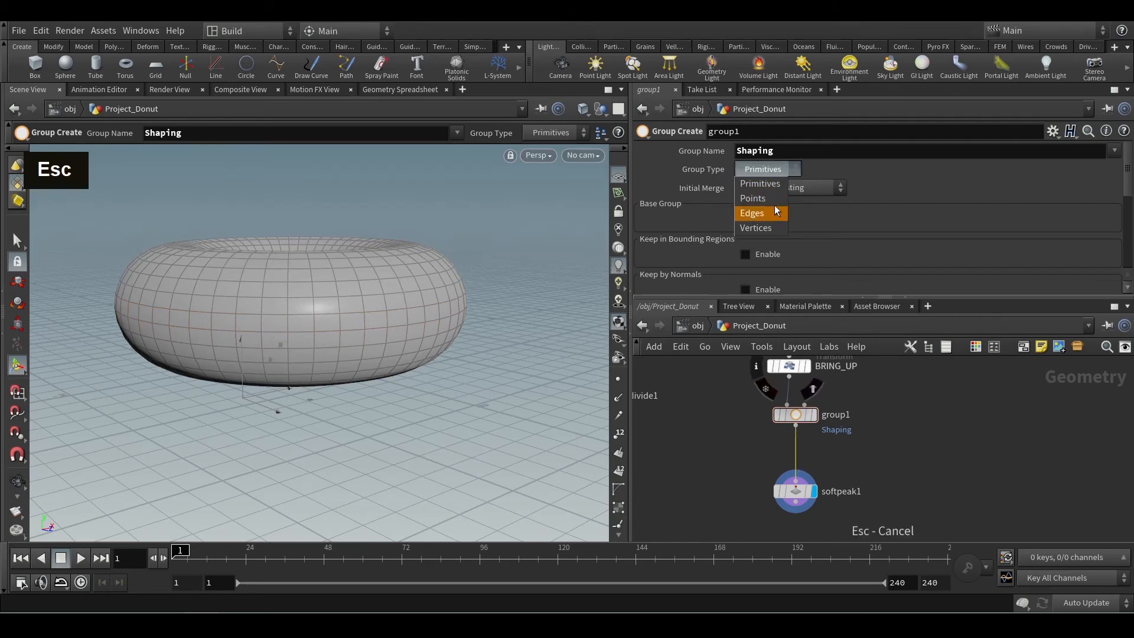
scroll(884, 193, "down", 5)
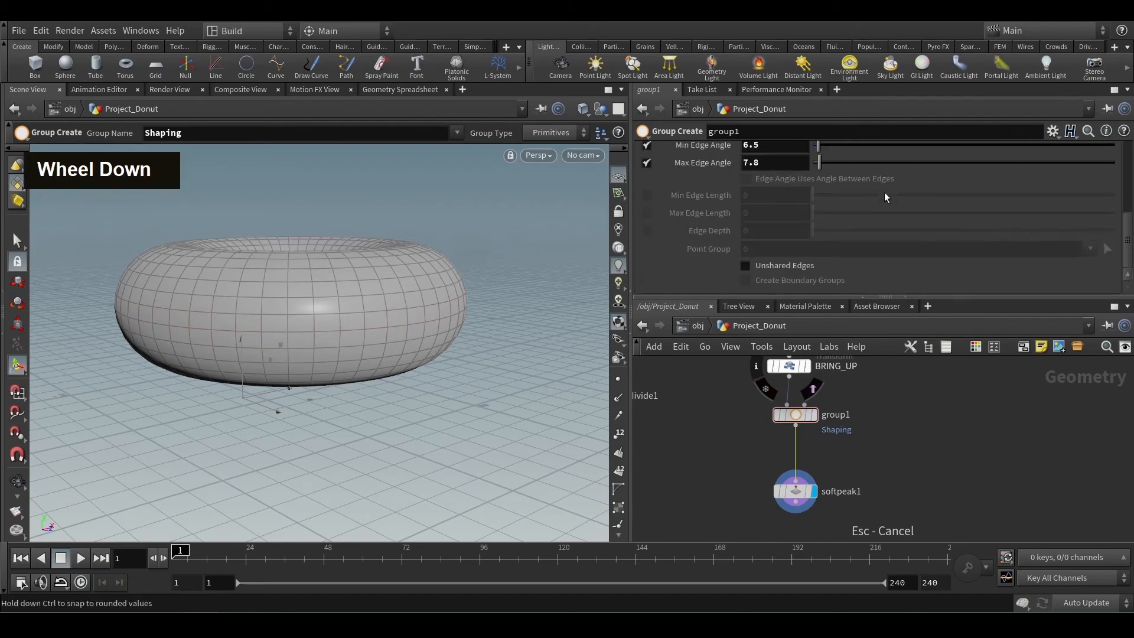
scroll(795, 172, "up", 2)
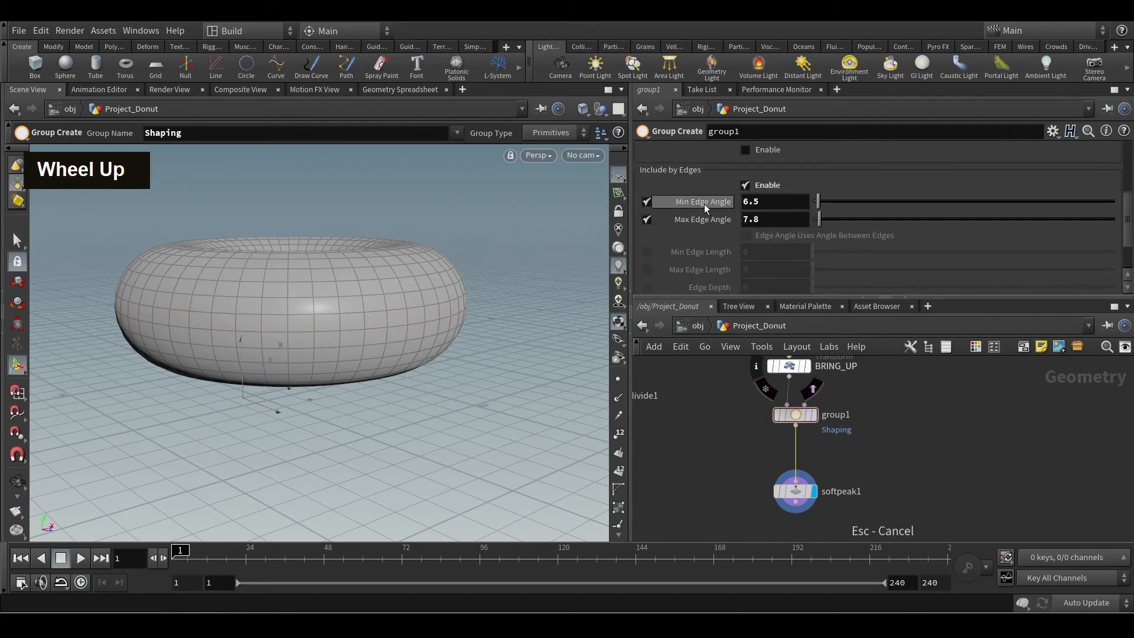
scroll(880, 189, "up", 5)
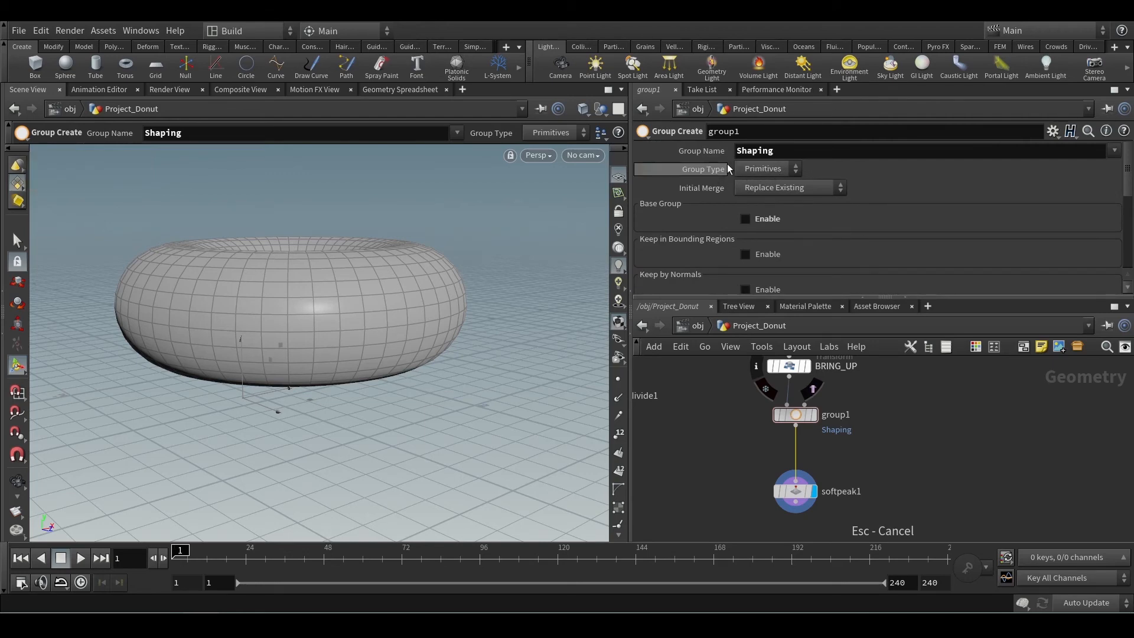
mouse_move(706, 151)
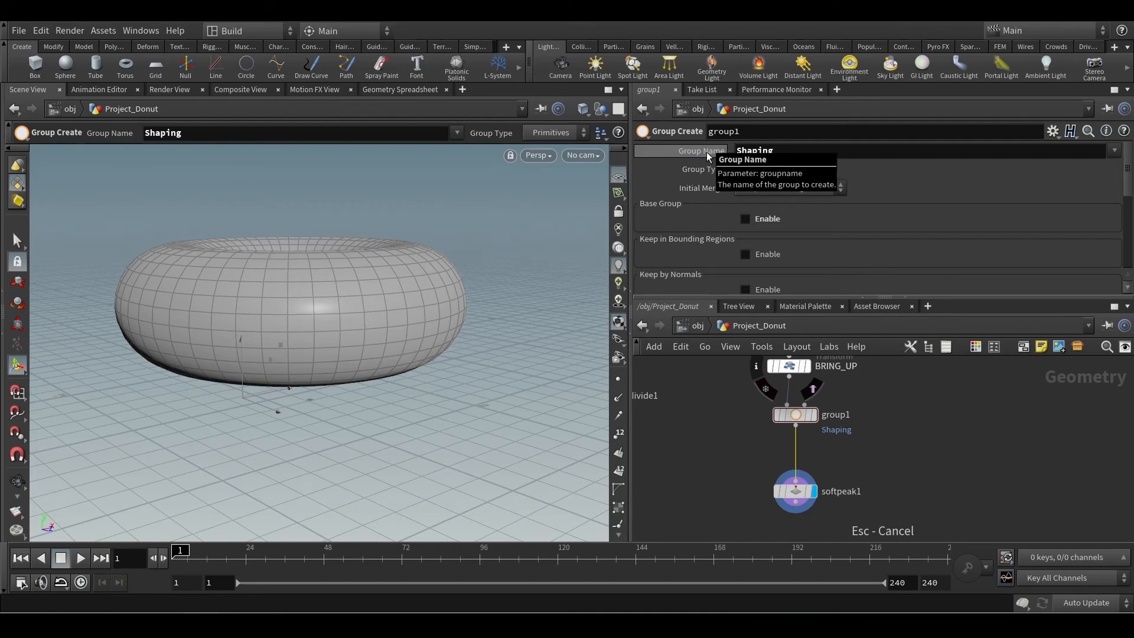
scroll(739, 176, "down", 5)
scroll(700, 172, "up", 1)
mouse_move(699, 194)
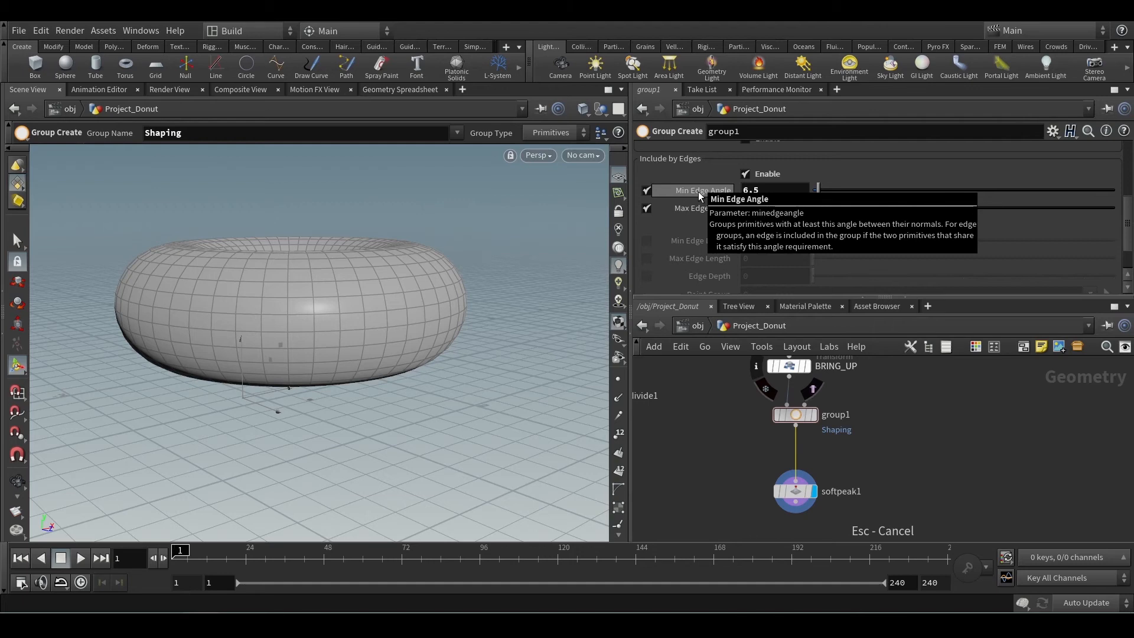
scroll(898, 218, "up", 5)
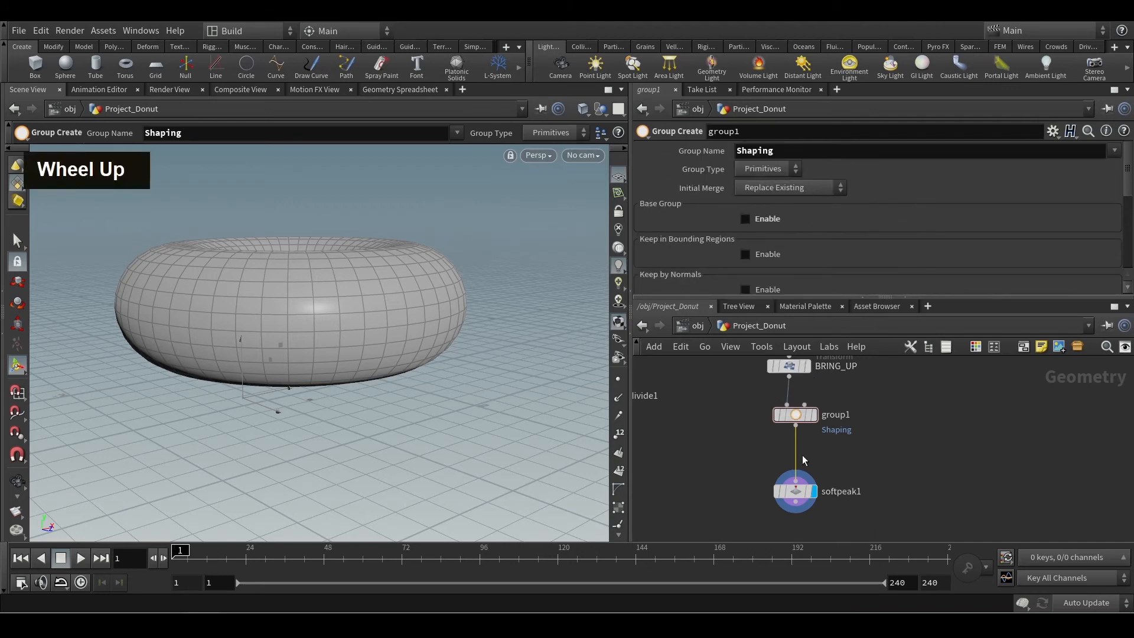
left_click_drag(797, 456, 817, 456)
key("Tab")
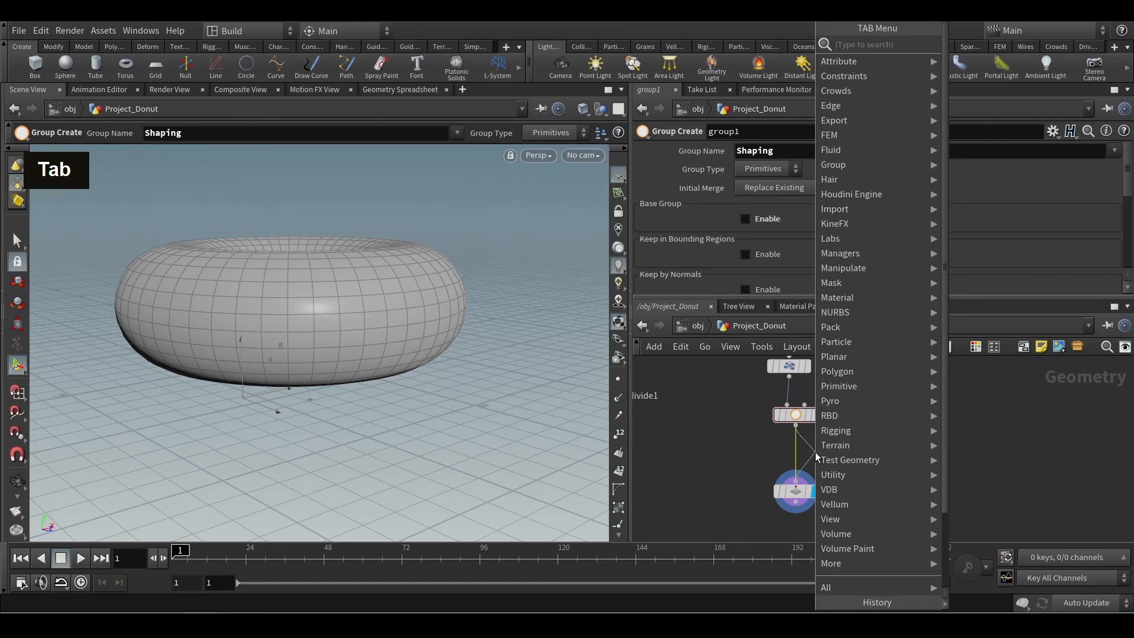
type("group")
left_click_drag(853, 472, 762, 507)
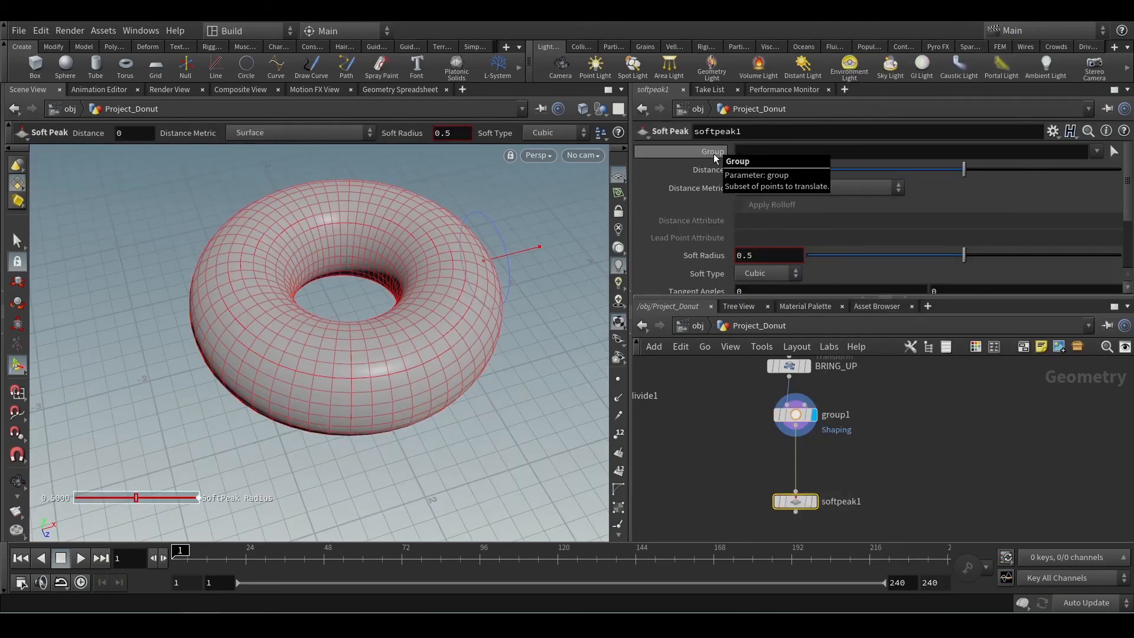
left_click(825, 468)
Insert a Group Promote node on the wire between group1 and softpeak1.
left_click(798, 456)
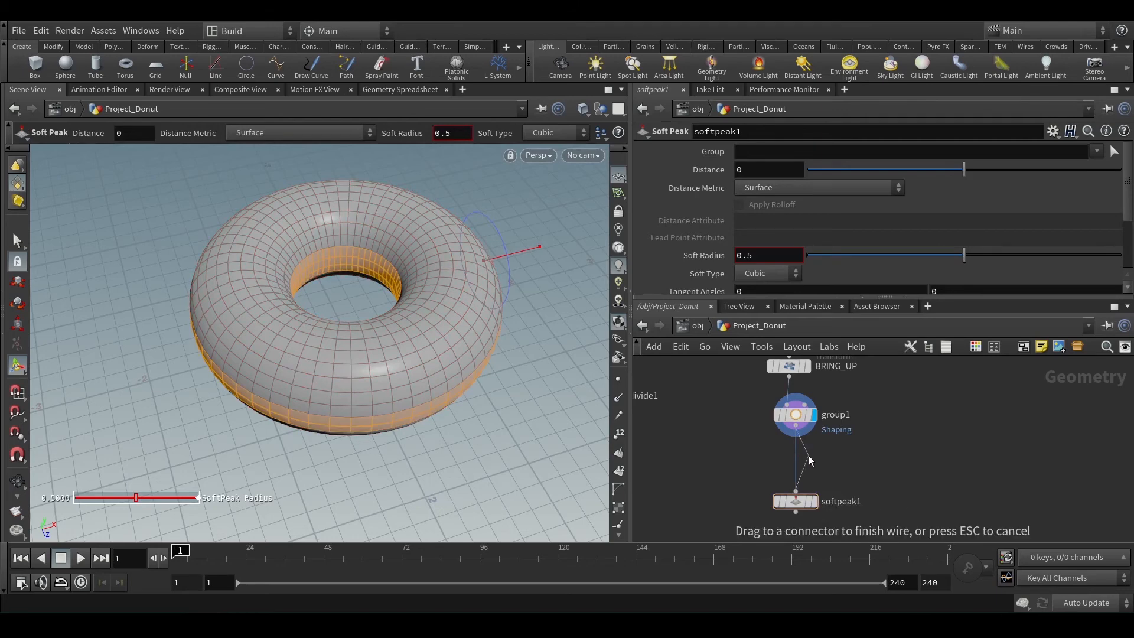
key("Tab")
type("group")
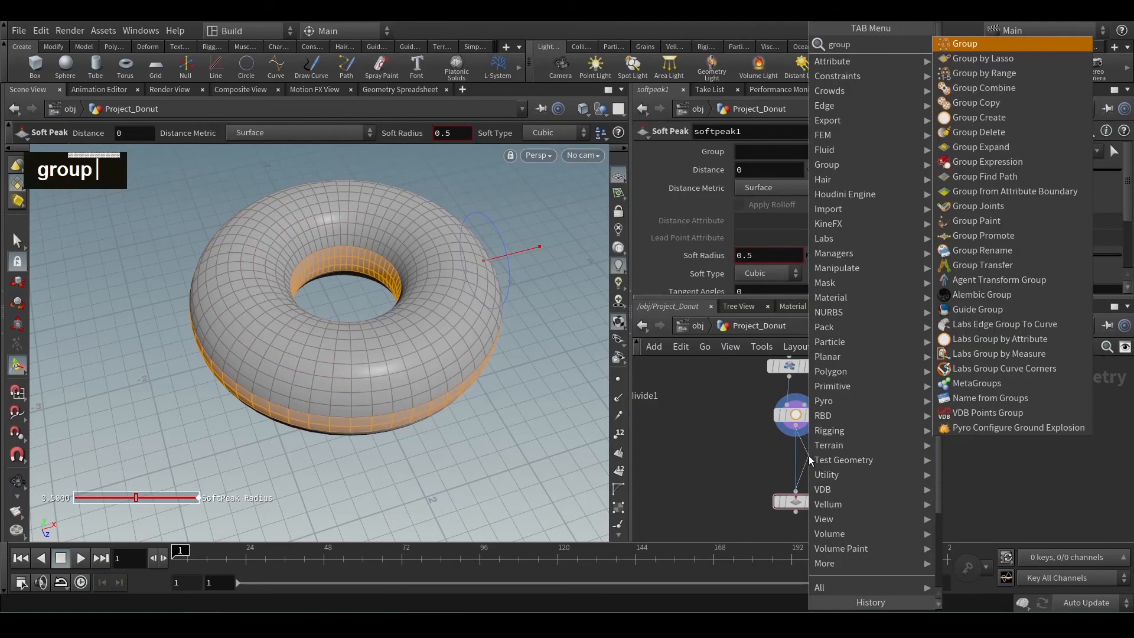
key("Down")
double_click(983, 236)
Convert the group Shaping from Primitives to Points in grouppromote1, with PtShaping as its new name.
left_click(812, 188)
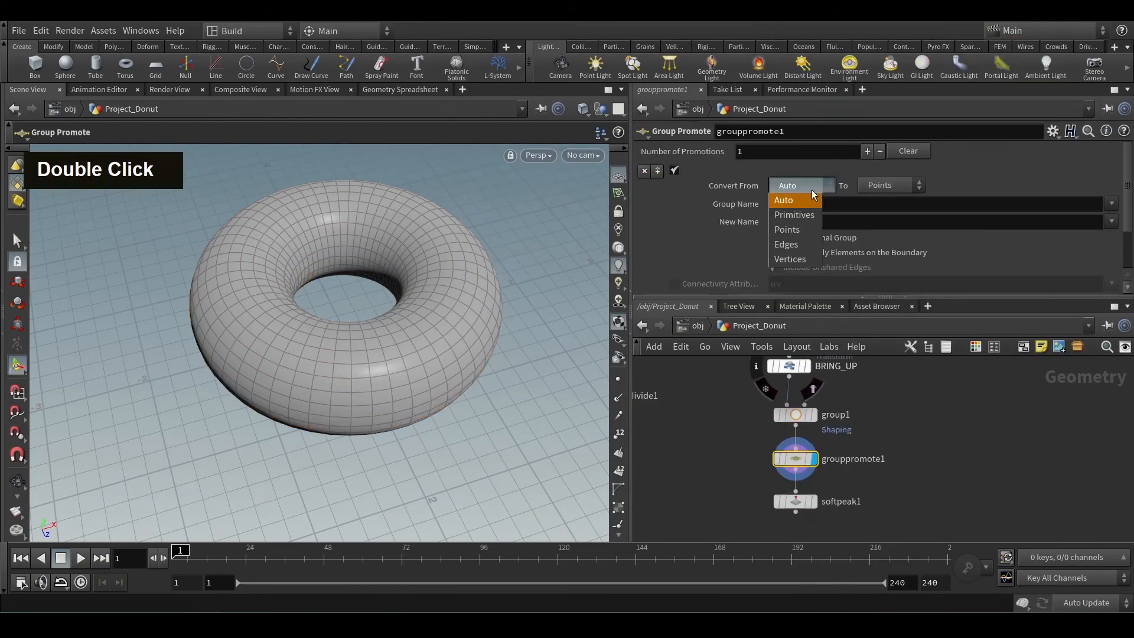
left_click(830, 202)
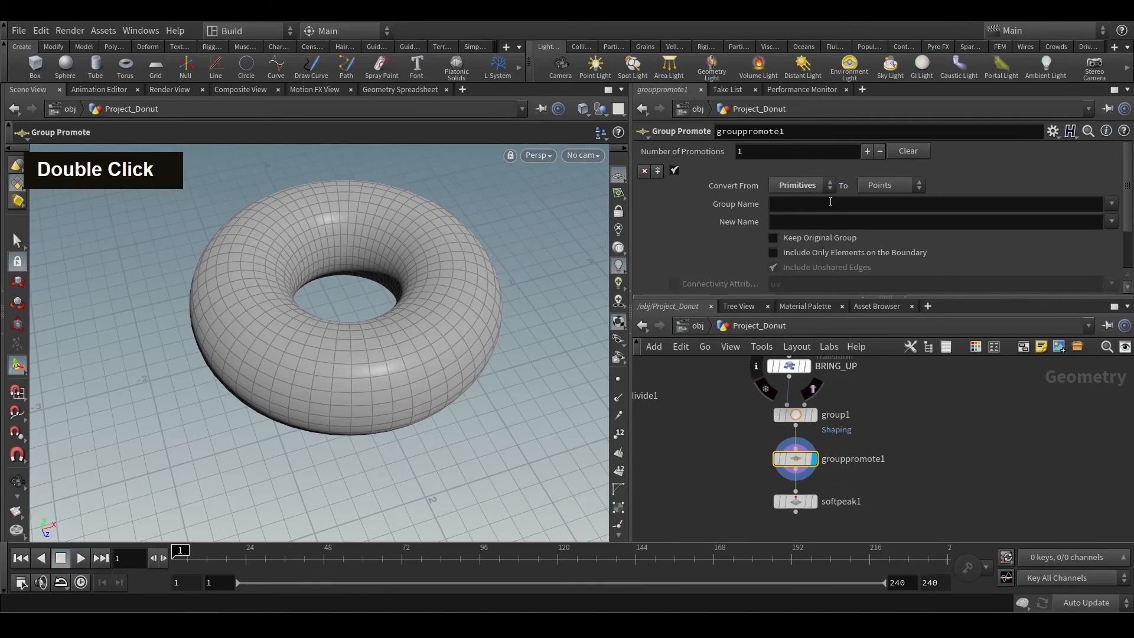
left_click(1110, 203)
left_click(1102, 220)
left_click(805, 224)
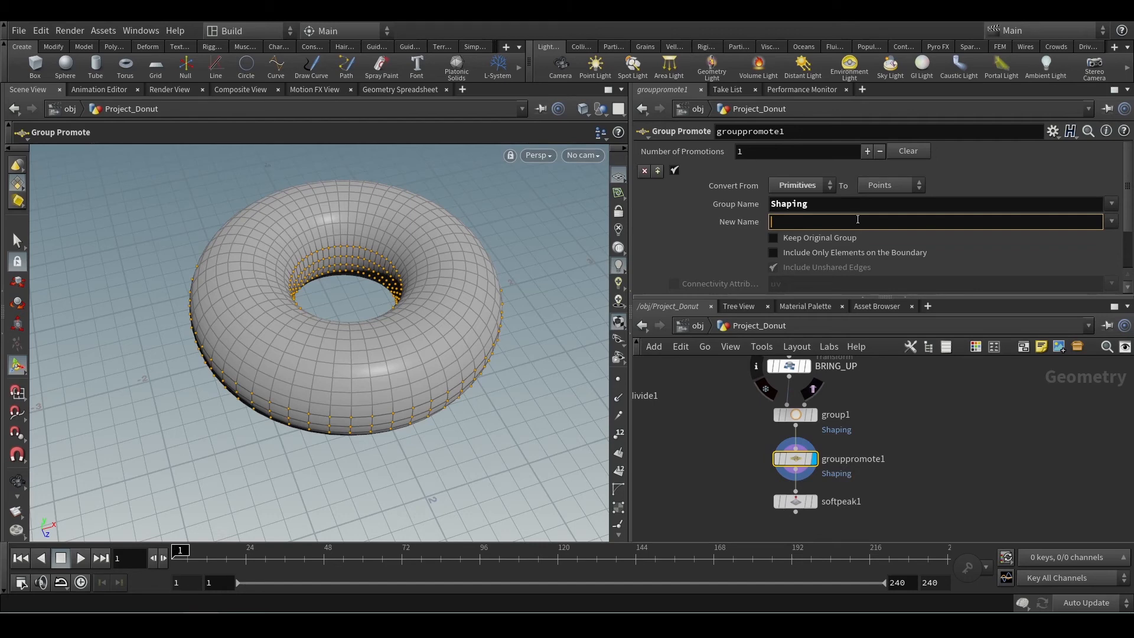
type("N")
key("BackSpace")
type("PtShaping")
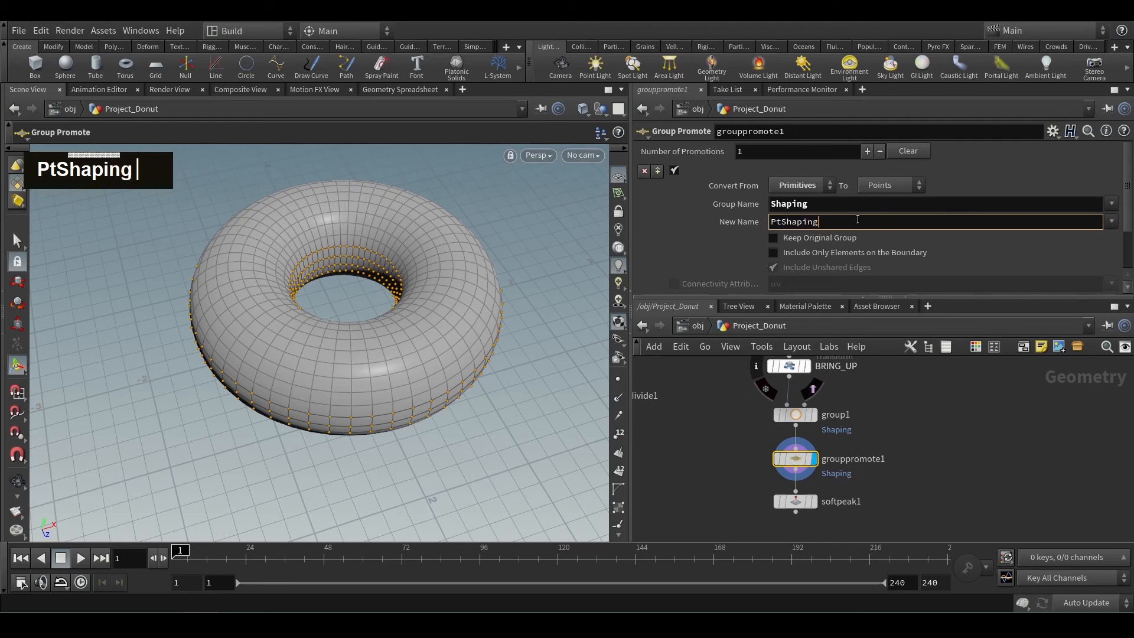
key("Return")
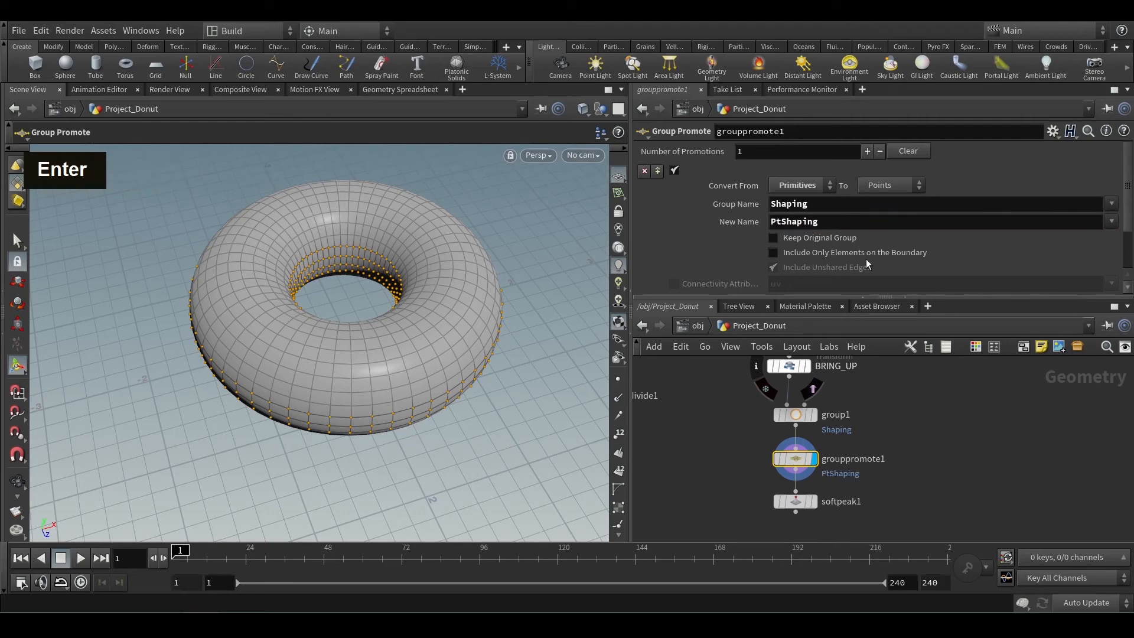
Display softpeak1, restrict it to the group PtShaping, and turn its viewport handle back on after using the Select tool.
left_click(797, 501)
left_click(1096, 154)
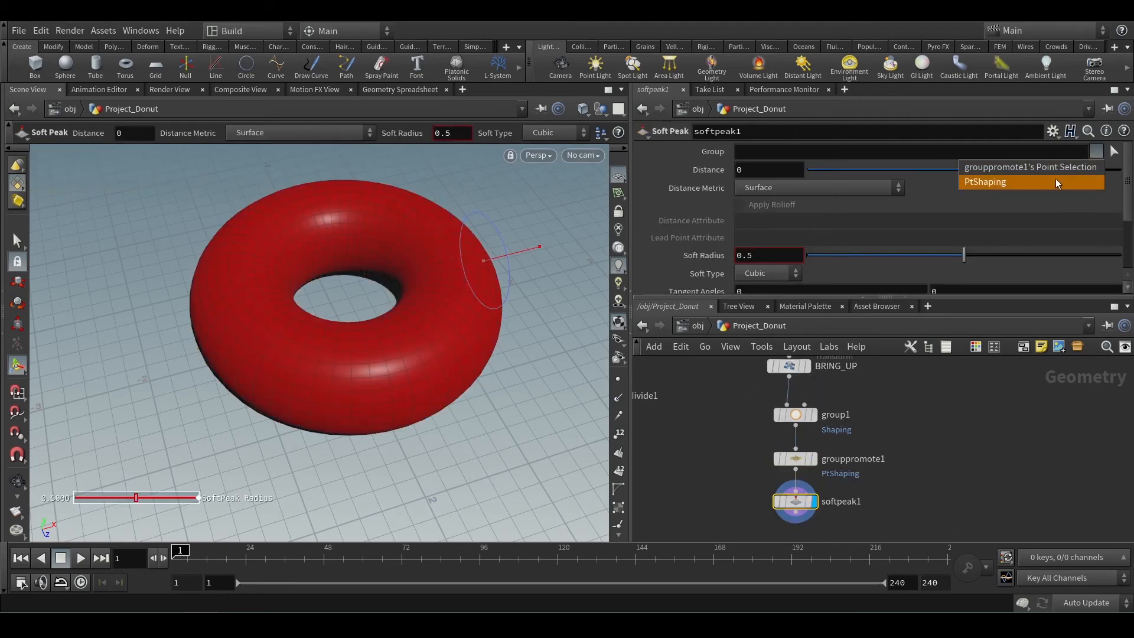
left_click(1024, 182)
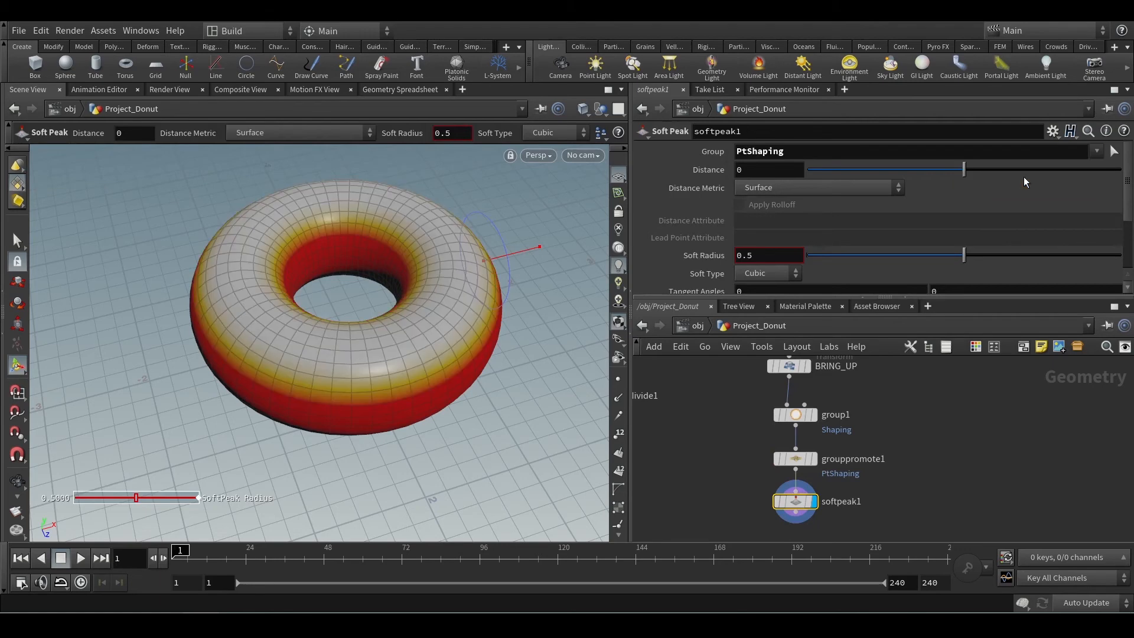
left_click(16, 242)
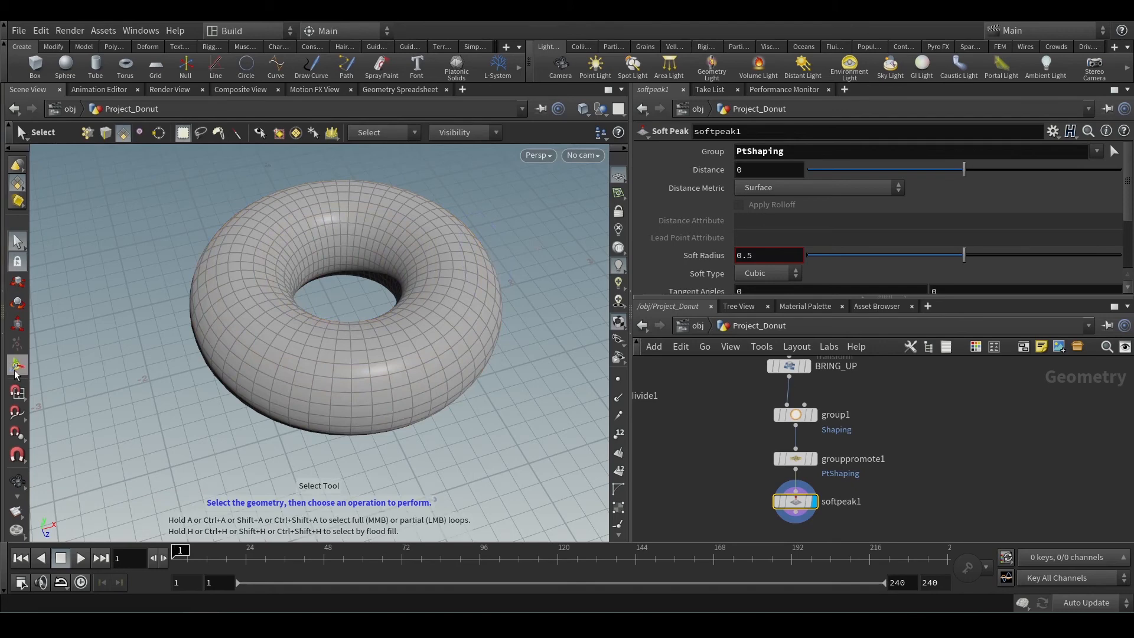
left_click(15, 371)
Try a Distance of -0.15 and a Soft Radius of 0.53 in softpeak1, and check the donut's shape from above.
left_click_drag(533, 392, 500, 400, "alt")
middle_click_drag(500, 400, 432, 407, "alt")
mouse_move(964, 170)
left_mouse_down()
mouse_move(947, 171)
mouse_move(960, 168)
left_mouse_up()
left_click_drag(963, 255, 973, 228)
scroll(425, 322, "down", 3, "alt")
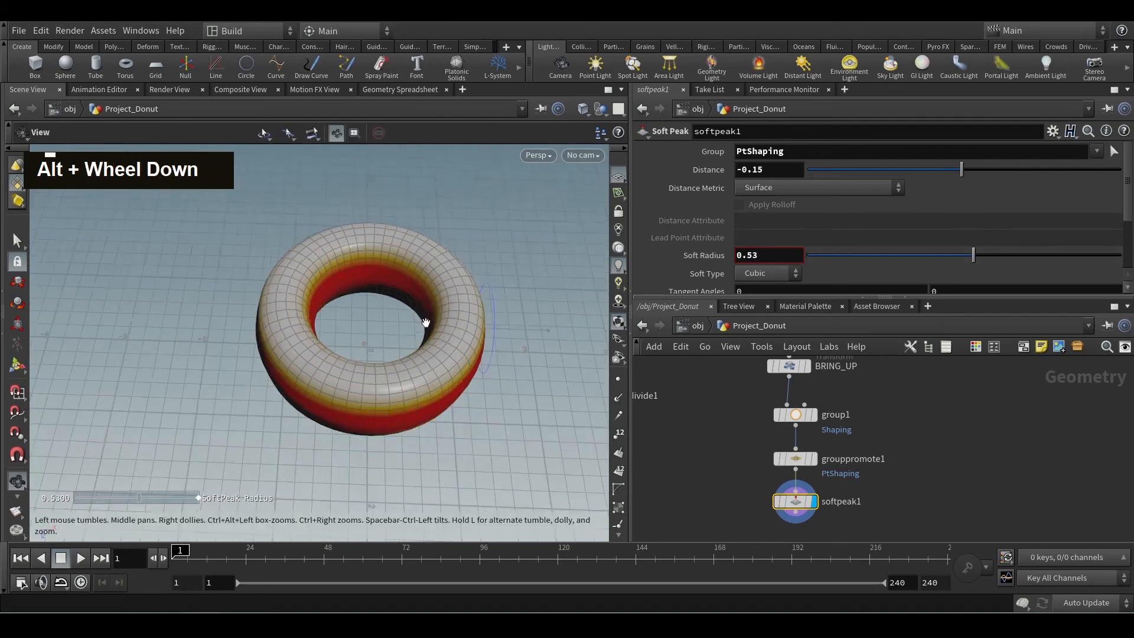
left_click_drag(425, 322, 388, 334, "alt")
scroll(390, 332, "up", 4, "alt")
middle_click_drag(397, 325, 380, 368, "alt")
left_click_drag(336, 338, 289, 292, "alt")
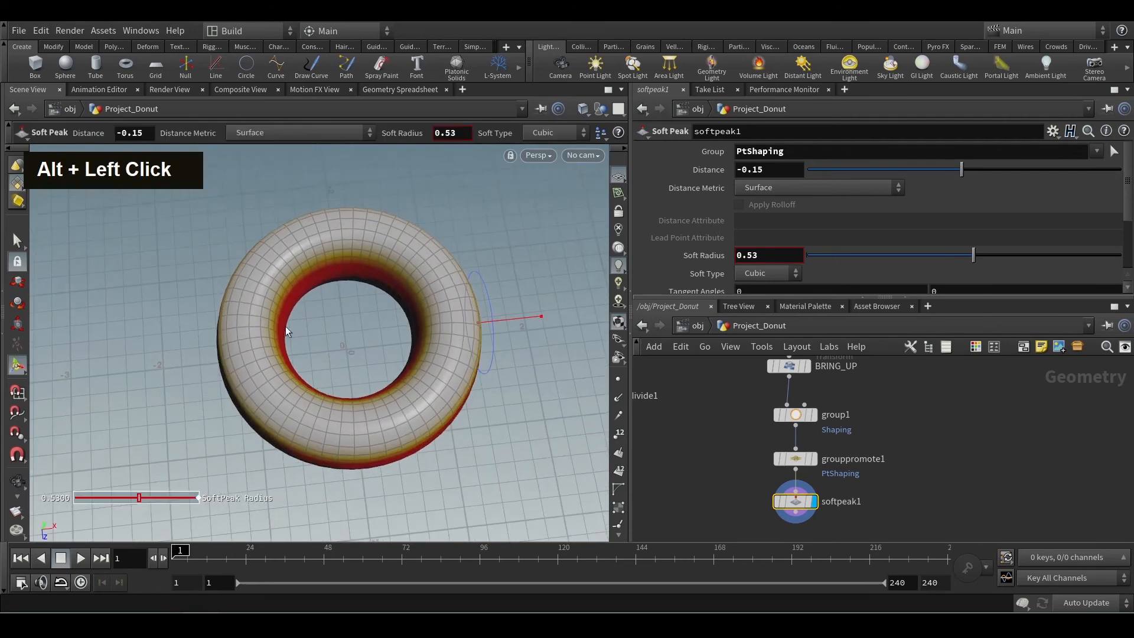
Review torus1's settings, and adjust softpeak1's Distance to -0.19 and Soft Radius to 0.538.
middle_click_drag(708, 402, 749, 447)
left_click_drag(821, 417, 849, 417)
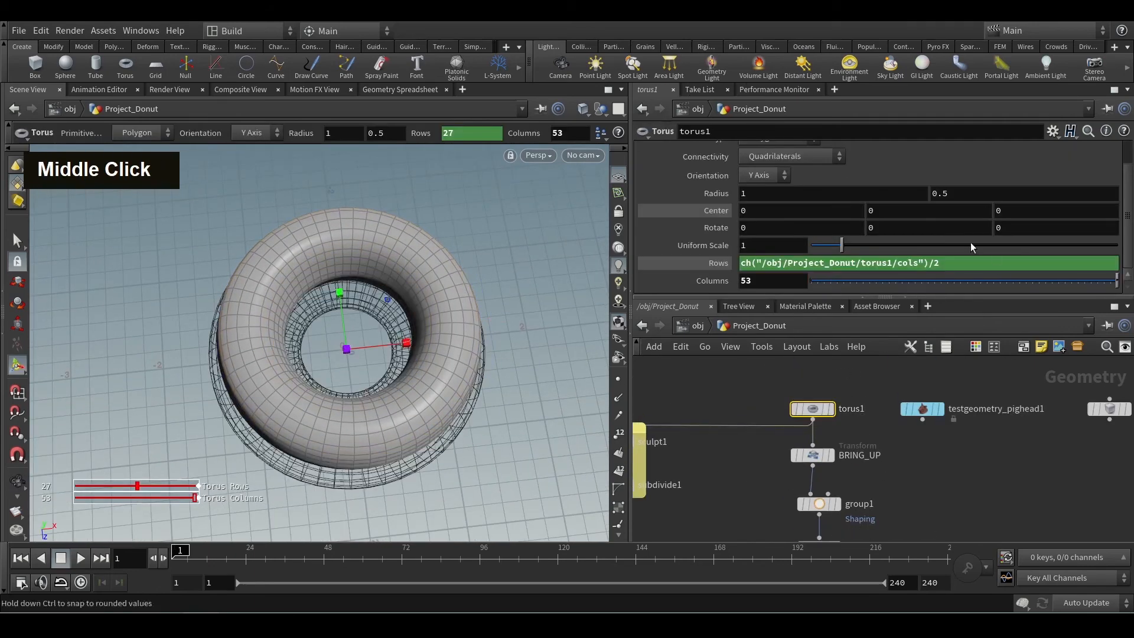
middle_click_drag(779, 190, 753, 191)
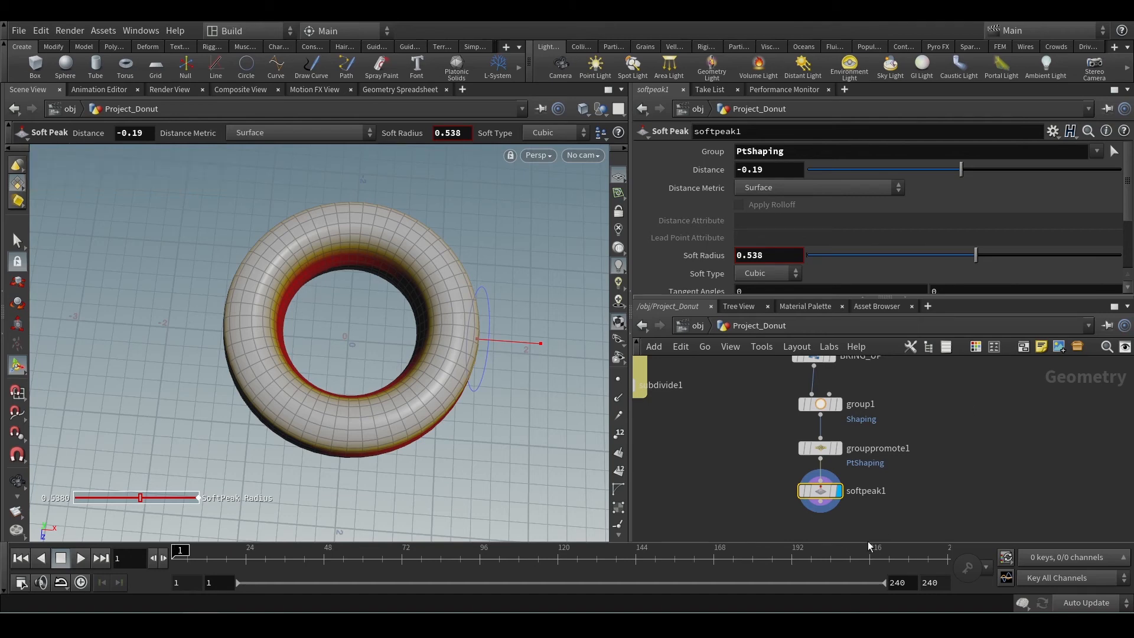
Move grouppromote1 and softpeak1 down to make room below group1, and display group1 to inspect its selected faces.
left_click(818, 449, "shift")
left_click_drag(824, 447, 828, 480)
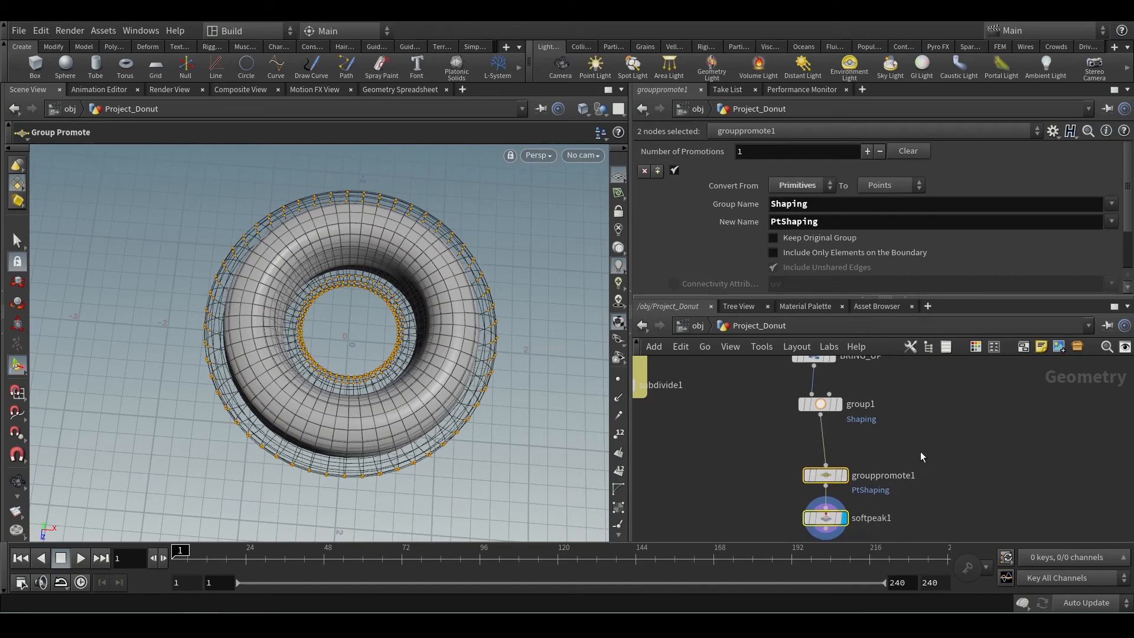
left_click(858, 435)
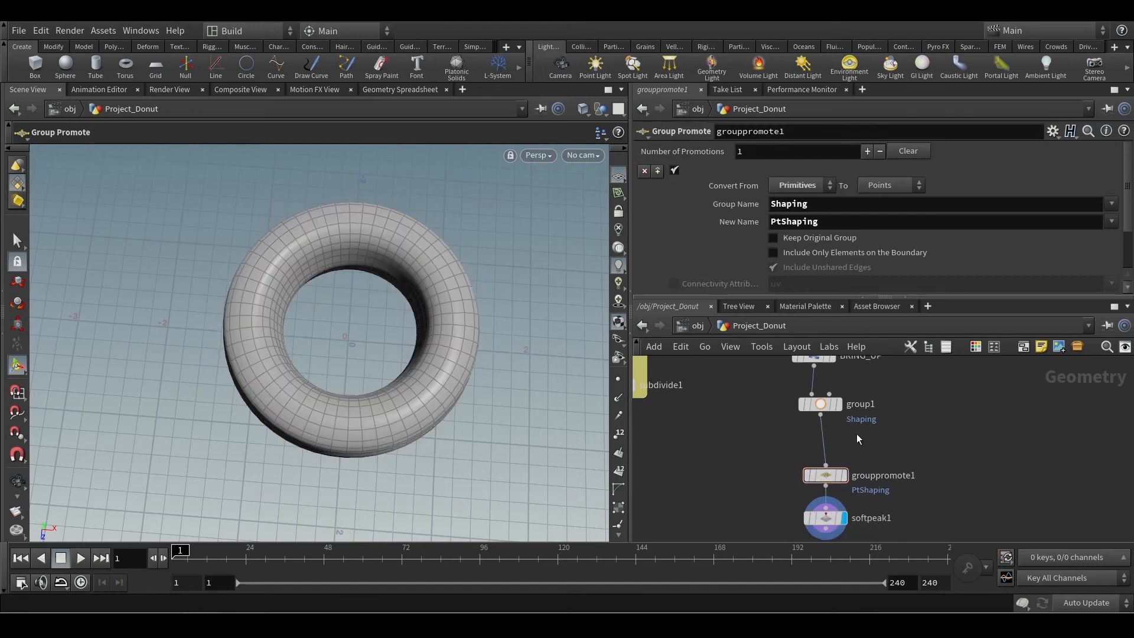
double_click(837, 405)
left_click_drag(517, 445, 456, 418, "alt")
scroll(457, 417, "down", 2, "alt")
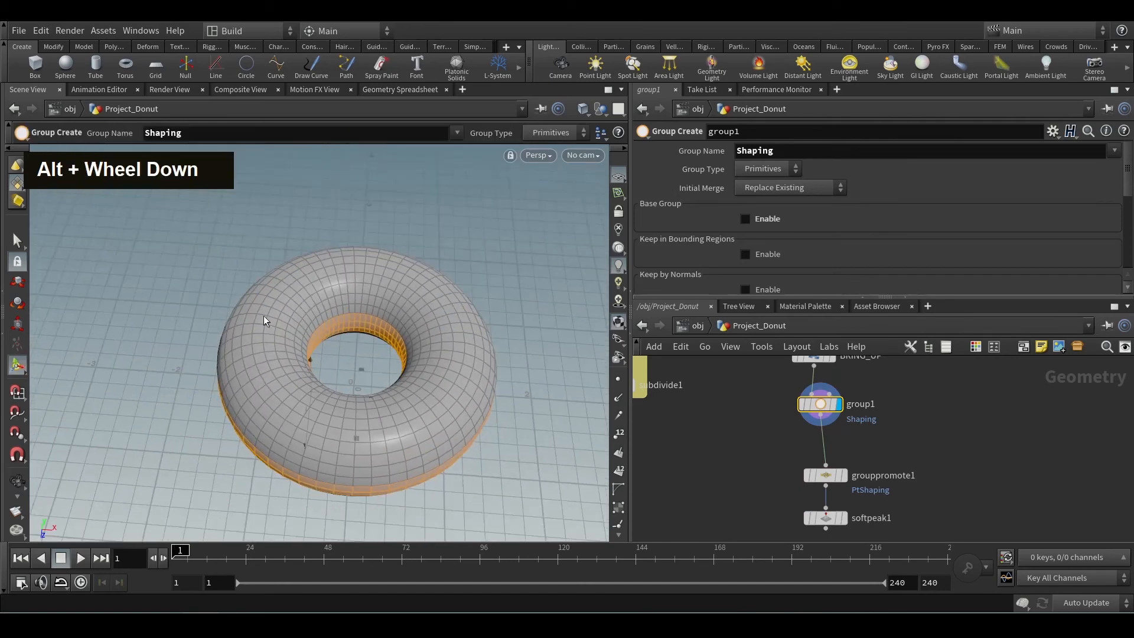
Insert a Group Combine node between group1 and grouppromote1.
left_click(823, 438)
key("Tab")
type("grou")
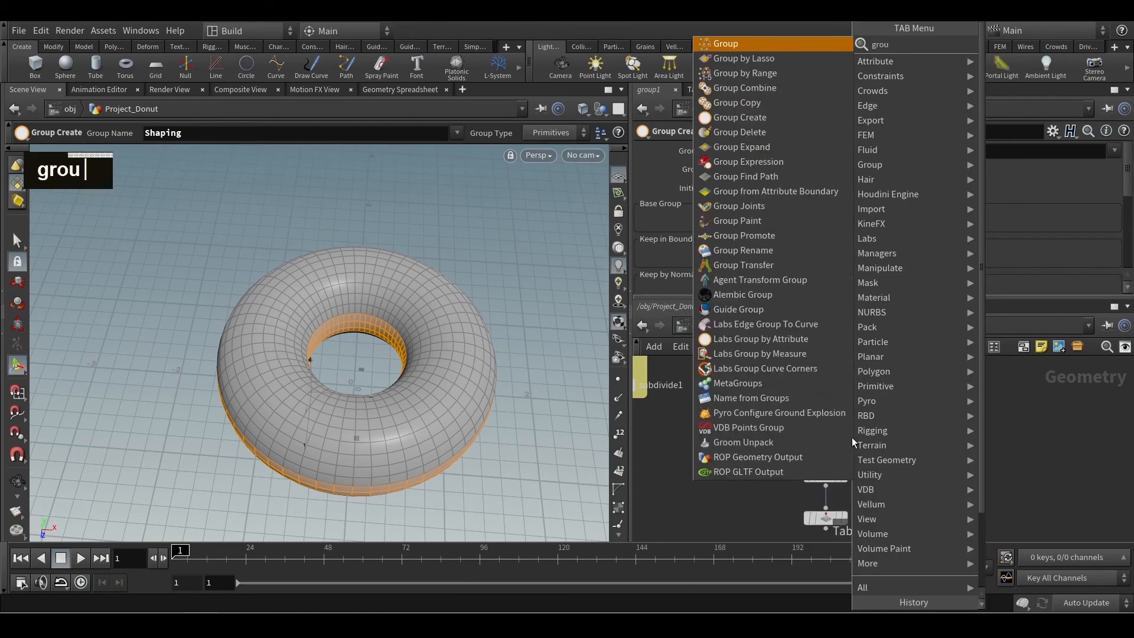
type("p")
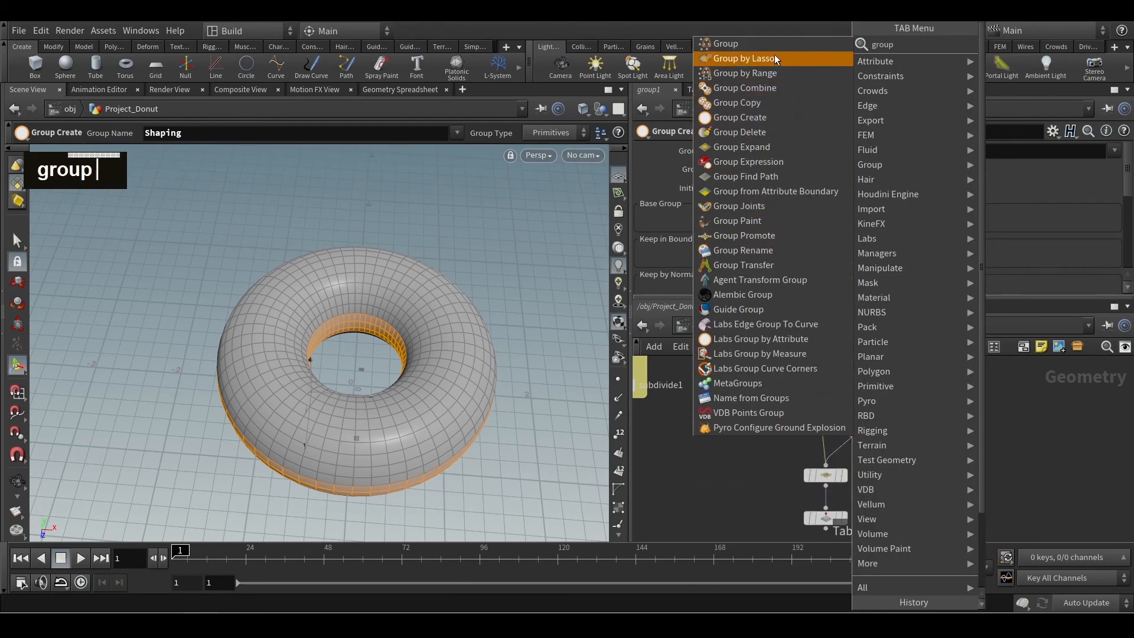
middle_click(774, 87)
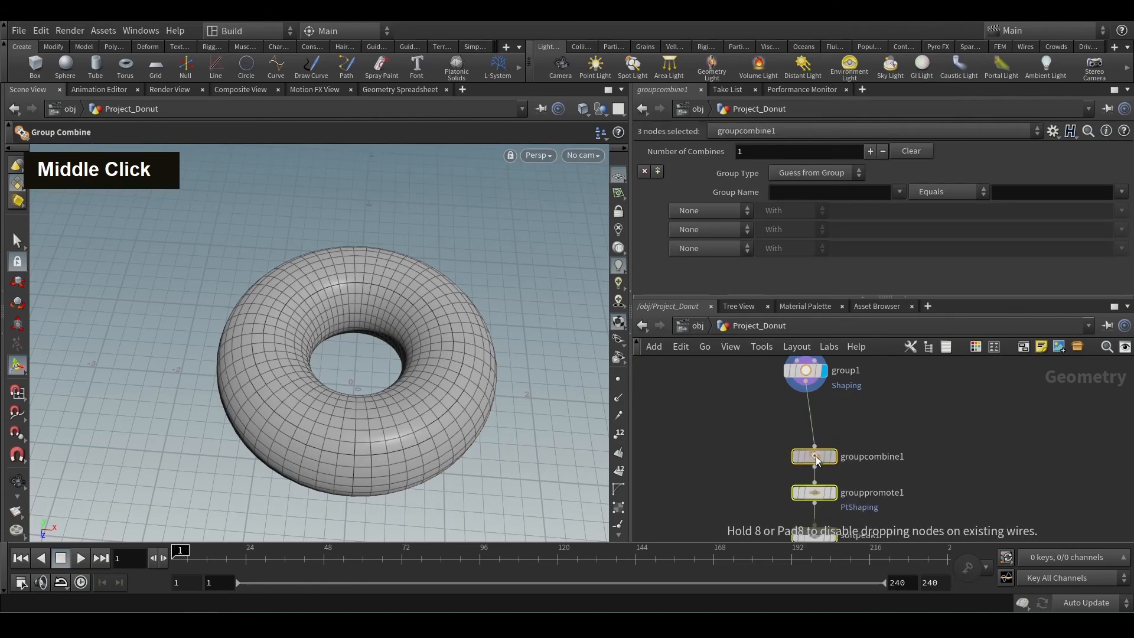
Insert a Group Create node between group1 and groupcombine1.
left_click(817, 456)
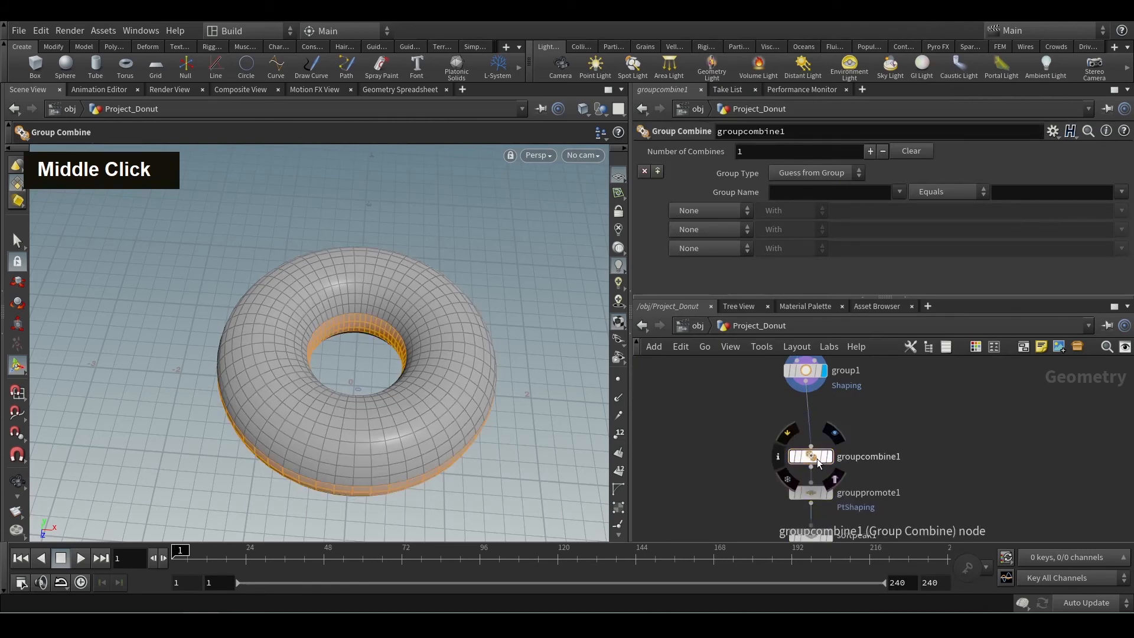
left_click(818, 459)
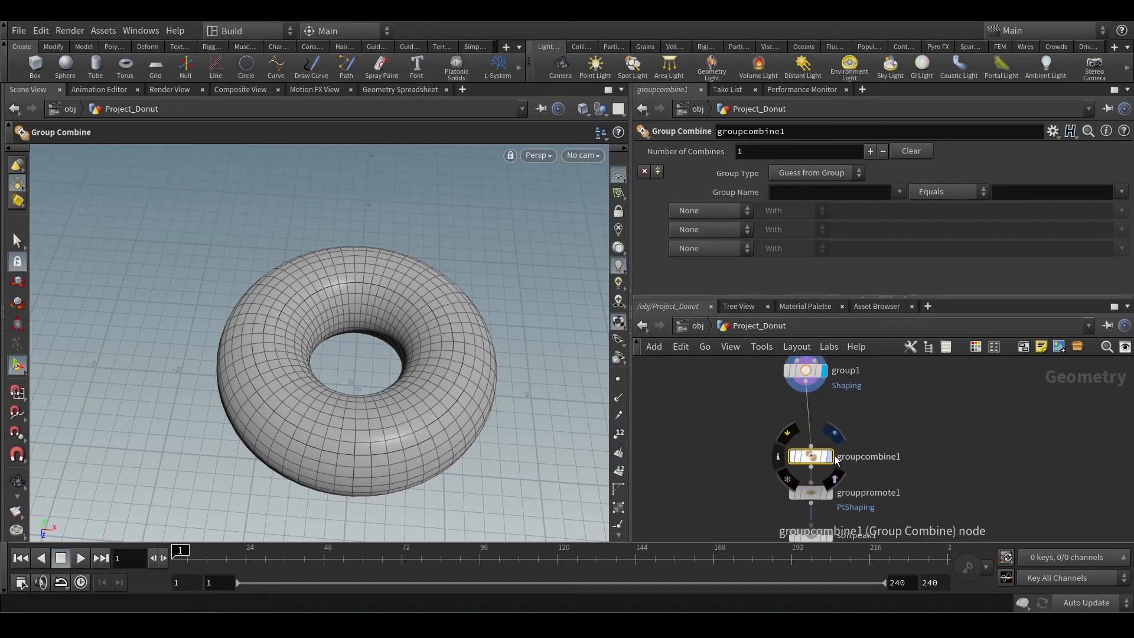
key("Tab")
type("grou")
key("Return")
left_click(818, 416)
left_click_drag(819, 420, 808, 419)
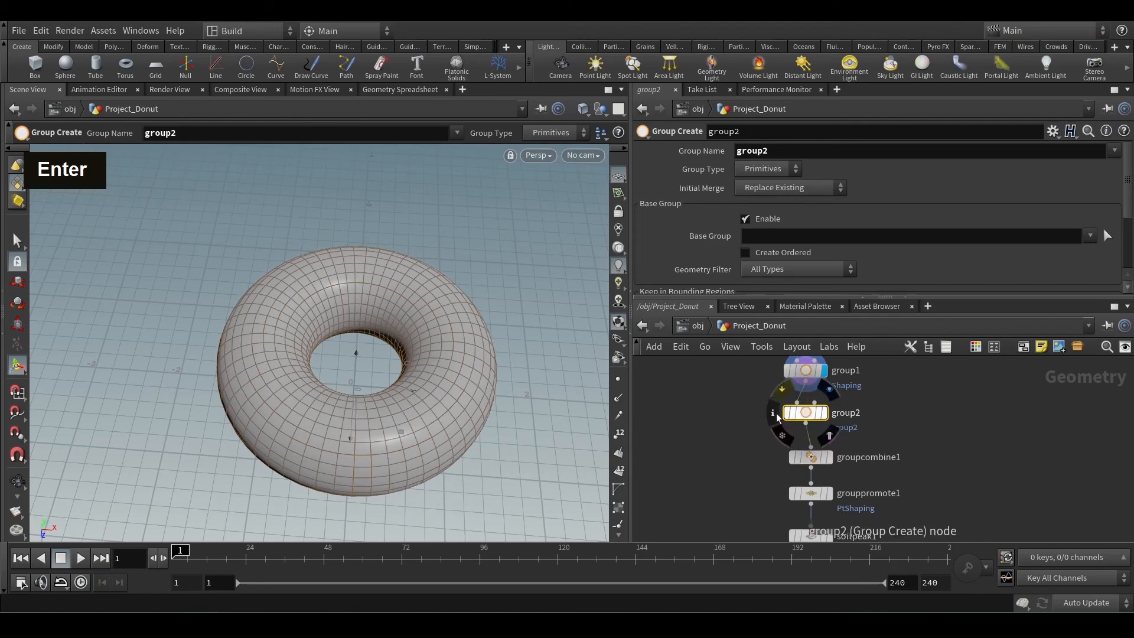
Set the new group node's Group Name to ignore and display its result.
left_click_drag(793, 153, 463, 364)
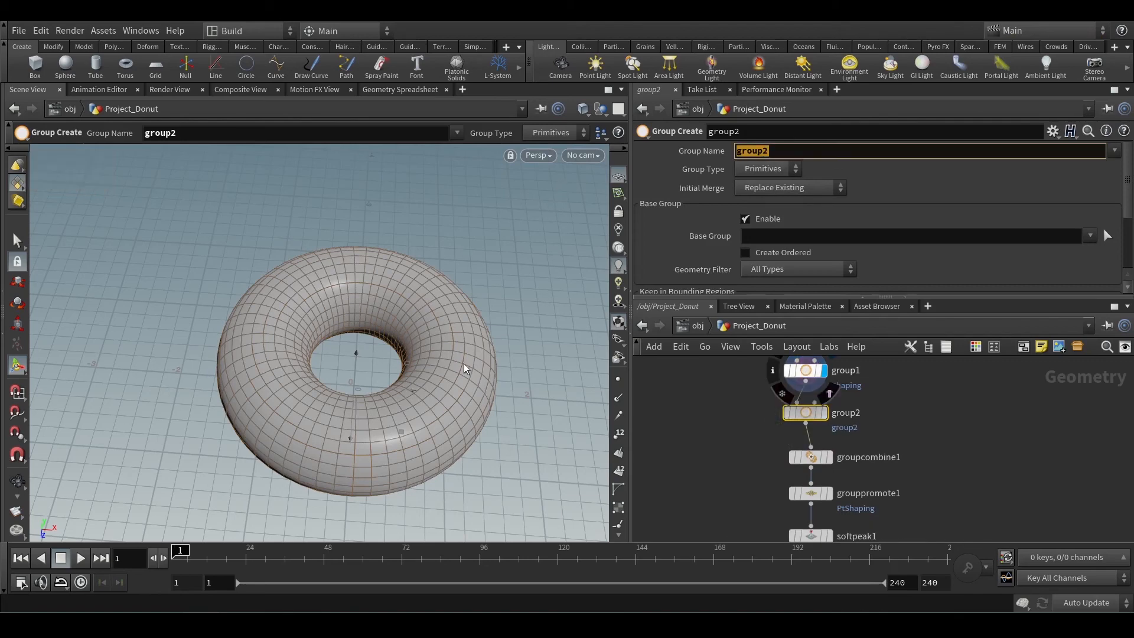
type("ignore")
key("Return")
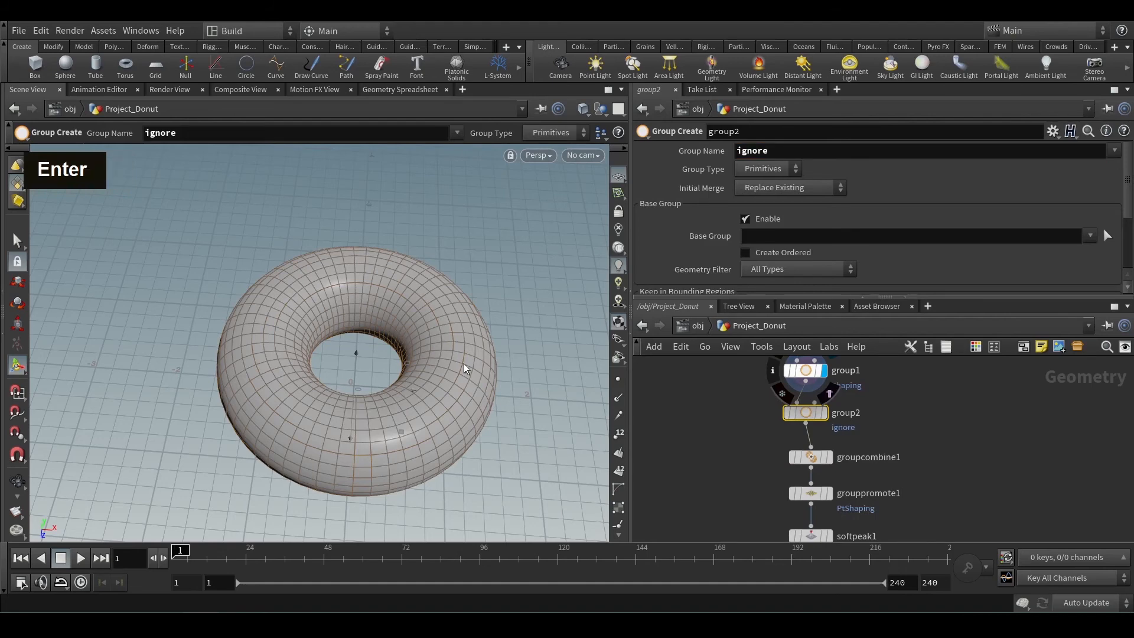
double_click(824, 413)
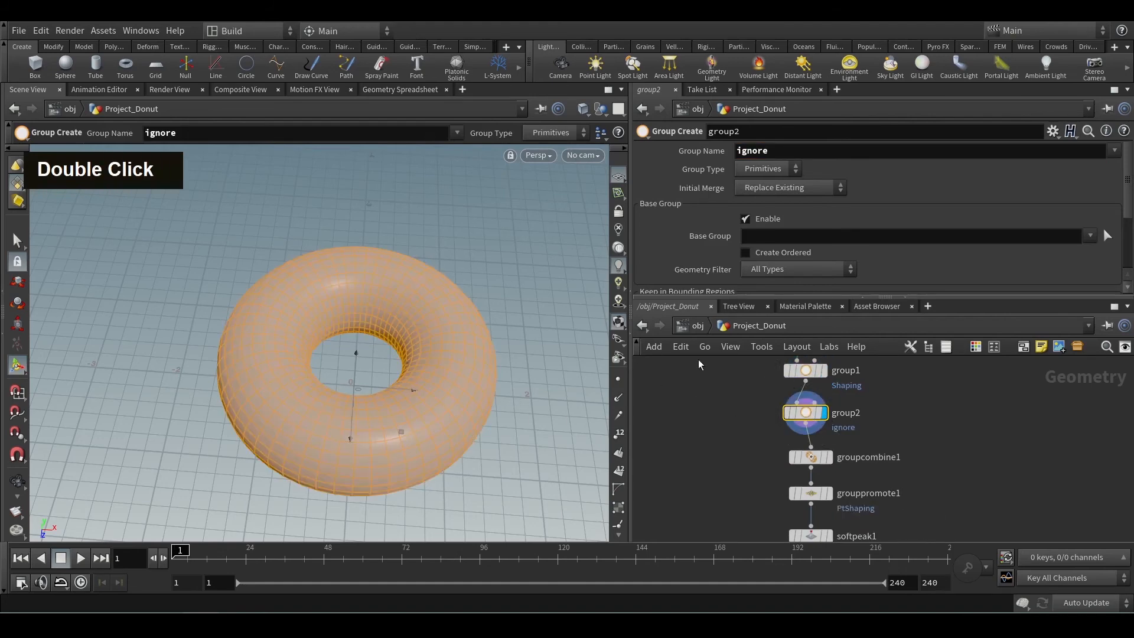
Enable Keep in Bounding Regions on group2 and enlarge the bounding box around the donut's hole.
scroll(934, 263, "down", 3)
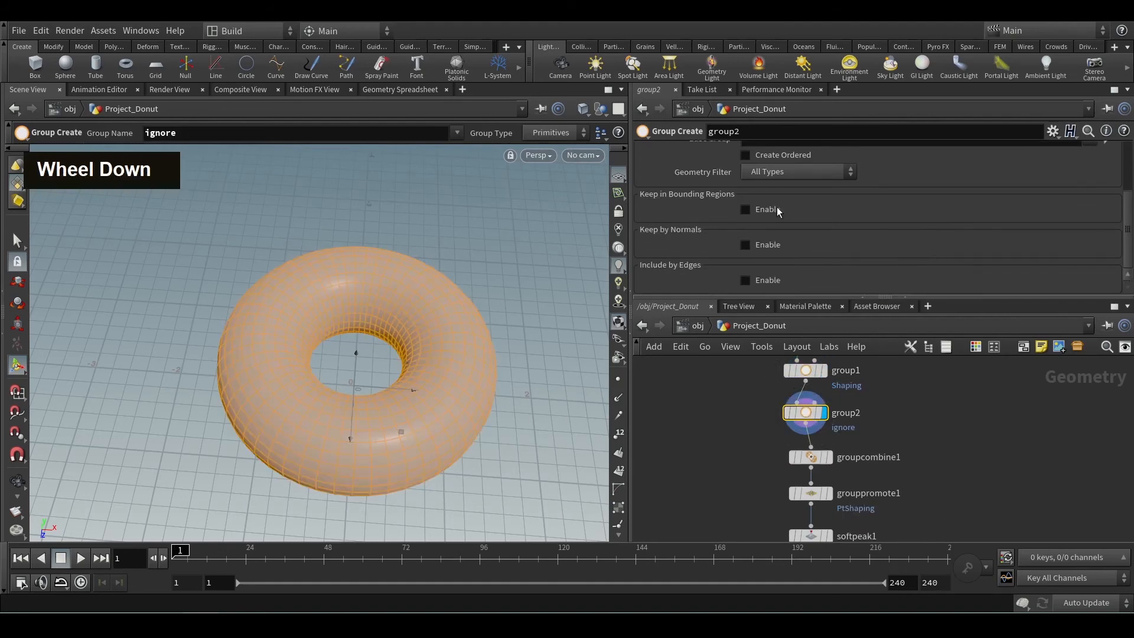
left_click(746, 210)
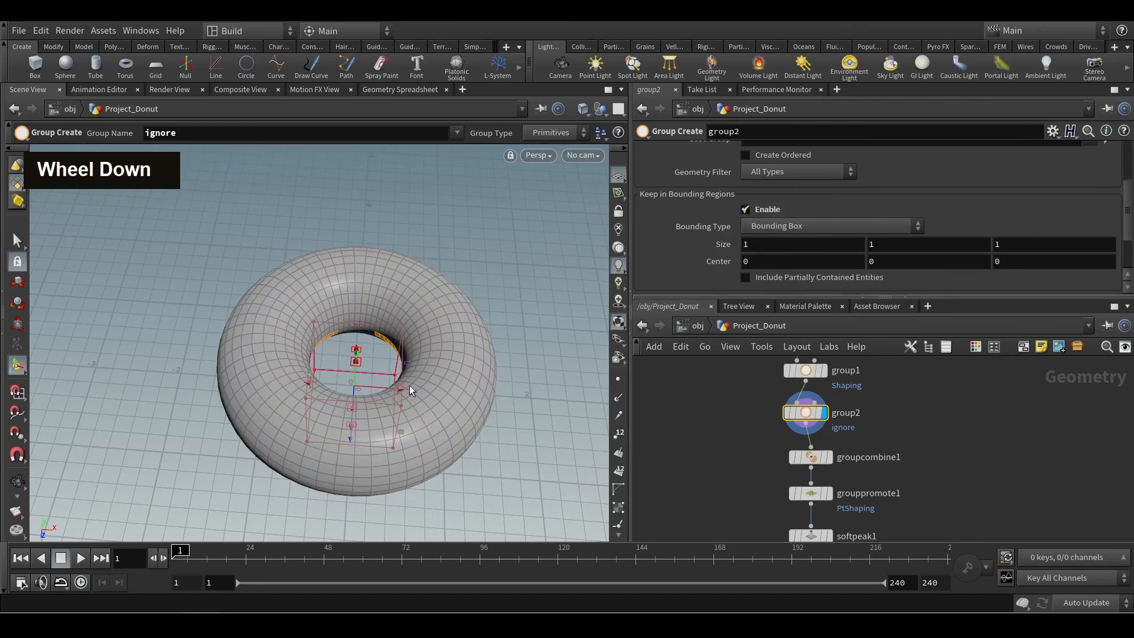
left_click_drag(413, 389, 563, 389)
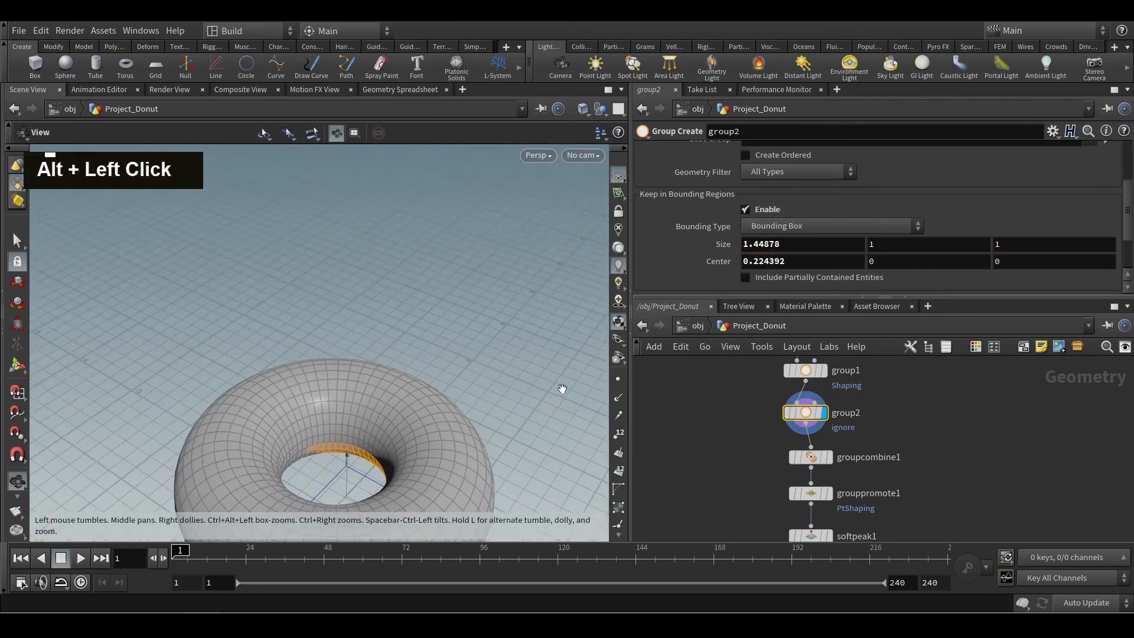
middle_click_drag(524, 430, 529, 392, "alt")
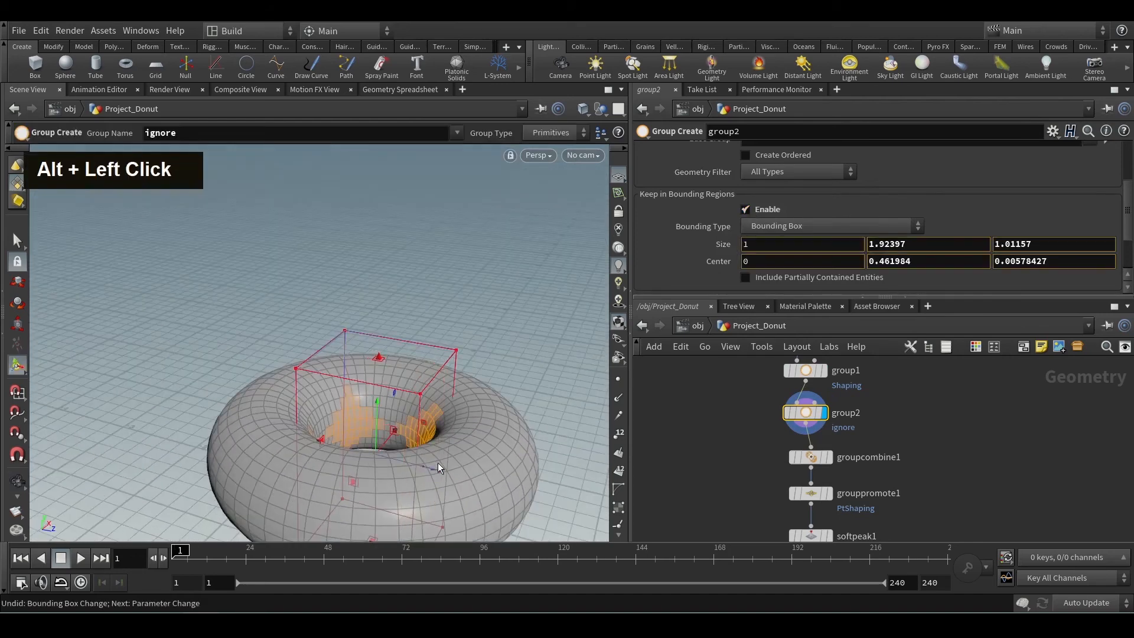
left_click_drag(438, 462, 481, 477)
left_click_drag(481, 477, 445, 433, "alt")
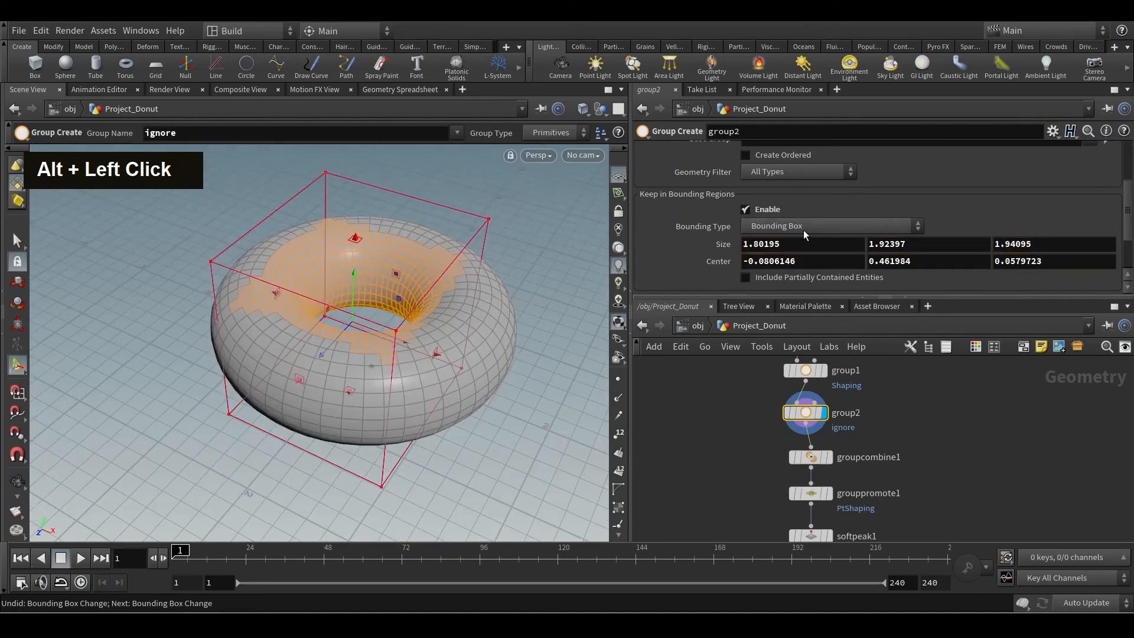
Change group2's bounding type to Bounding Sphere and fit it over the inner ring, sized about 1.95 by 1.66 by 1.94.
left_click(804, 234)
left_click(803, 256)
left_click_drag(503, 325, 469, 344, "alt")
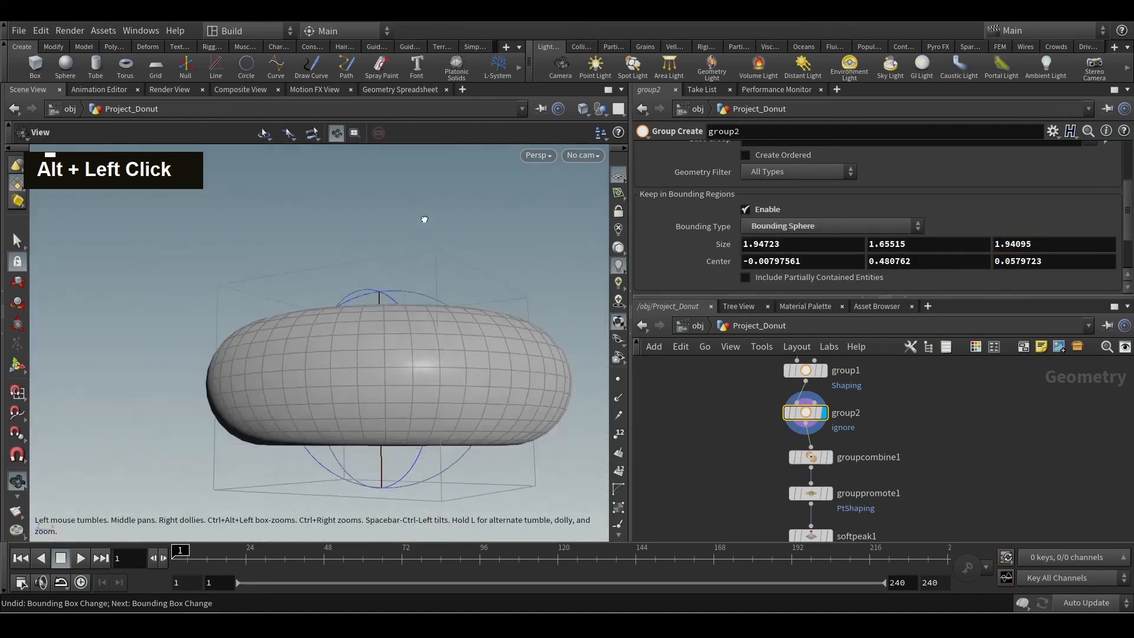
left_click_drag(449, 248, 463, 321, "alt")
key("Return")
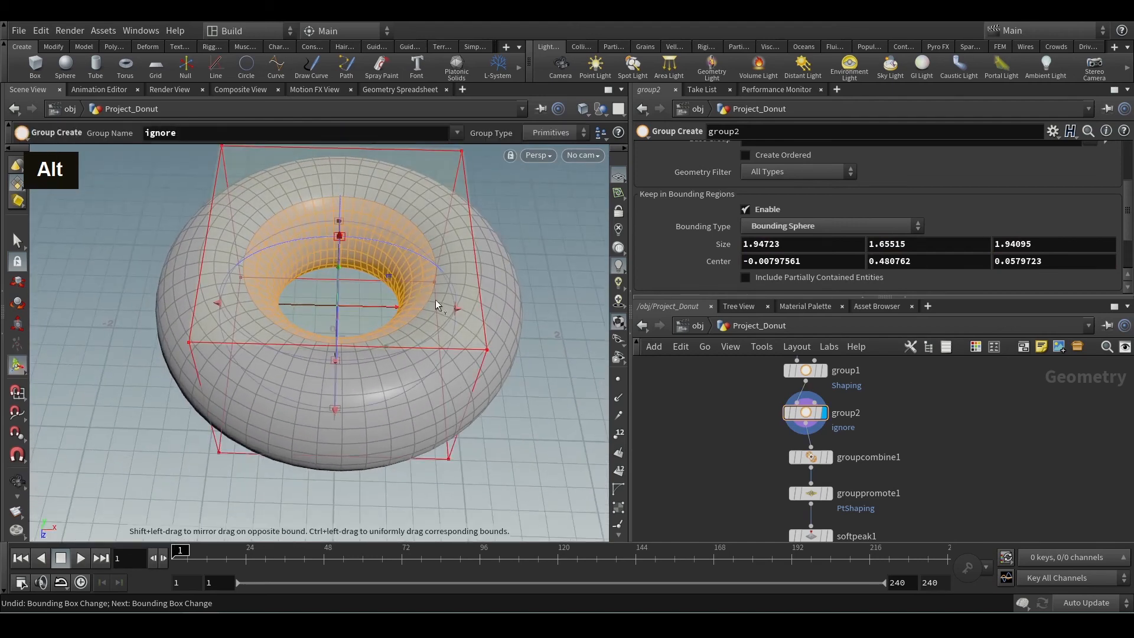
Compare the group1 and group2 selections, and define modyfGrp in groupcombine1 as equal to Shaping.
left_click(805, 370)
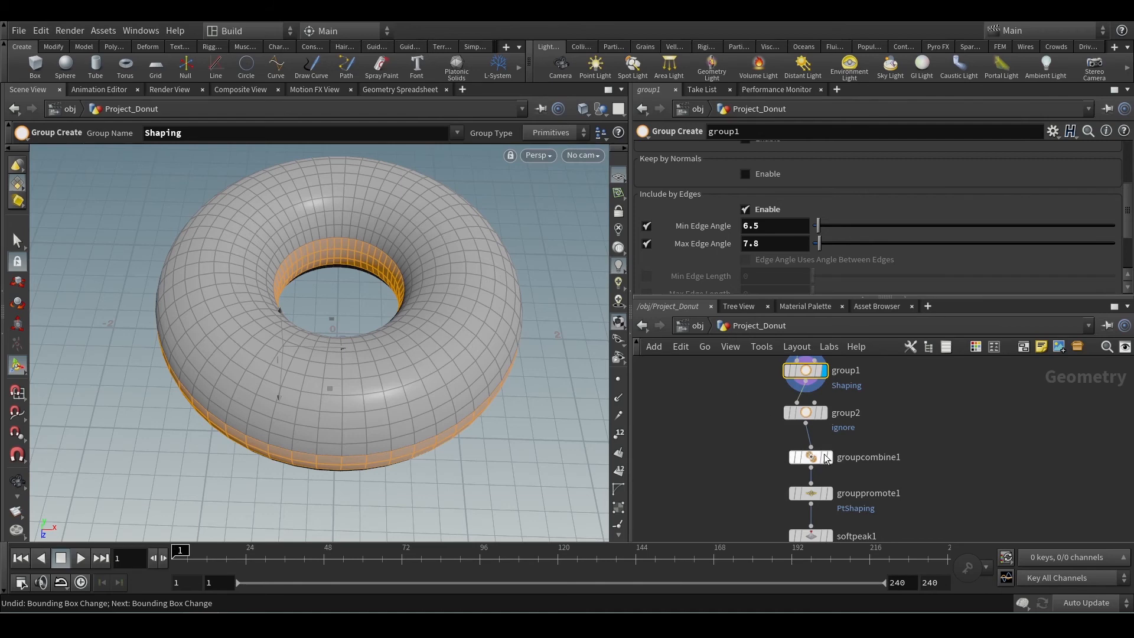
left_click(805, 412)
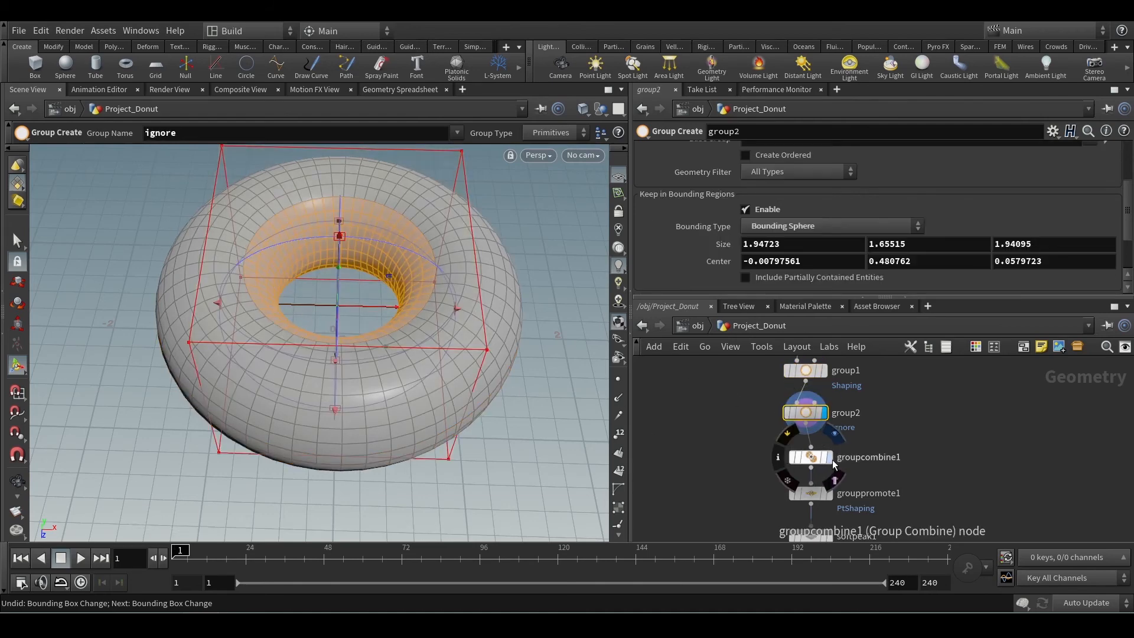
left_click(816, 457)
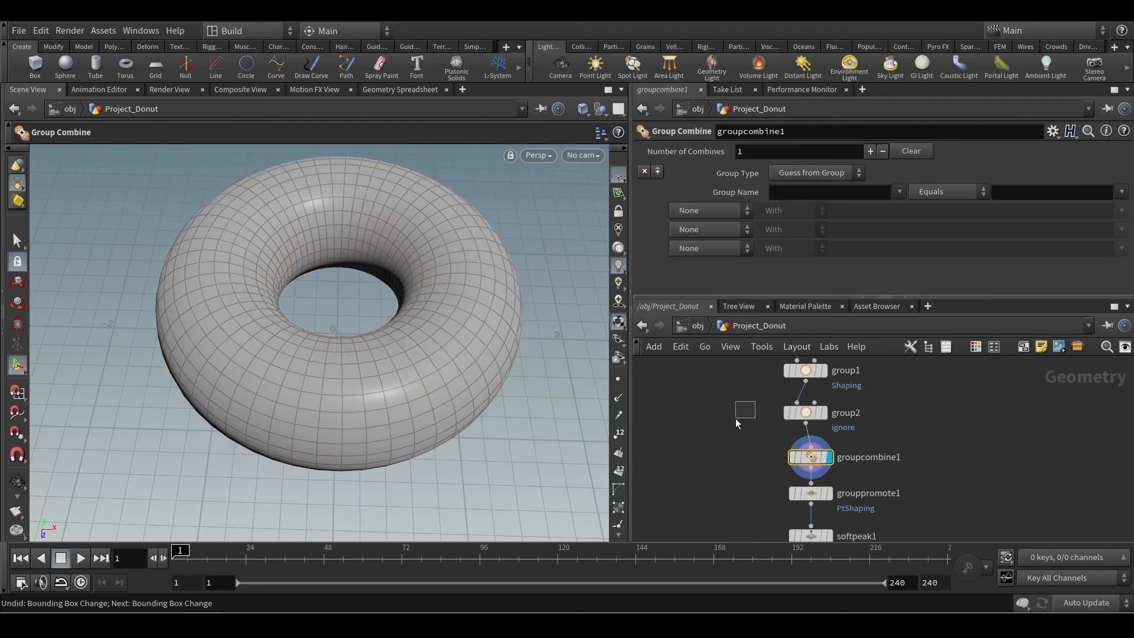
left_click(841, 189)
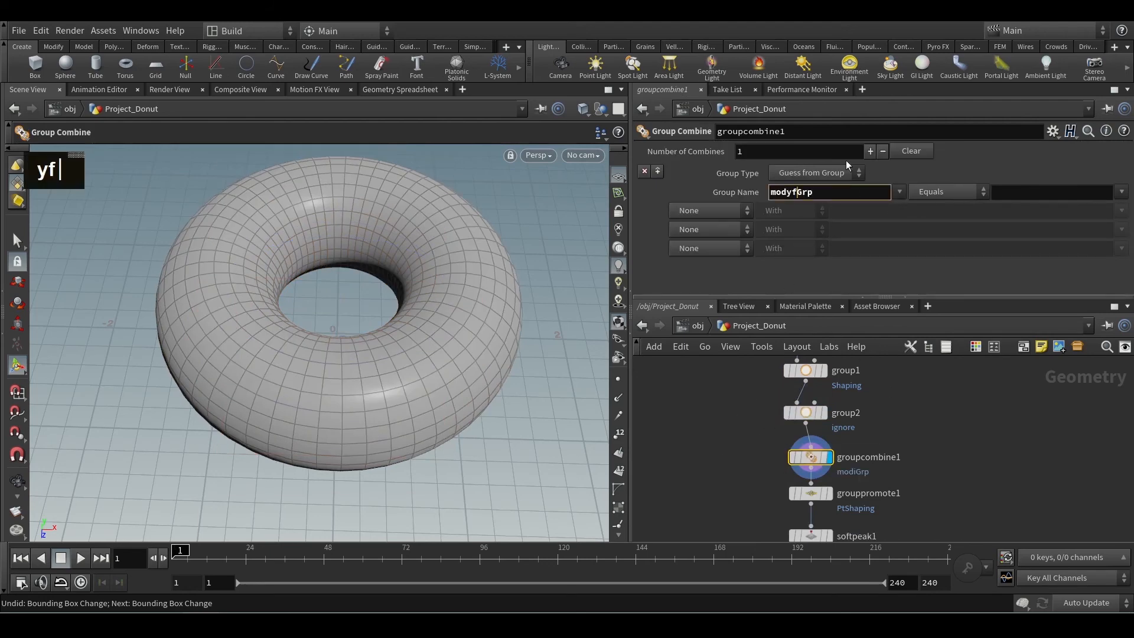
left_click(1122, 192)
left_click(1104, 210)
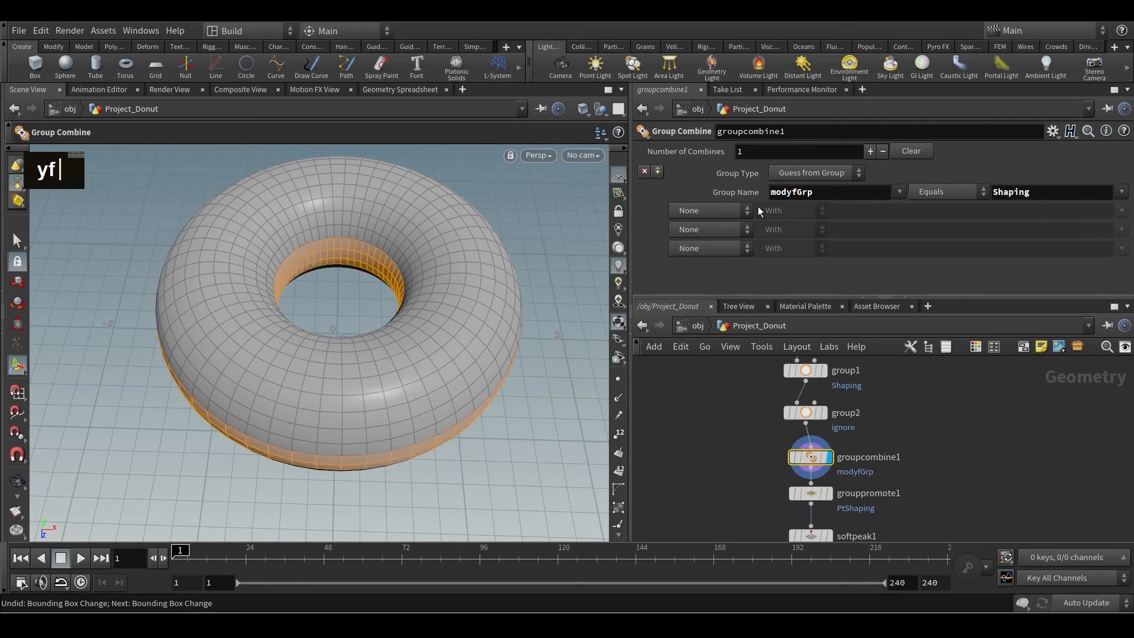
Subtract the ignore group from modyfGrp in groupcombine1 and check the remaining faces on the donut.
left_click(731, 213)
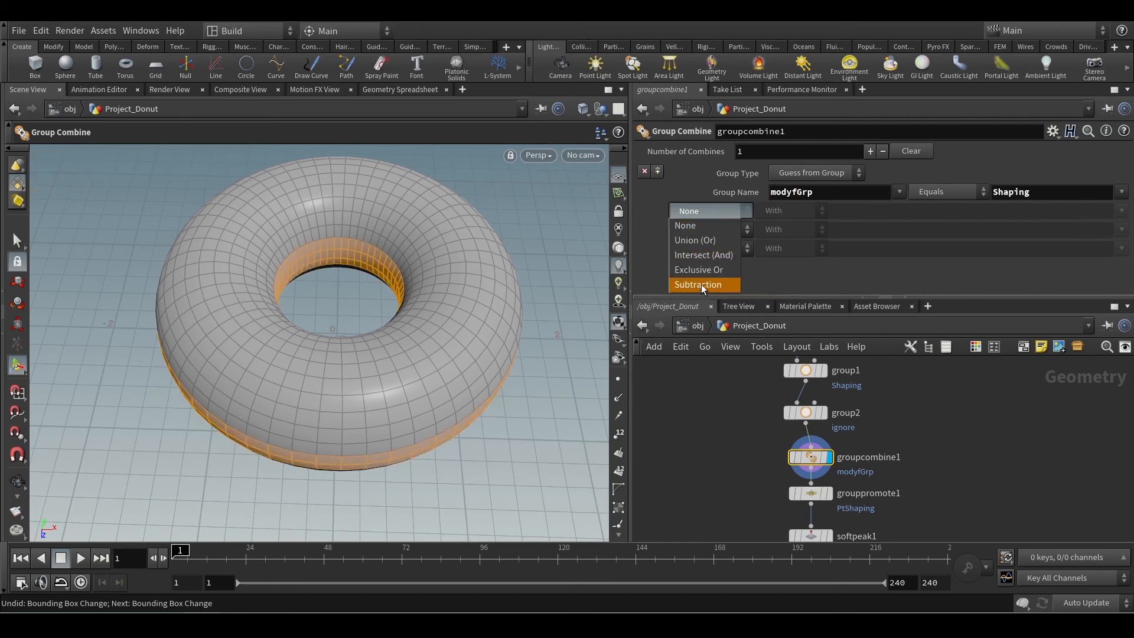
left_click(701, 284)
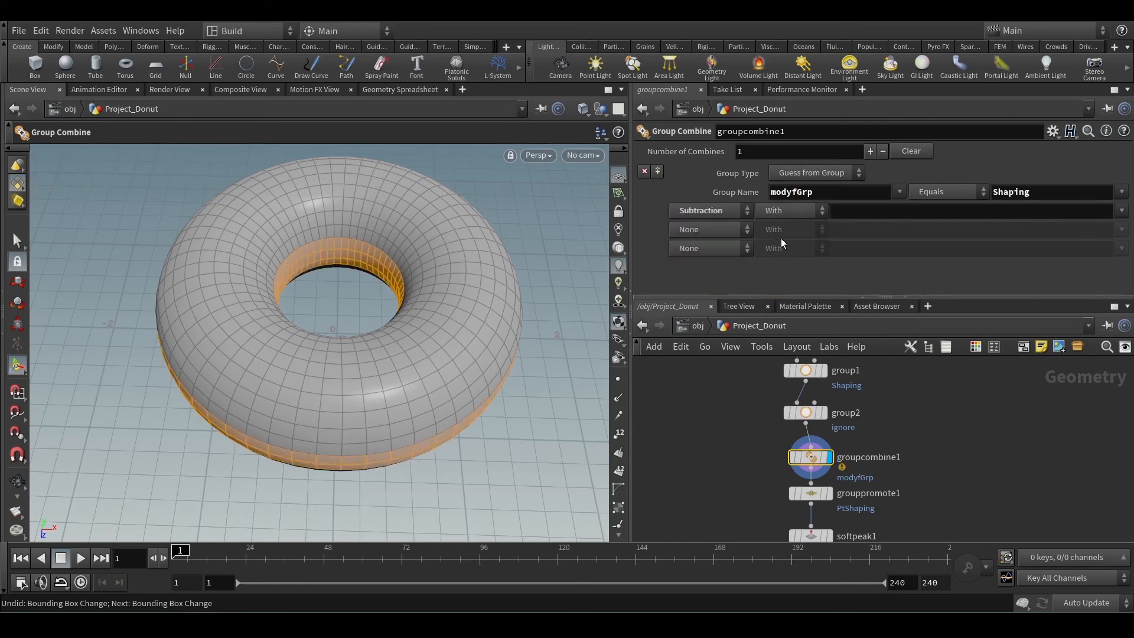
left_click(1122, 211)
left_click(1107, 245)
key("alt")
left_click_drag(454, 274, 433, 261, "alt")
middle_click_drag(433, 262, 377, 307, "alt")
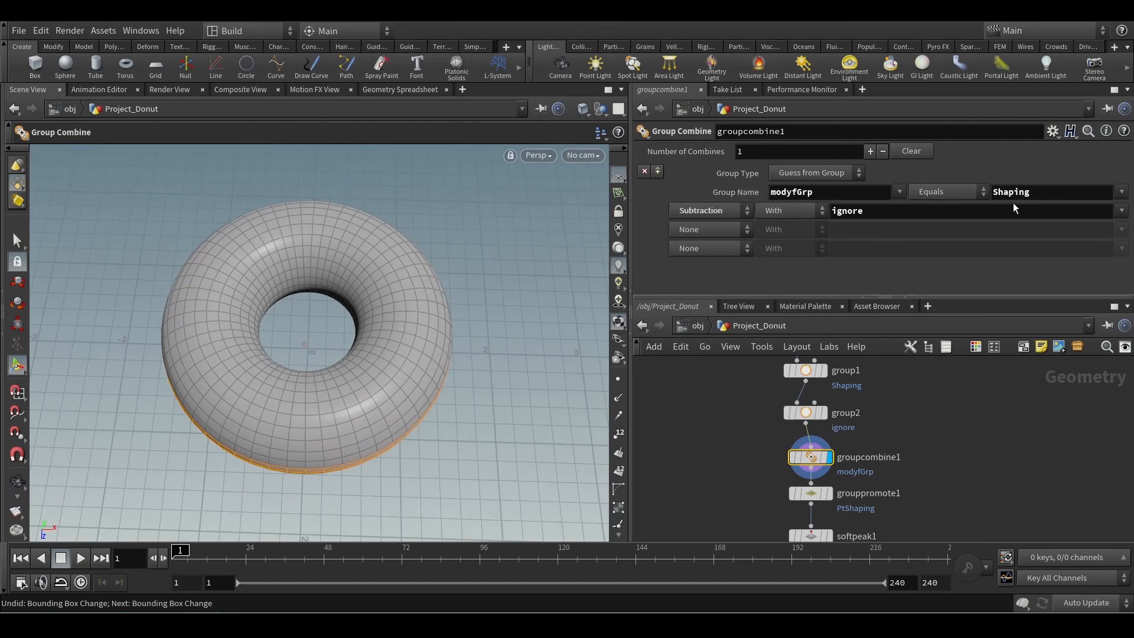
key("ctrl+2")
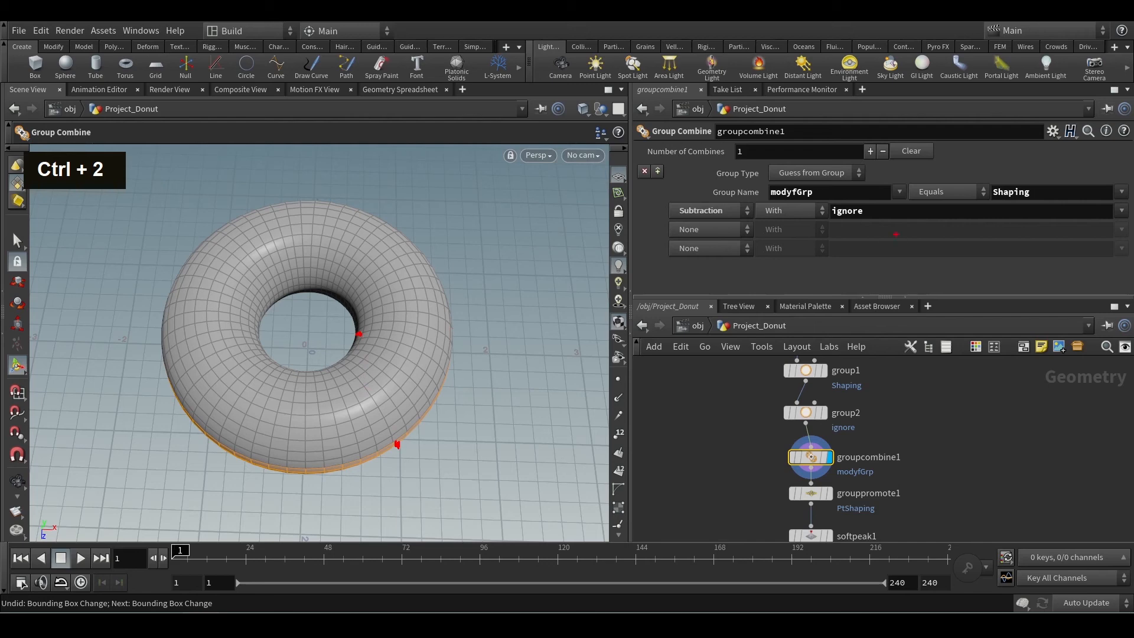
mouse_move(239, 253)
left_mouse_down()
mouse_move(335, 254)
mouse_move(380, 289)
mouse_move(356, 395)
mouse_move(252, 381)
mouse_move(240, 261)
left_mouse_up()
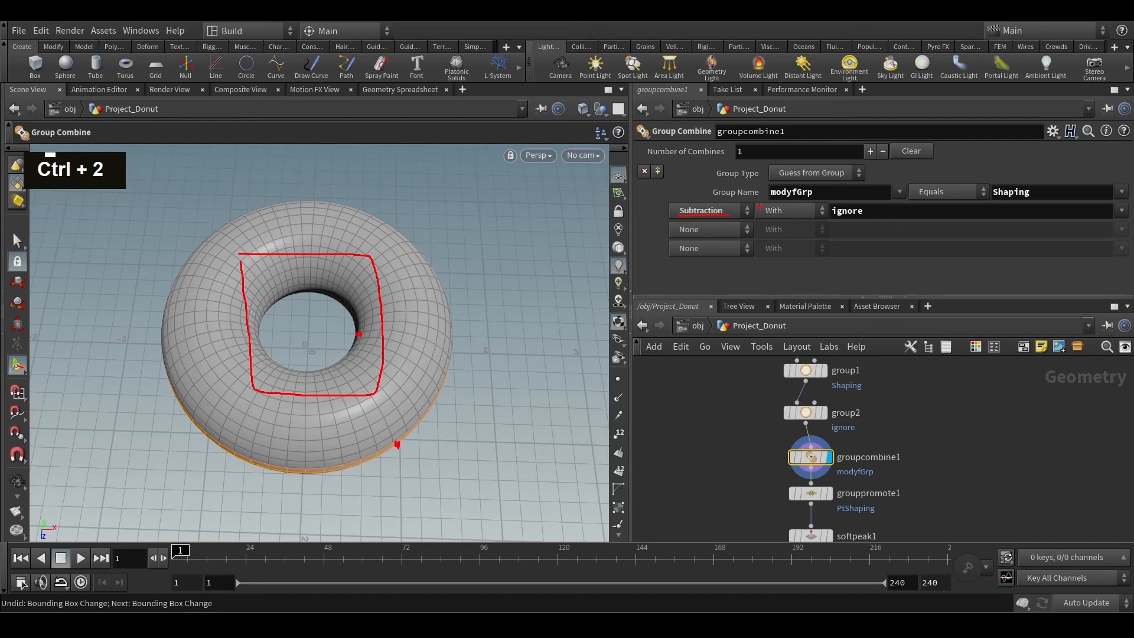
left_click_drag(794, 205, 755, 189)
key("Escape")
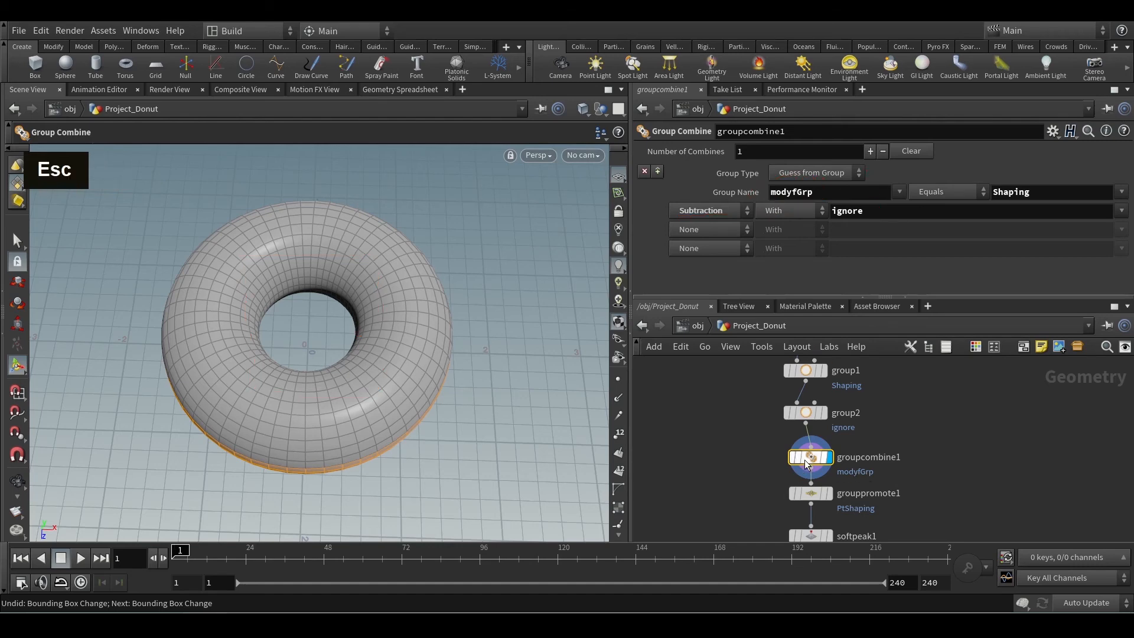
Check groupcombine1's node information, and add a second promotion to grouppromote1.
middle_click(815, 459)
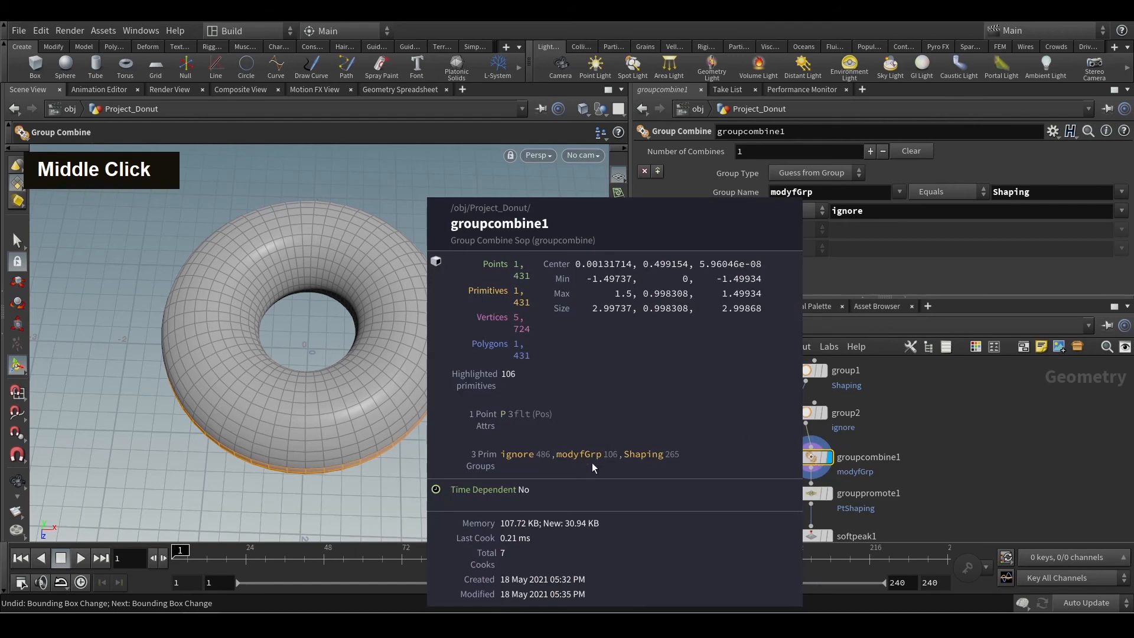
middle_click_drag(968, 469, 930, 422)
left_click(792, 447)
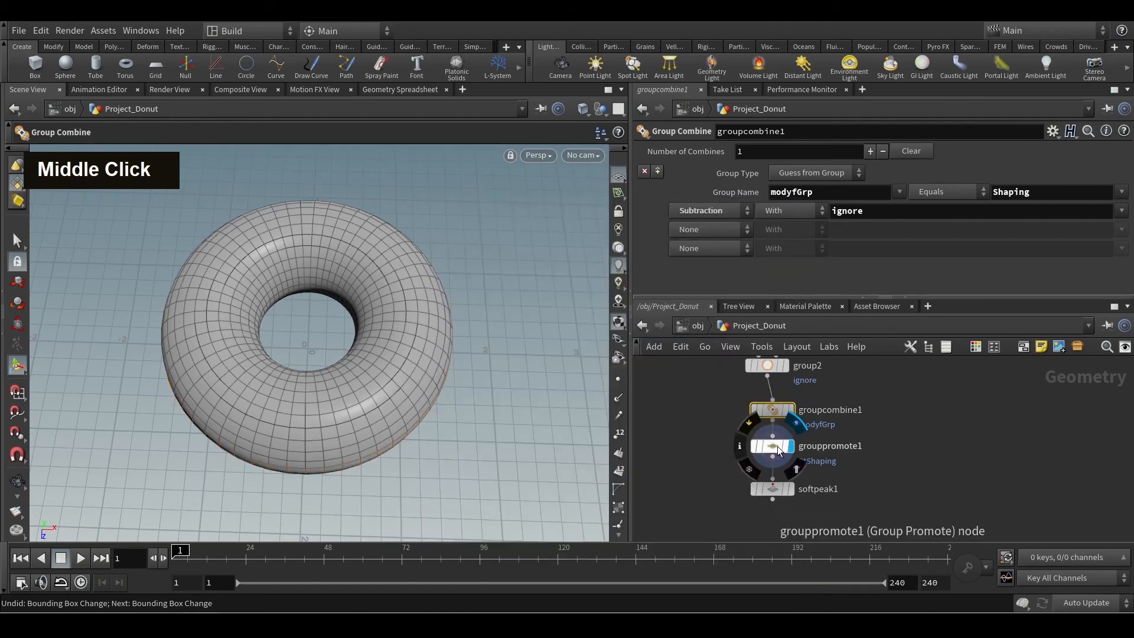
left_click(774, 446)
left_click_drag(527, 390, 500, 355, "alt")
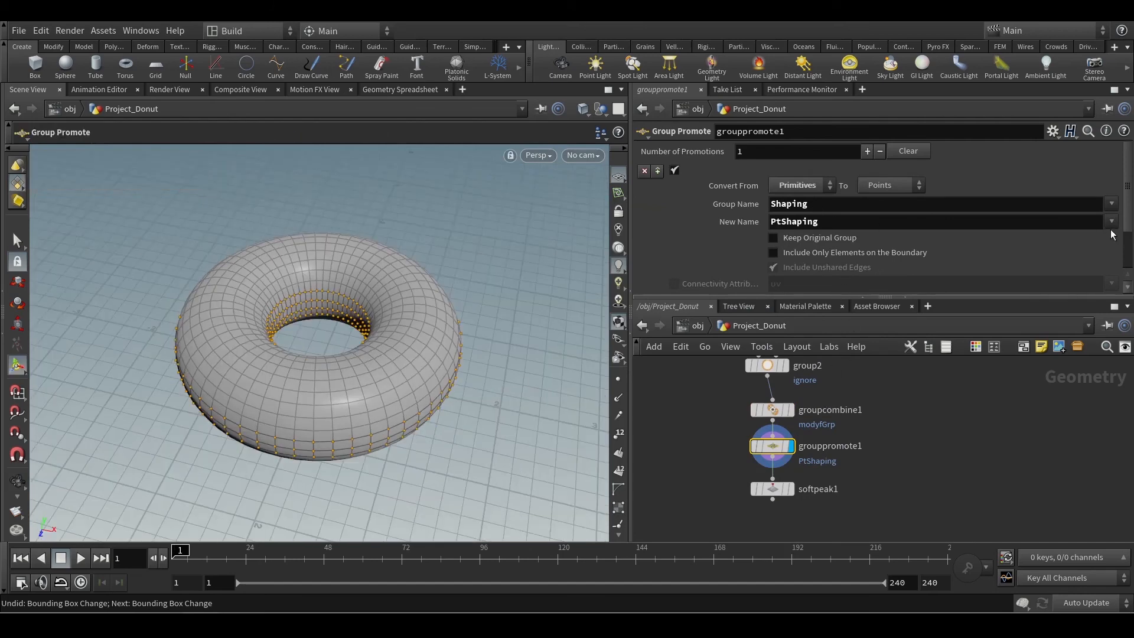
left_click(866, 152)
scroll(891, 183, "down", 3)
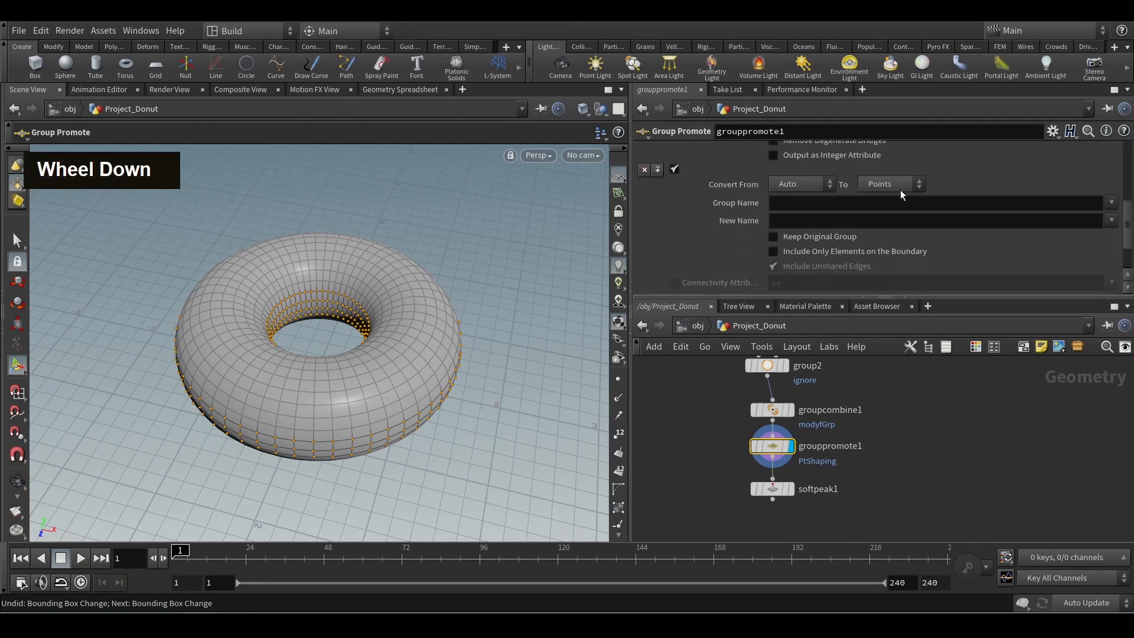
Promote the modyfGrp group to points in the second promotion, with NewModyf as its New Name.
left_click(1111, 203)
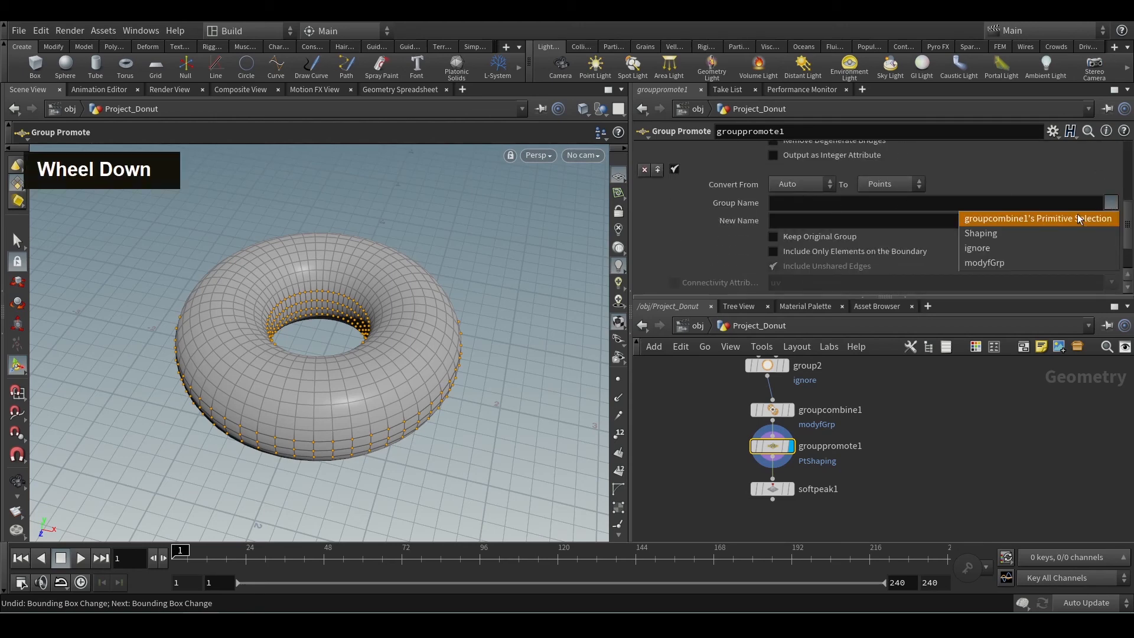
left_click(1000, 264)
left_click(843, 225)
type("N")
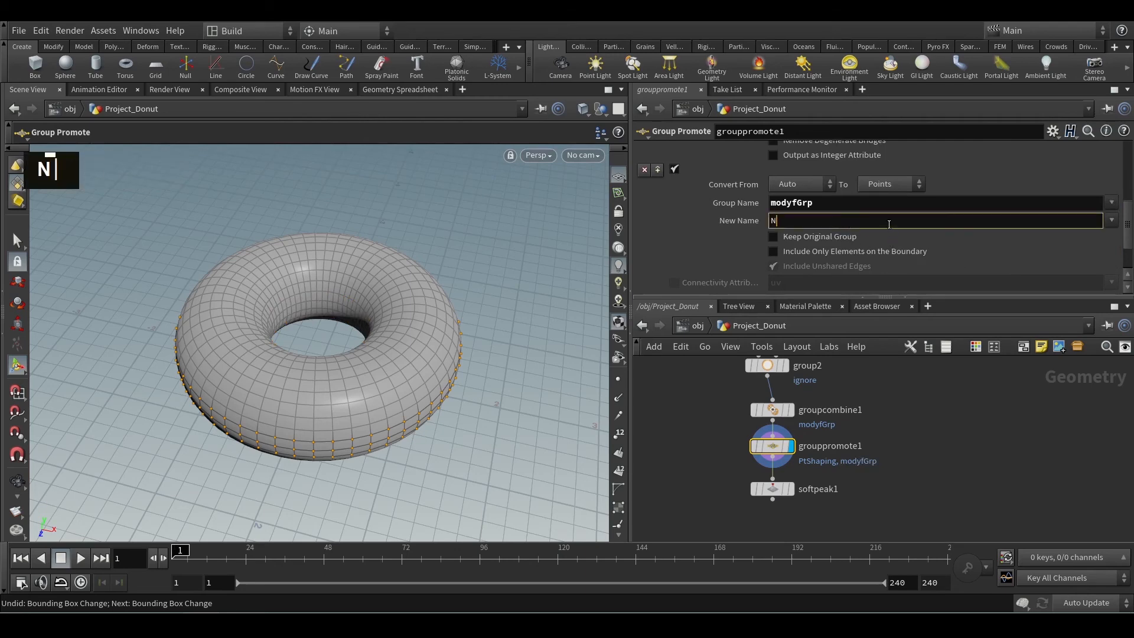
type("ewModyf")
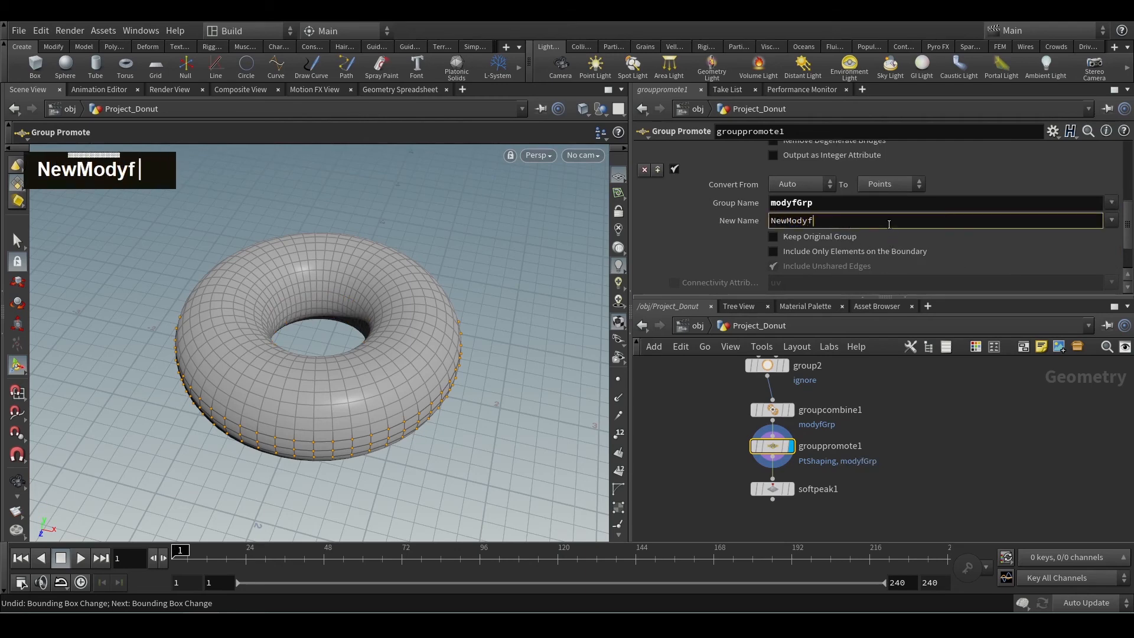
key("Return")
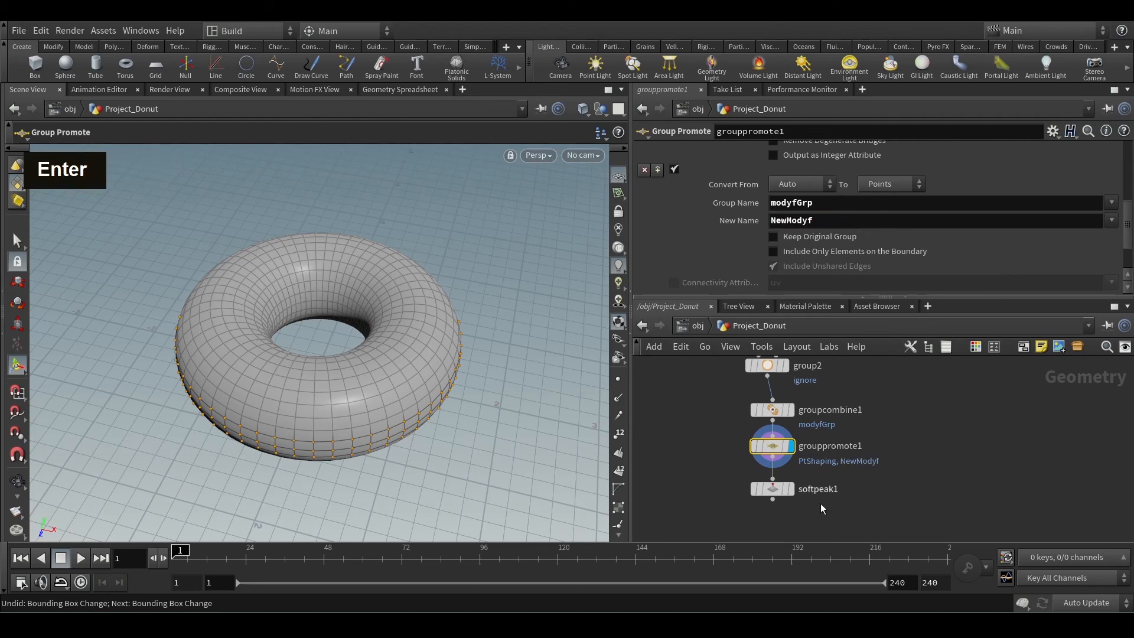
Display softpeak1 and clear its Group.
left_click(791, 489)
left_click(773, 490)
mouse_move(454, 409)
left_mouse_down("alt")
mouse_move(450, 379)
mouse_move(463, 405)
left_mouse_up("alt")
key("Return")
double_click(855, 152)
key("BackSpace")
key("Return")
left_click(1096, 152)
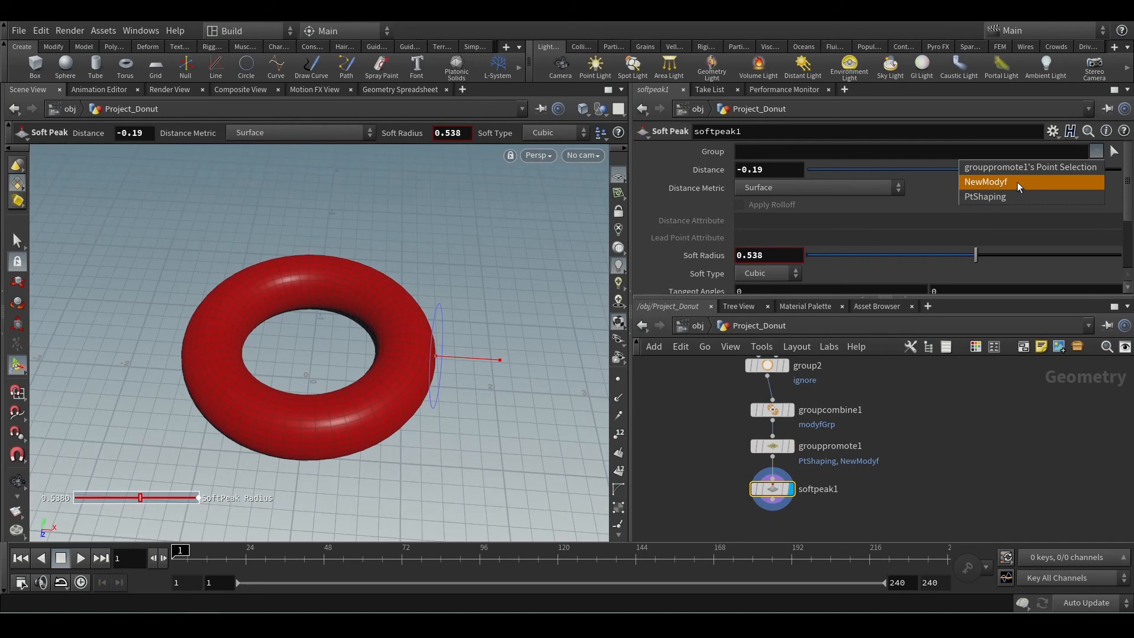
left_click(953, 371)
Compare the faces selected by groupcombine1 with those selected by group1 on the donut.
double_click(772, 409)
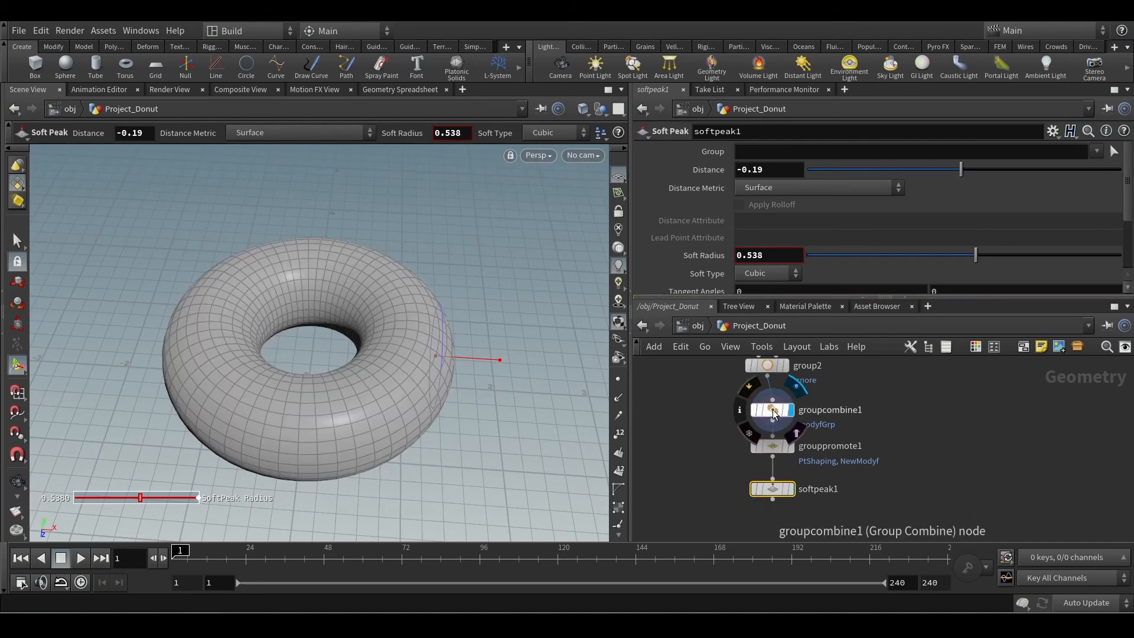
left_click_drag(433, 425, 445, 476, "alt")
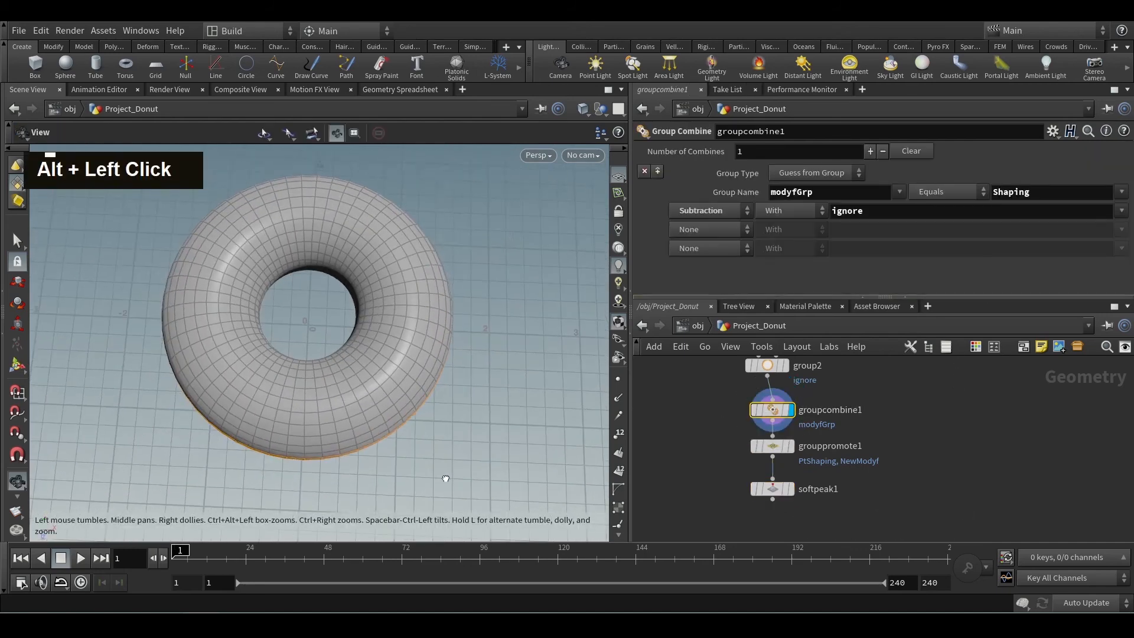
middle_click_drag(503, 438, 506, 453, "alt")
middle_click_drag(844, 387, 832, 445)
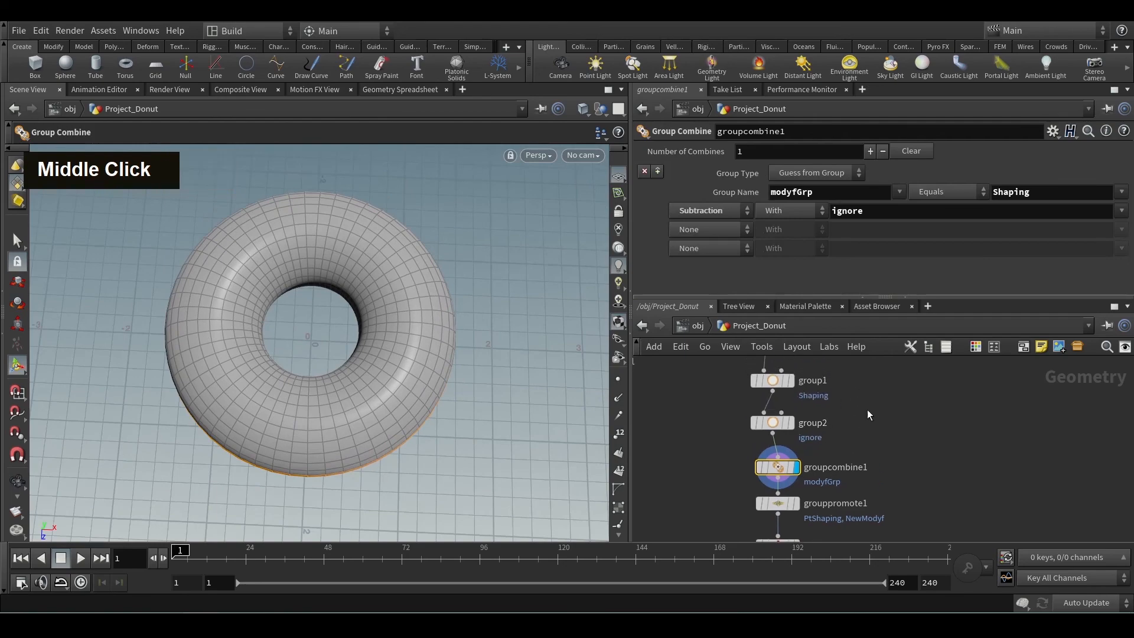
left_click(791, 381)
mouse_move(419, 383)
left_mouse_down("alt")
mouse_move(425, 291)
mouse_move(416, 378)
left_mouse_up("alt")
Display softpeak1, set its Group to NewModyf, and inspect the affected outer side of the donut.
middle_click_drag(911, 475, 911, 382)
left_click(783, 454)
left_click(1097, 151)
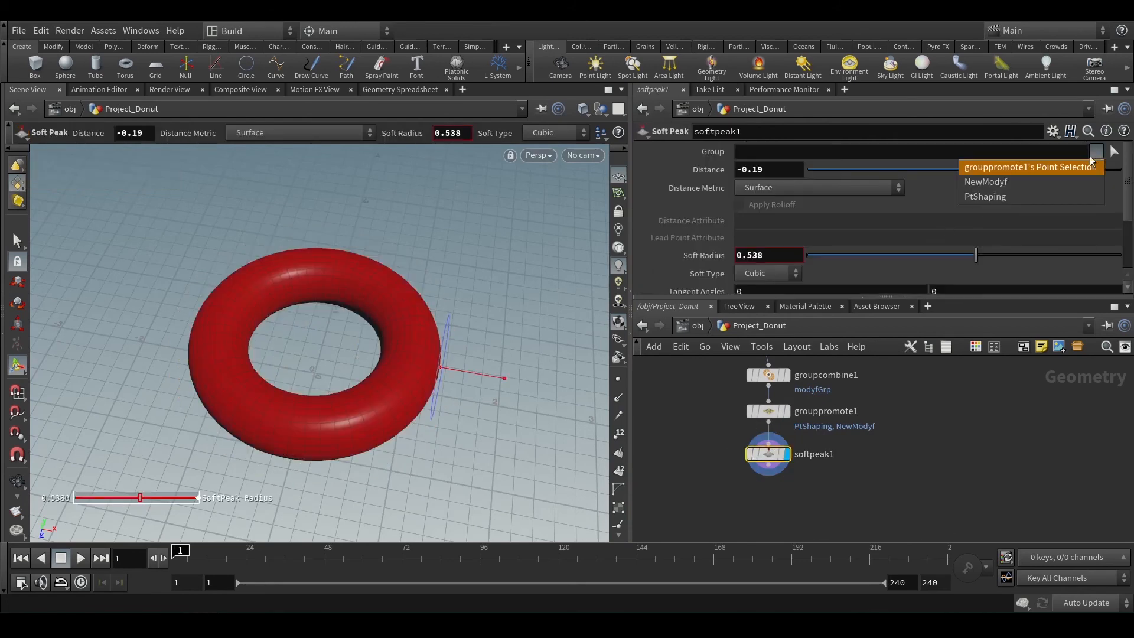
left_click(997, 185)
left_click_drag(474, 420, 408, 440, "alt")
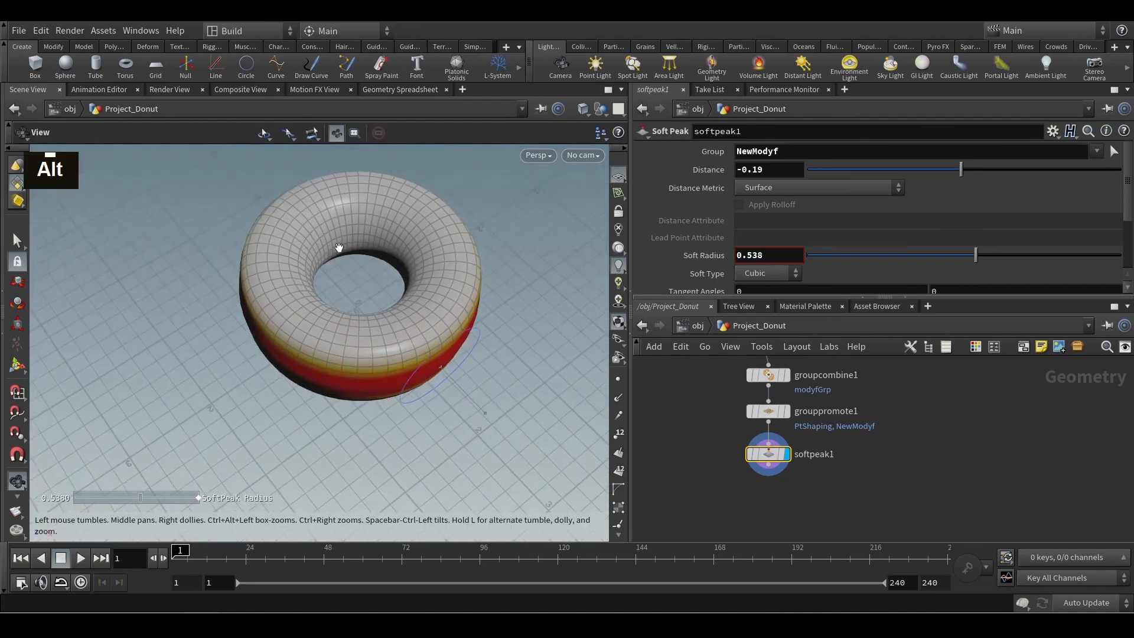
Set softpeak1's Group to PtShaping.
left_click_drag(341, 248, 349, 319, "alt")
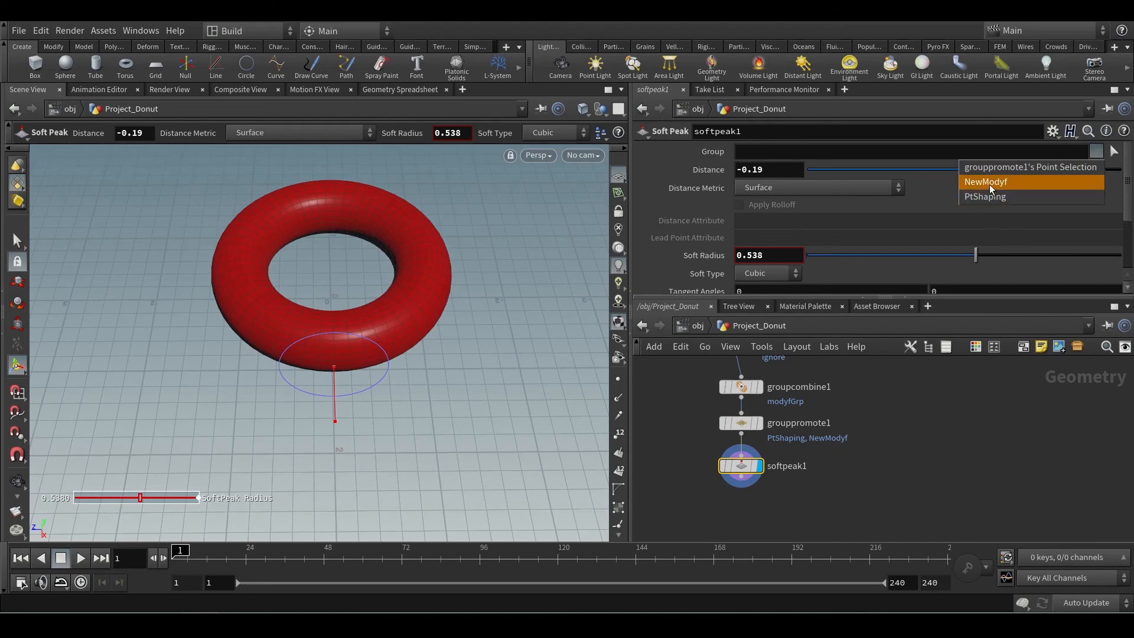
left_click(992, 196)
Thicken torus1 by setting its second Radius value to 0.73, checking the hole size from above.
middle_click_drag(897, 389, 898, 425)
middle_click_drag(898, 425, 899, 432)
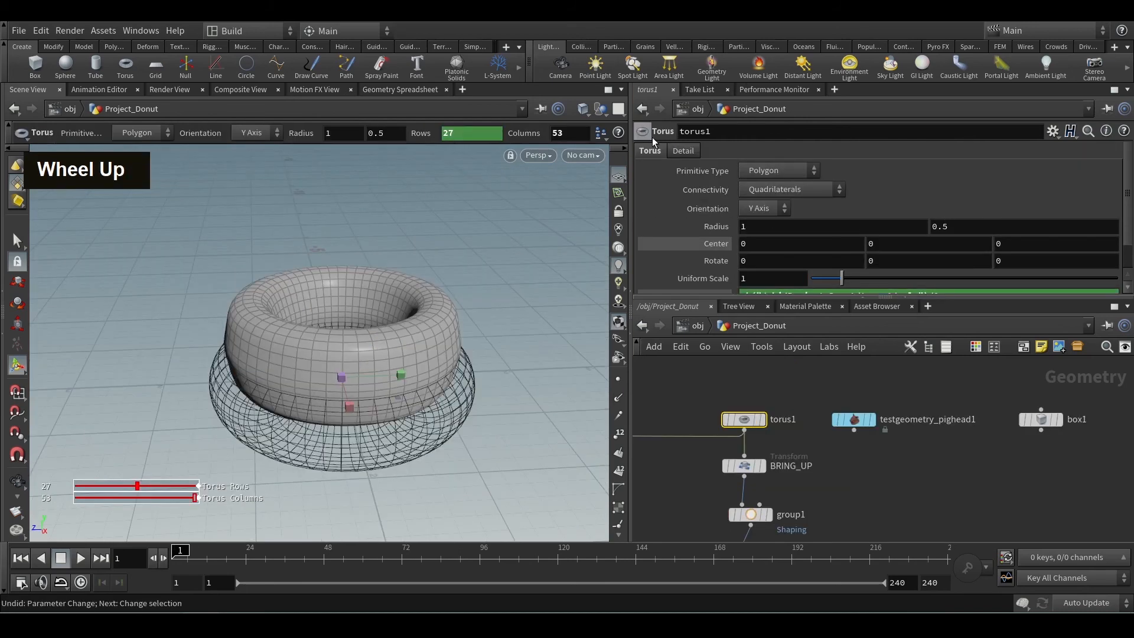
middle_click_drag(959, 227, 1004, 227)
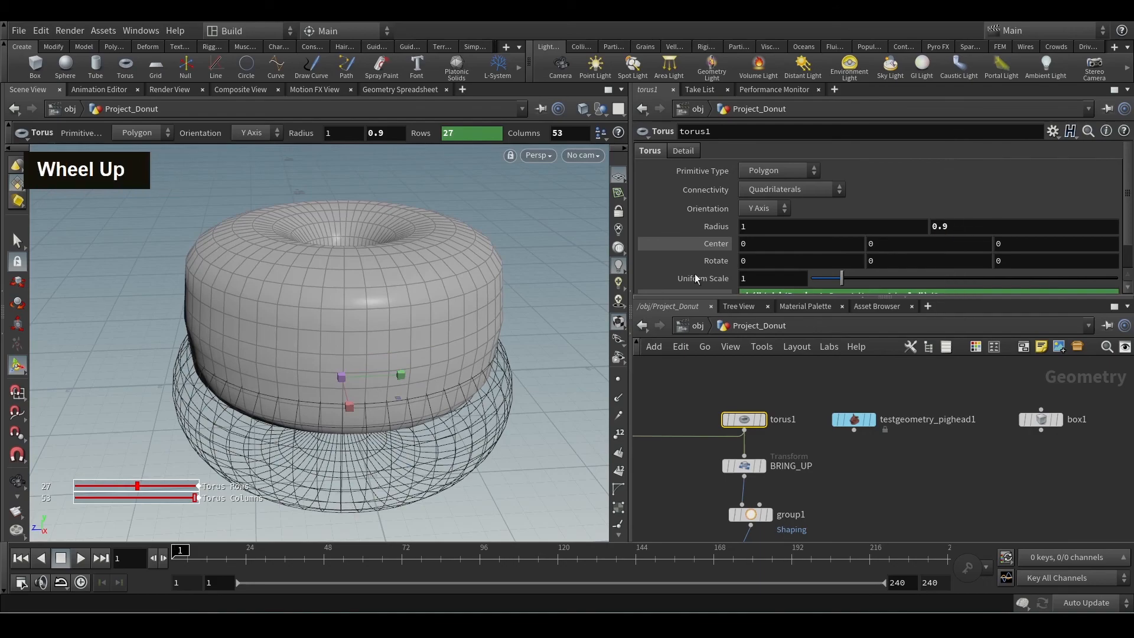
left_click_drag(484, 289, 446, 332, "alt")
middle_click_drag(460, 315, 468, 268, "alt")
left_click_drag(469, 268, 448, 387, "alt")
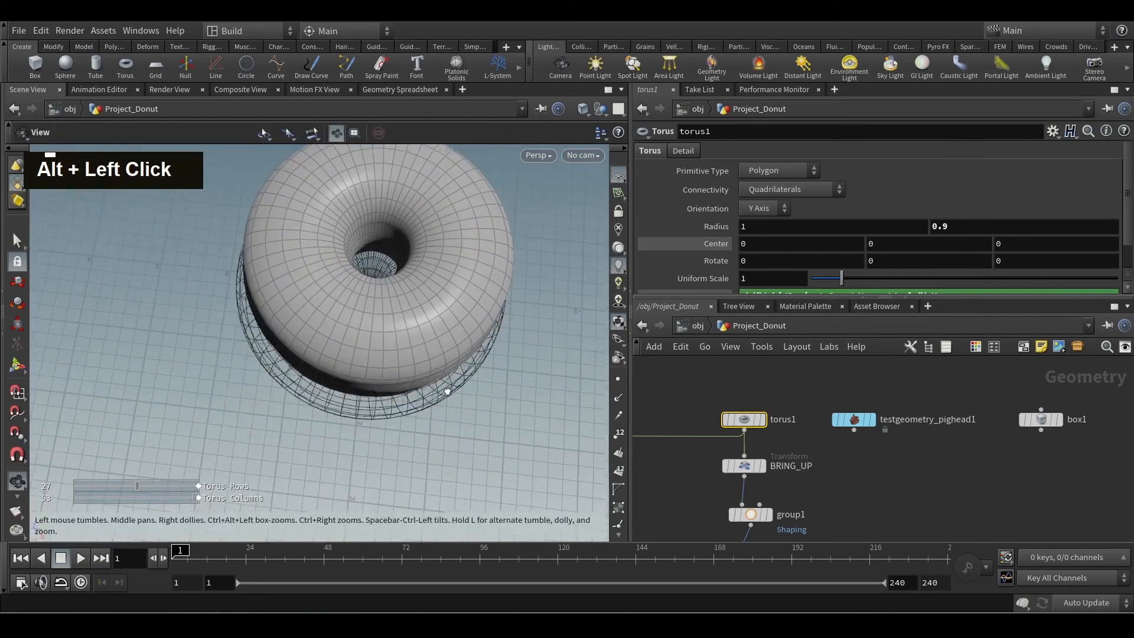
middle_click_drag(449, 263, 444, 304, "alt")
middle_click_drag(977, 226, 848, 249)
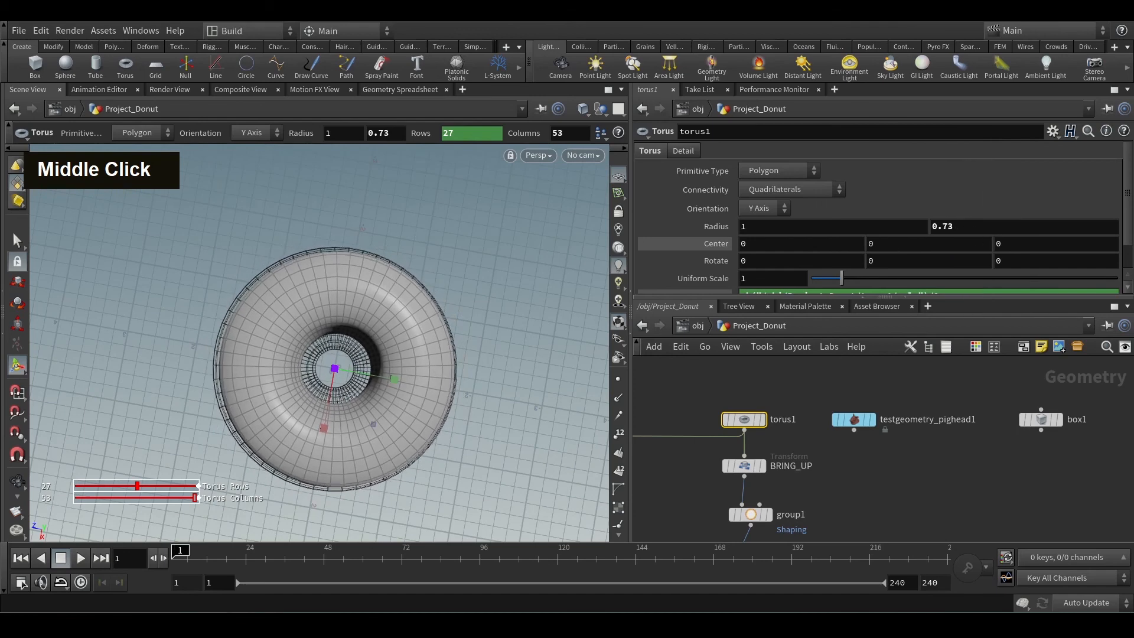
left_click(335, 530)
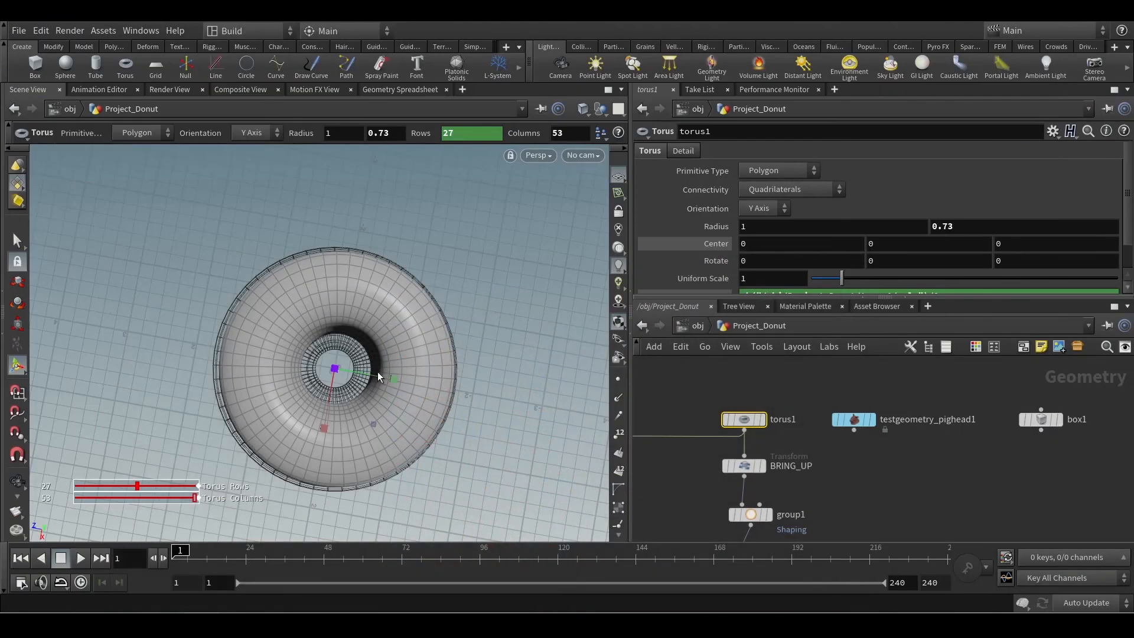
Add a Transform node below softpeak1, wired to its output.
left_click_drag(475, 466, 524, 306, "alt")
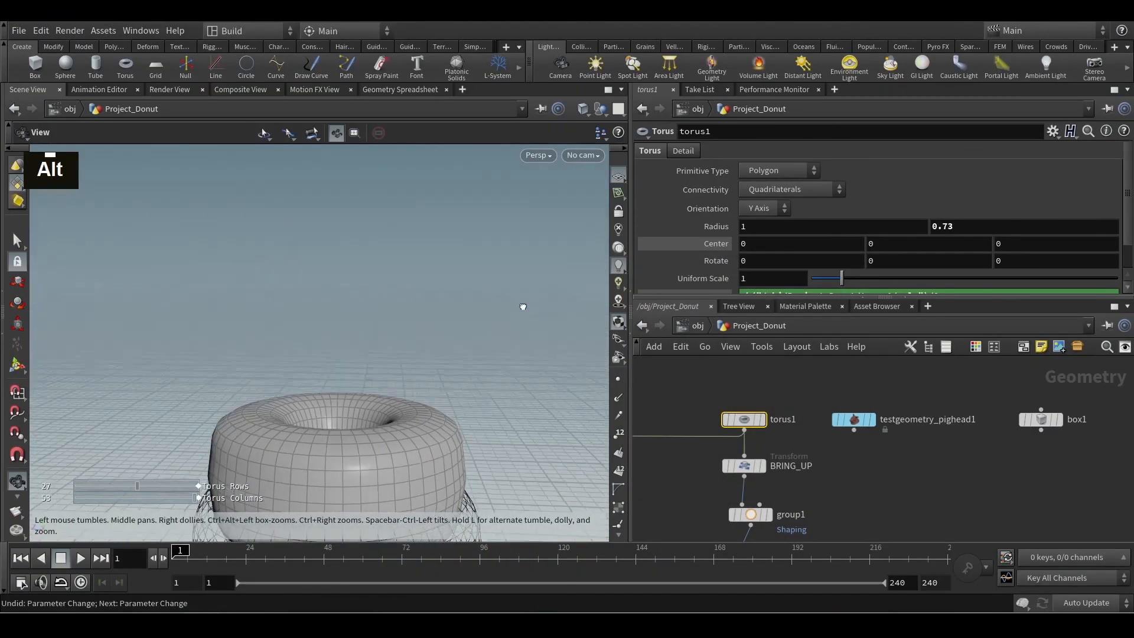
middle_click_drag(509, 372, 489, 318, "alt")
left_click_drag(488, 319, 493, 310, "alt")
key("Return")
middle_click_drag(814, 523, 814, 392)
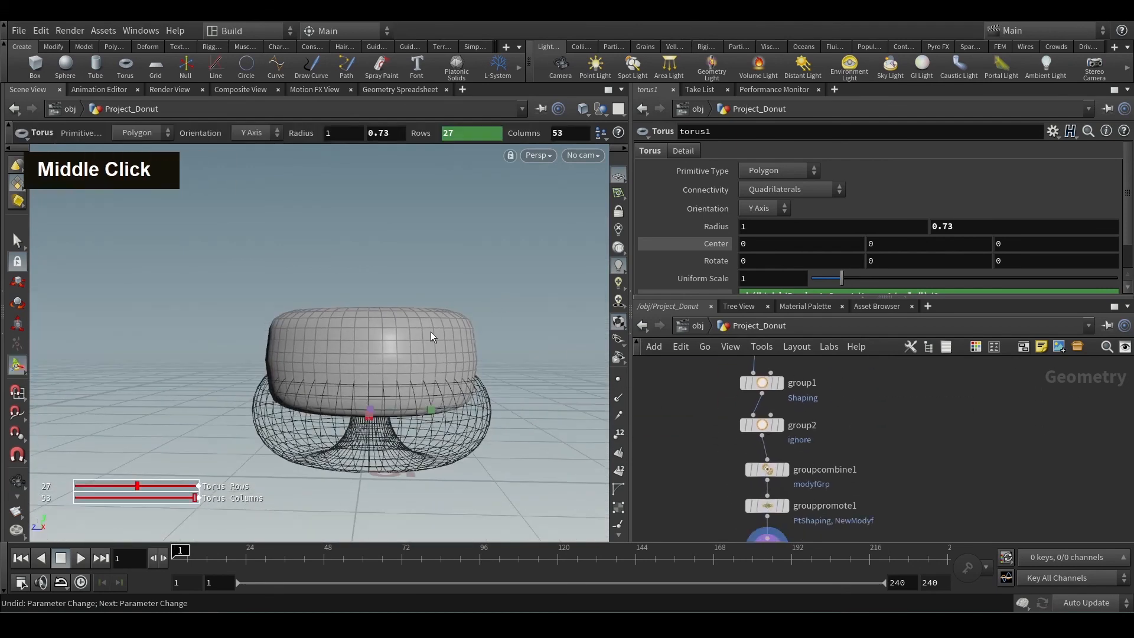
middle_click_drag(898, 493, 907, 396)
left_click(776, 472)
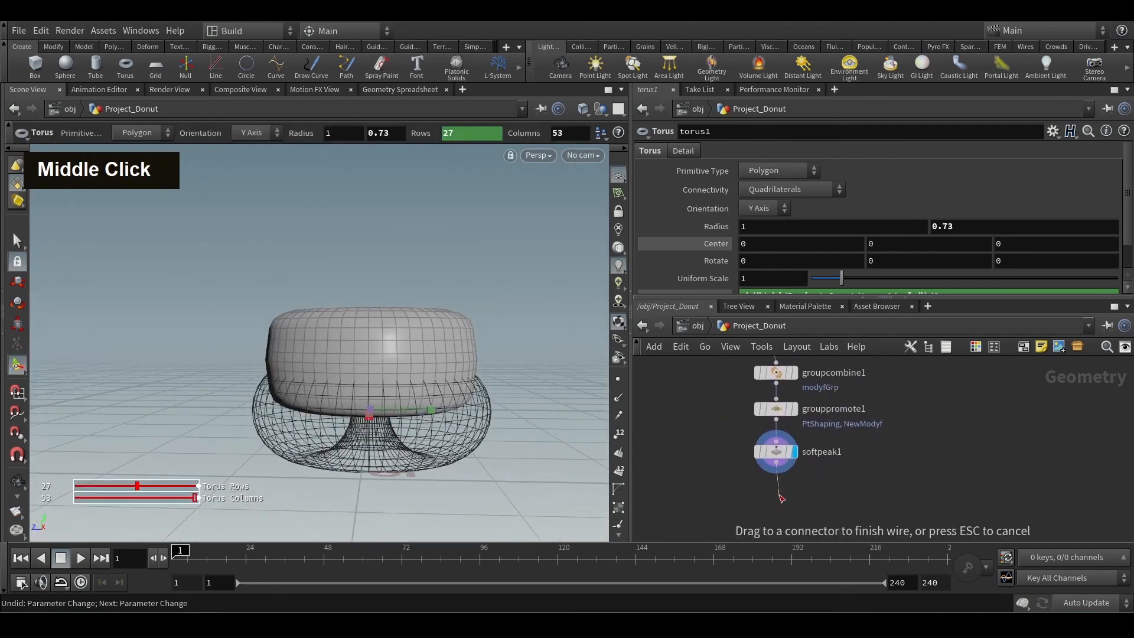
key("Tab")
type("tran")
key("Return")
left_click(781, 495)
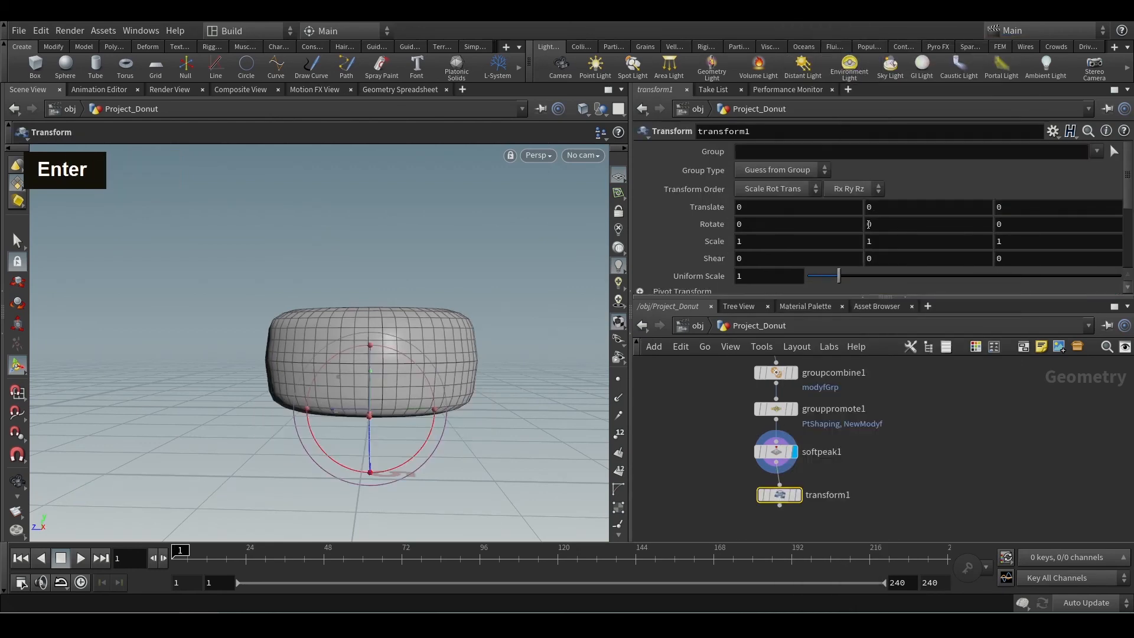
Flatten the donut by setting transform1's Y Scale to 0.7, and check the flattened shape.
middle_click(885, 239)
middle_click_drag(901, 240, 882, 254)
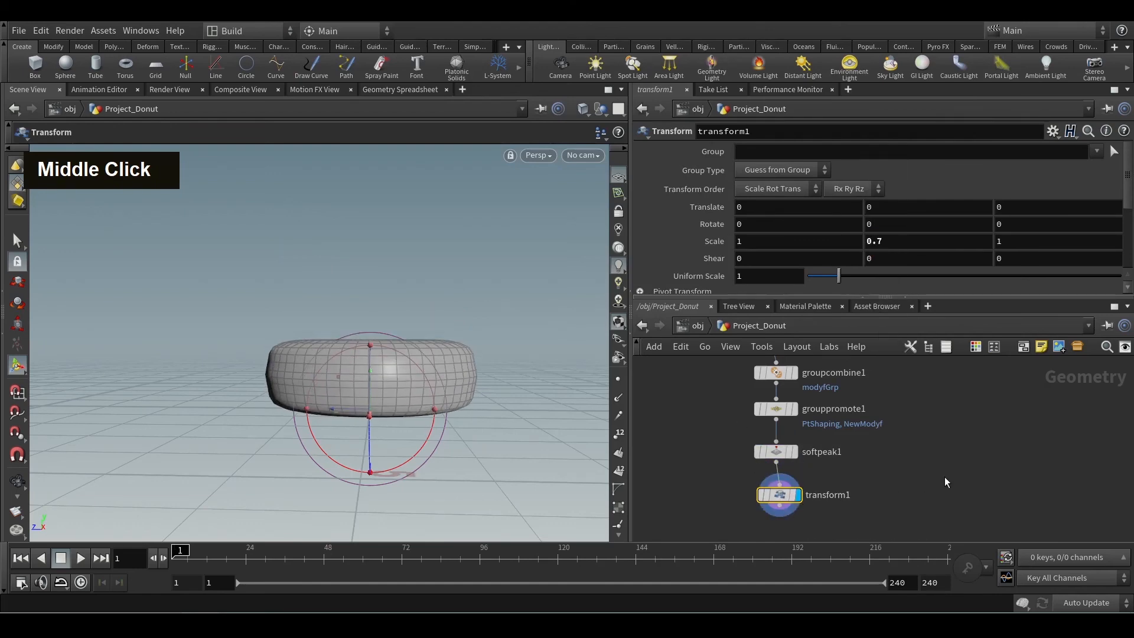
left_click(543, 370, "alt")
left_click_drag(544, 370, 519, 384, "alt")
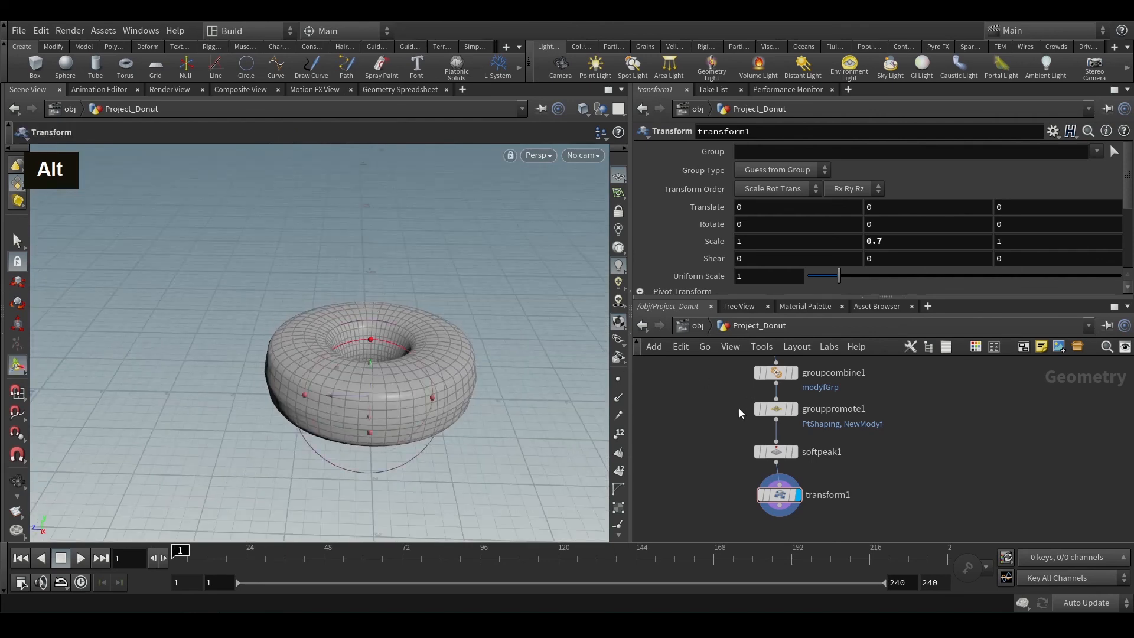
Adjust softpeak1's Soft Radius while viewing the donut's profile from the side.
left_click(776, 451)
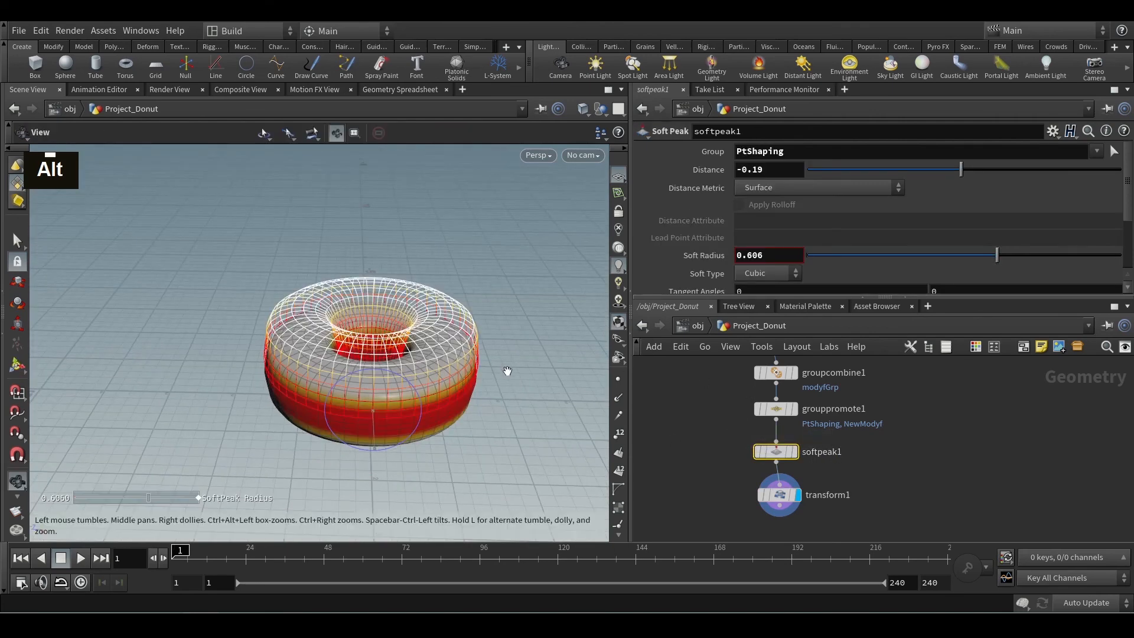
left_click(715, 454)
left_click_drag(502, 381, 512, 353, "alt")
key("Return")
left_click_drag(997, 253, 1066, 244)
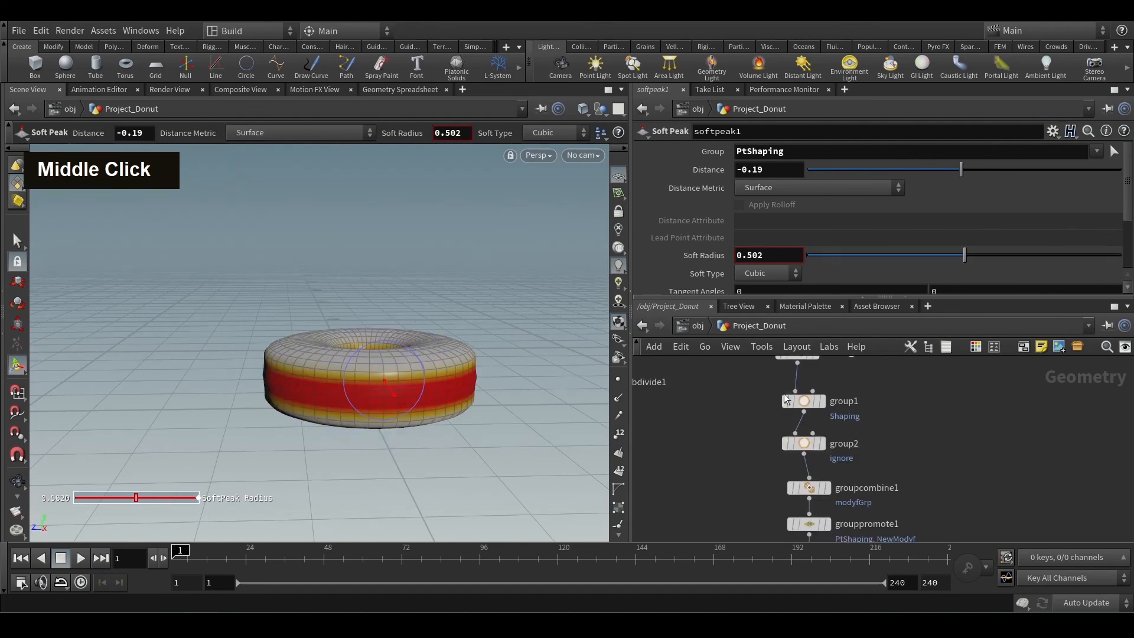
Display group1 and examine its Shaping faces around the torus.
middle_click_drag(782, 392, 772, 419)
left_click_drag(735, 412, 864, 431)
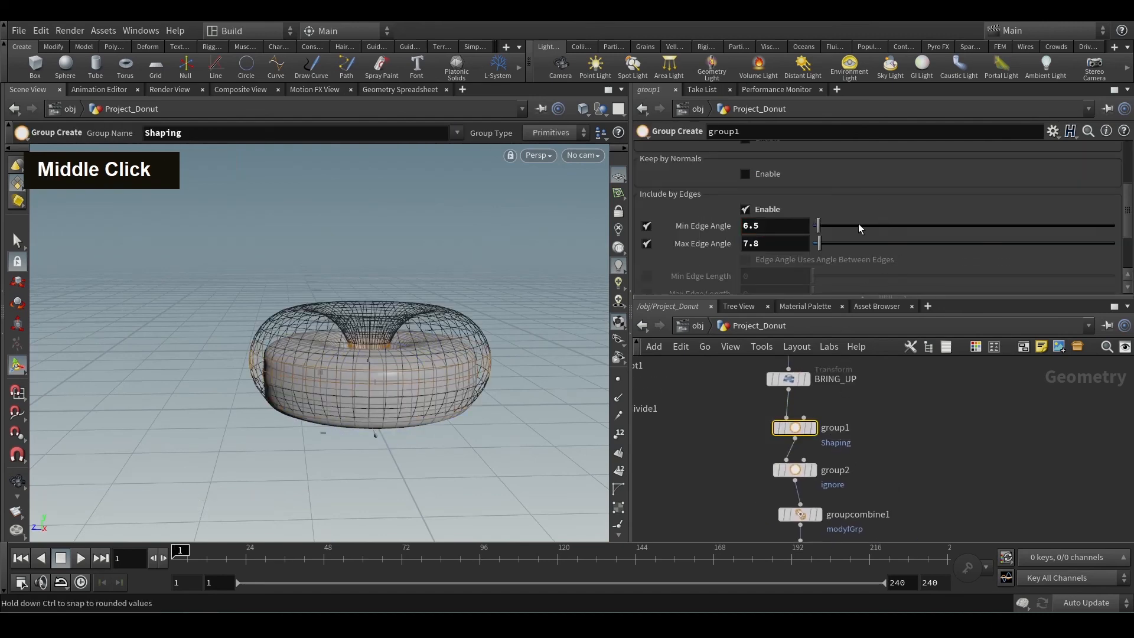
left_click(814, 427)
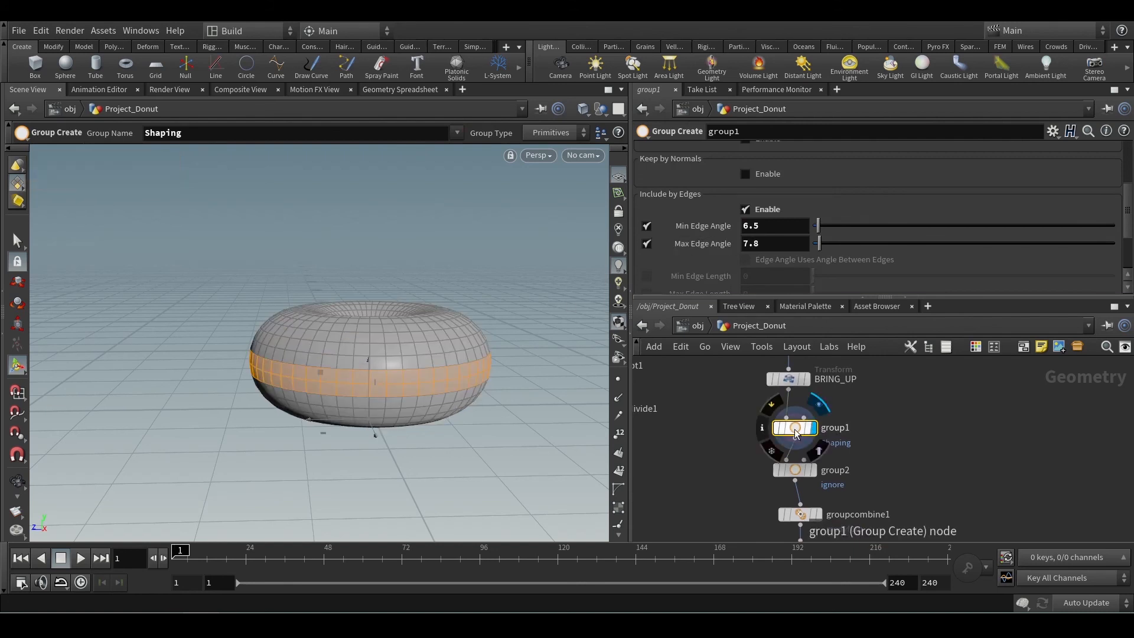
scroll(442, 389, "up", 3, "alt")
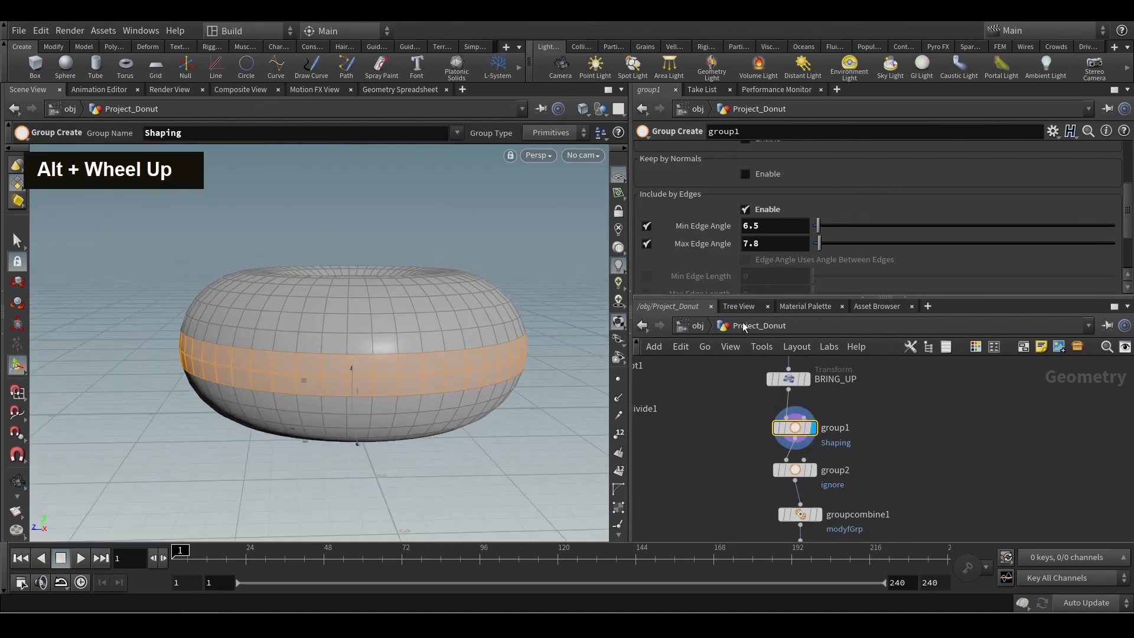
Set torus1's Columns to 106 for a denser mesh.
middle_click_drag(739, 403, 709, 428)
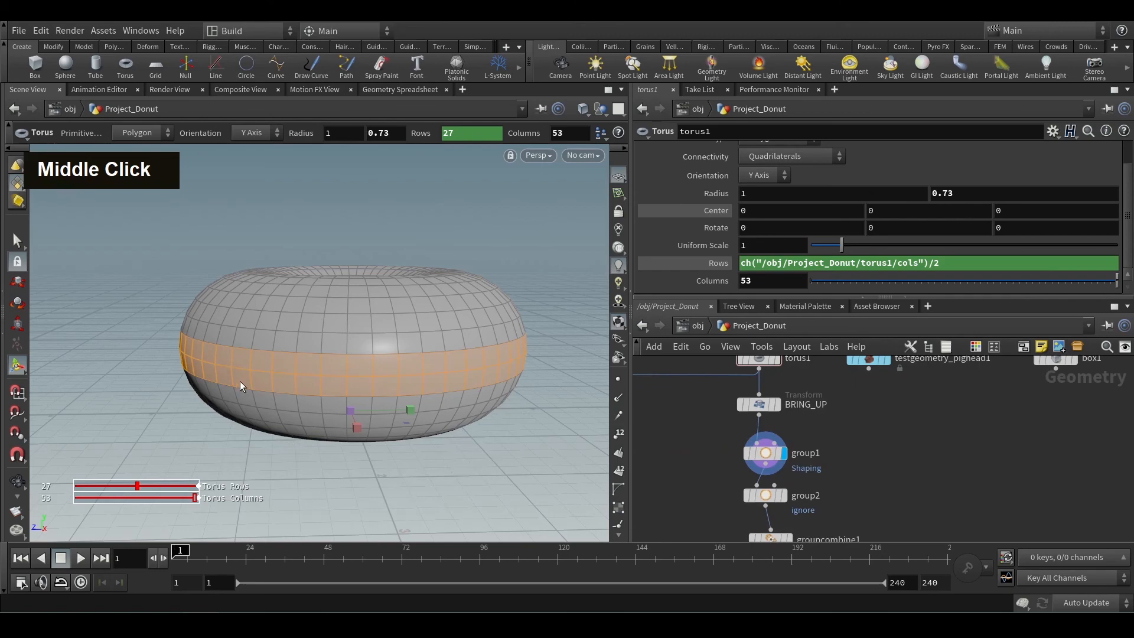
middle_click_drag(707, 441, 710, 489)
left_click_drag(821, 405, 822, 405)
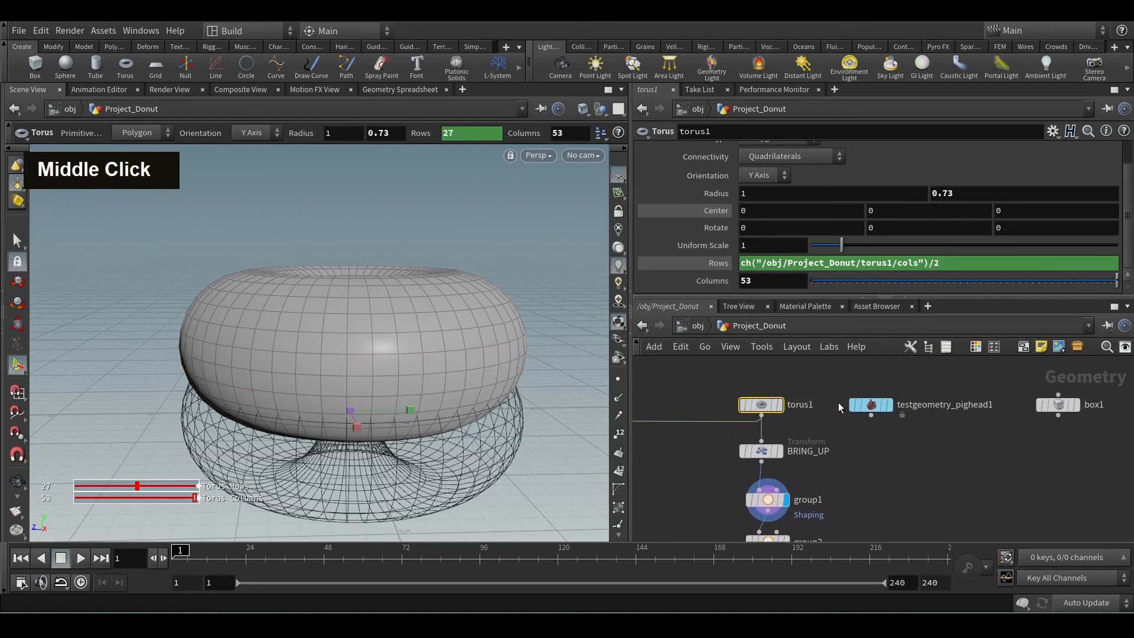
middle_click_drag(727, 284, 1074, 264)
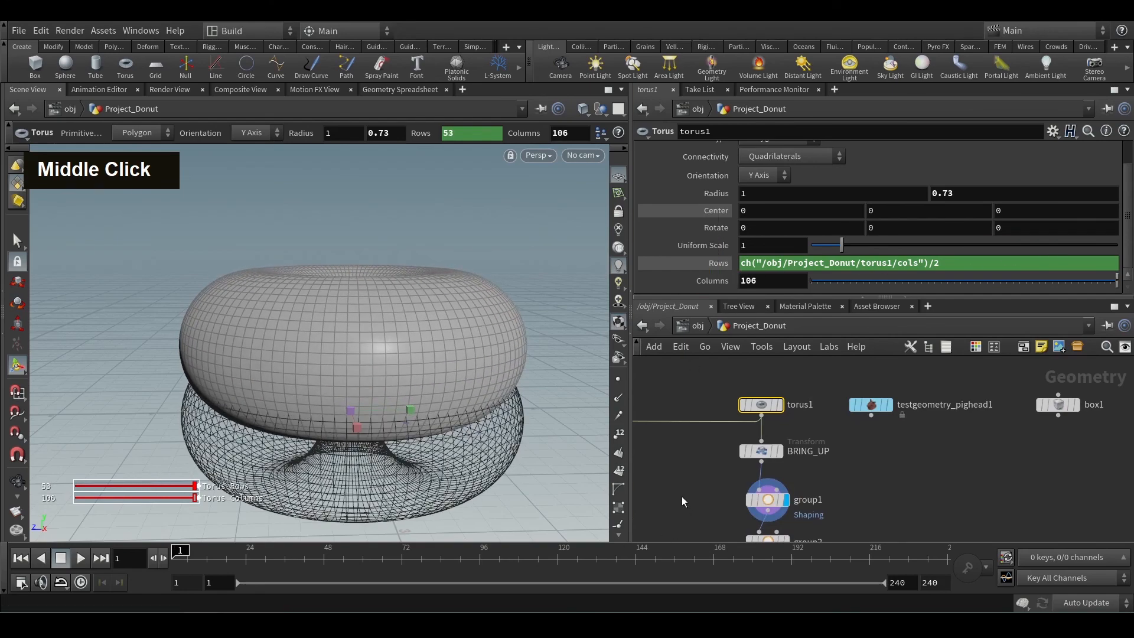
Narrow group1's edge angle range for the denser mesh, with Min Edge Angle 3.39 and Max Edge Angle 3.44.
left_click(762, 500)
middle_click_drag(722, 525, 697, 447)
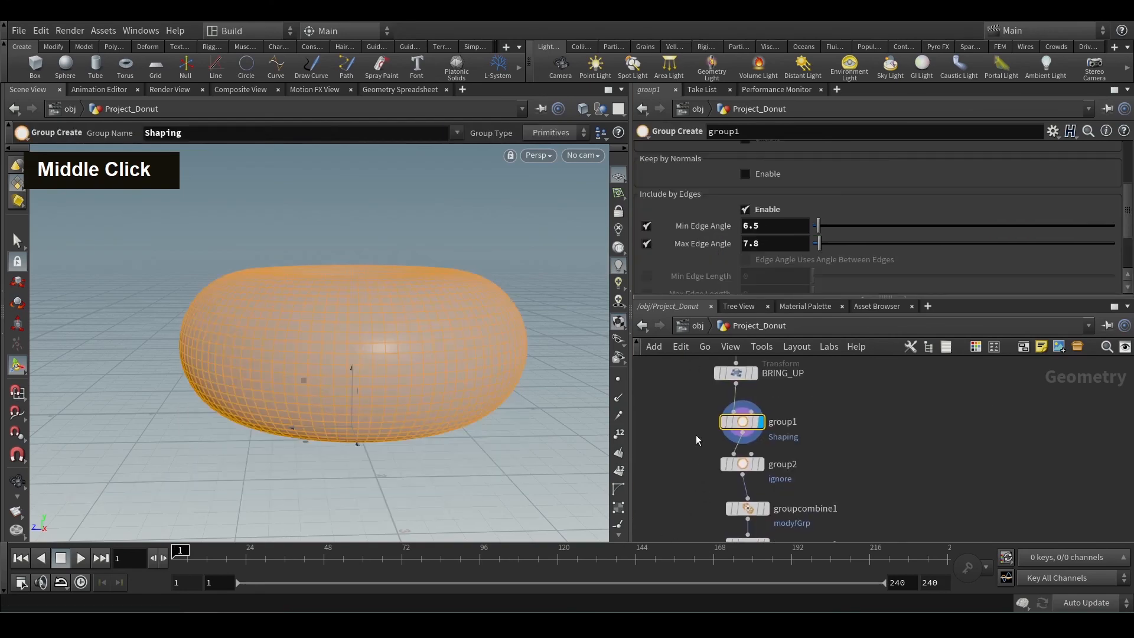
middle_click_drag(797, 228, 820, 248)
left_click_drag(820, 248, 823, 248)
middle_click_drag(782, 224, 781, 226)
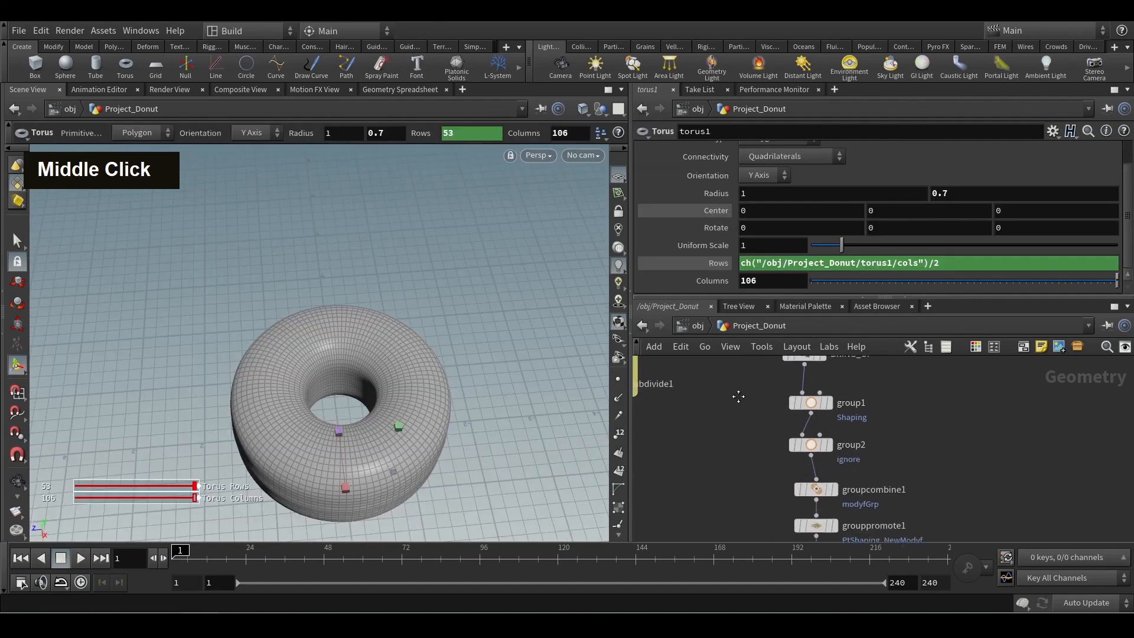
Inspect the area of the denser donut that softpeak1 affects.
scroll(745, 395, "down", 5)
middle_click(808, 489)
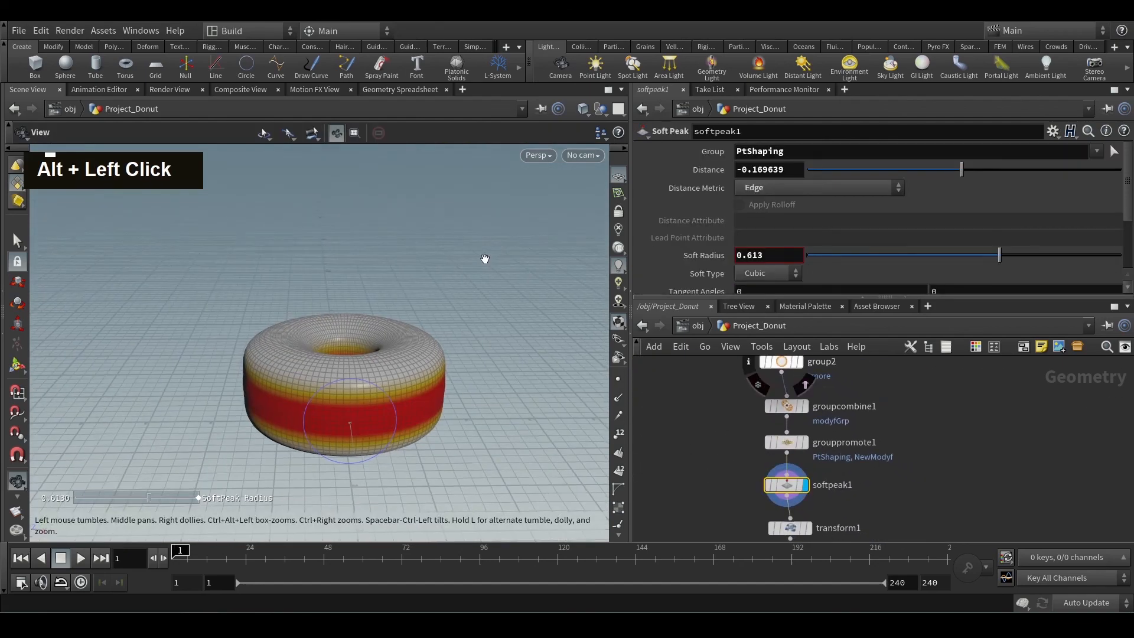
scroll(464, 320, "up", 3, "alt")
left_click_drag(458, 387, 400, 339, "alt")
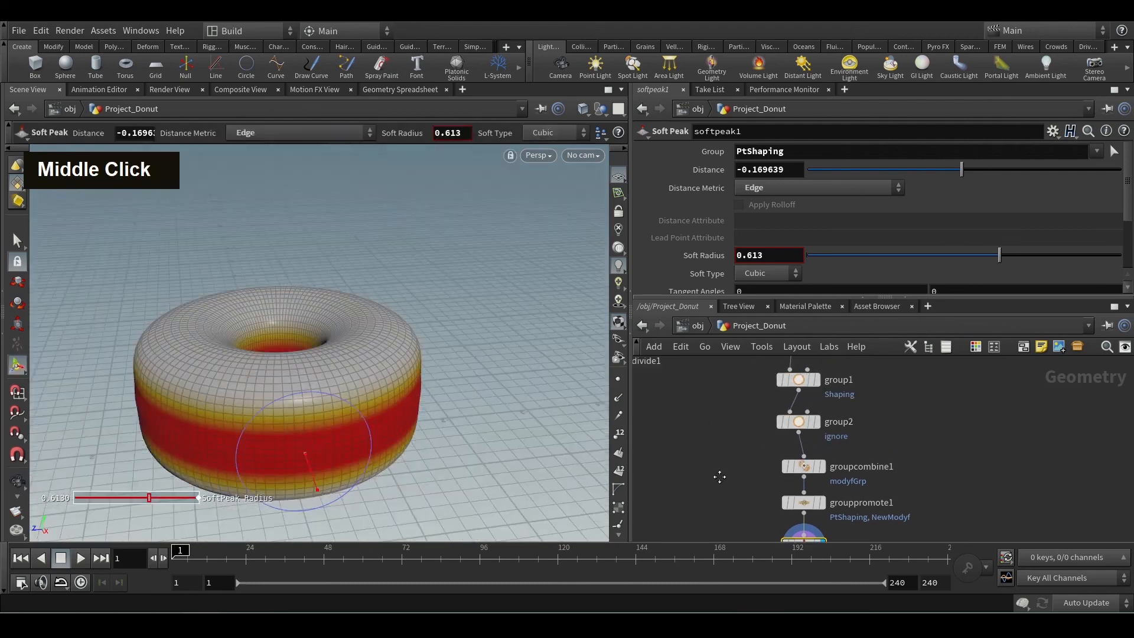
middle_click_drag(746, 395, 746, 467)
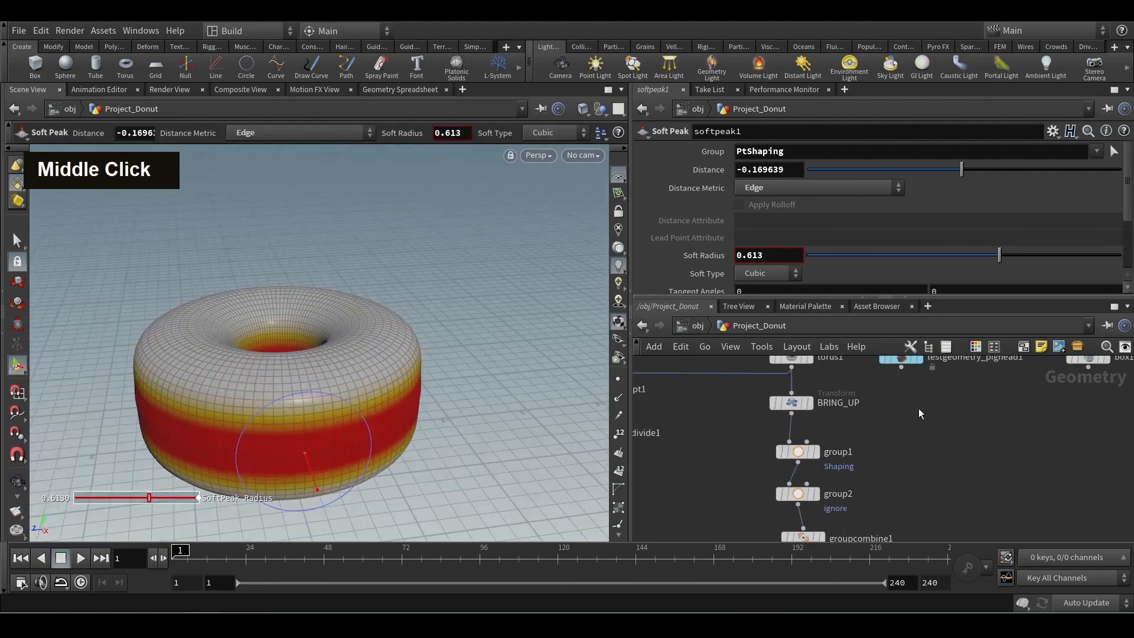
Compare torus1's original side profile with the reshaped profile produced by softpeak1.
middle_click_drag(819, 384, 829, 448)
double_click(802, 420)
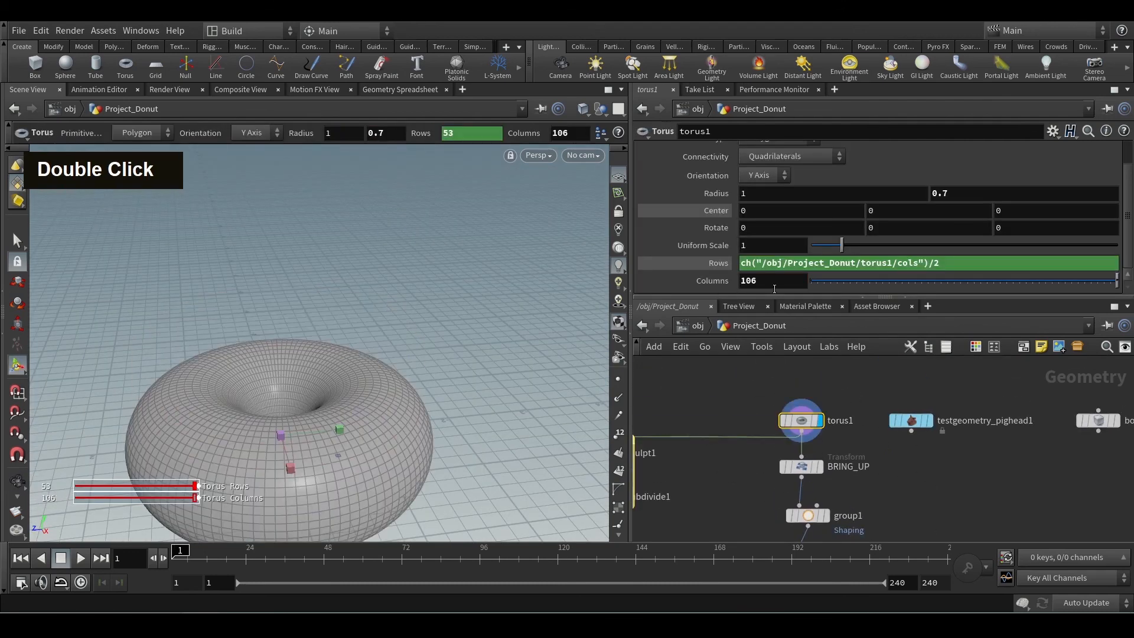
middle_click_drag(450, 448, 461, 382, "alt")
left_click_drag(460, 382, 461, 321, "alt")
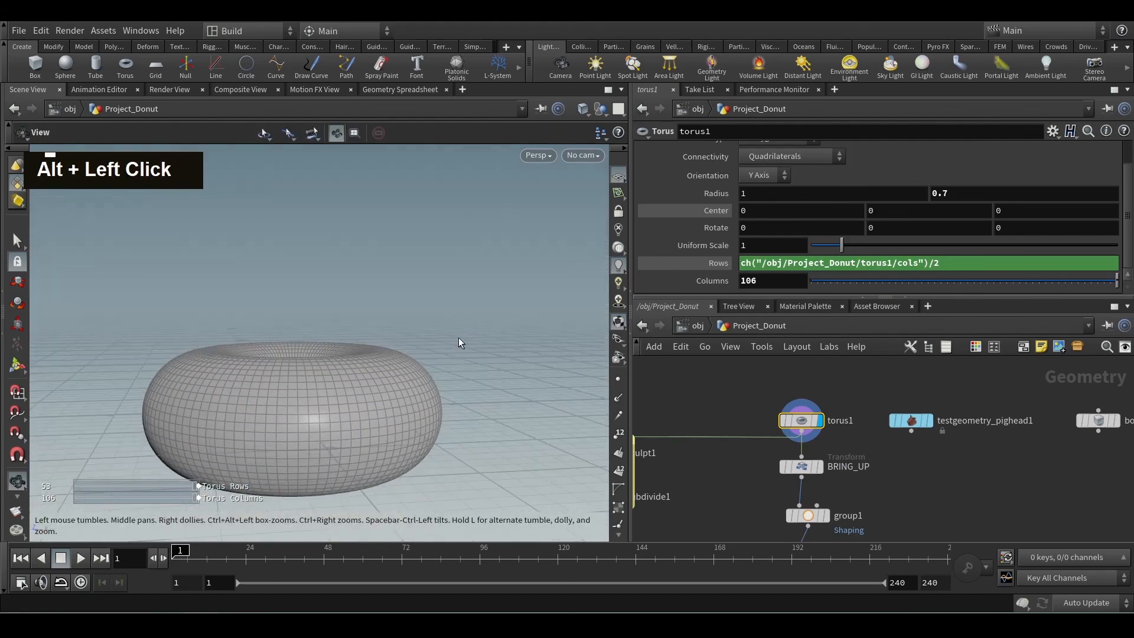
key("Return")
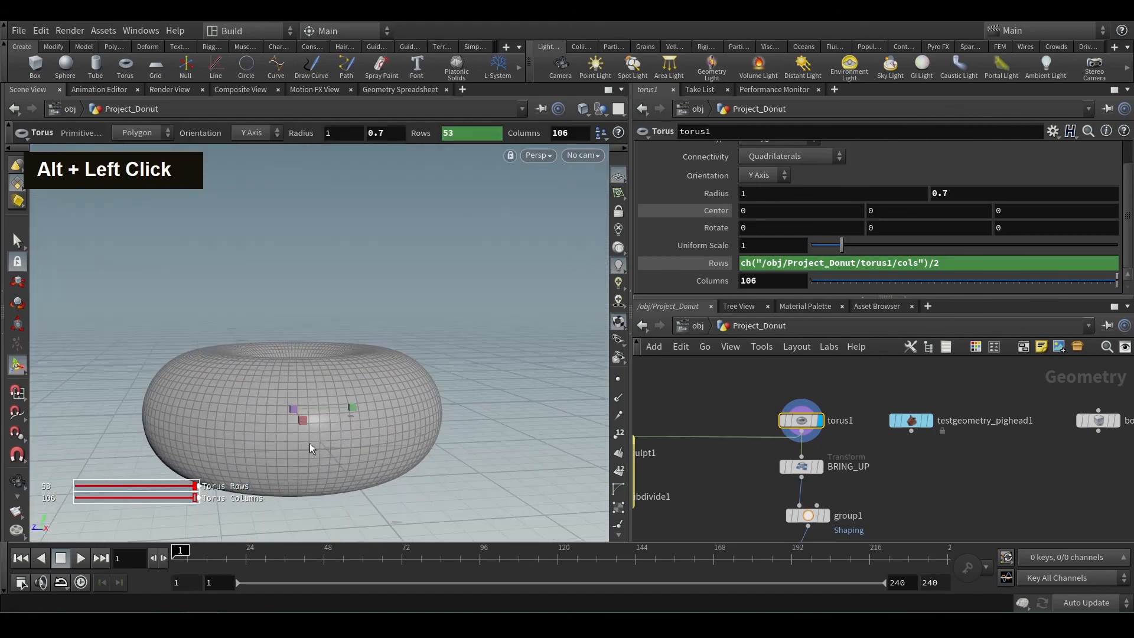
scroll(739, 450, "down", 5)
middle_click_drag(740, 450, 762, 425)
scroll(800, 444, "up", 5)
left_click(804, 440)
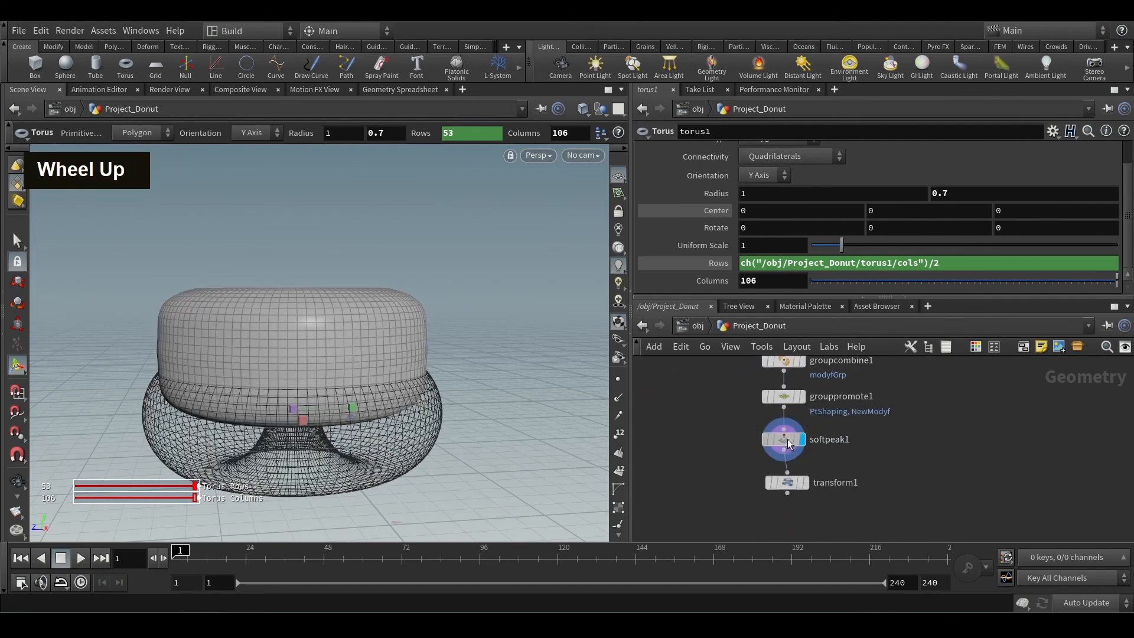
left_click(788, 439)
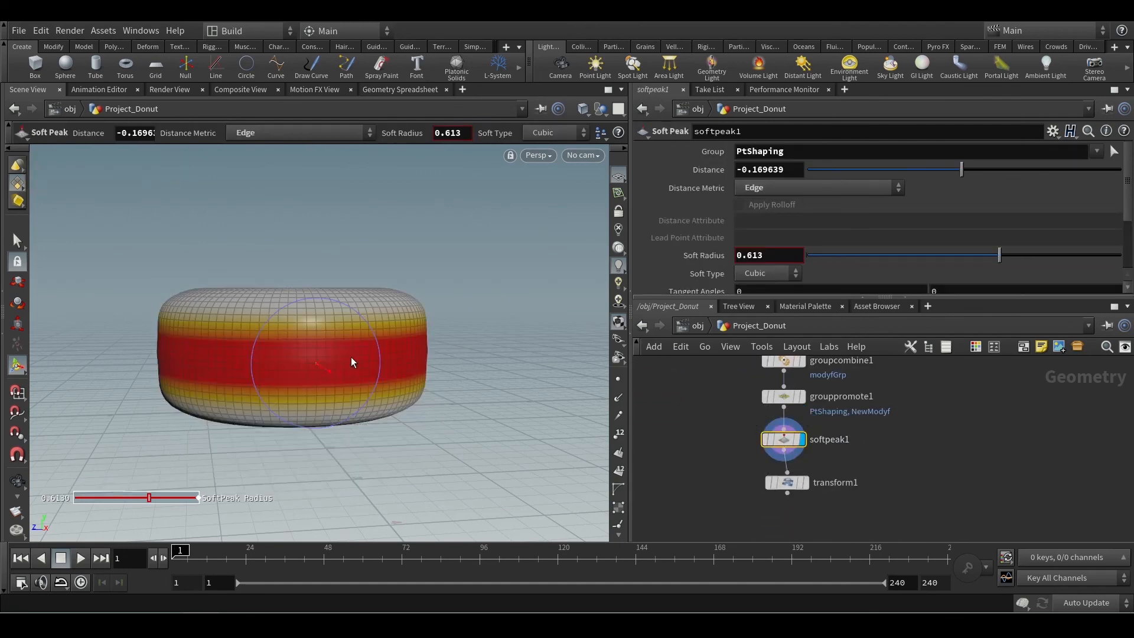
Display groupcombine1 to examine the faces in modyfGrp, and return the display to softpeak1.
middle_click_drag(718, 392, 721, 469)
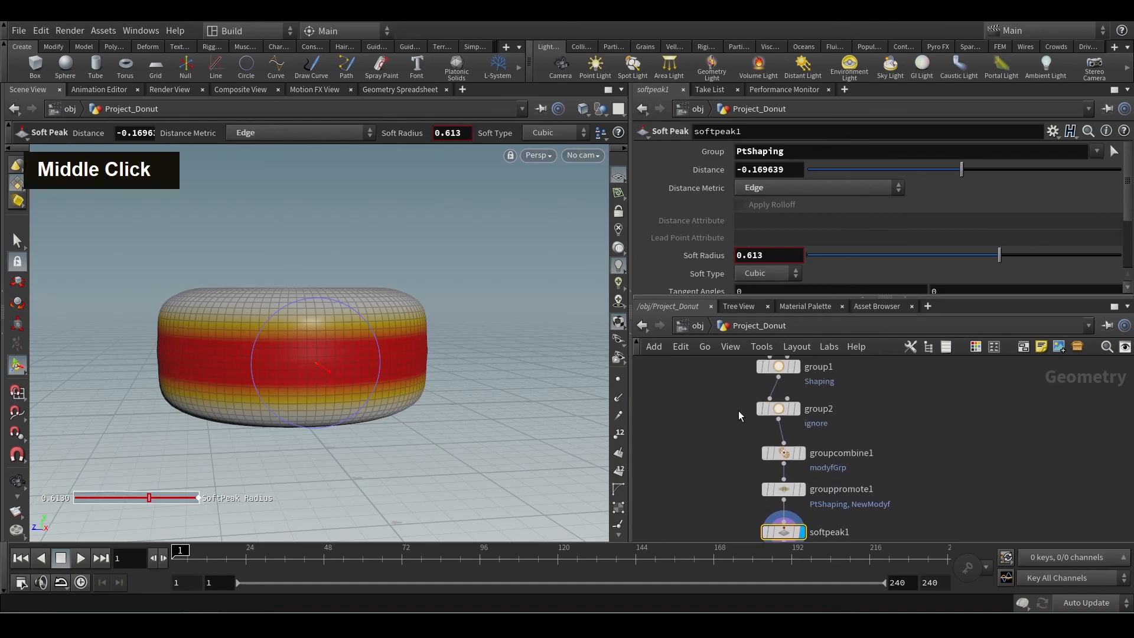
left_click(803, 453)
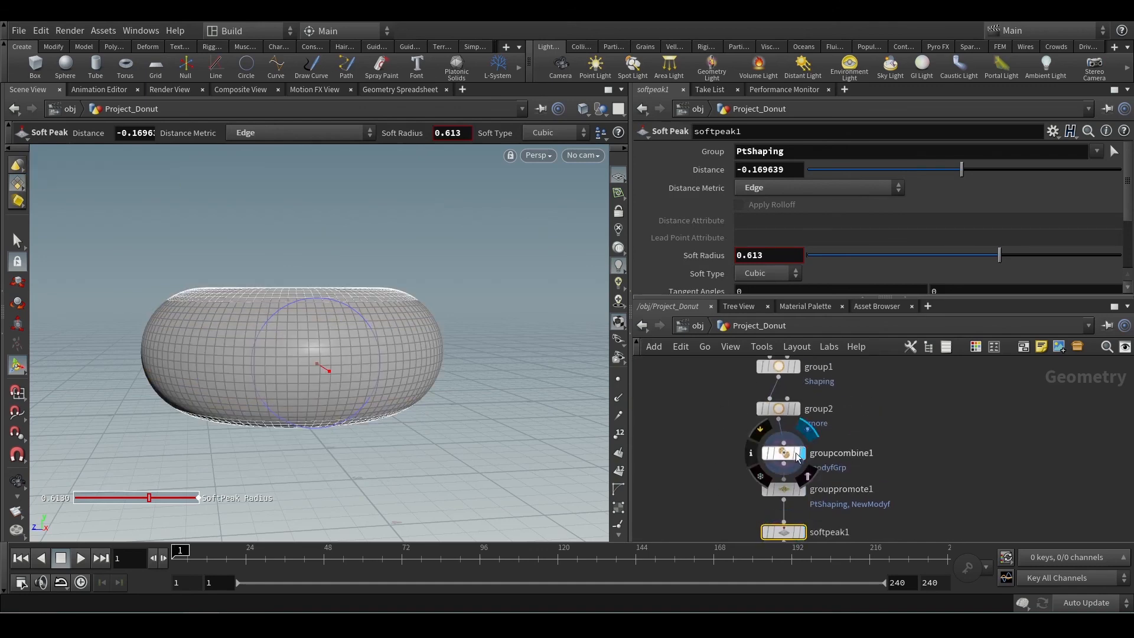
left_click(794, 453)
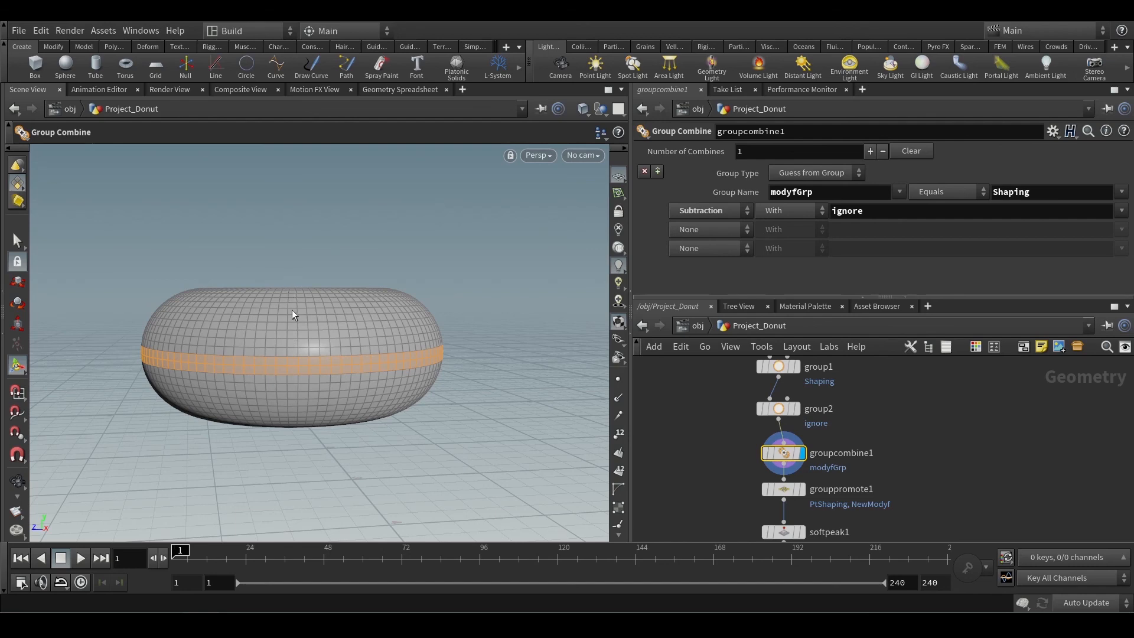
middle_click_drag(722, 435, 695, 387)
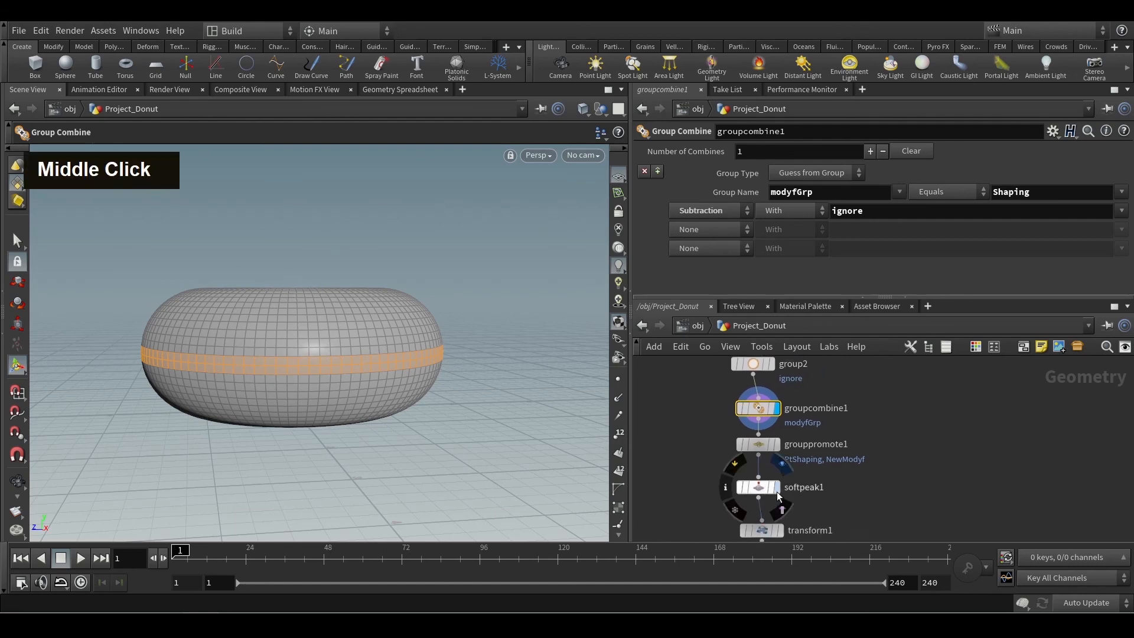
left_click(778, 495)
Compare the Shaping faces selected by group1 with the region deformed by softpeak1.
middle_click_drag(702, 417, 718, 493)
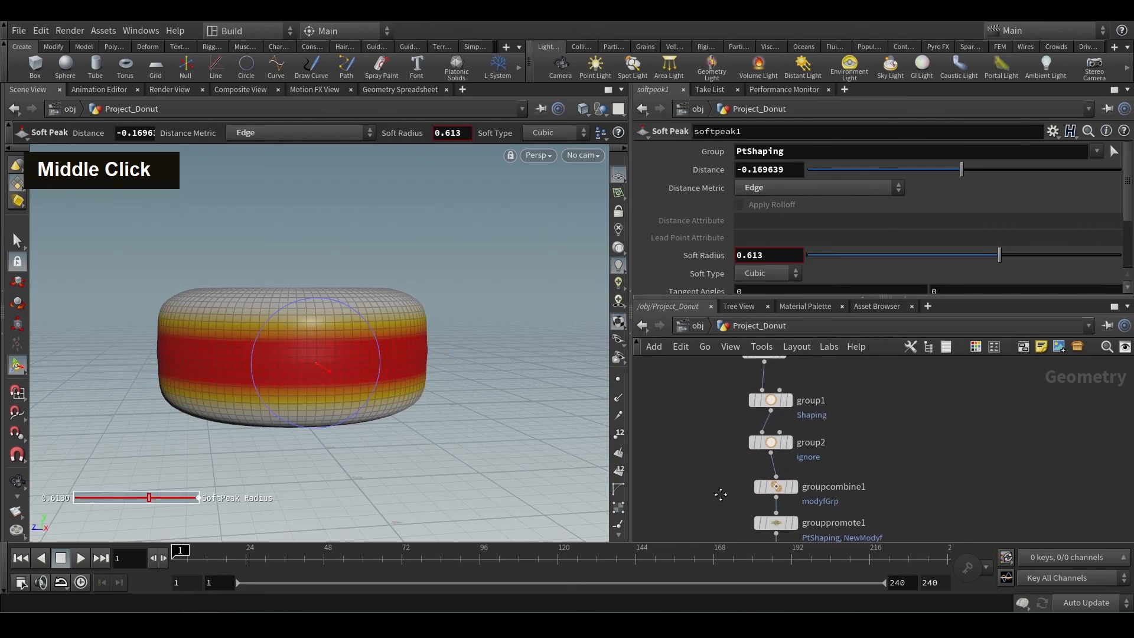
mouse_move(720, 442)
middle_mouse_down()
mouse_move(716, 423)
mouse_move(714, 461)
middle_mouse_up()
left_click(789, 392)
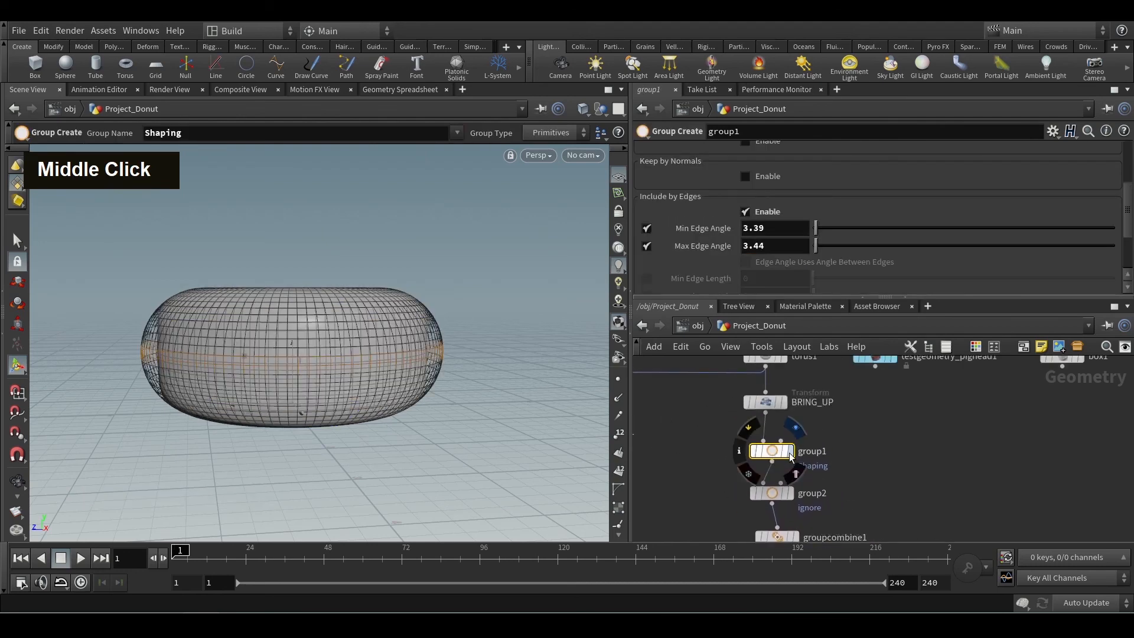
double_click(773, 455)
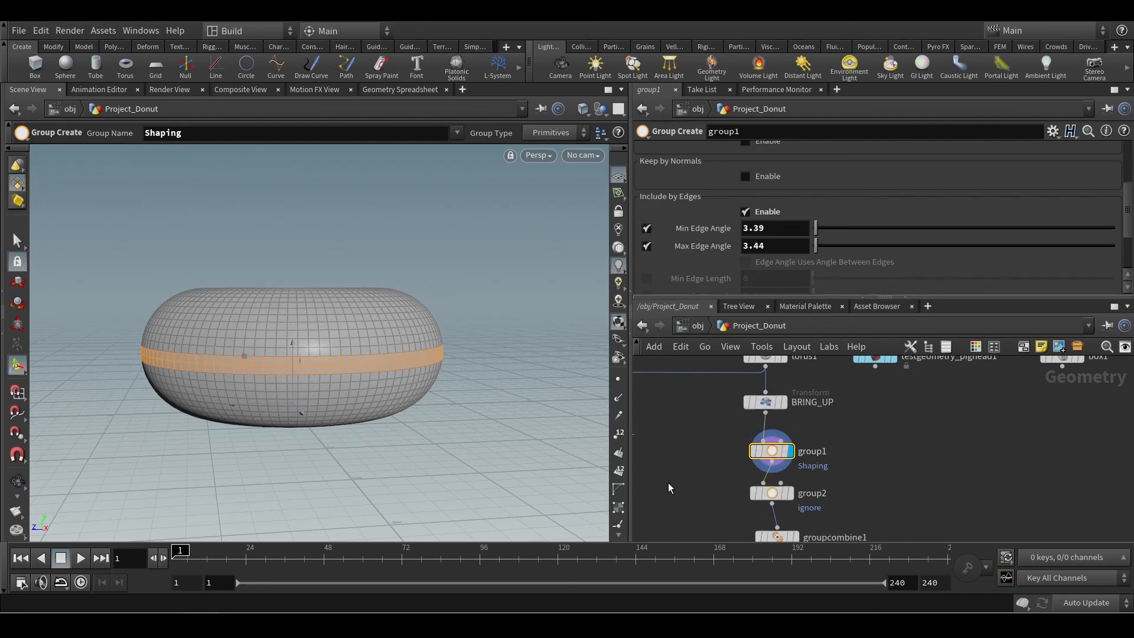
middle_click_drag(671, 480, 649, 393)
middle_click_drag(699, 466, 678, 429)
middle_click(736, 480)
double_click(736, 480)
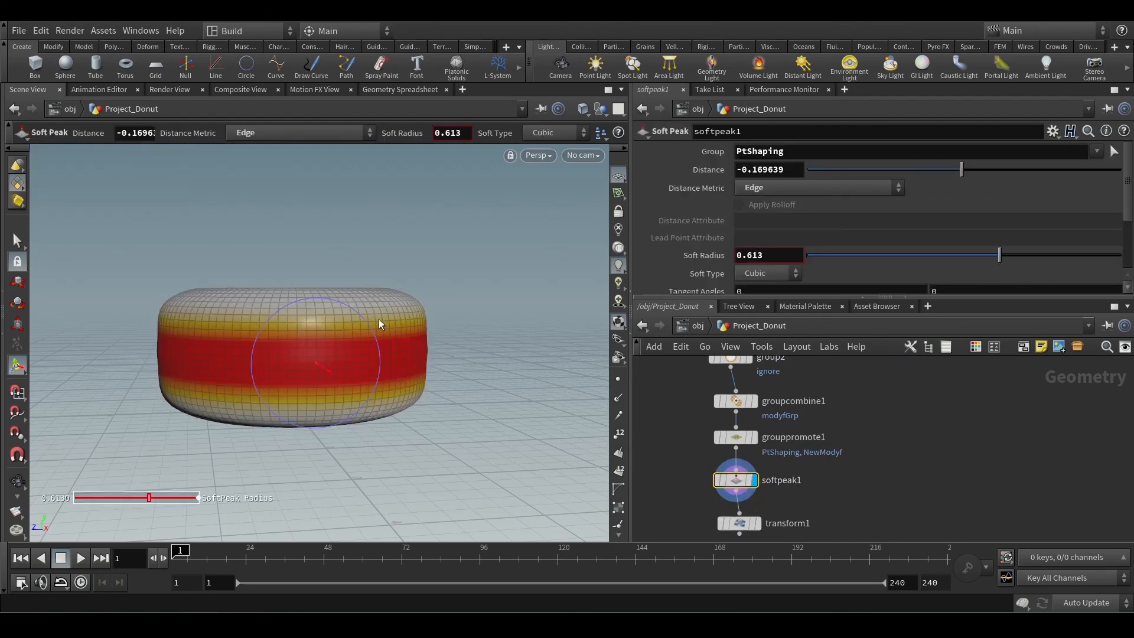
Set softpeak1's Soft Radius to 0.655 and review the upstream torus1 and group1 nodes.
scroll(365, 314, "up", 1)
middle_click_drag(665, 408, 714, 479)
middle_click_drag(728, 425, 721, 504)
middle_click_drag(711, 365, 709, 395)
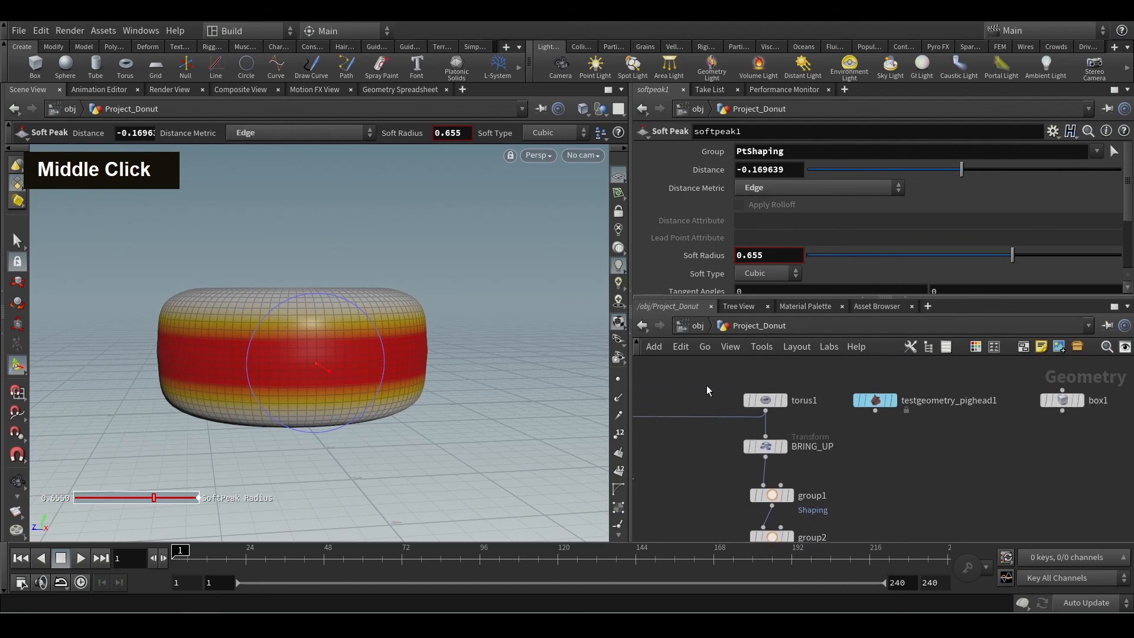
left_click(764, 400)
middle_click_drag(720, 472, 693, 385)
left_click(746, 394)
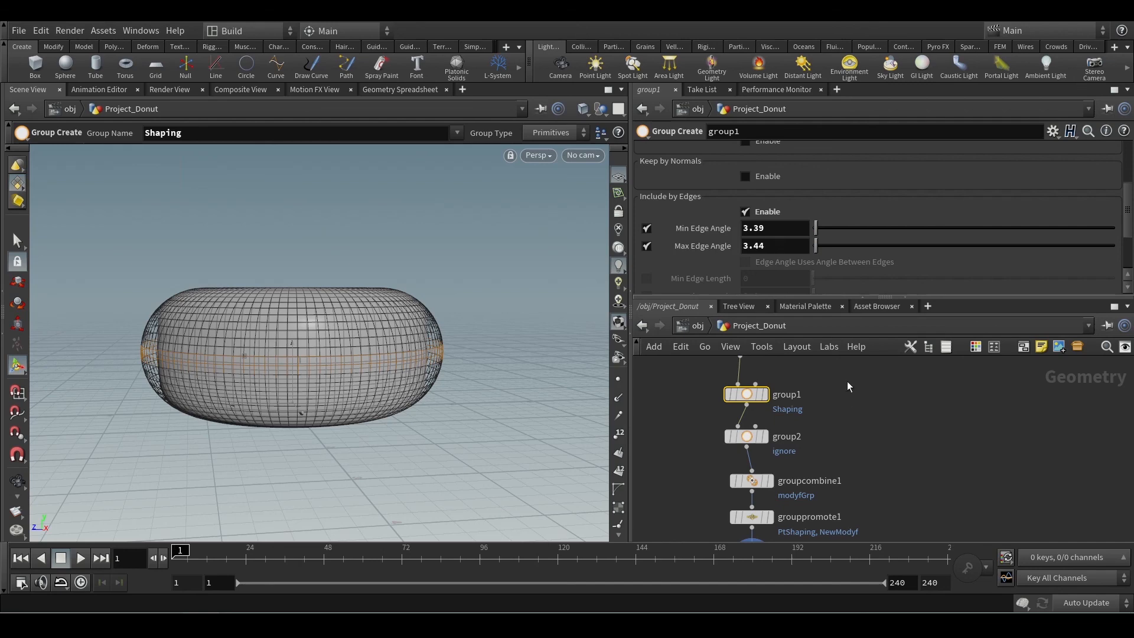
middle_click_drag(848, 474, 833, 390)
middle_click_drag(693, 466, 682, 435)
left_click_drag(682, 435, 750, 453)
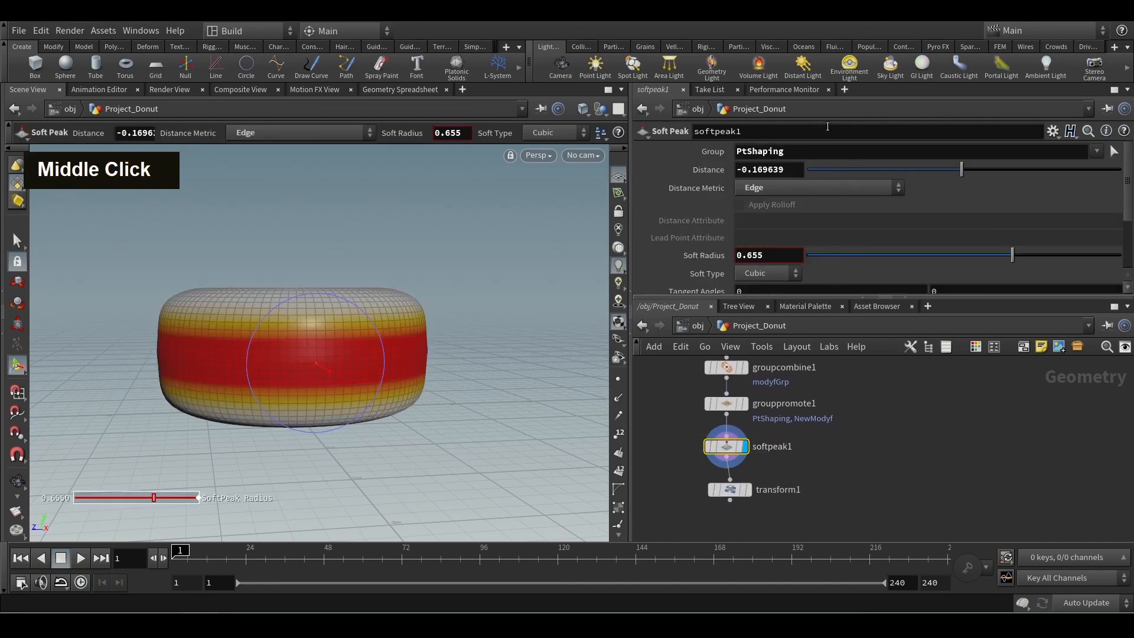
scroll(894, 211, "up", 1)
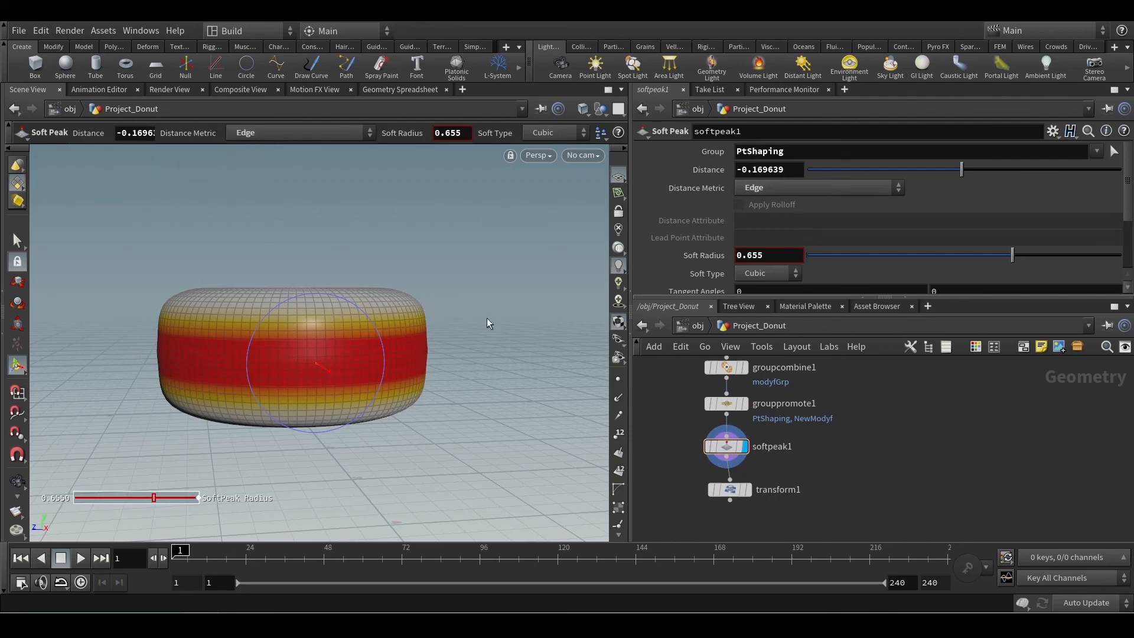
Try a second radius of 0.8 on torus1 to narrow the donut's hole, and restore it to 0.7.
left_click_drag(441, 253, 466, 331, "alt")
middle_click_drag(467, 331, 484, 364, "alt")
left_click_drag(484, 365, 476, 410, "alt")
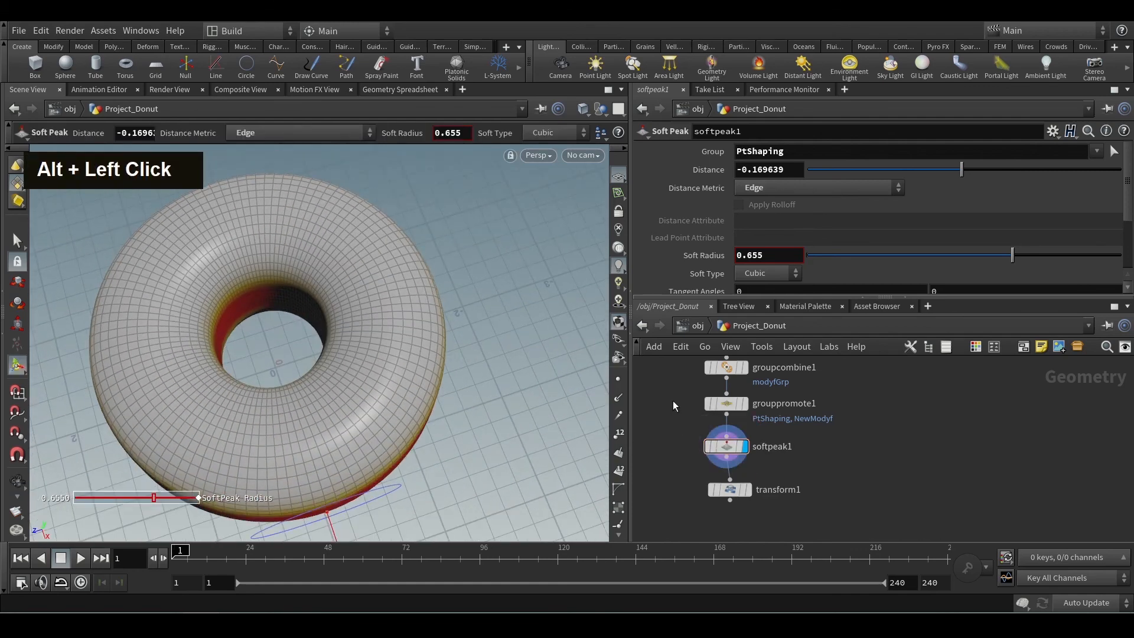
middle_click_drag(673, 398, 685, 455)
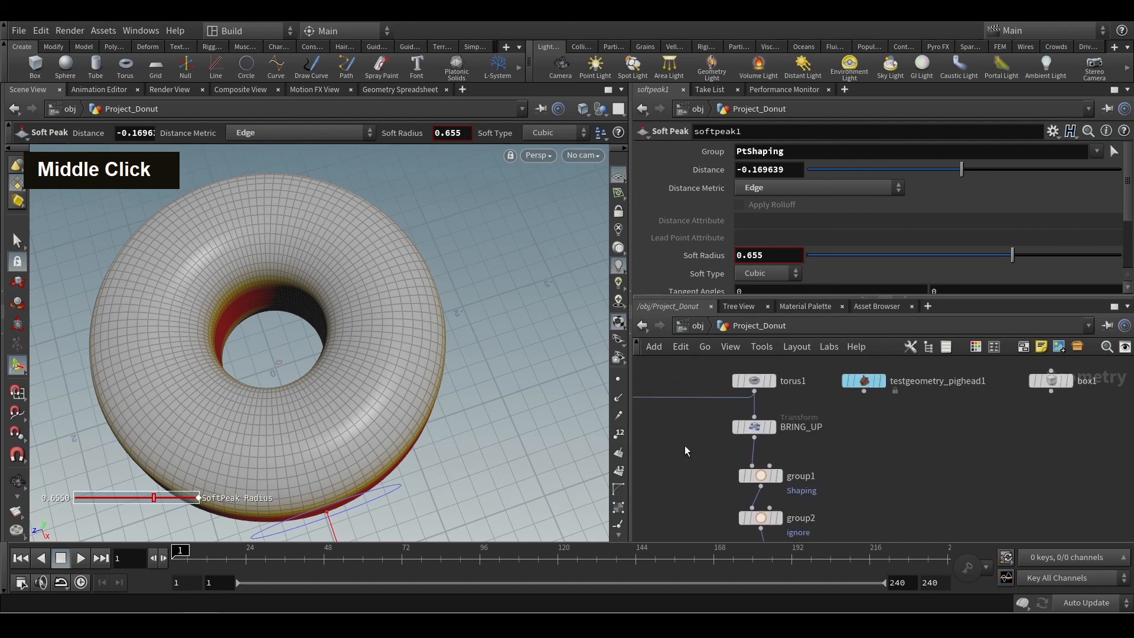
left_click(745, 381)
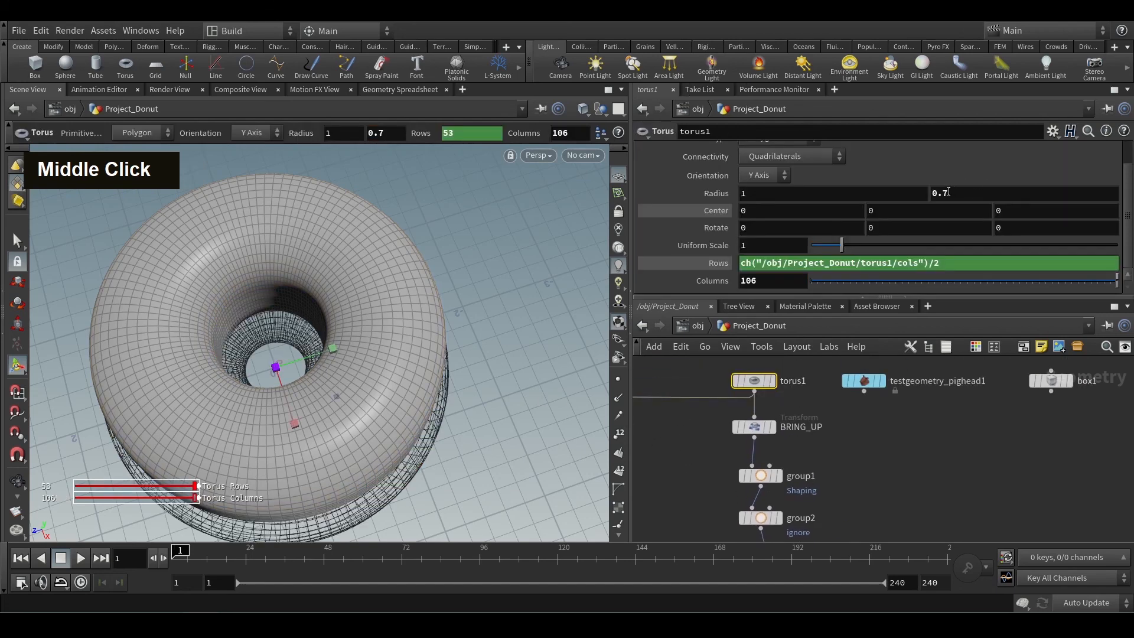
mouse_move(966, 188)
middle_mouse_down()
mouse_move(957, 193)
mouse_move(980, 193)
mouse_move(967, 193)
middle_mouse_up()
middle_click(967, 193, "ctrl")
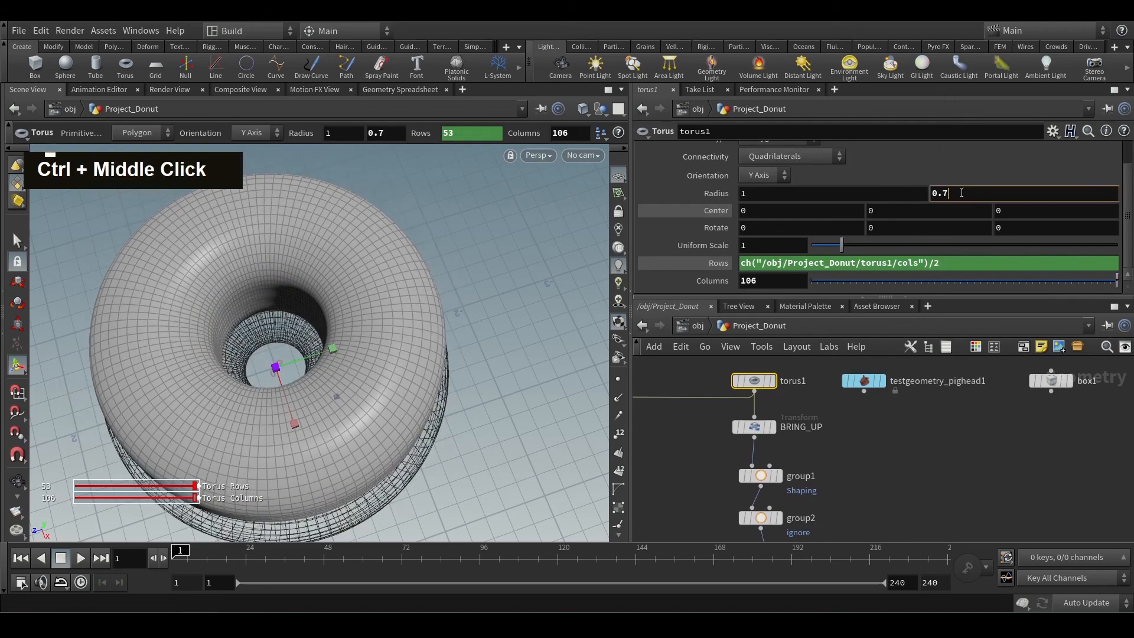
middle_click_drag(960, 193, 982, 195)
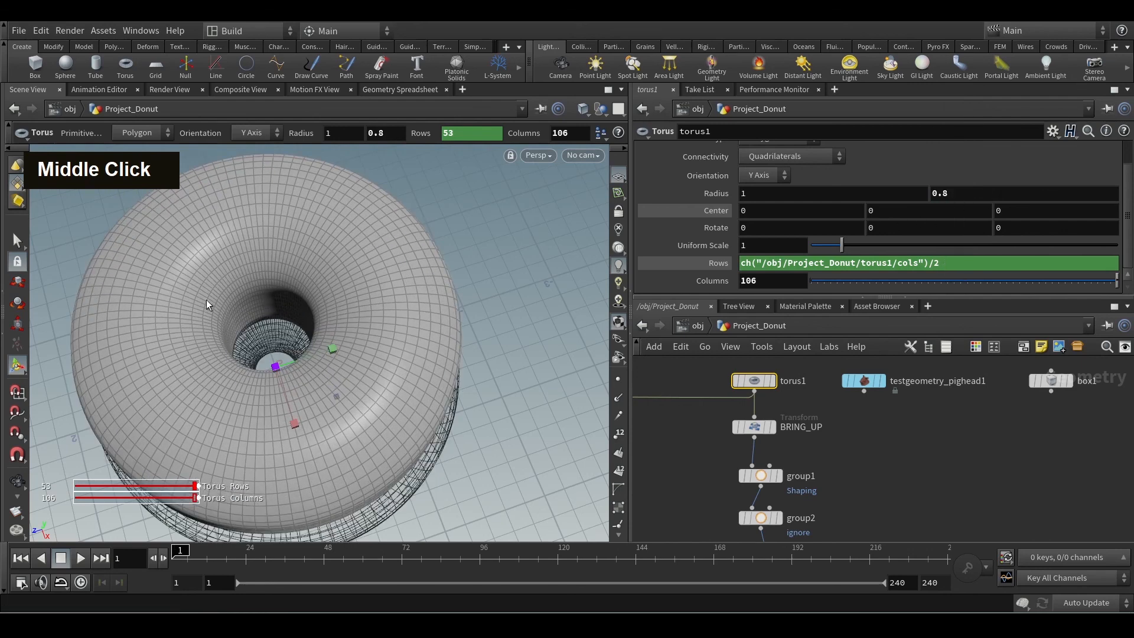
mouse_move(985, 195)
middle_mouse_down()
mouse_move(993, 203)
mouse_move(969, 191)
middle_mouse_up()
left_click(697, 425)
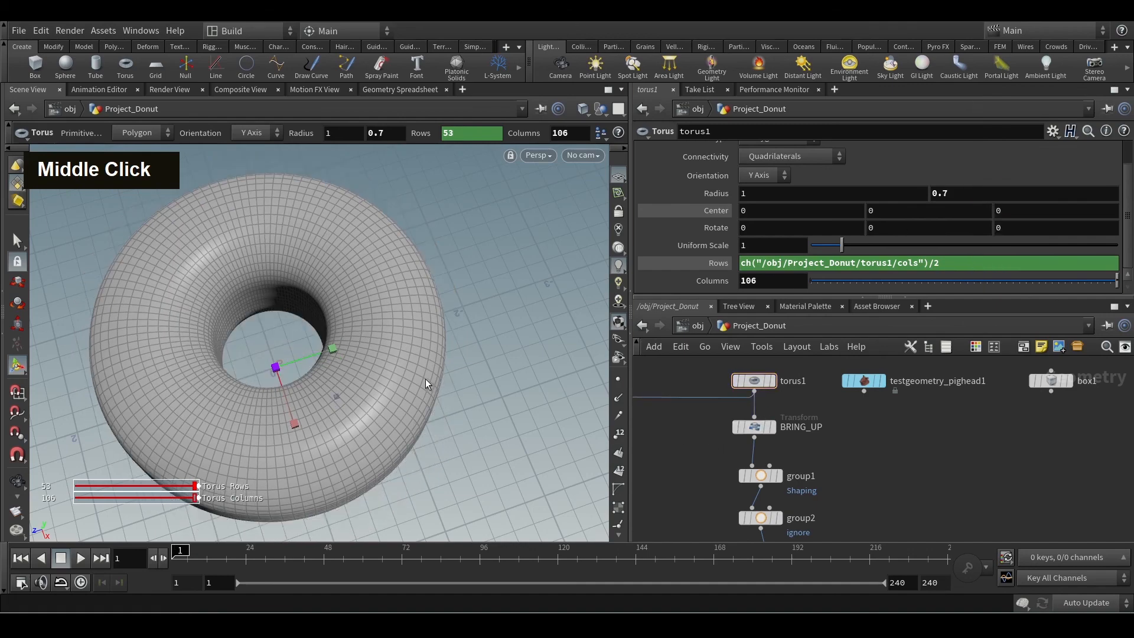
Display transform1 and examine the flattened donut from the side and from above.
middle_click_drag(460, 364, 470, 391, "alt")
left_click_drag(470, 391, 437, 301, "alt")
middle_click_drag(437, 354, 433, 284, "alt")
left_click_drag(423, 318, 418, 300, "alt")
middle_click_drag(690, 480, 725, 467)
mouse_move(790, 461)
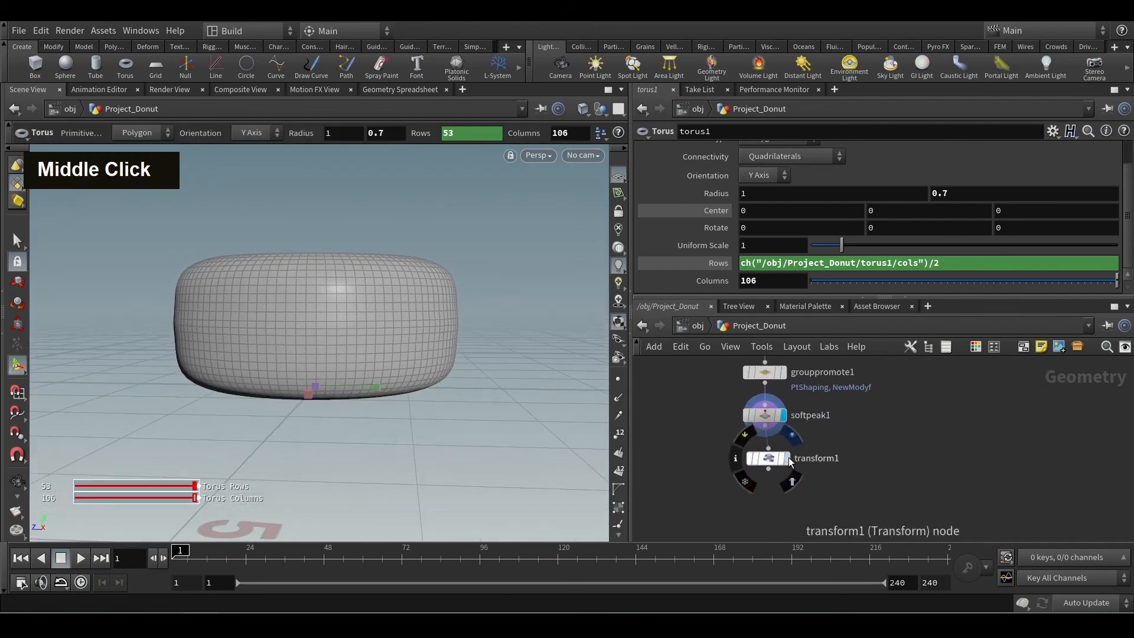
left_click(788, 457)
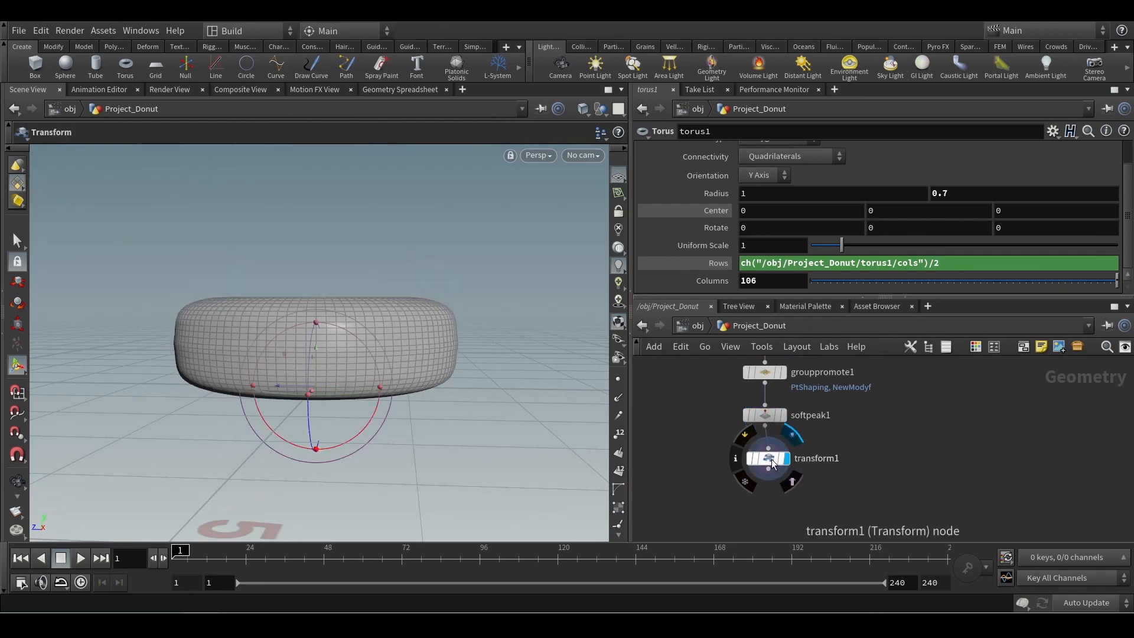
left_click(768, 459)
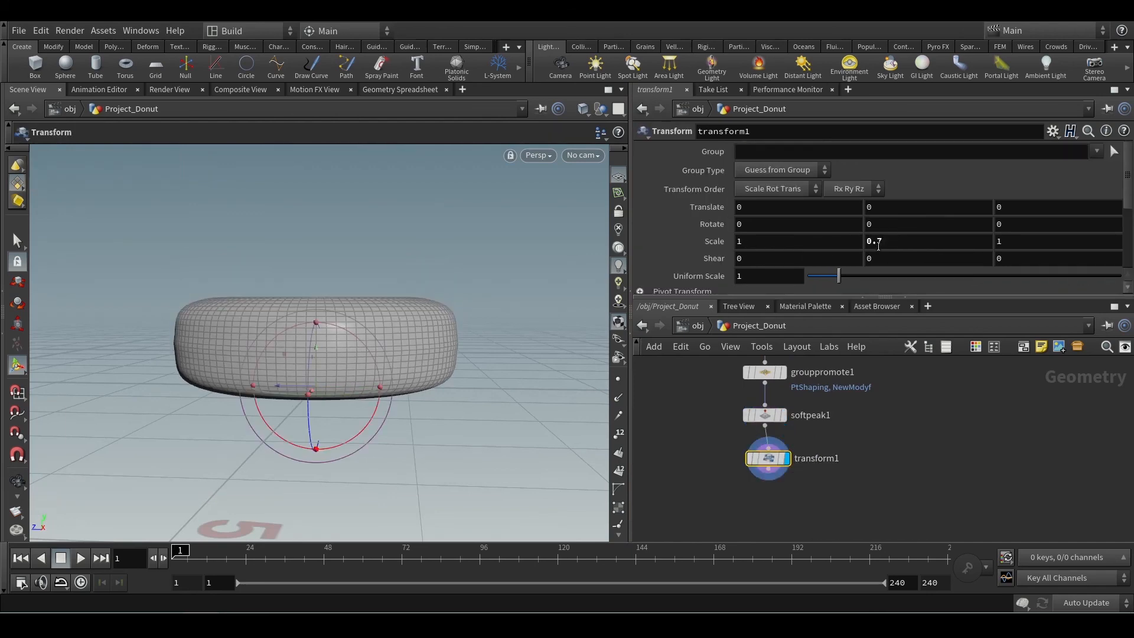
left_click_drag(502, 286, 506, 384, "alt")
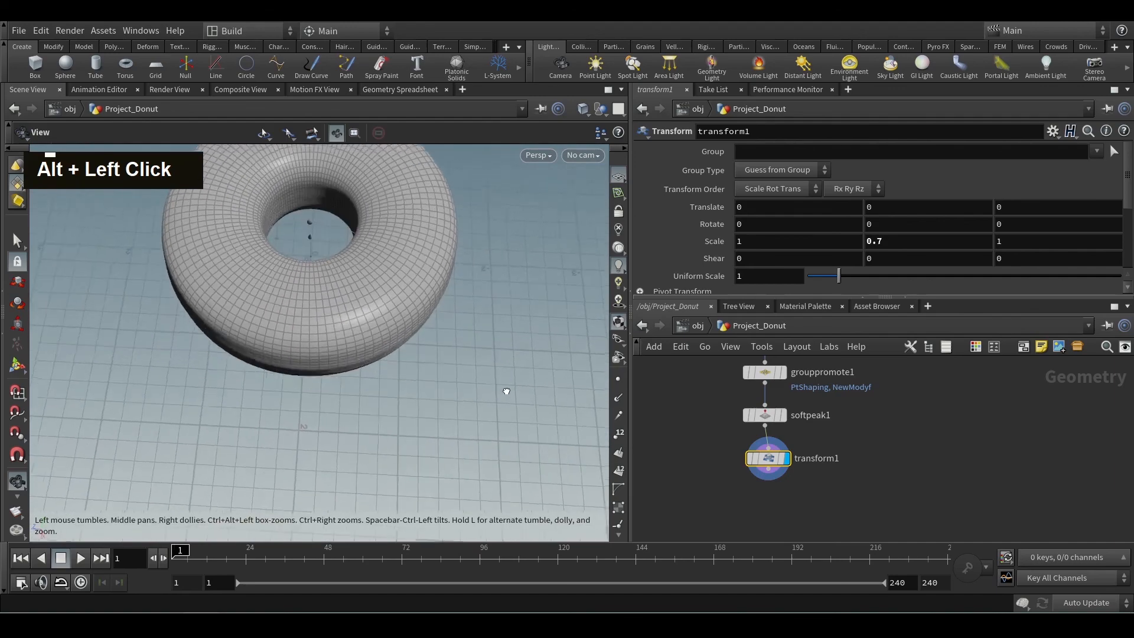
scroll(406, 332, "up", 3, "alt")
left_click_drag(406, 333, 395, 393, "alt")
scroll(406, 377, "down", 2, "alt")
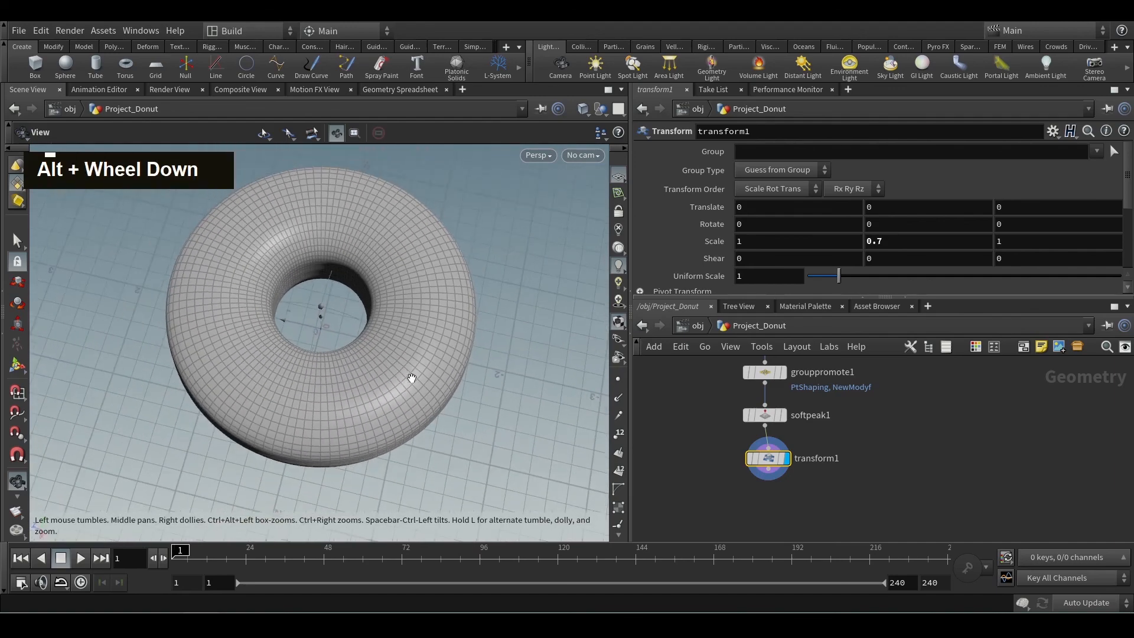
Add a Mountain node connected to transform1's output.
middle_click_drag(762, 487, 742, 430)
left_click(749, 421)
key("Tab")
type("moun")
key("Return")
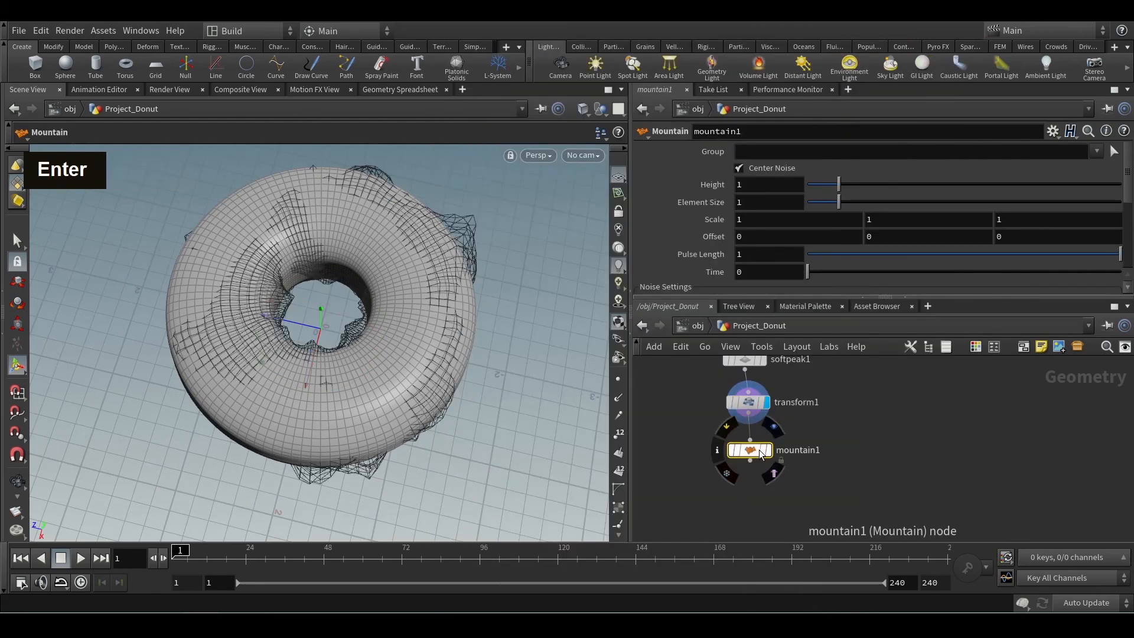
Display the Mountain noise on the donut with Height 0.19 and Element Size 0.66.
mouse_move(838, 184)
left_mouse_down()
mouse_move(815, 188)
mouse_move(828, 203)
left_mouse_up()
scroll(840, 189, "down", 3)
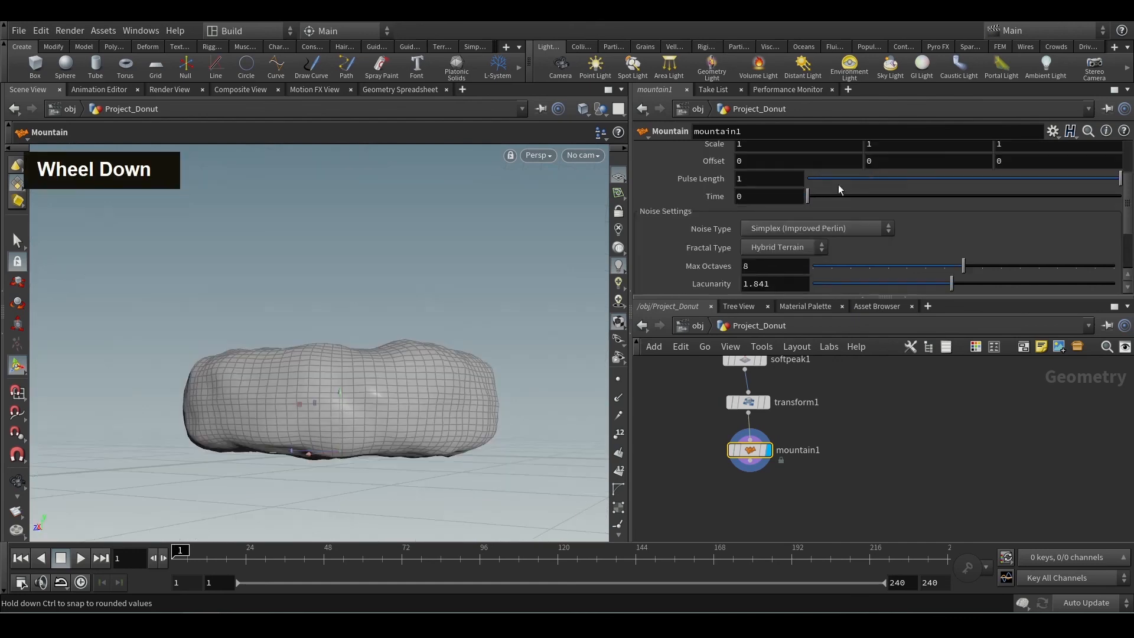
scroll(840, 189, "up", 3)
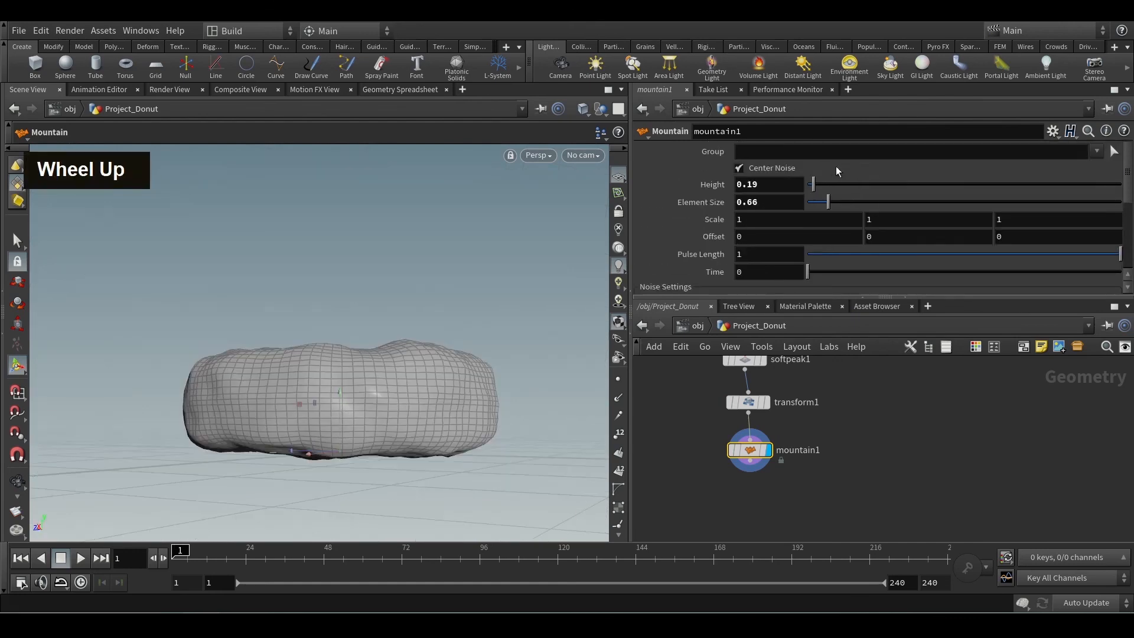
Set mountain1's noise Scale to 1.6 on all three axes and undo the last two trial changes.
middle_click(686, 220)
middle_click_drag(699, 221, 744, 221)
left_click_drag(496, 278, 521, 263, "alt")
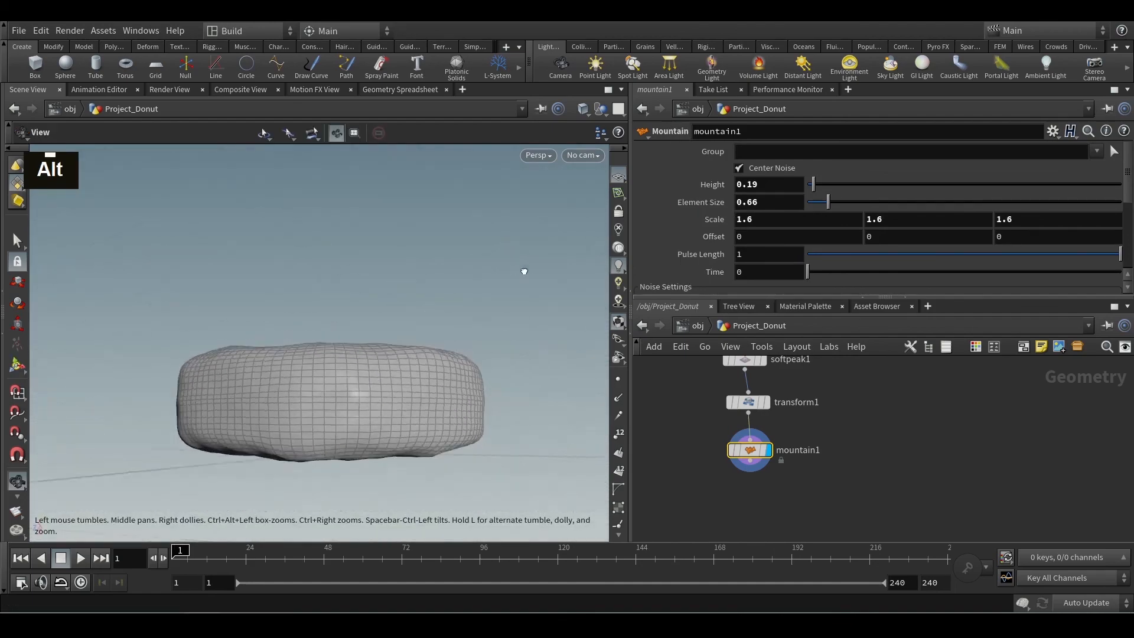
key("ctrl+z")
key("ctrl+z")
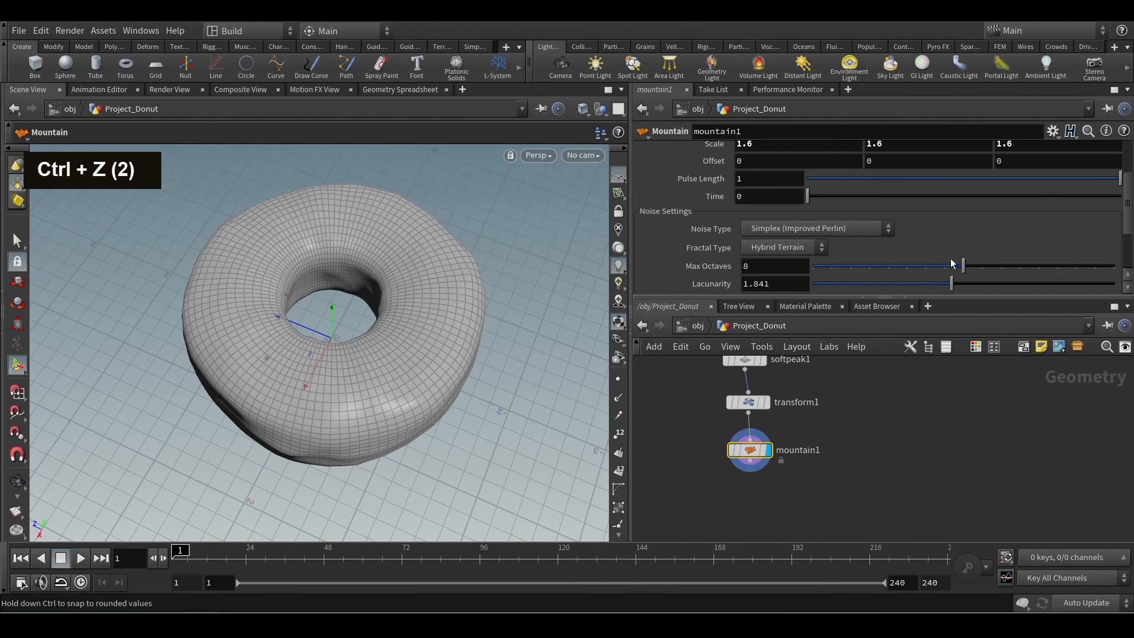
Lower mountain1's Max Octaves to smooth the noise and set torus1's second radius to 0.71.
left_click_drag(963, 266, 850, 267)
left_click_drag(400, 347, 473, 276, "alt")
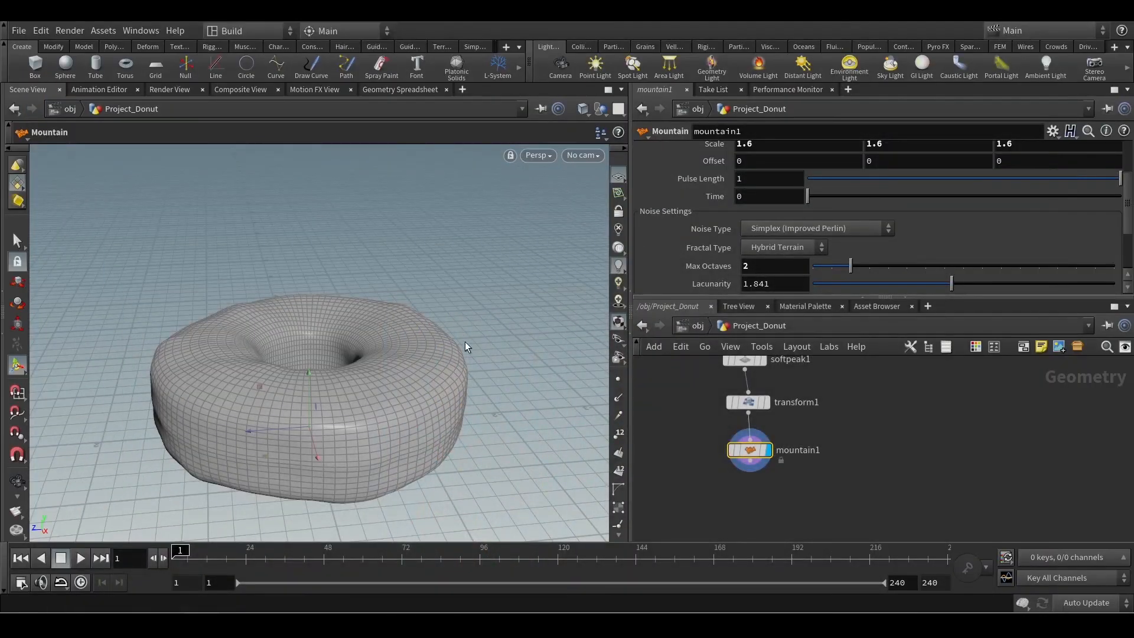
mouse_move(463, 346)
left_mouse_down("alt")
mouse_move(432, 275)
mouse_move(472, 364)
left_mouse_up("alt")
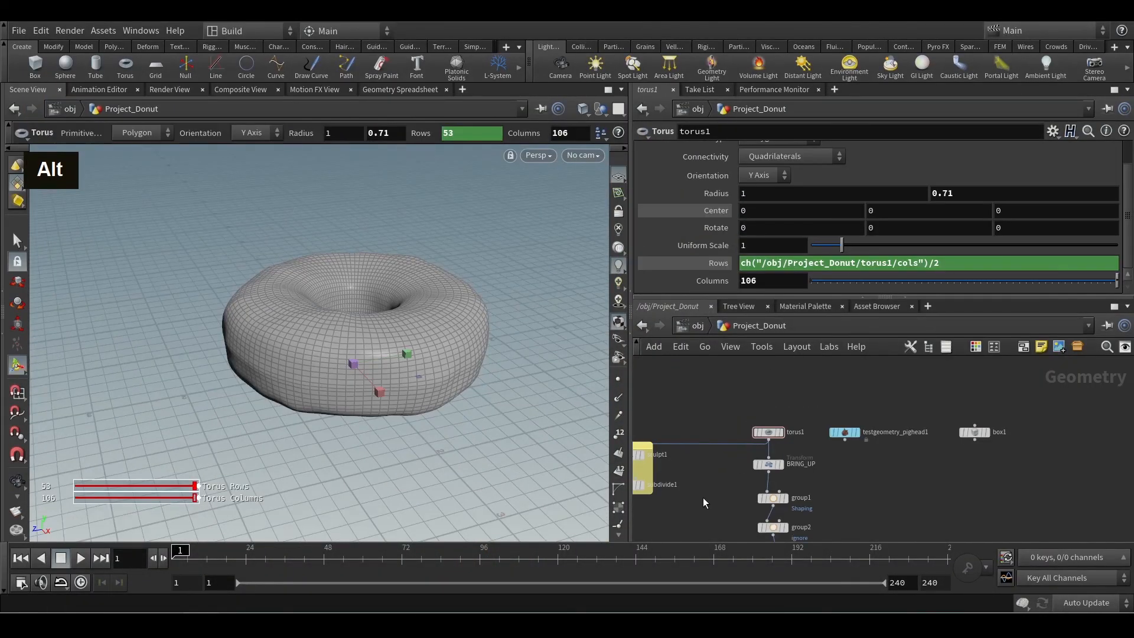
Examine the irregular donut's shape and surface from several angles.
middle_click_drag(319, 383, 372, 370, "alt")
scroll(362, 372, "up", 3, "alt")
left_click_drag(362, 372, 319, 341, "alt")
scroll(324, 347, "up", 2, "alt")
middle_click_drag(324, 347, 306, 384, "alt")
scroll(305, 384, "down", 2, "alt")
key("Return")
Select the donut's vertical chain of nodes from BRING_UP down to mountain1.
scroll(835, 494, "down", 2)
middle_click_drag(835, 494, 792, 425)
scroll(782, 391, "down", 2)
scroll(782, 455, "down", 1)
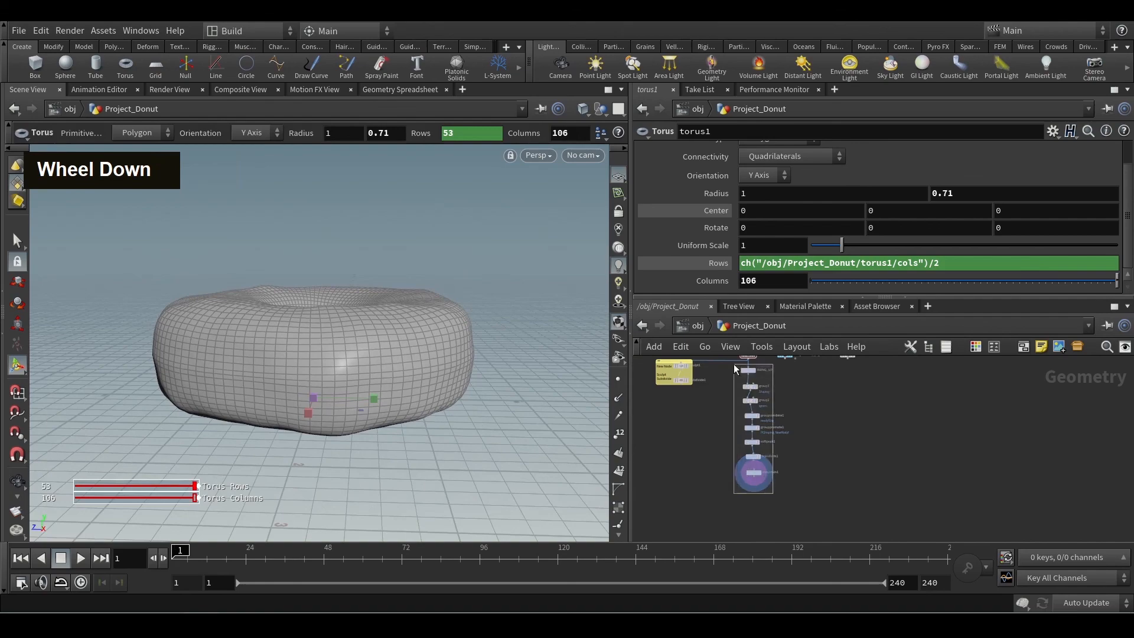